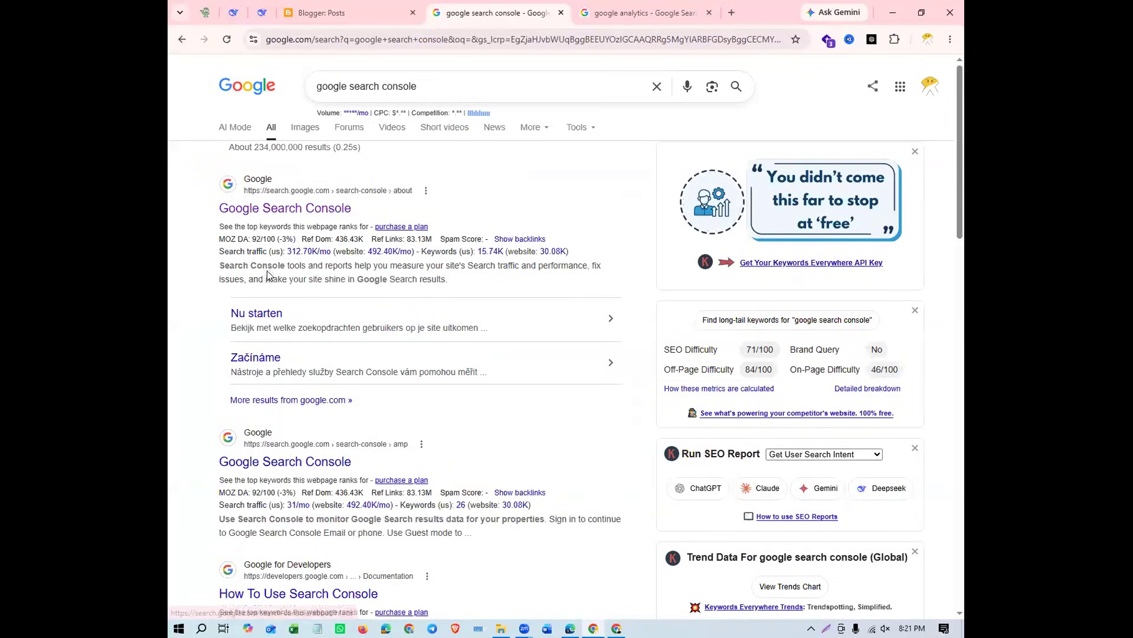
Open the Google Search Console page and the Analytics Tools & Solutions for Your Business page from their respective search results
left_click(312, 212)
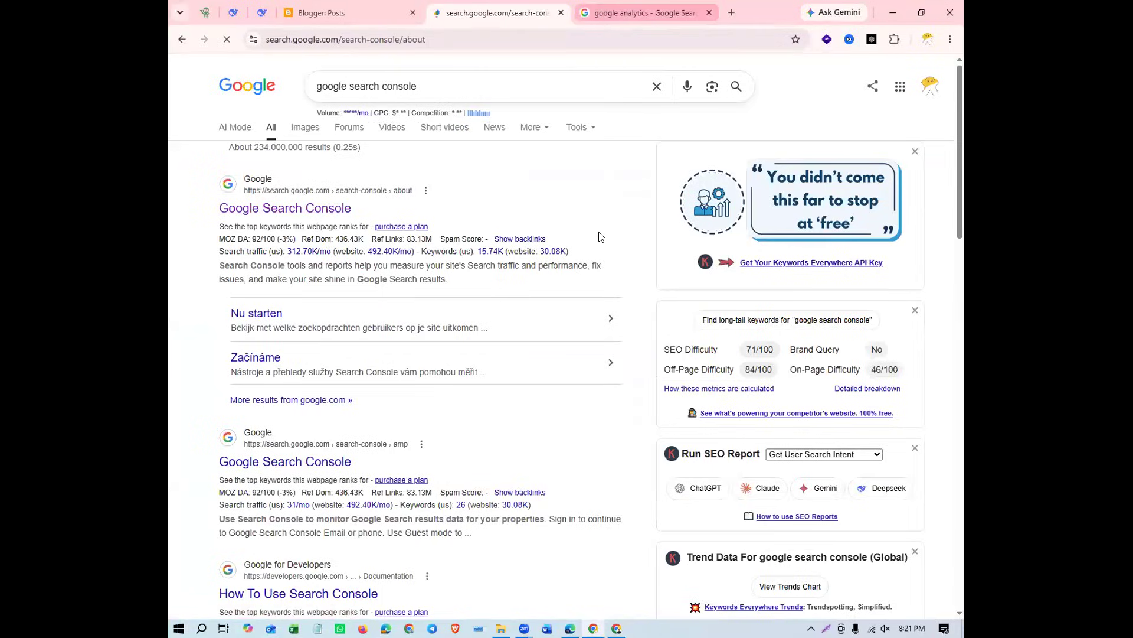
key("ctrl+Tab")
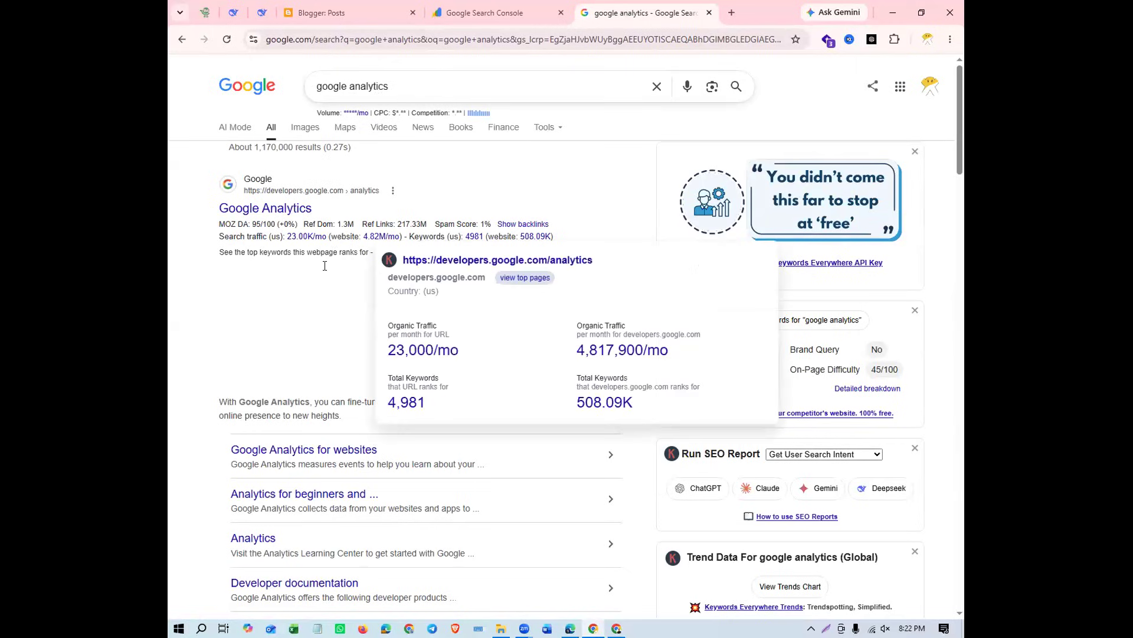
scroll(263, 307, "down", 3)
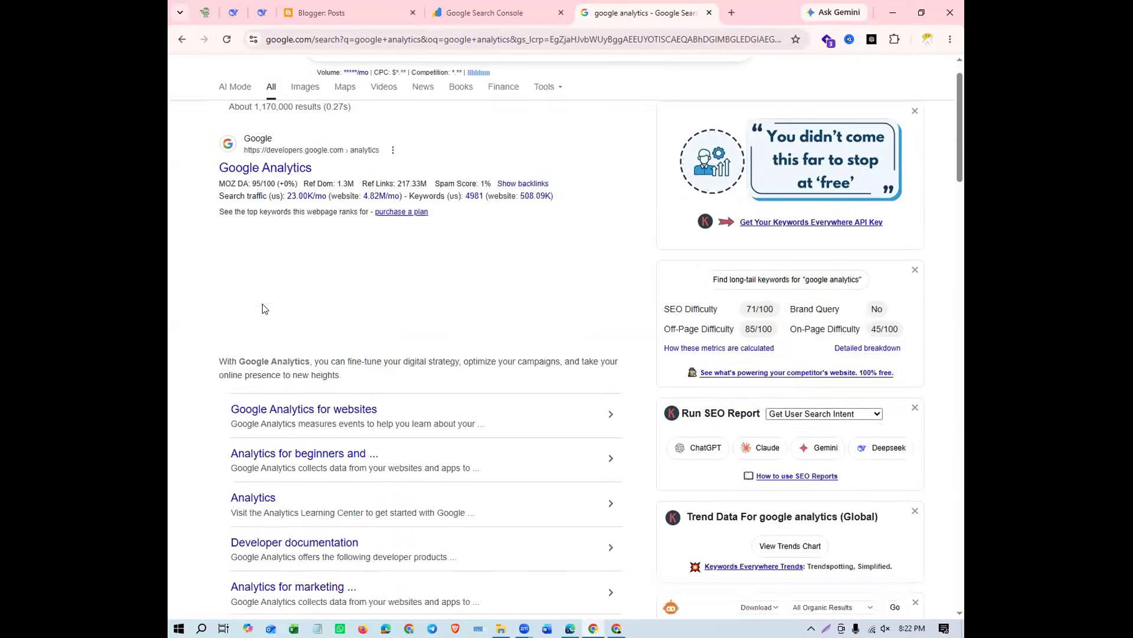
scroll(264, 307, "down", 1)
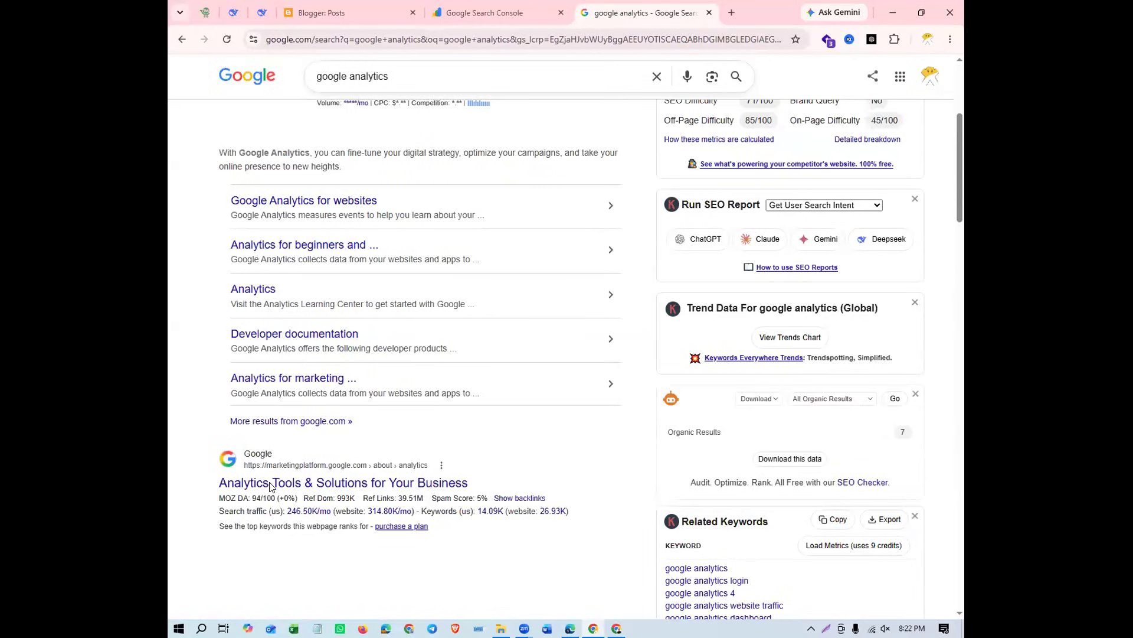
scroll(270, 486, "down", 2)
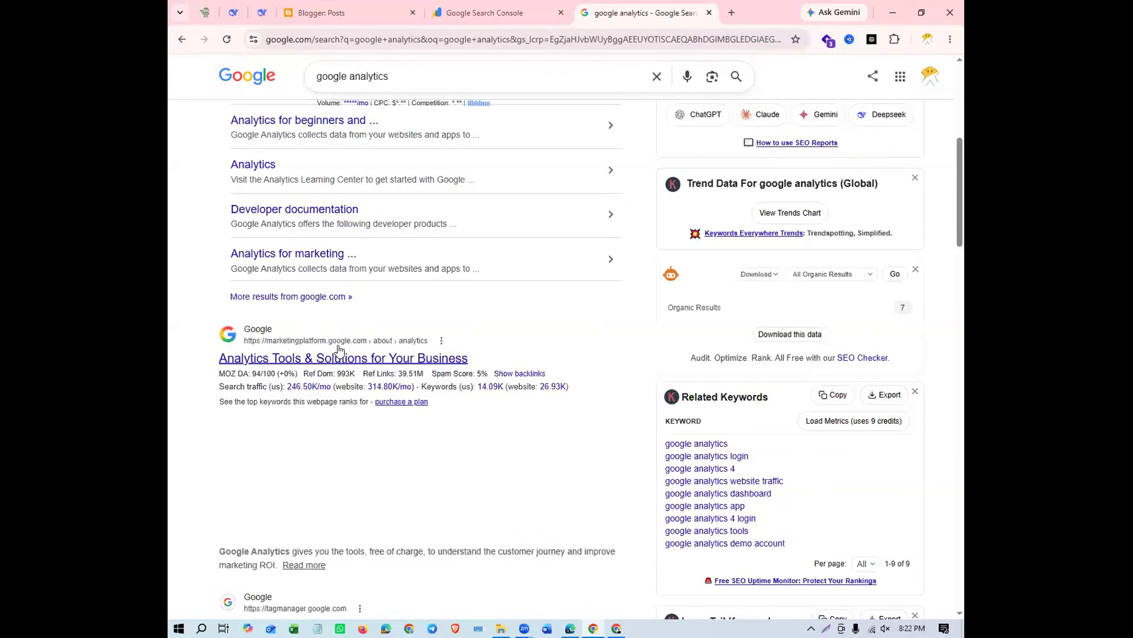
left_click(313, 361)
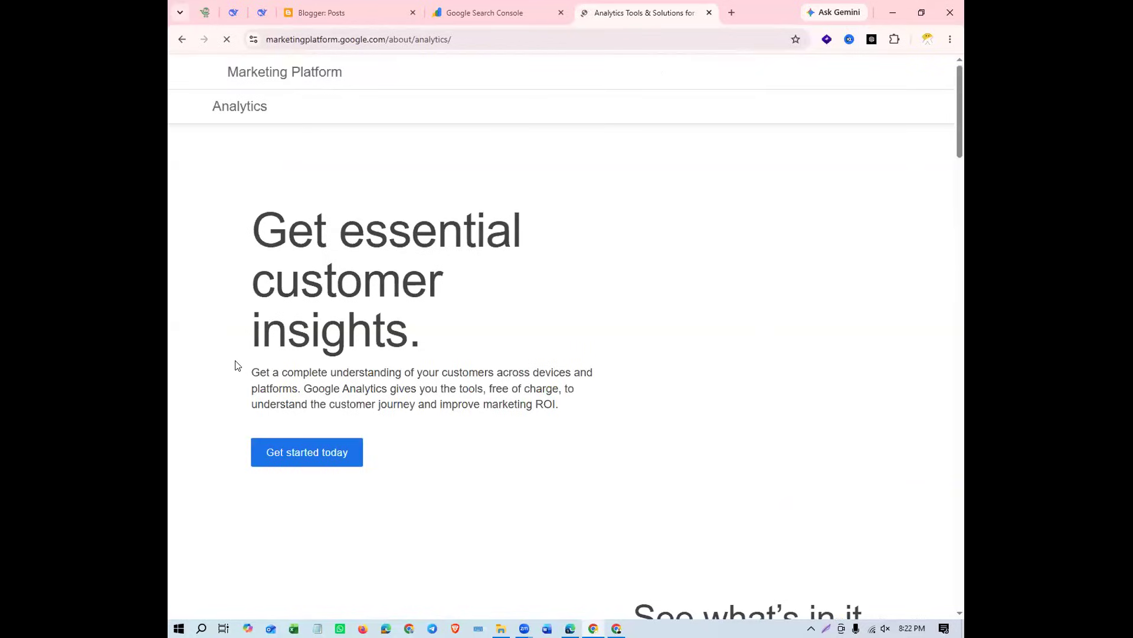
Switch to Blogger and select the My Demo Website blog
left_click(471, 18)
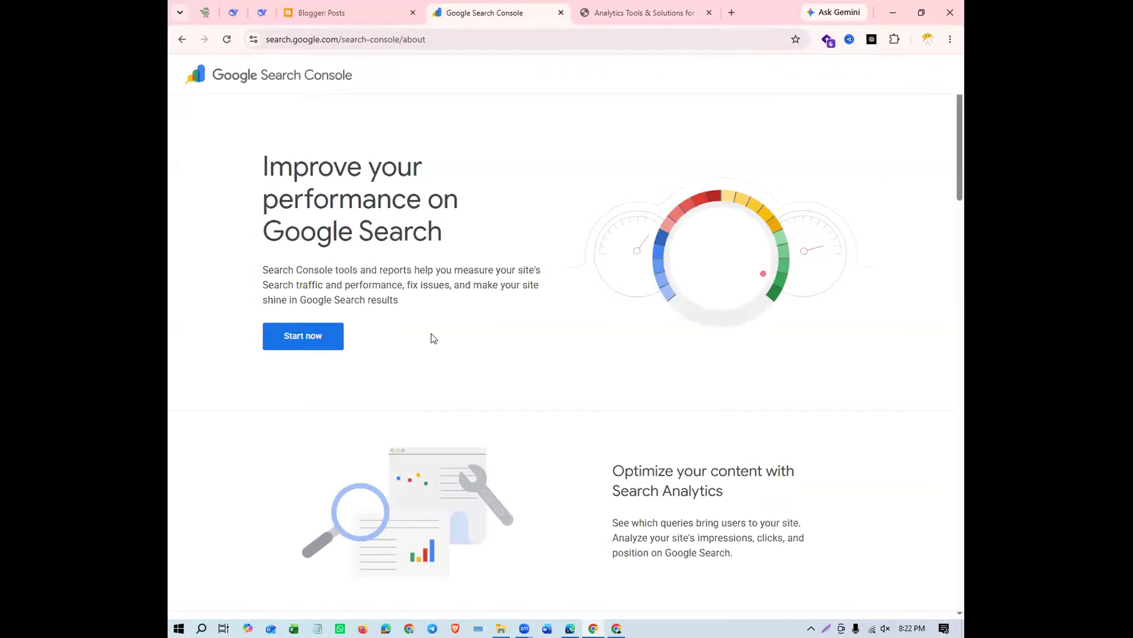
left_click(339, 21)
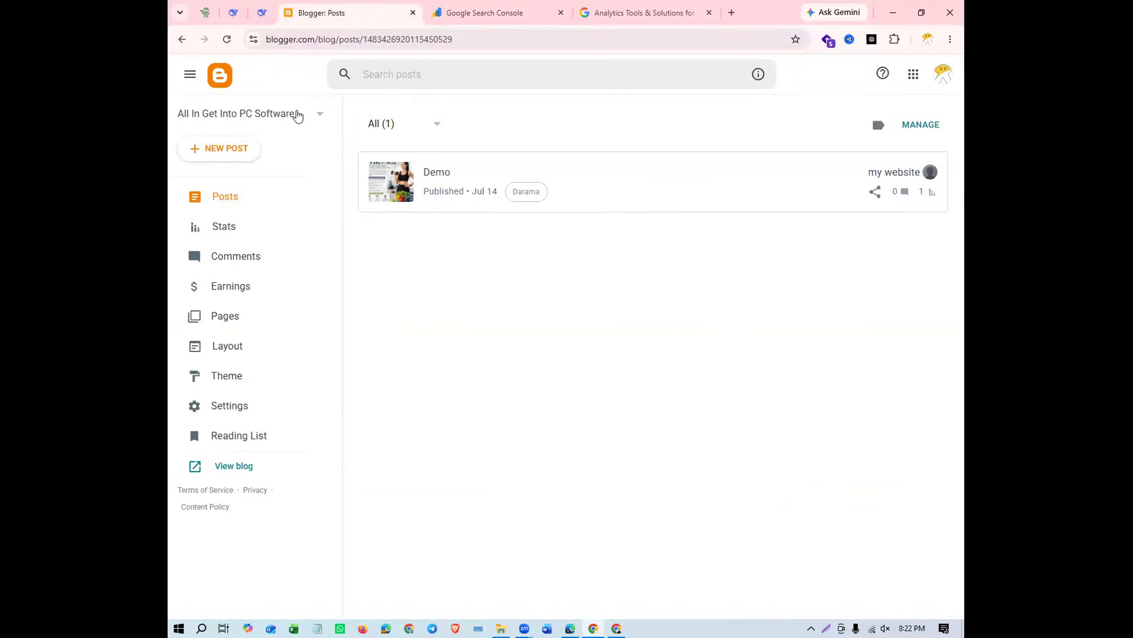
left_click(297, 116)
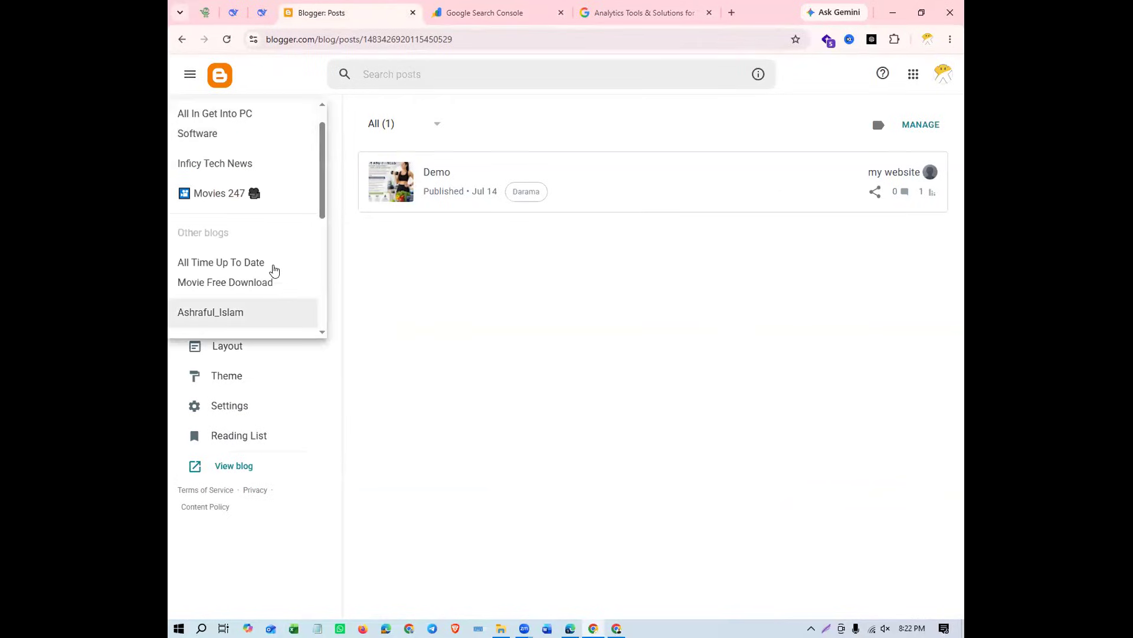
scroll(271, 263, "down", 5)
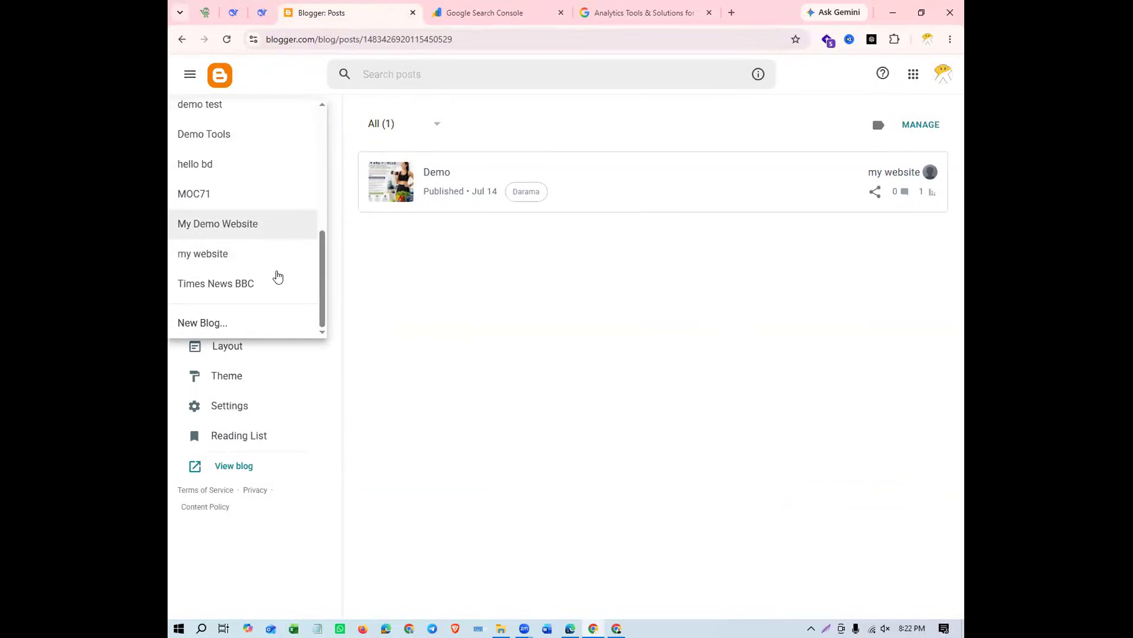
left_click(274, 238)
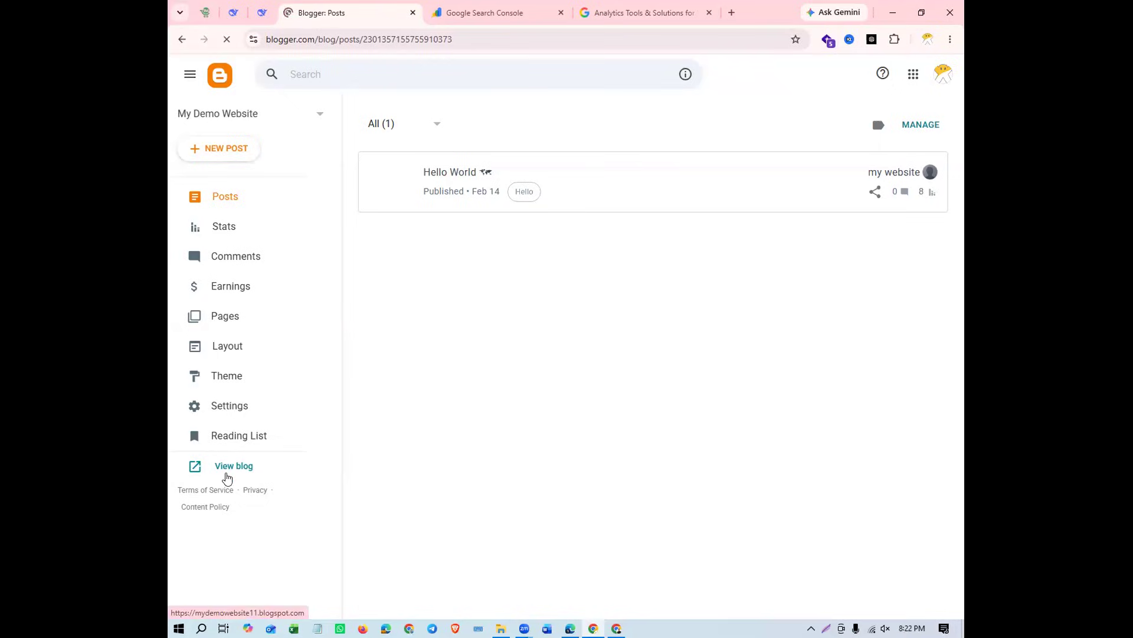
Open the live My Demo Website blog and look over its home page
left_click(228, 475)
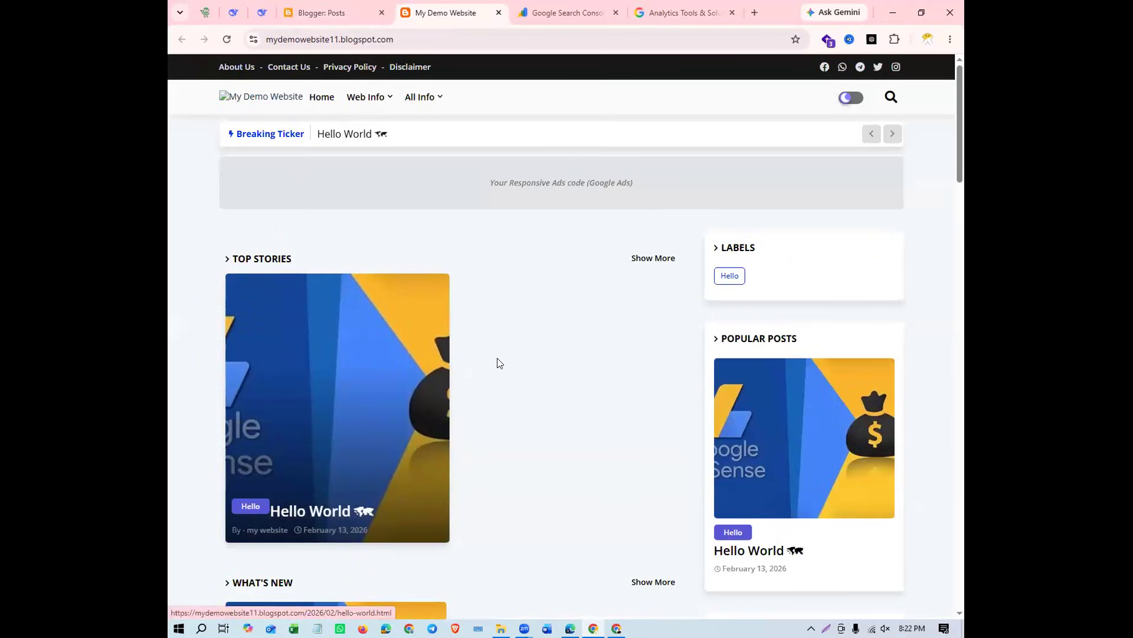
scroll(498, 362, "down", 1)
scroll(498, 363, "down", 9)
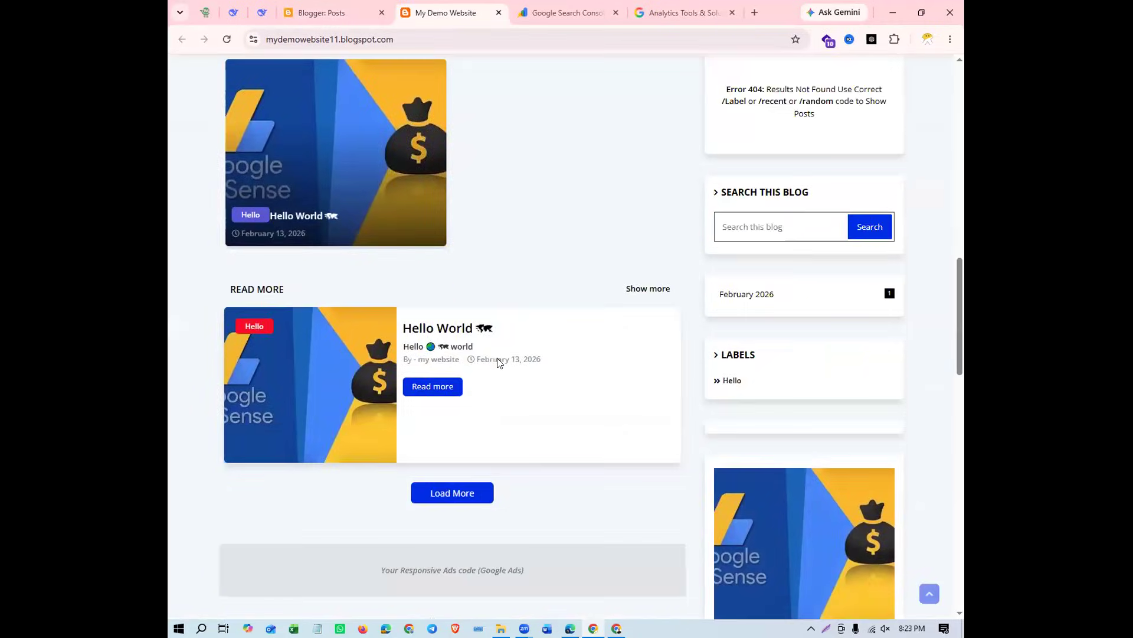
scroll(498, 363, "up", 7)
scroll(498, 363, "up", 3)
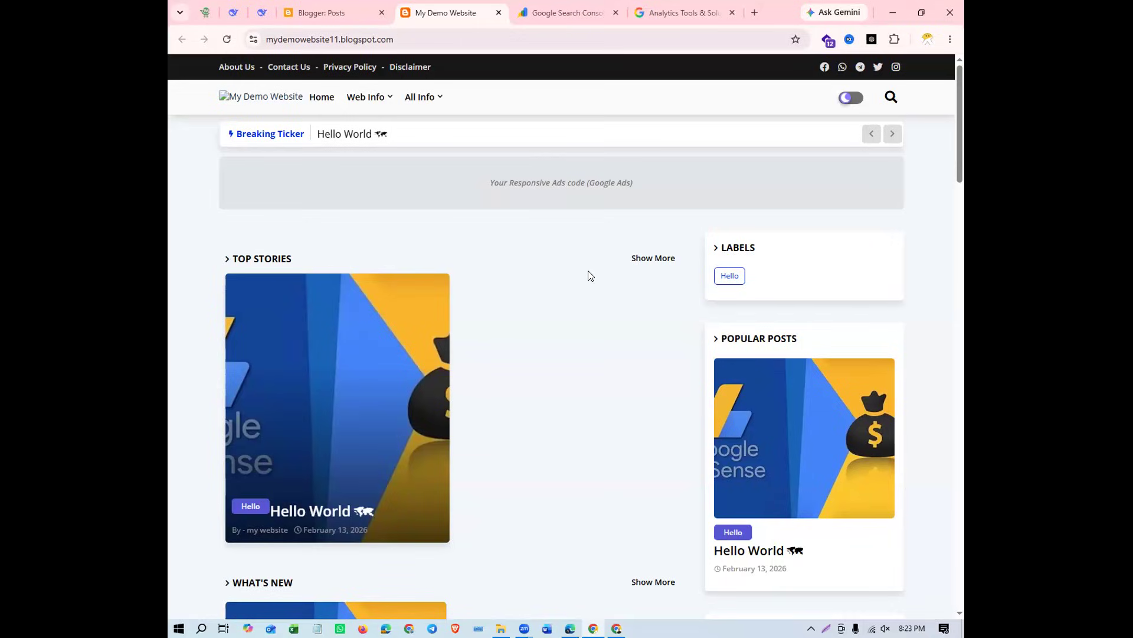
Copy the full web address of the My Demo Website blog
left_click(399, 35)
left_click_drag(247, 35, 250, 38)
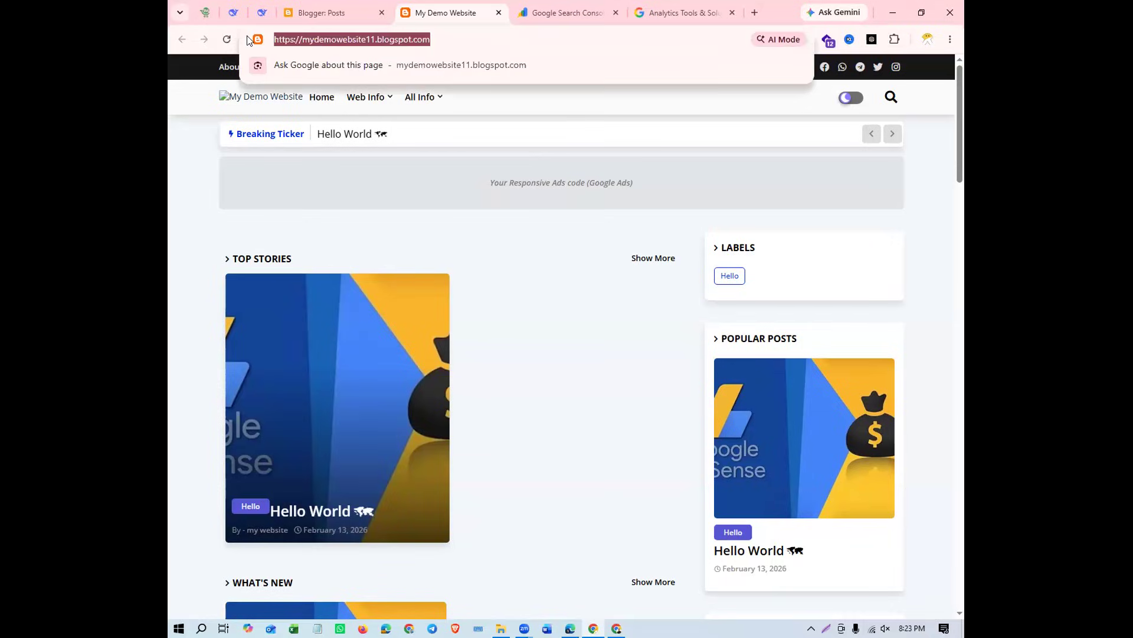
right_click(396, 35)
left_click(459, 162)
right_click(420, 40)
left_click(486, 163)
left_click(550, 72)
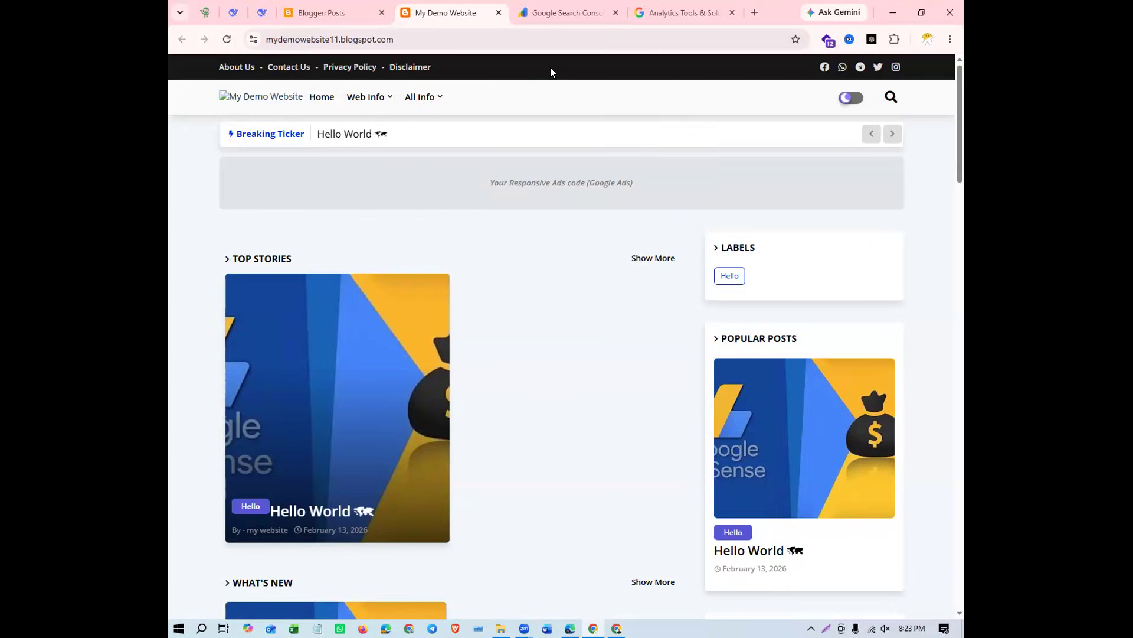
left_click(543, 22)
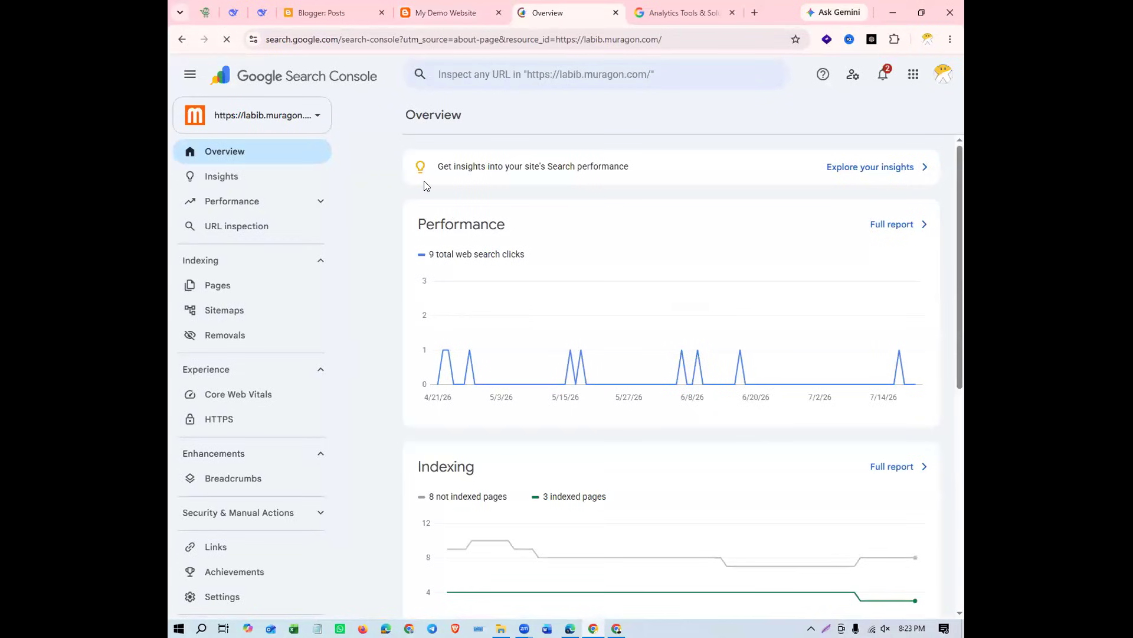
left_click(320, 116)
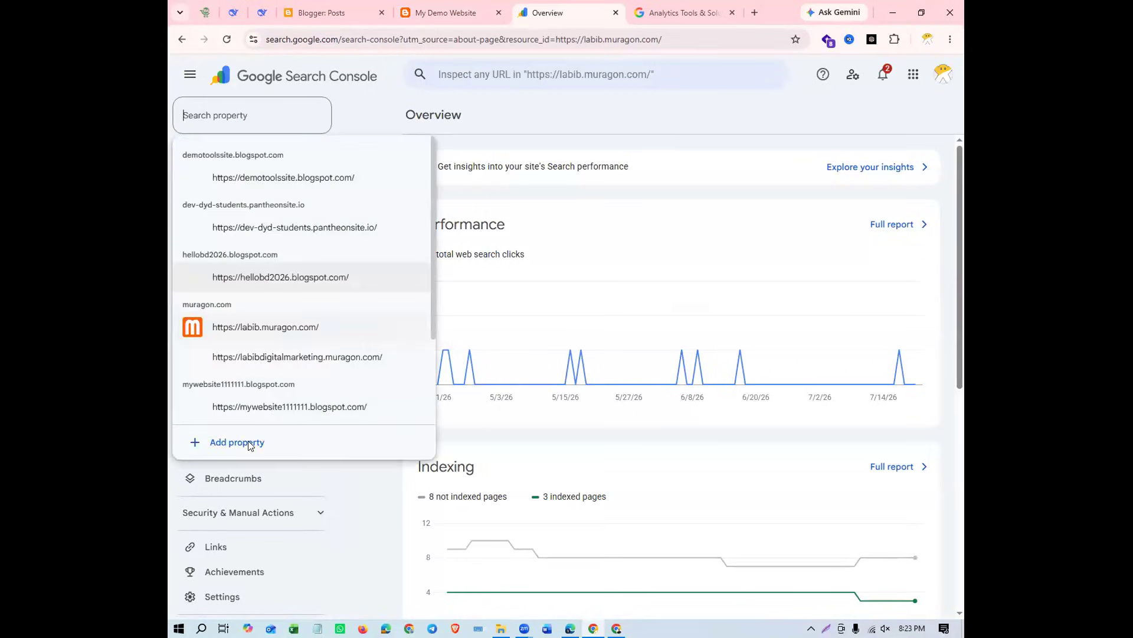
left_click(248, 442)
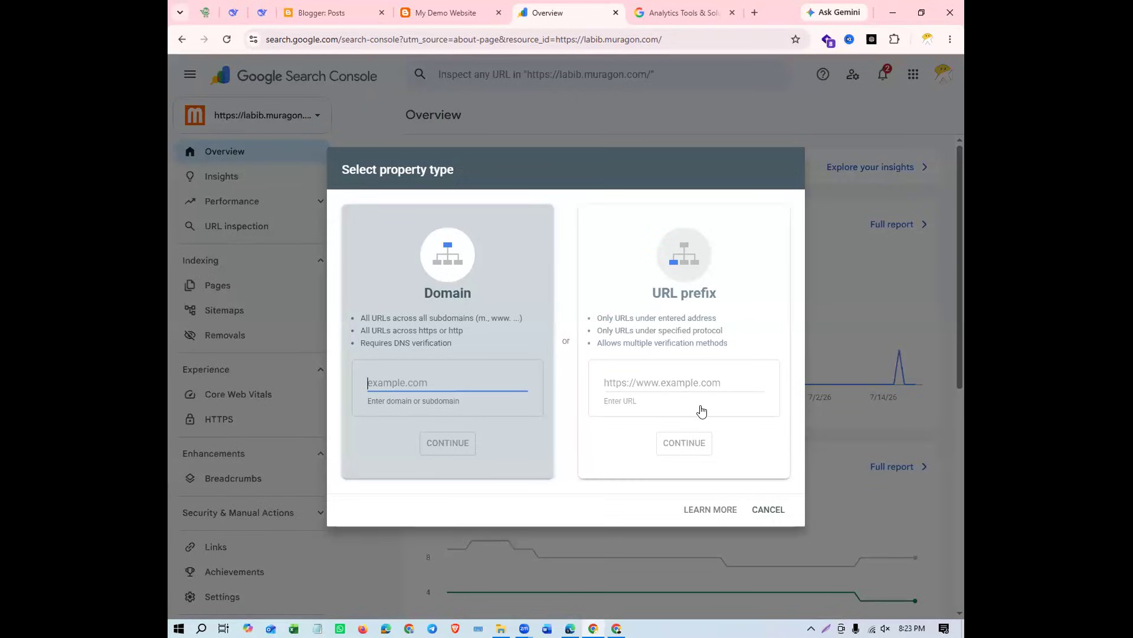
left_click(676, 381)
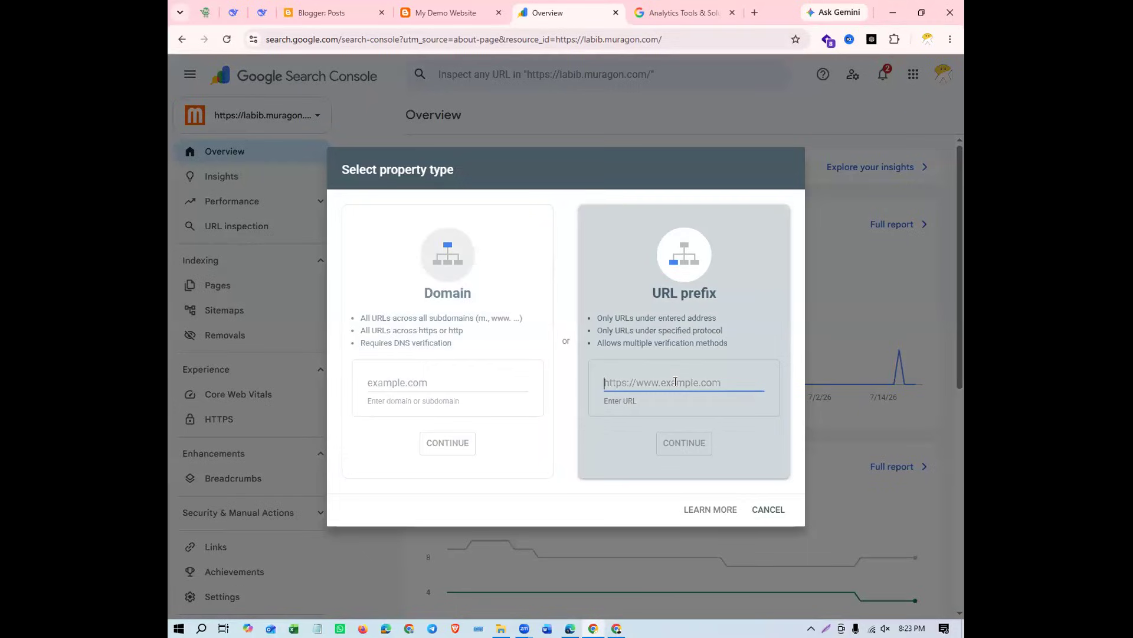
key("ctrl+v")
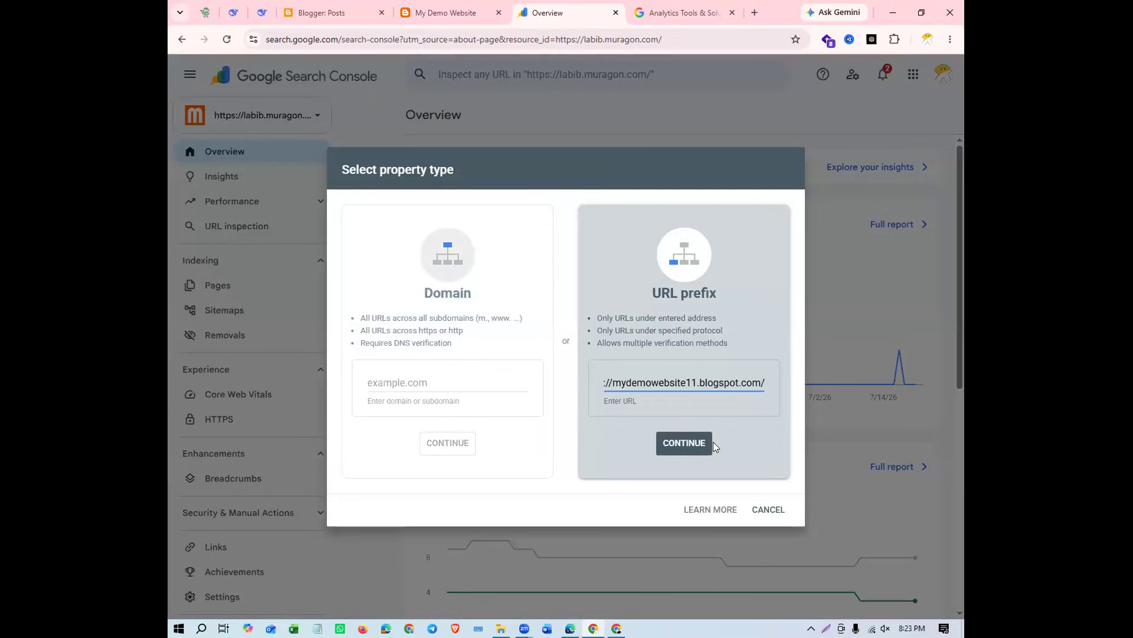
left_click(617, 422)
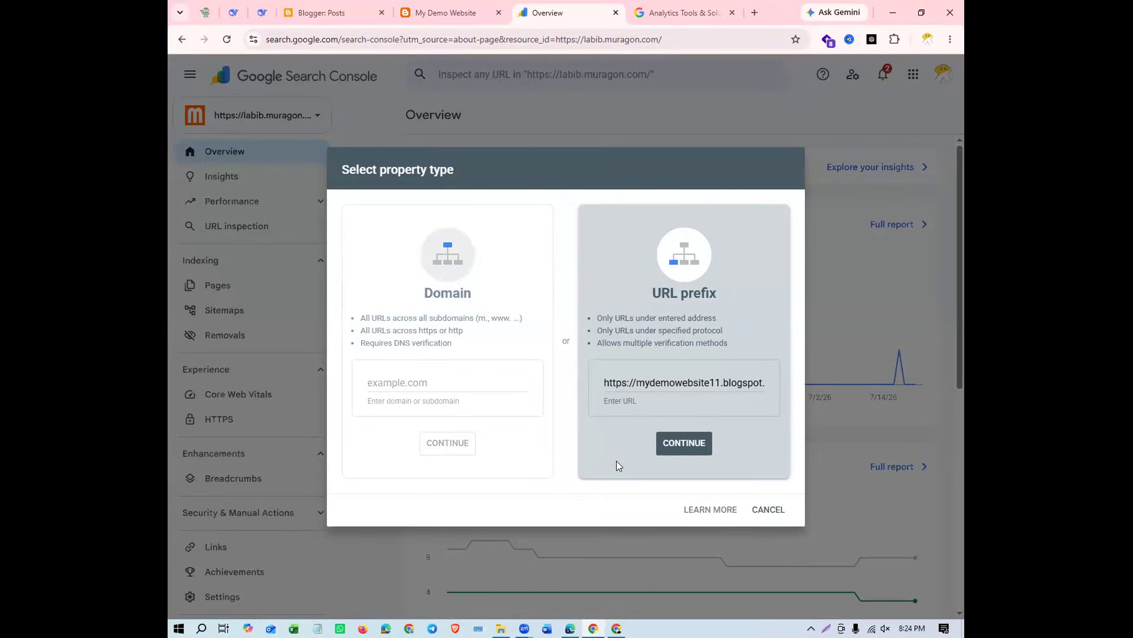
left_click(694, 444)
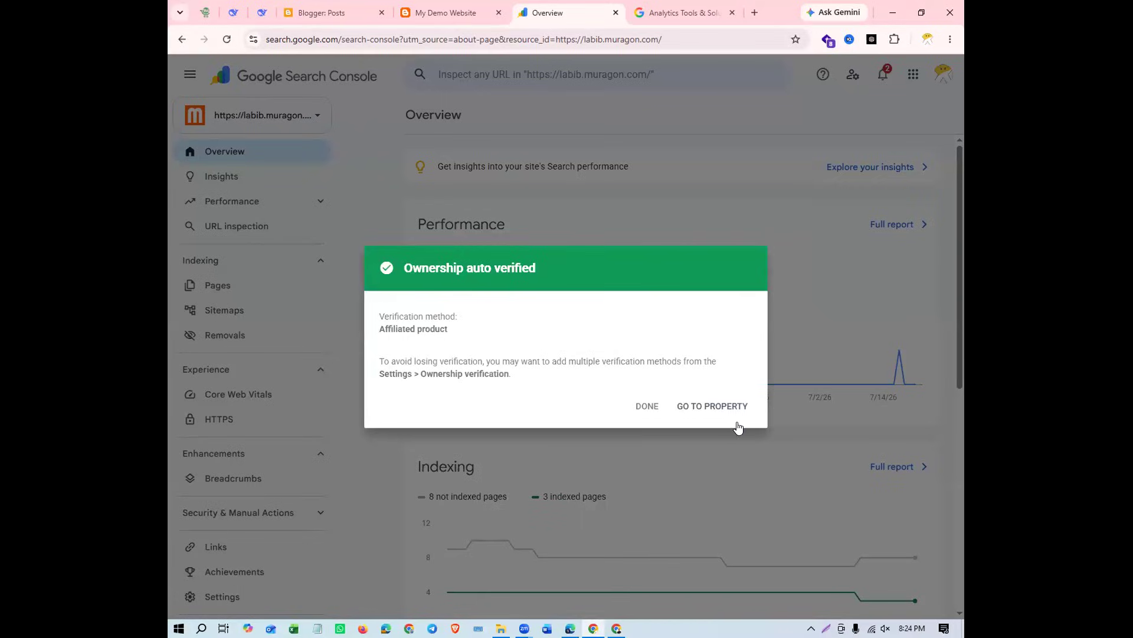
left_click(713, 405)
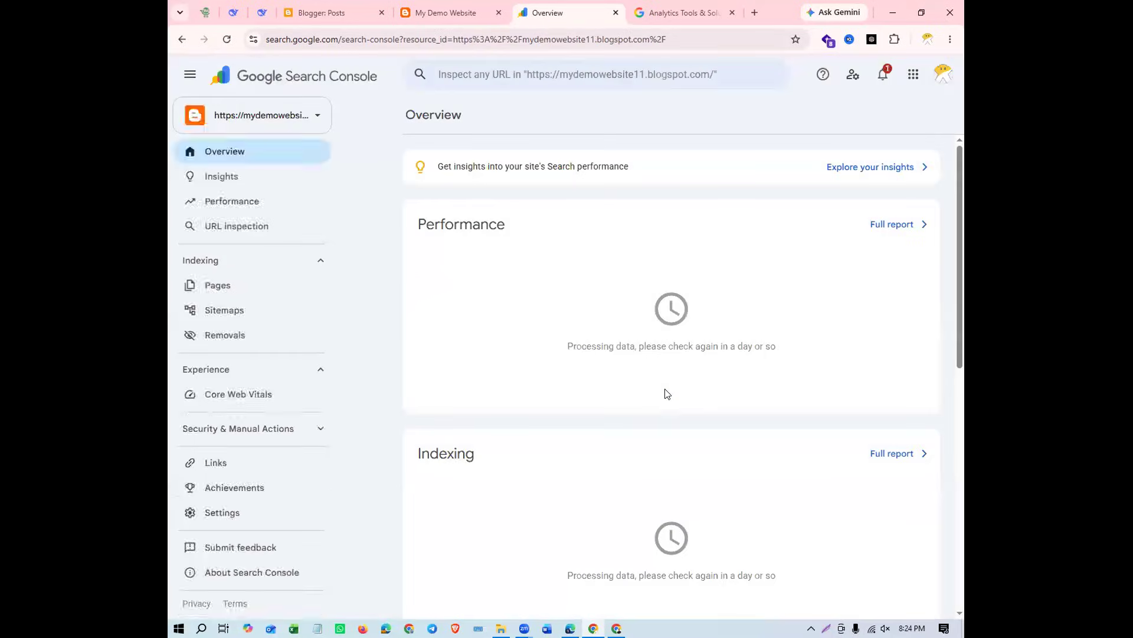
Check the property list and open the ownership verification settings of the mydemowebsite11.blogspot.com property
left_click(317, 121)
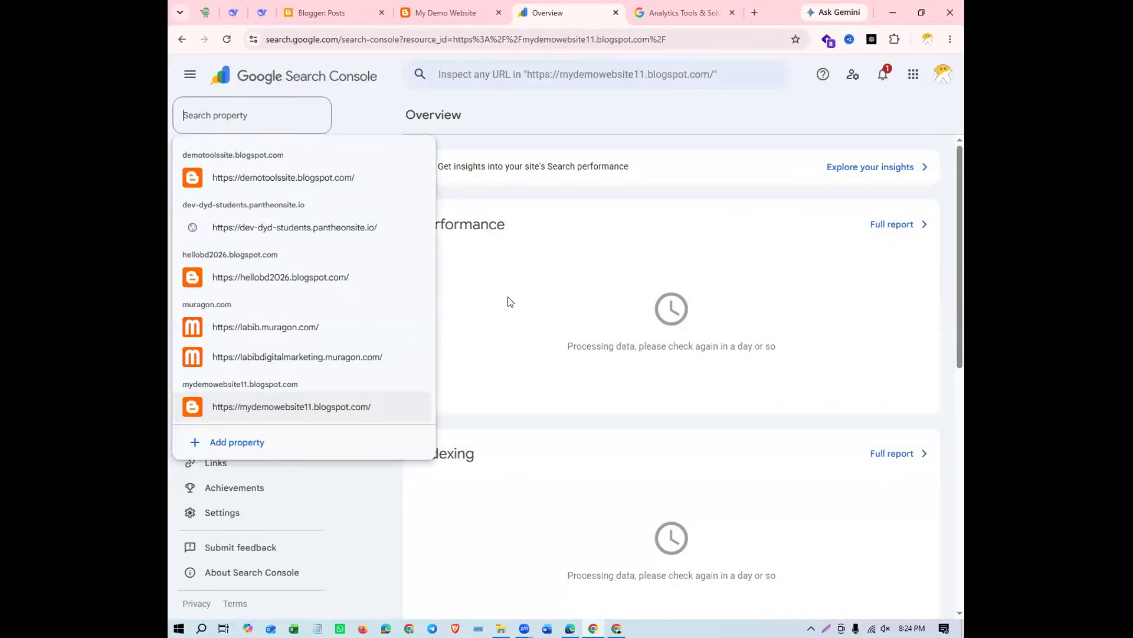
left_click(544, 411)
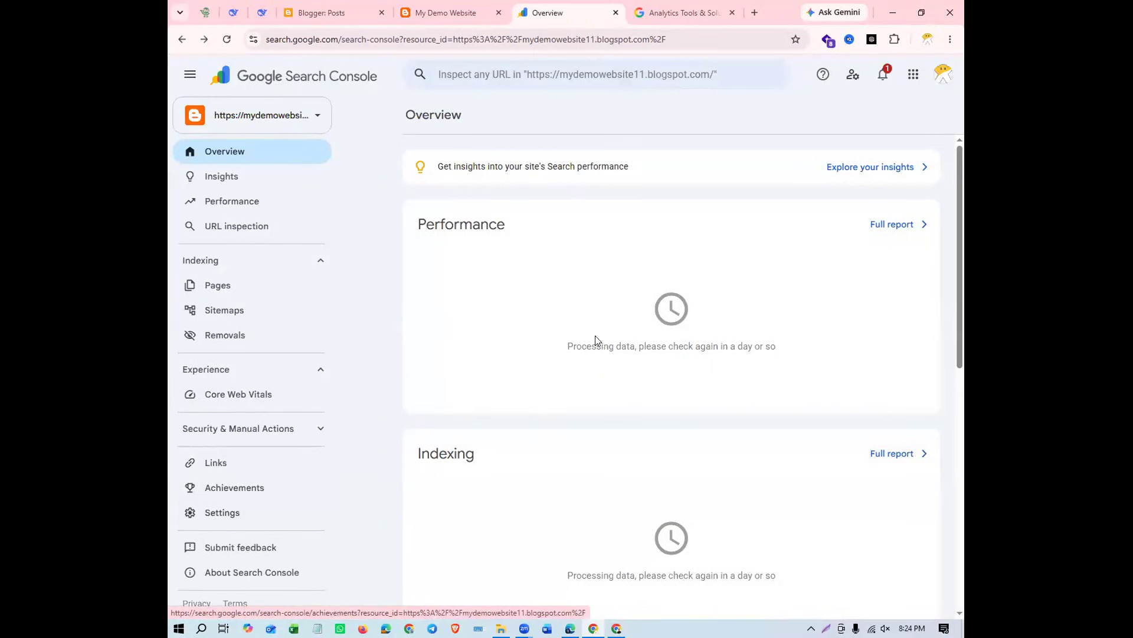
left_click(268, 510)
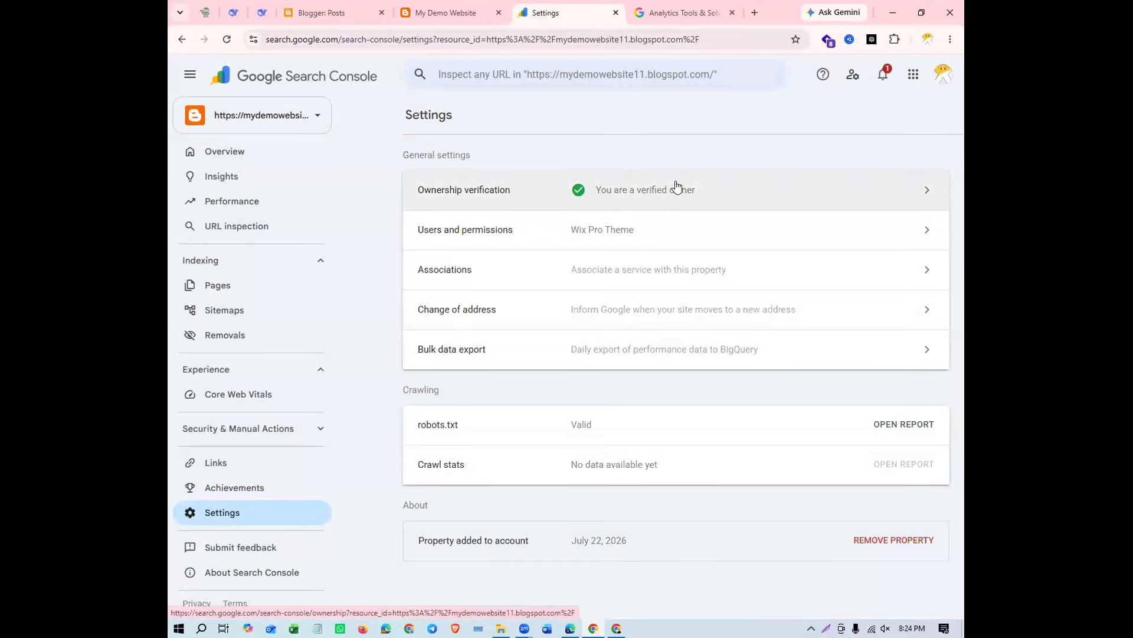
left_click(709, 189)
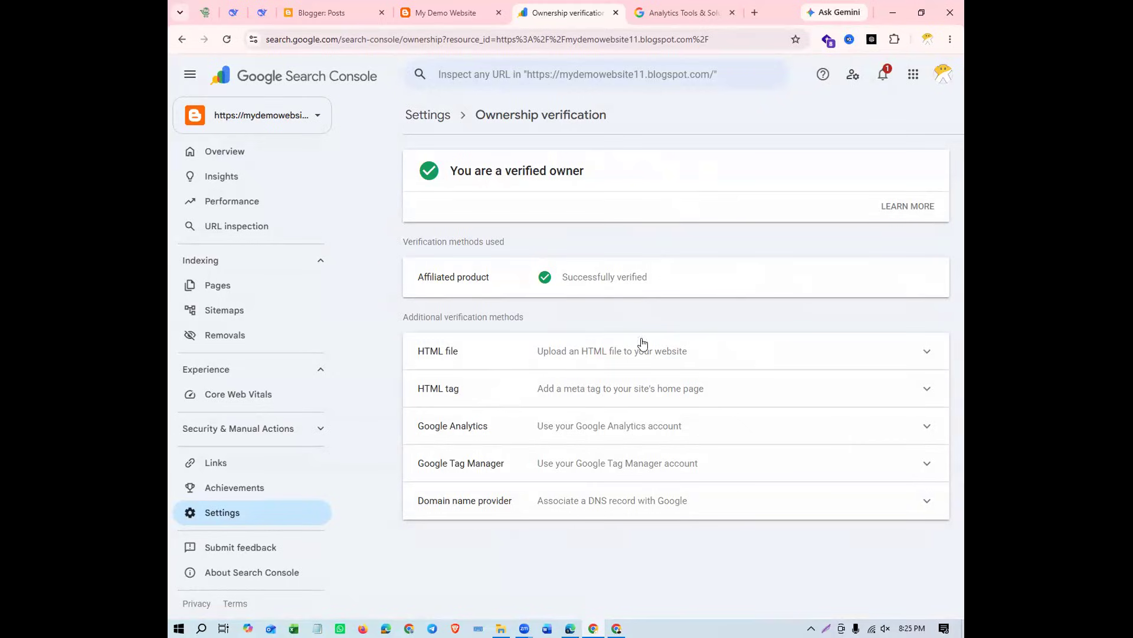
Examine the HTML file and HTML tag verification methods, including the site verification meta tag
left_click(625, 349)
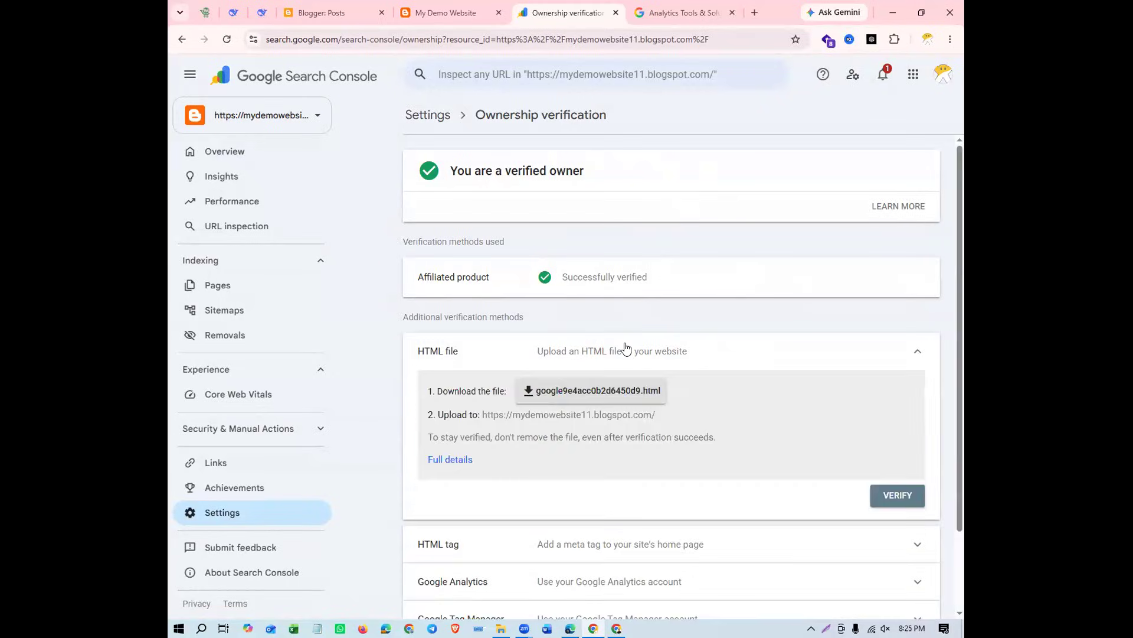
left_click(658, 351)
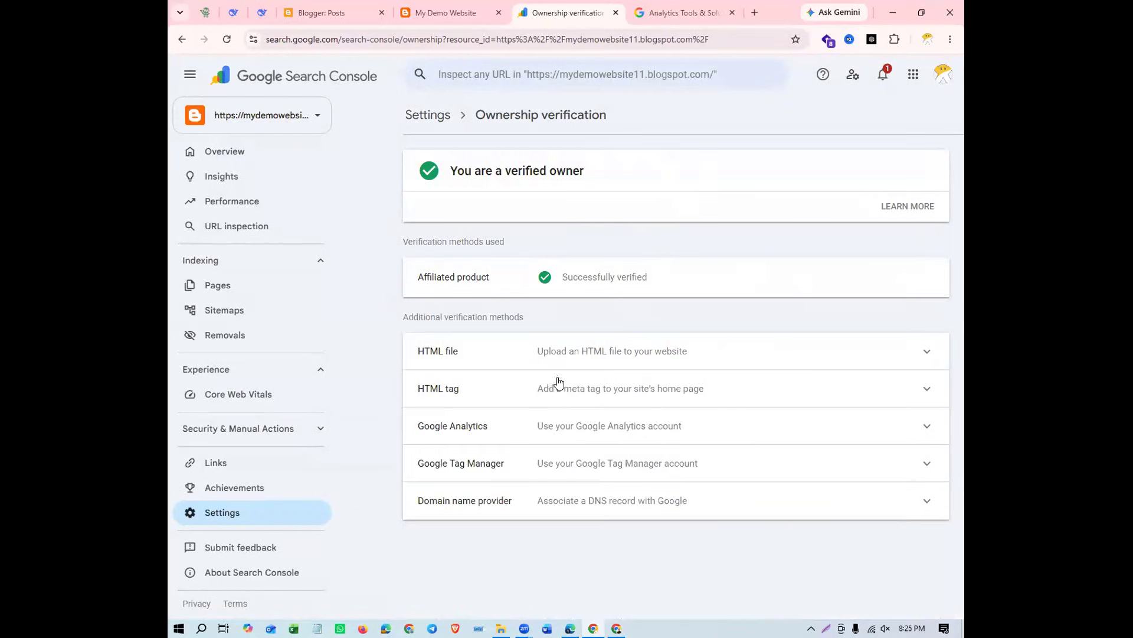
left_click(642, 387)
scroll(652, 384, "down", 2)
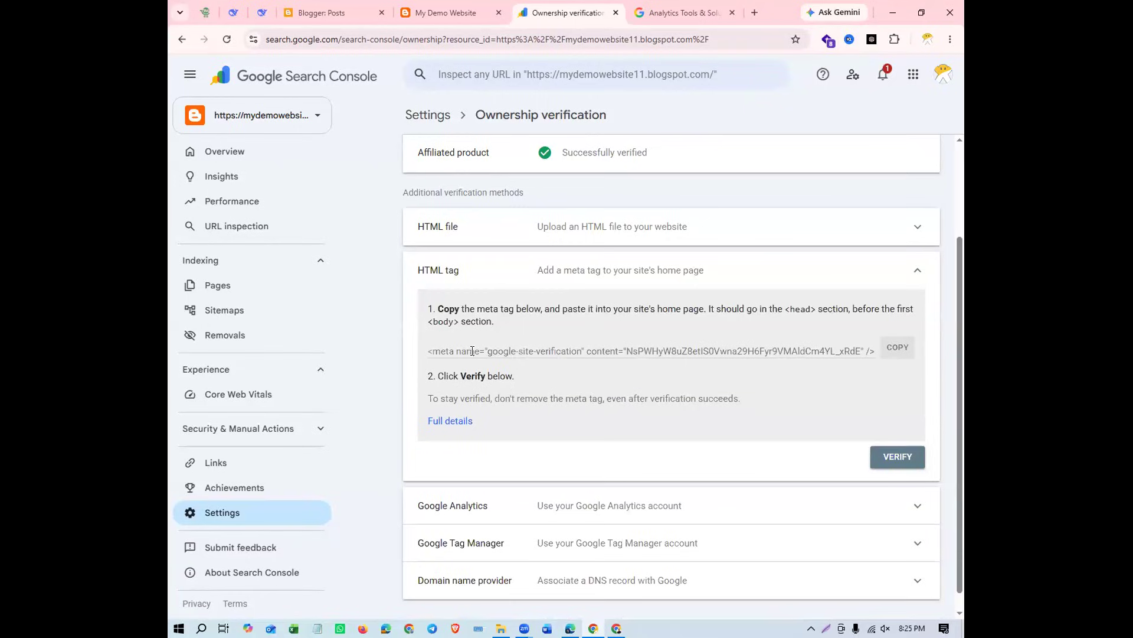
left_click_drag(422, 349, 857, 348)
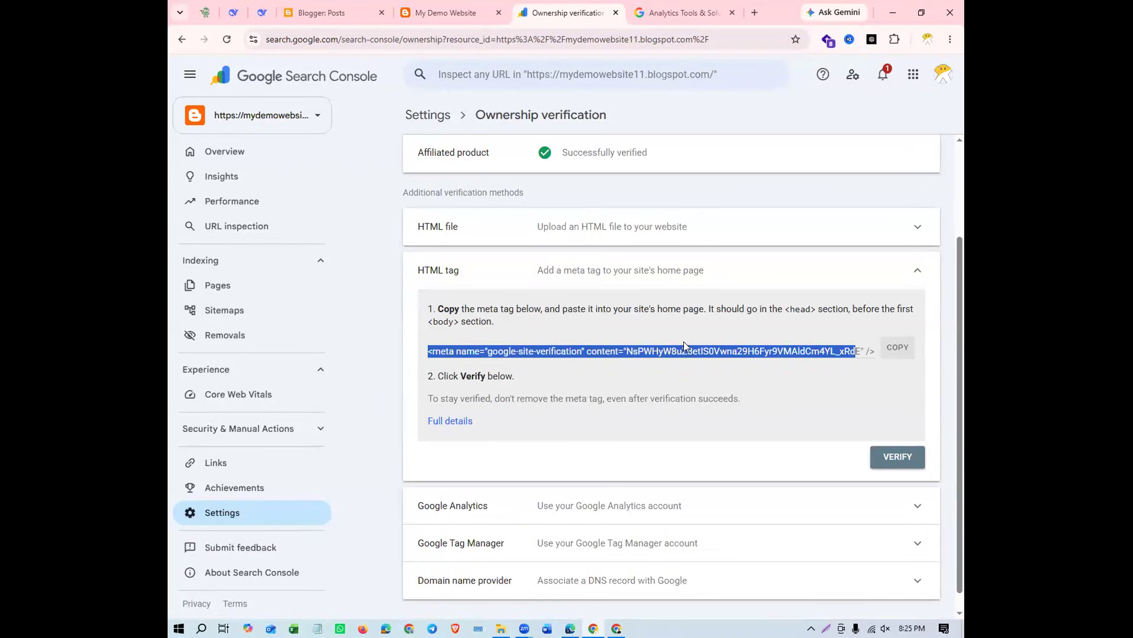
left_click(610, 334)
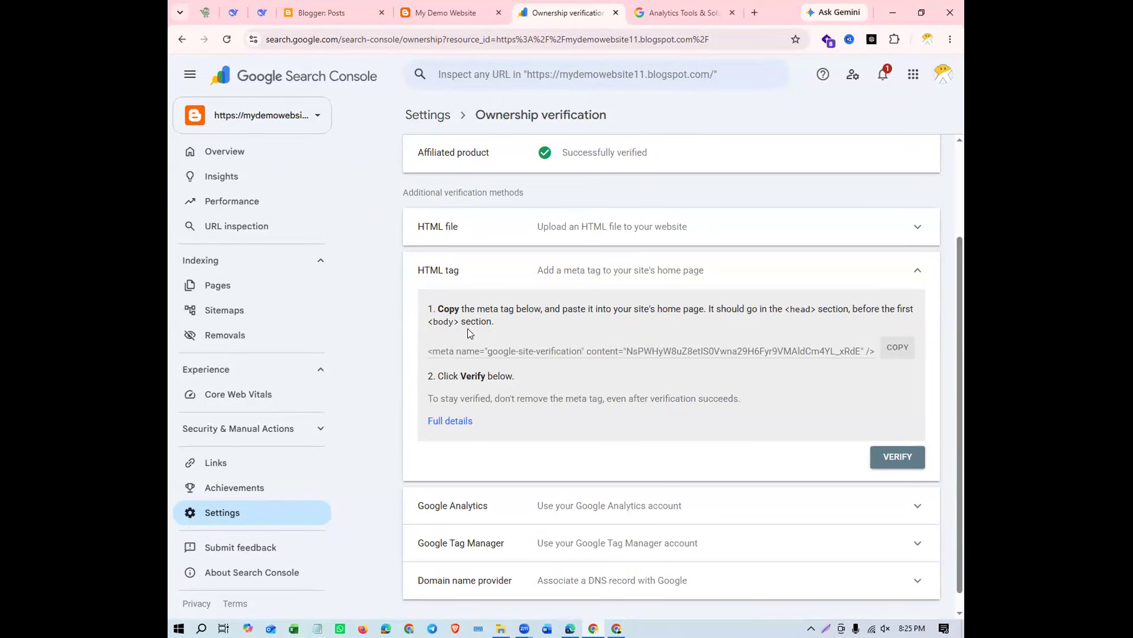
left_click(443, 351)
left_click(790, 379)
Add the copied blog address again as a URL prefix property and close the ownership confirmation without going to the property
left_click(317, 118)
left_click(314, 446)
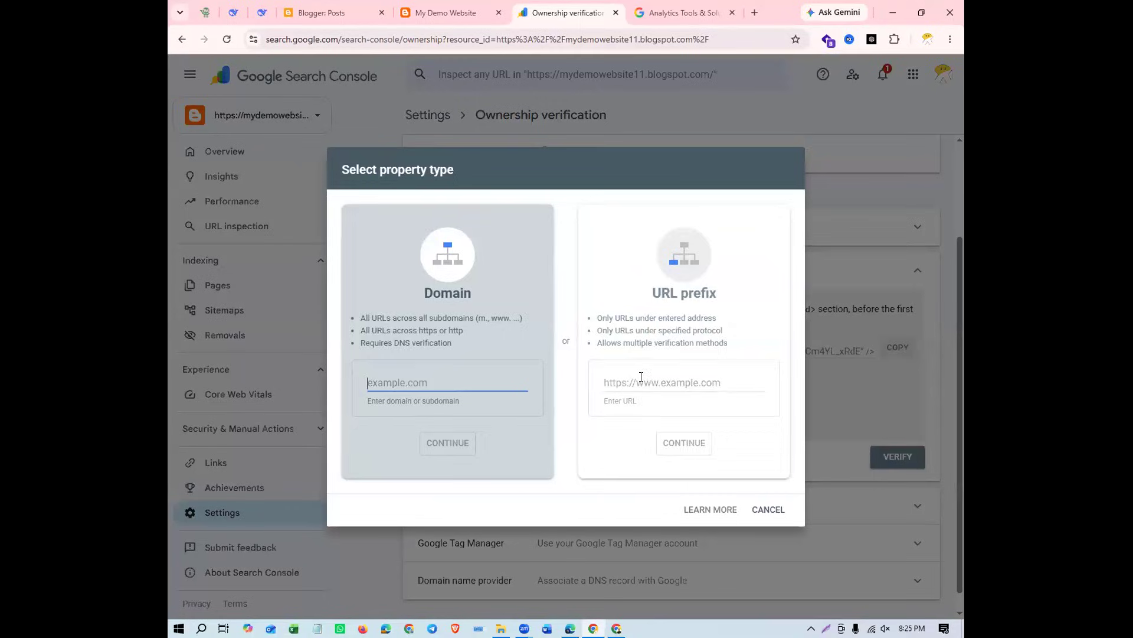
left_click(641, 376)
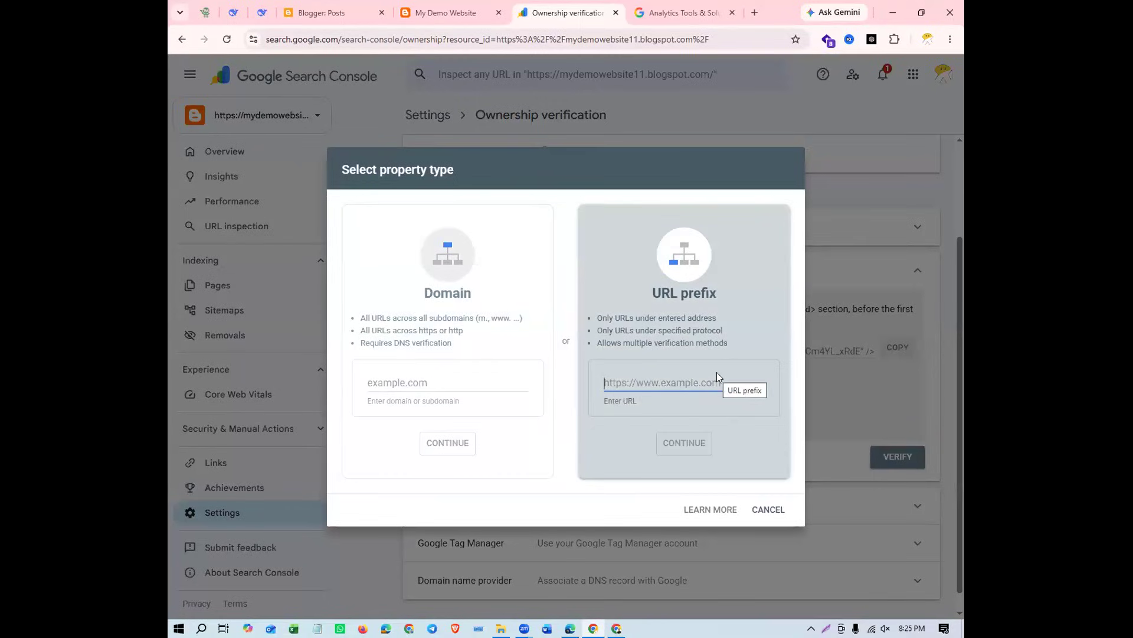
key("ctrl+v")
left_click(685, 443)
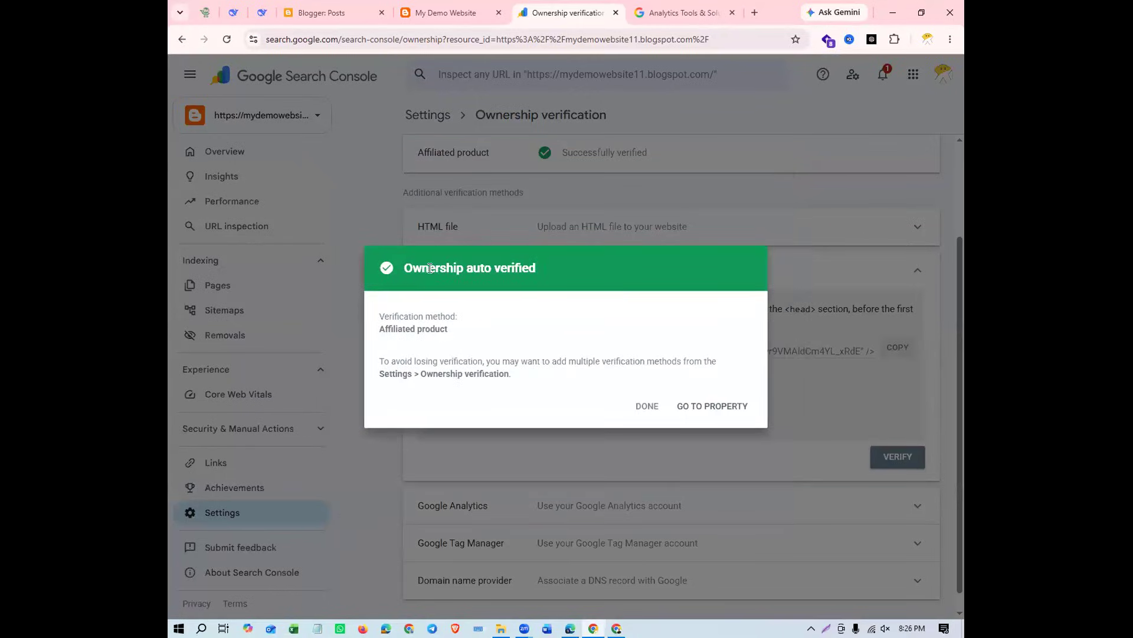
left_click_drag(404, 267, 527, 270)
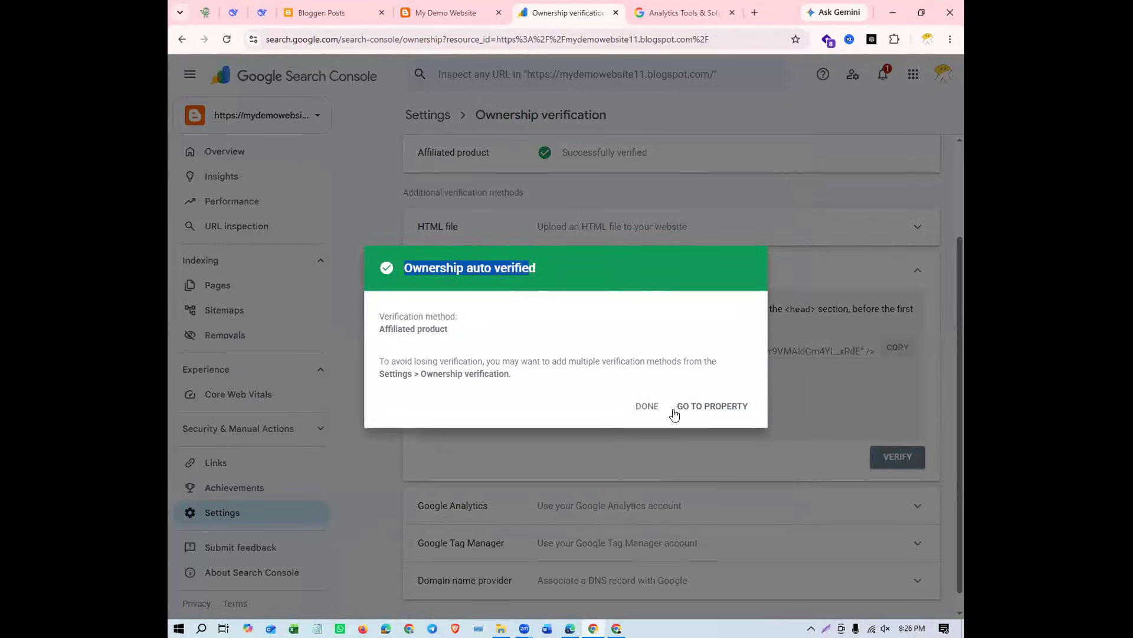
left_click(647, 406)
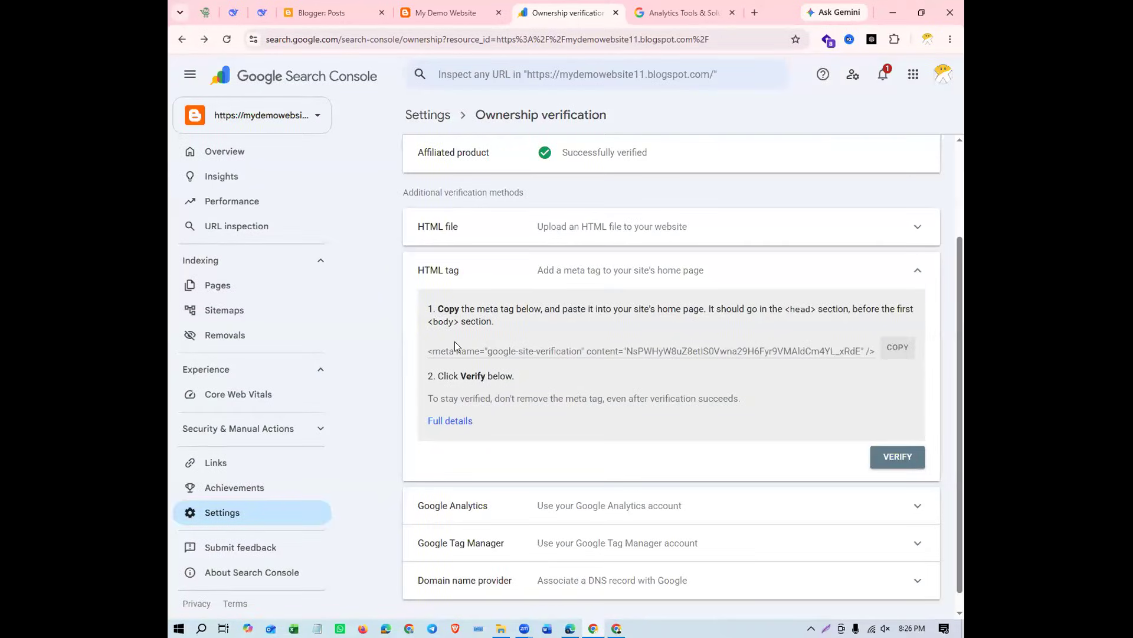
Reopen the property's ownership verification settings and examine the site verification meta tag under the HTML tag method
left_click_drag(453, 351, 700, 356)
left_click(757, 401)
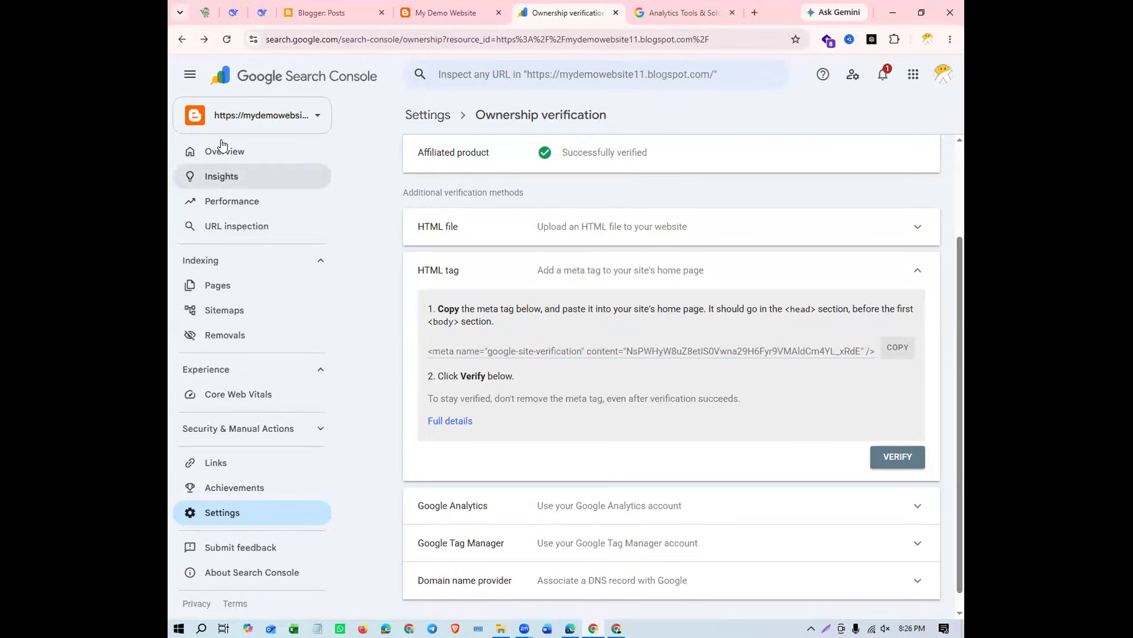
left_click(223, 513)
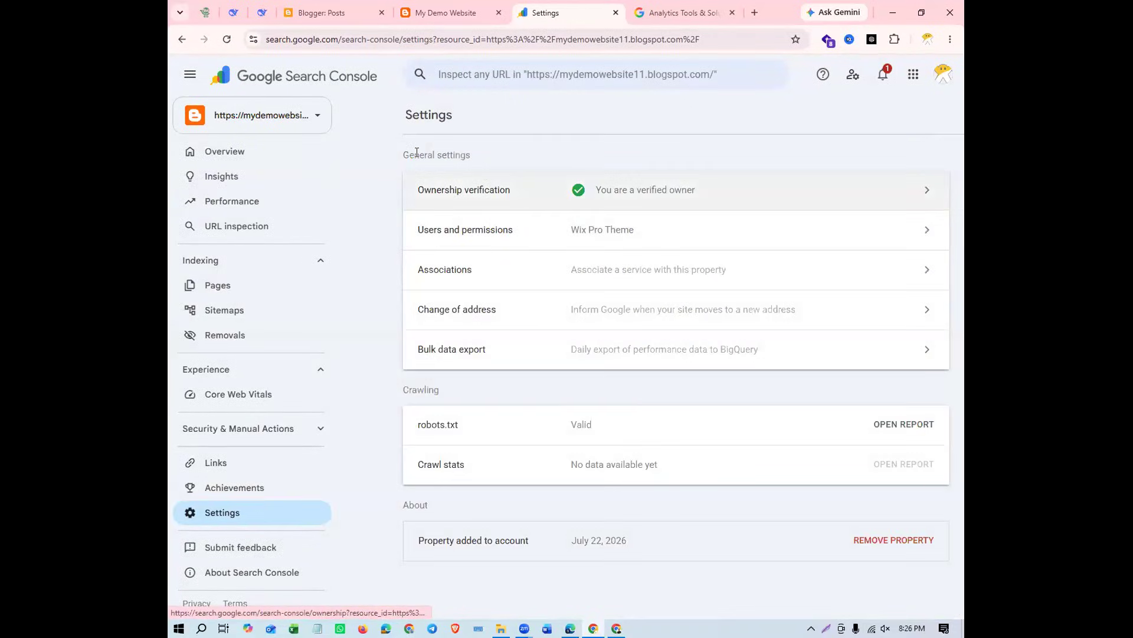
left_click_drag(401, 151, 514, 161)
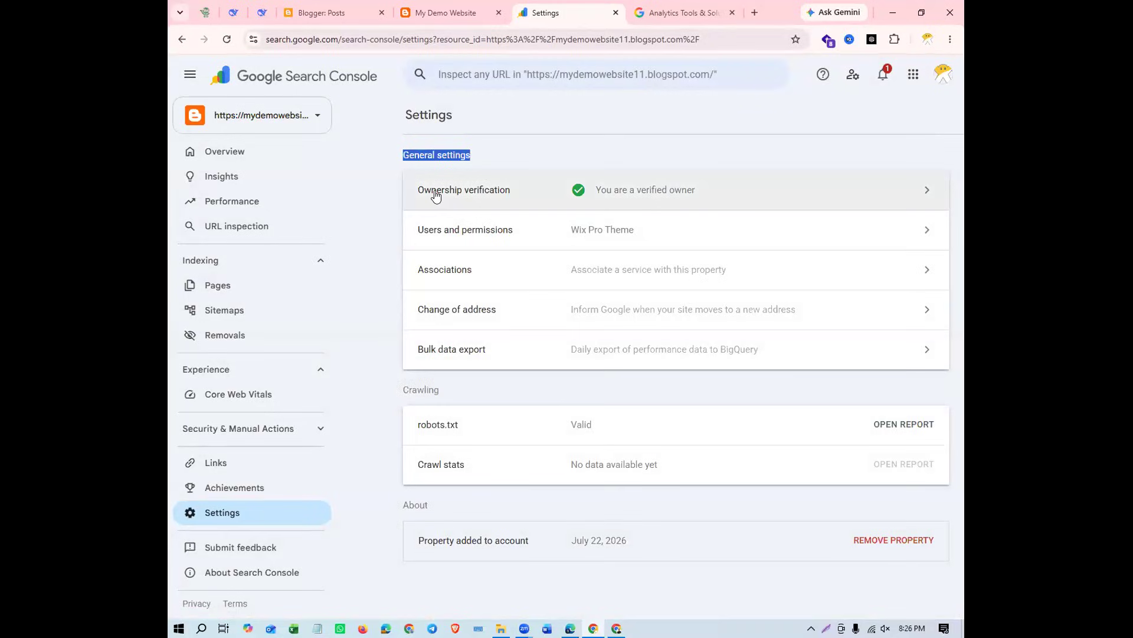
left_click(686, 183)
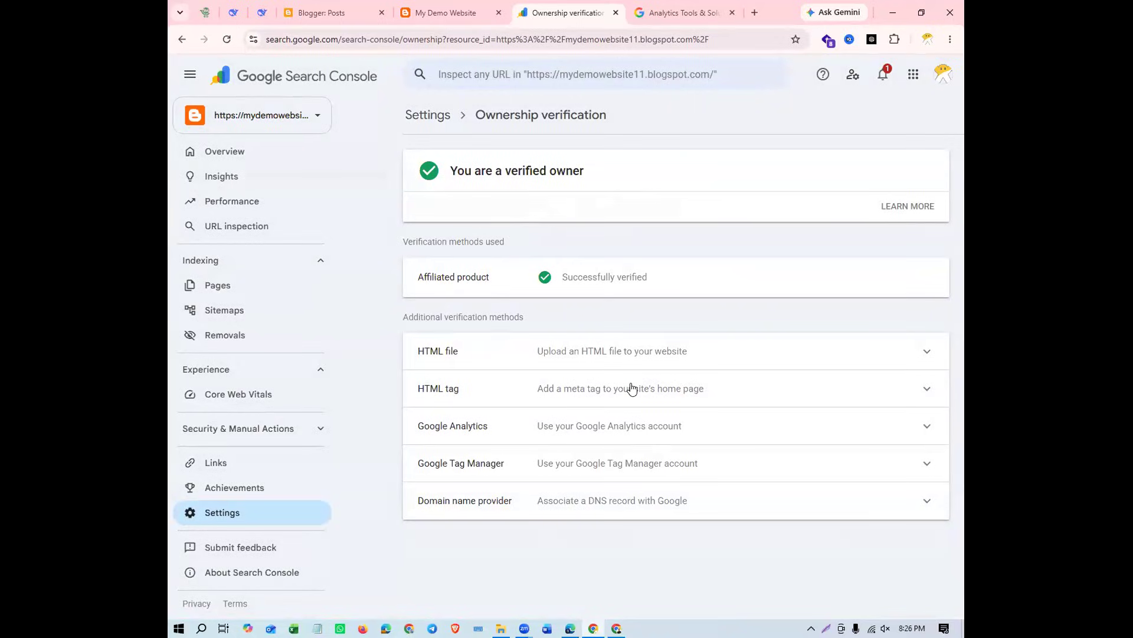
left_click(727, 389)
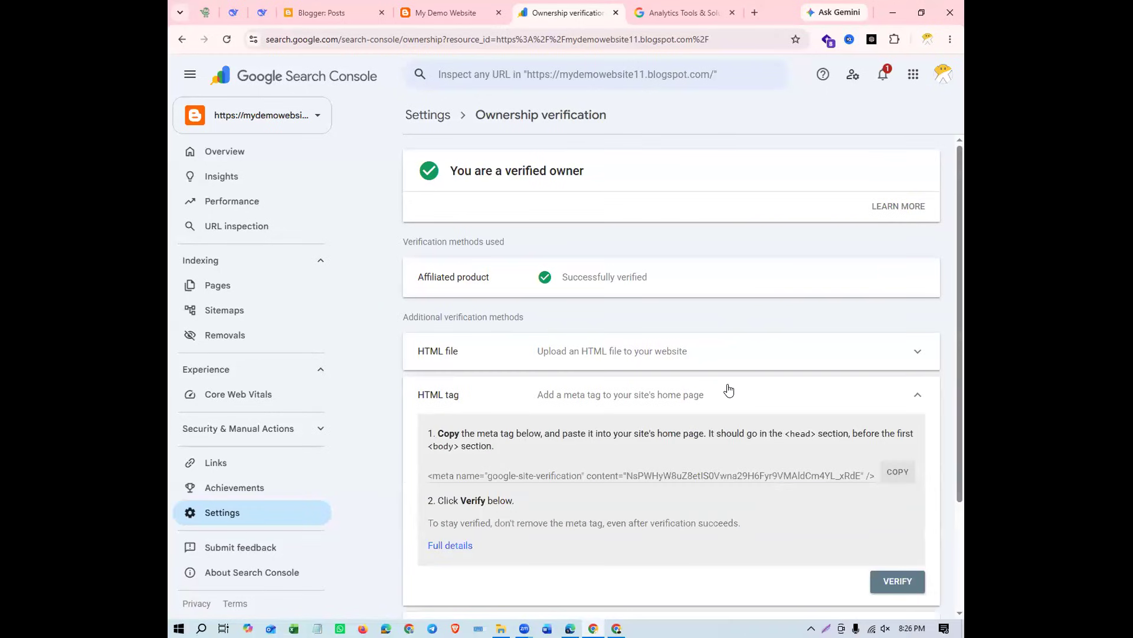
scroll(729, 390, "down", 2)
left_click_drag(455, 351, 734, 352)
left_click(829, 372)
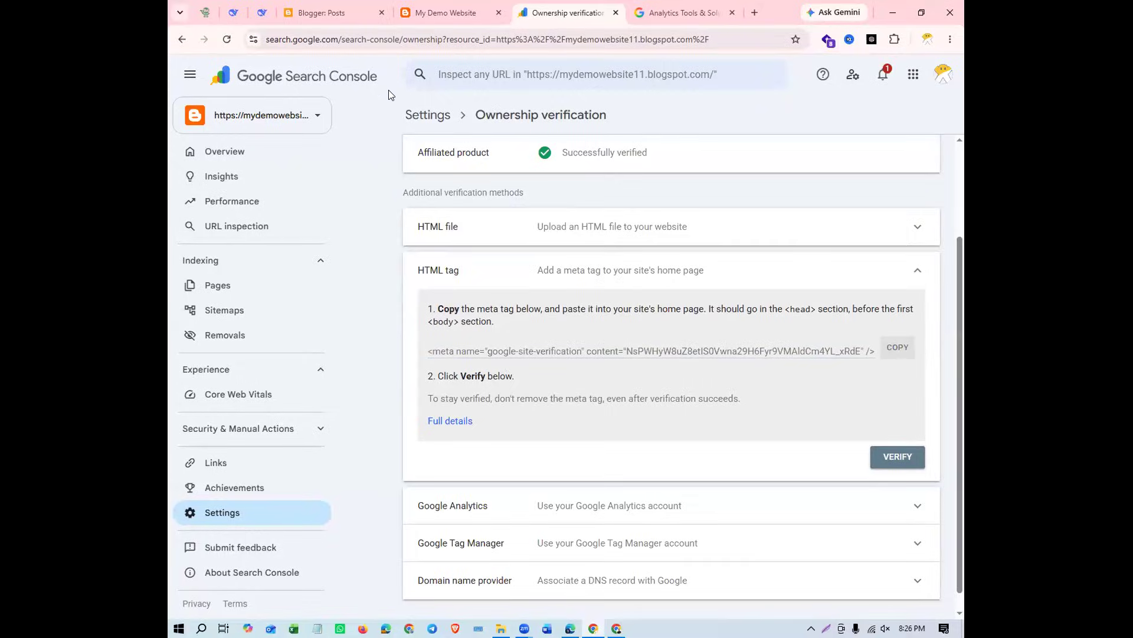
Switch to Blogger and open the HTML code of the My Demo Website theme for editing
left_click(318, 12)
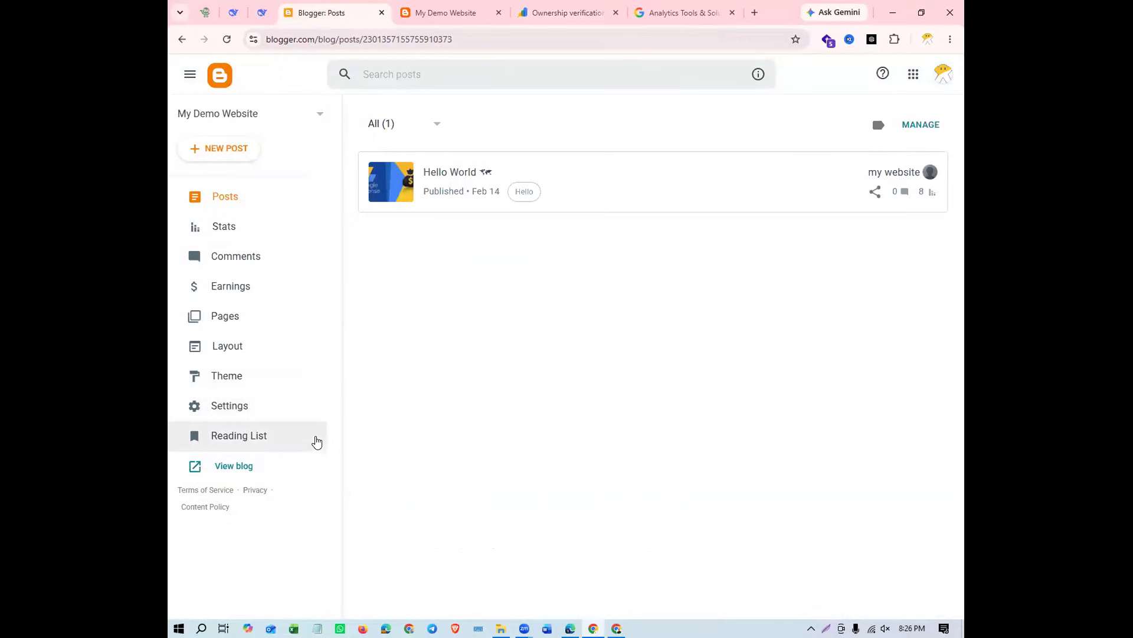
left_click(288, 376)
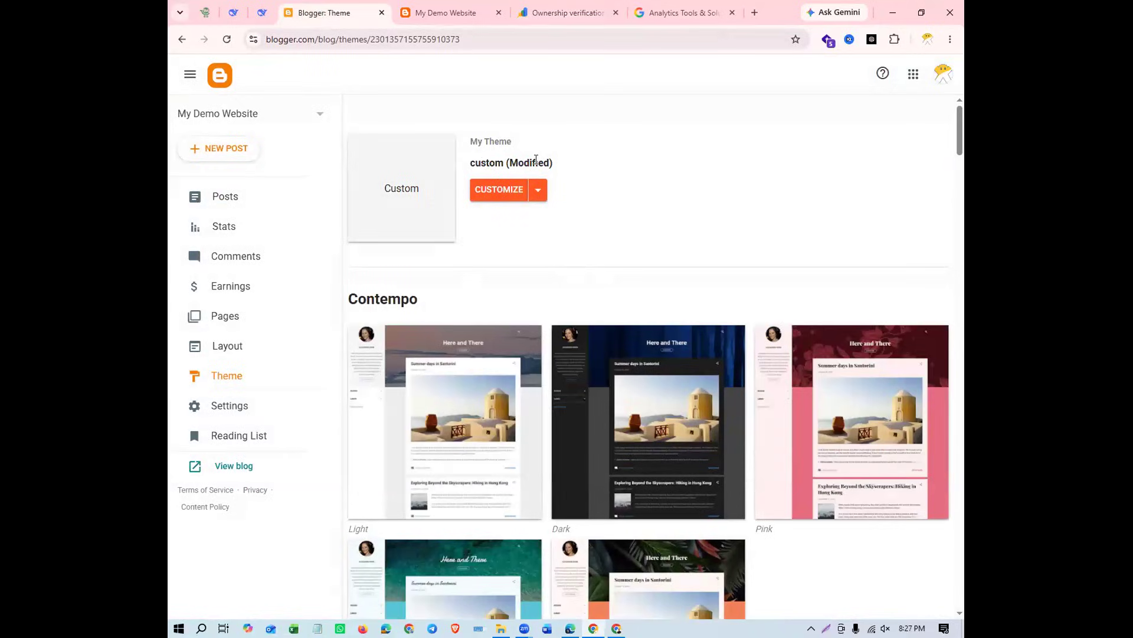
left_click(539, 190)
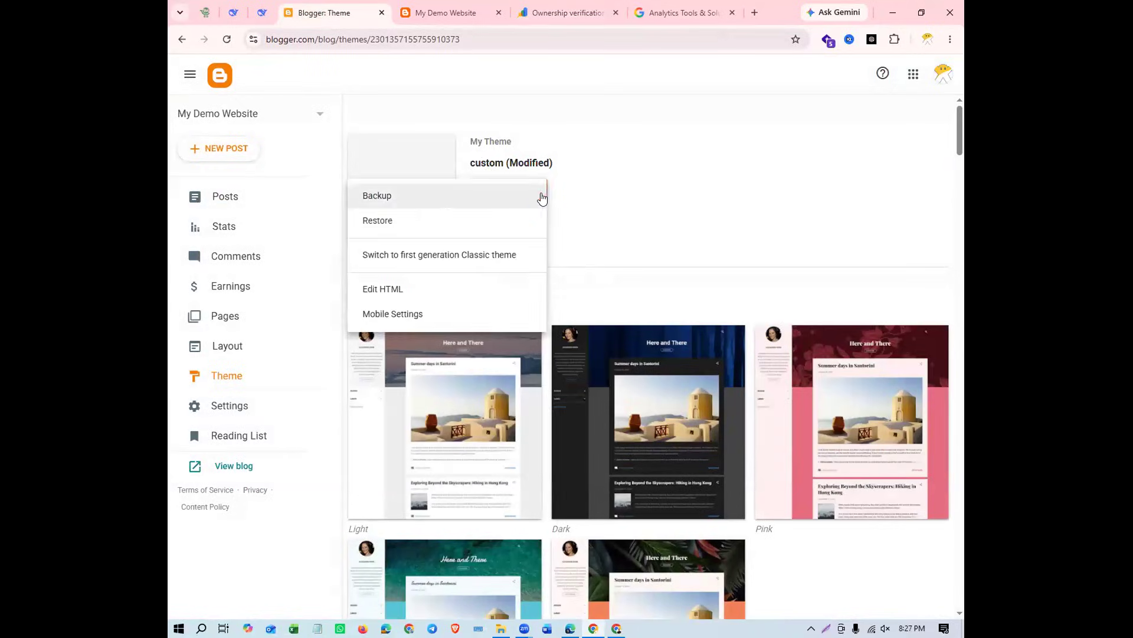
left_click(437, 290)
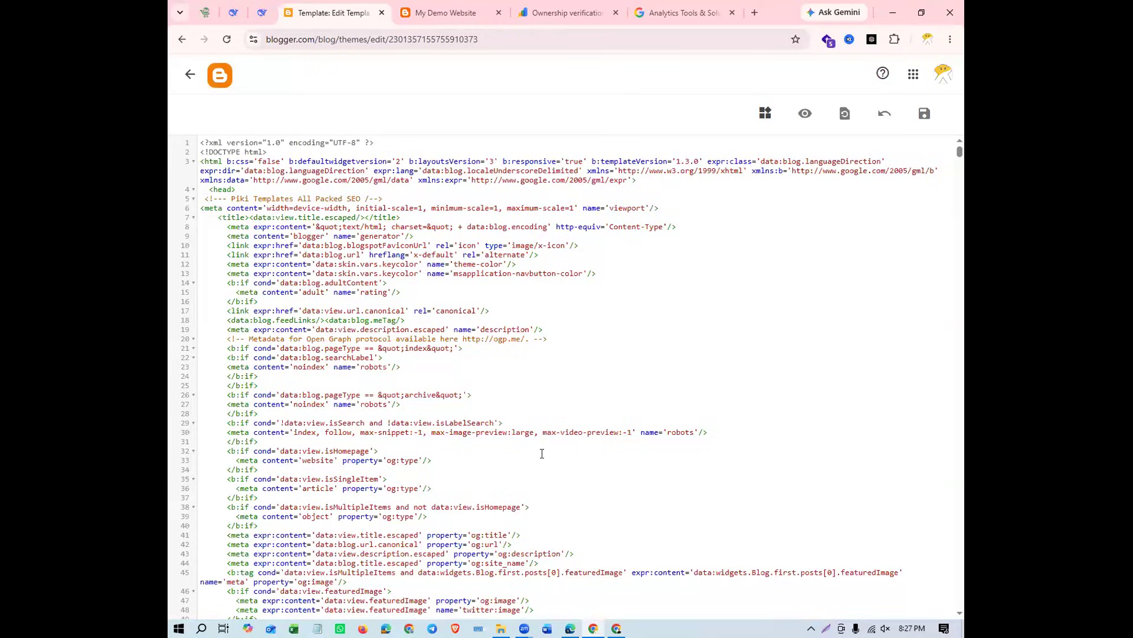
Examine the theme's HTML code at 150% zoom to find where the meta tag belongs in the head section
scroll(542, 452, "down", 7)
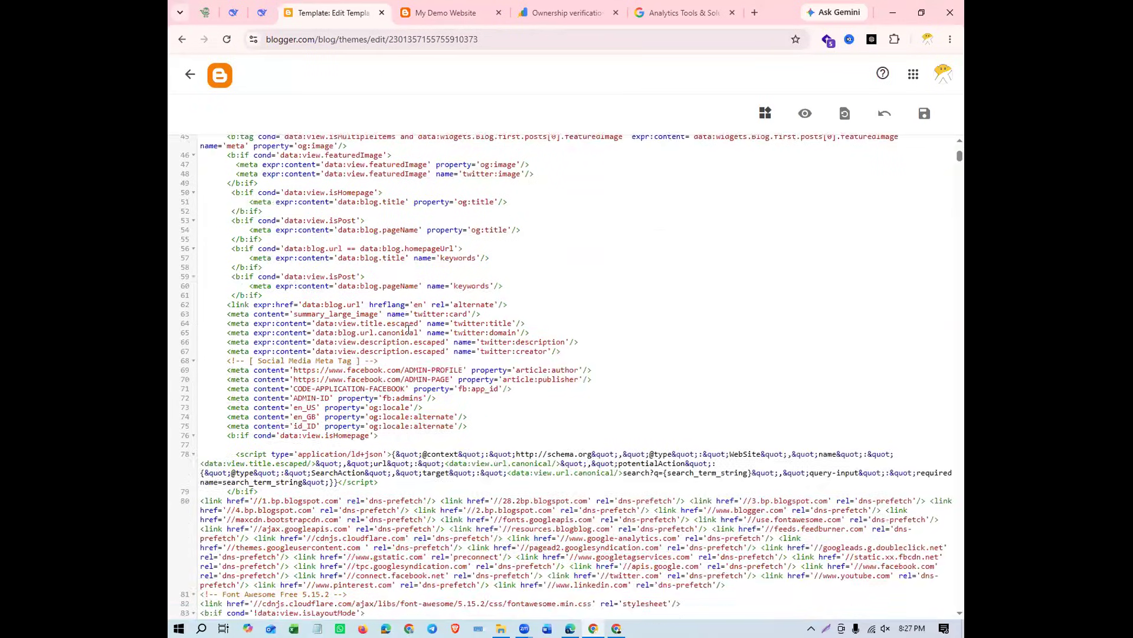
scroll(409, 329, "up", 7)
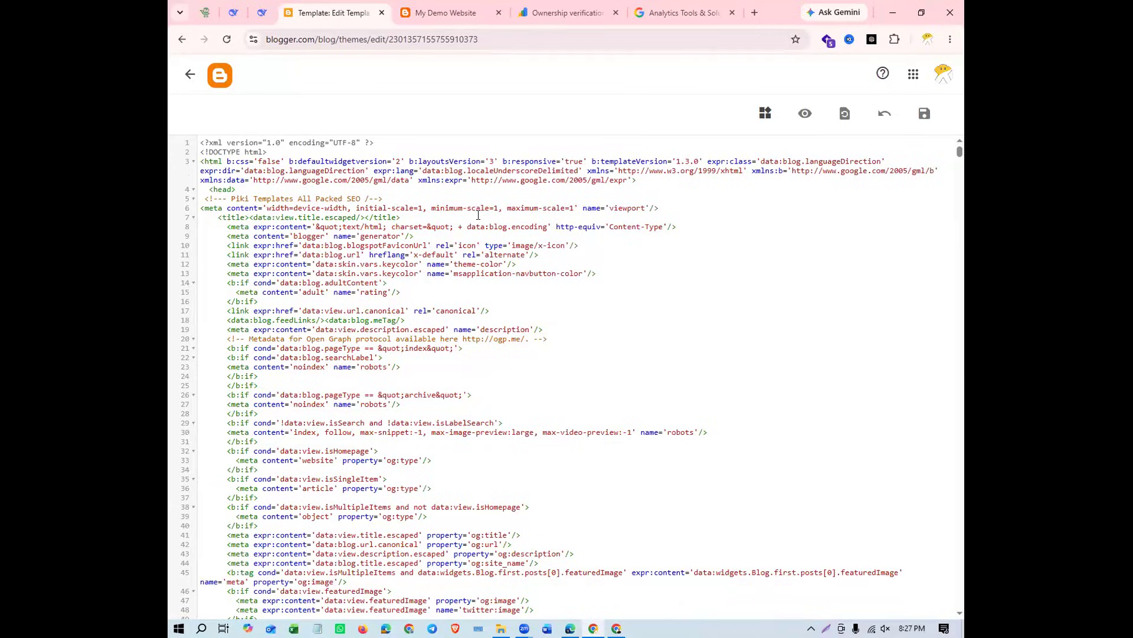
left_click(542, 16)
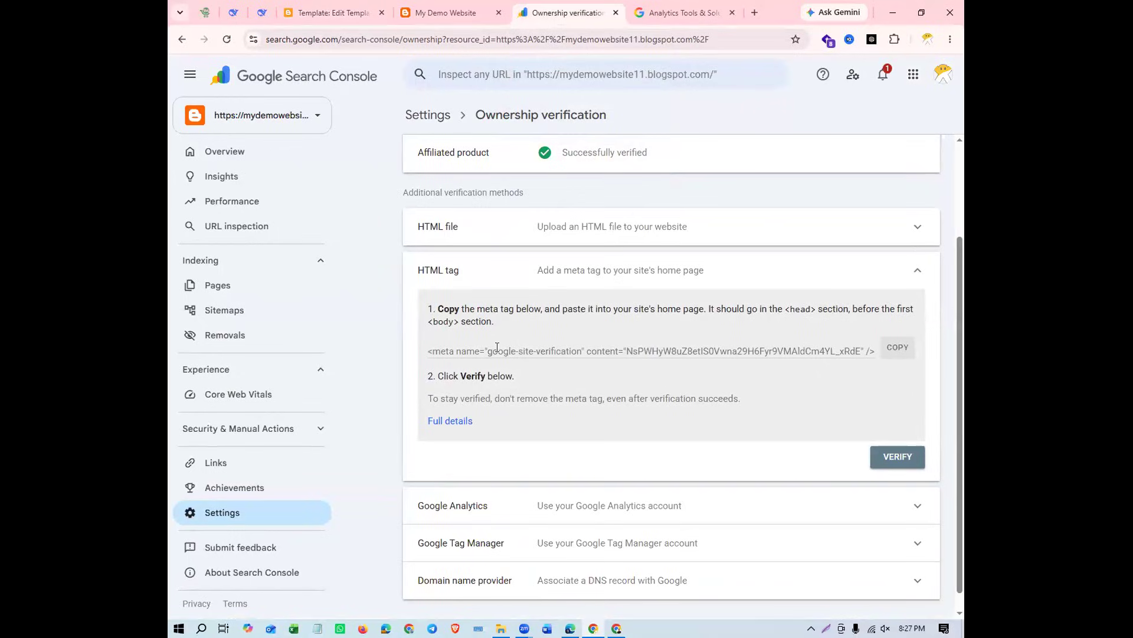
left_click(324, 18)
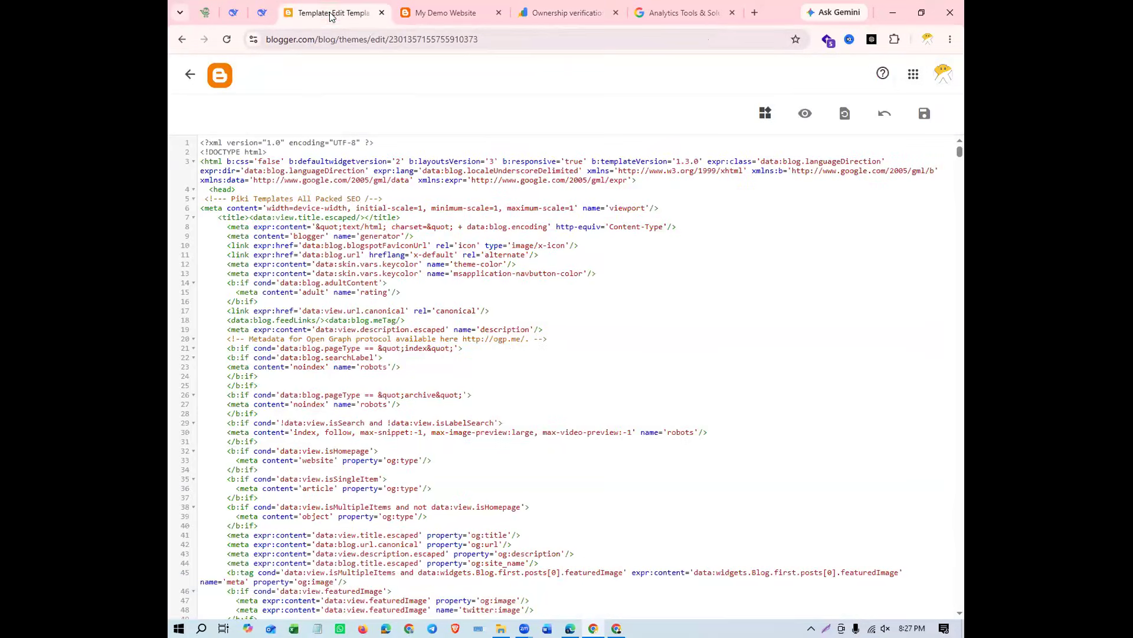
left_click(394, 237)
key("ctrl+plus")
key("ctrl+plus")
key("ctrl+plus")
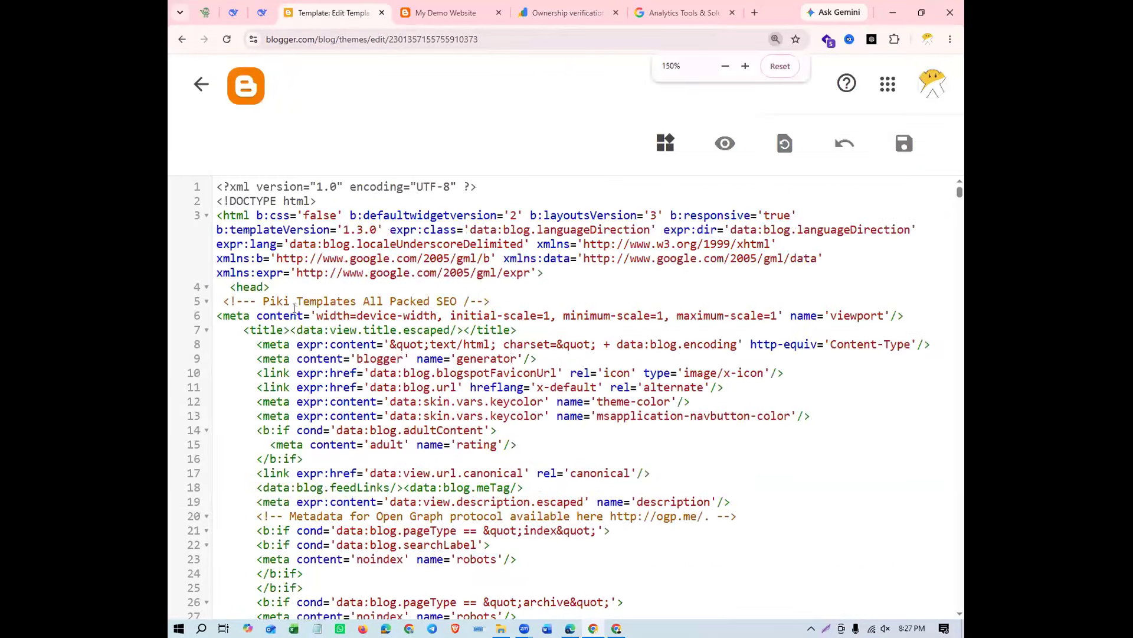
left_click(251, 287)
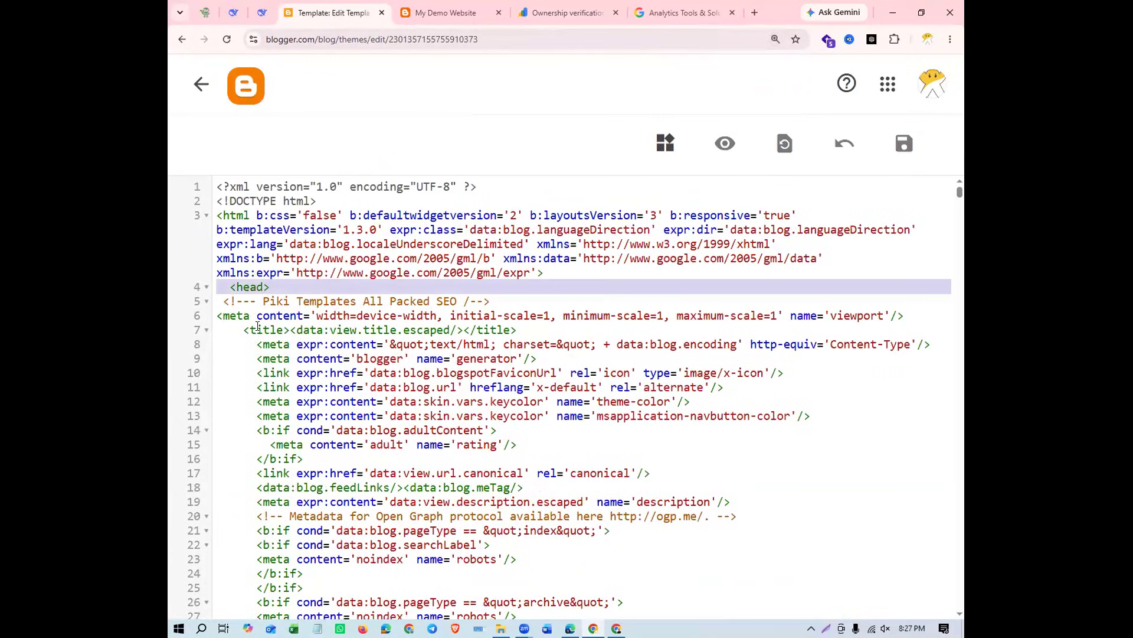
scroll(260, 330, "down", 4)
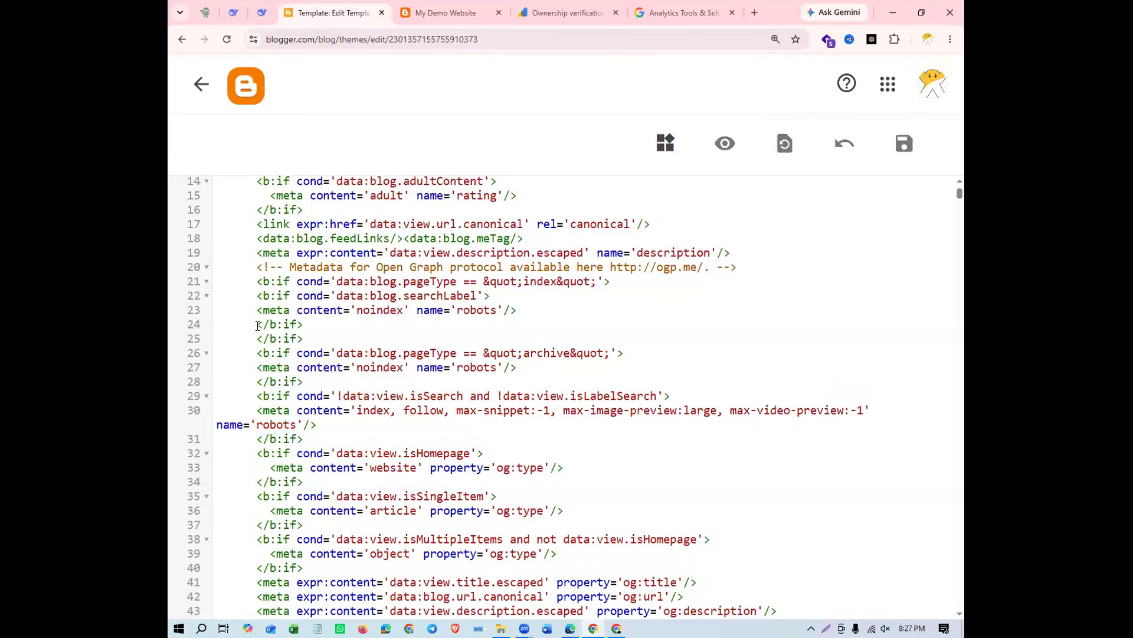
scroll(258, 326, "down", 10)
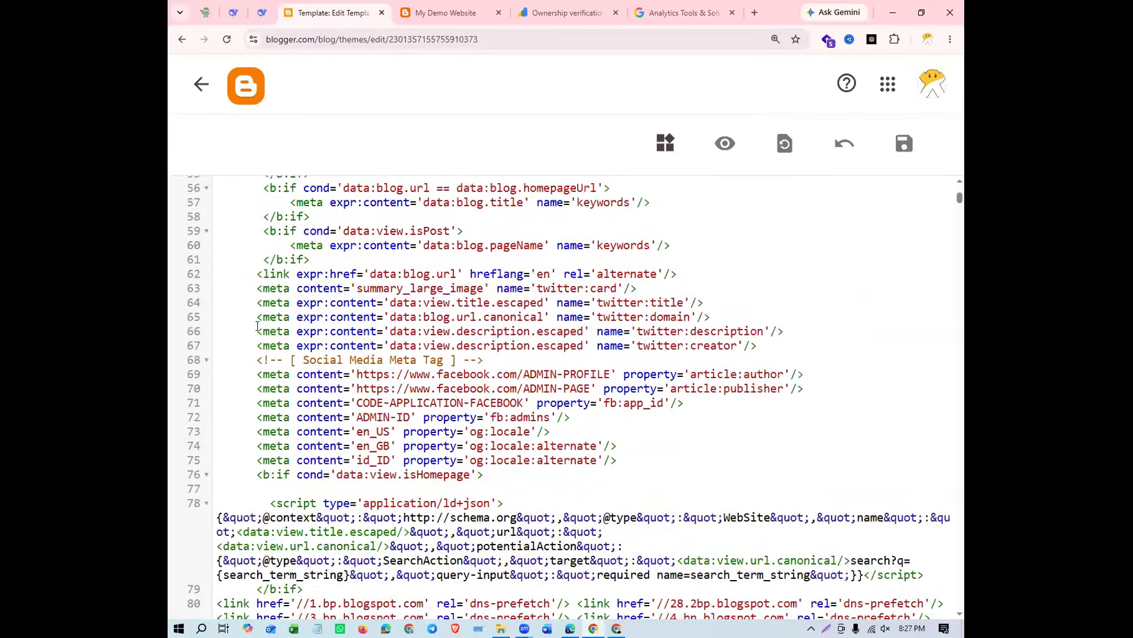
scroll(258, 326, "down", 2)
scroll(258, 326, "down", 8)
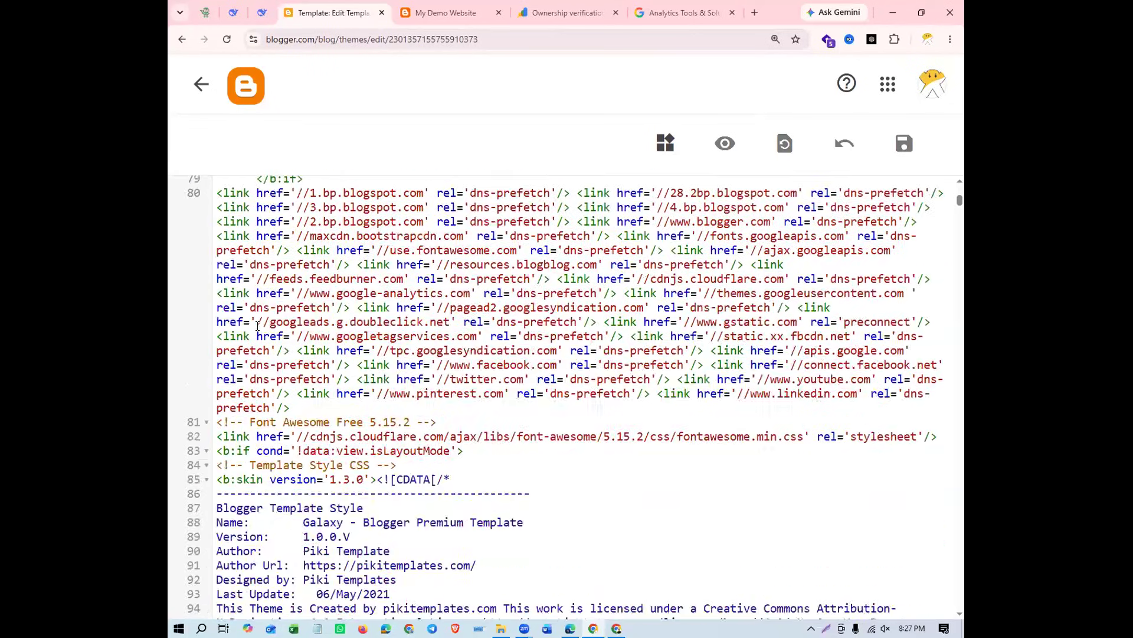
scroll(258, 326, "down", 10)
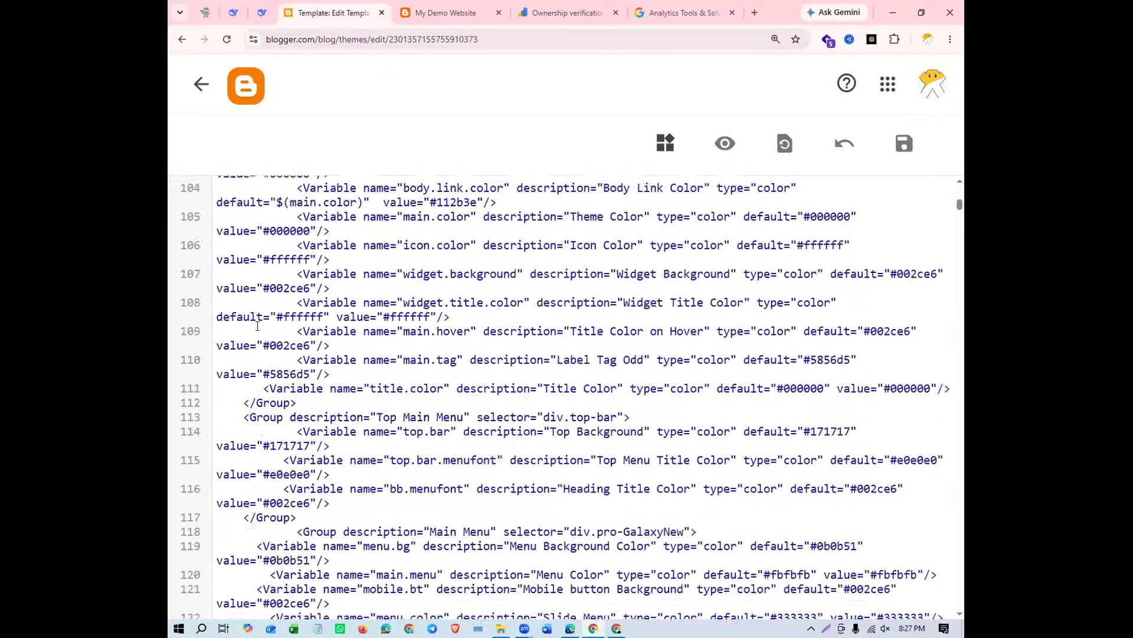
scroll(258, 326, "down", 5)
scroll(258, 325, "up", 13)
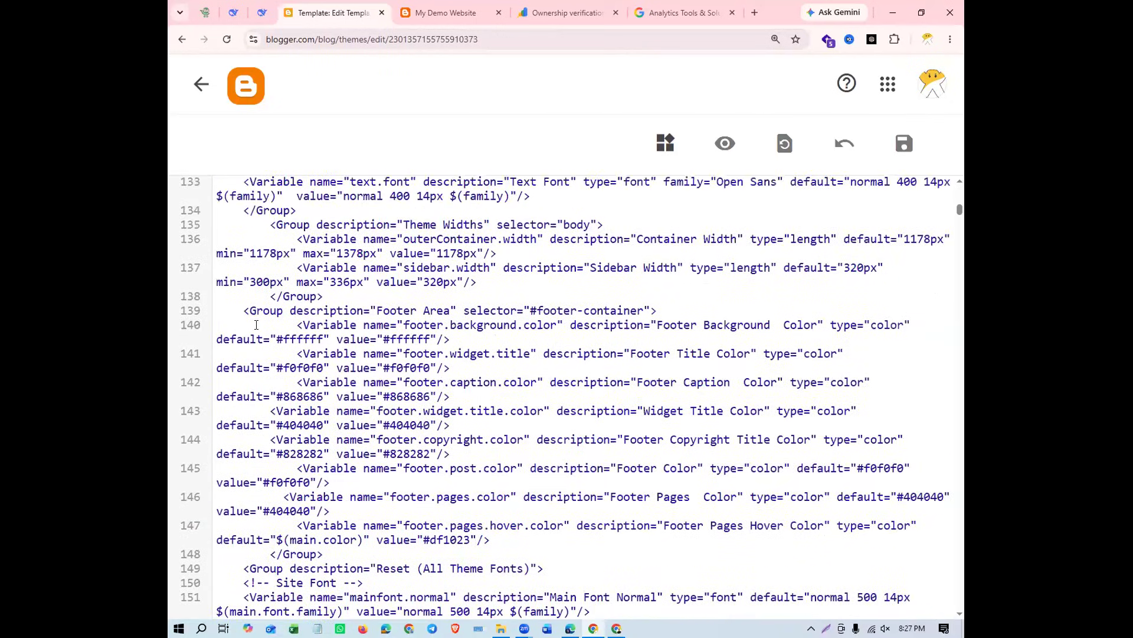
scroll(256, 324, "up", 10)
Copy the google-site-verification meta tag from Search Console and paste it on a new line directly after the theme's opening <head> tag
left_click(278, 286)
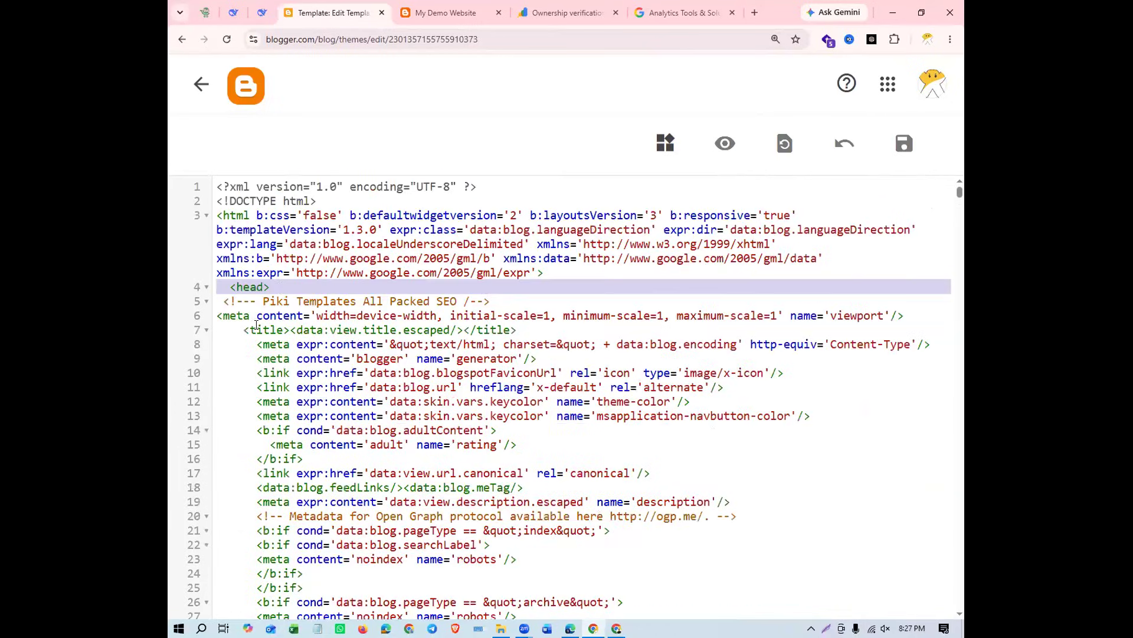
left_click(279, 285)
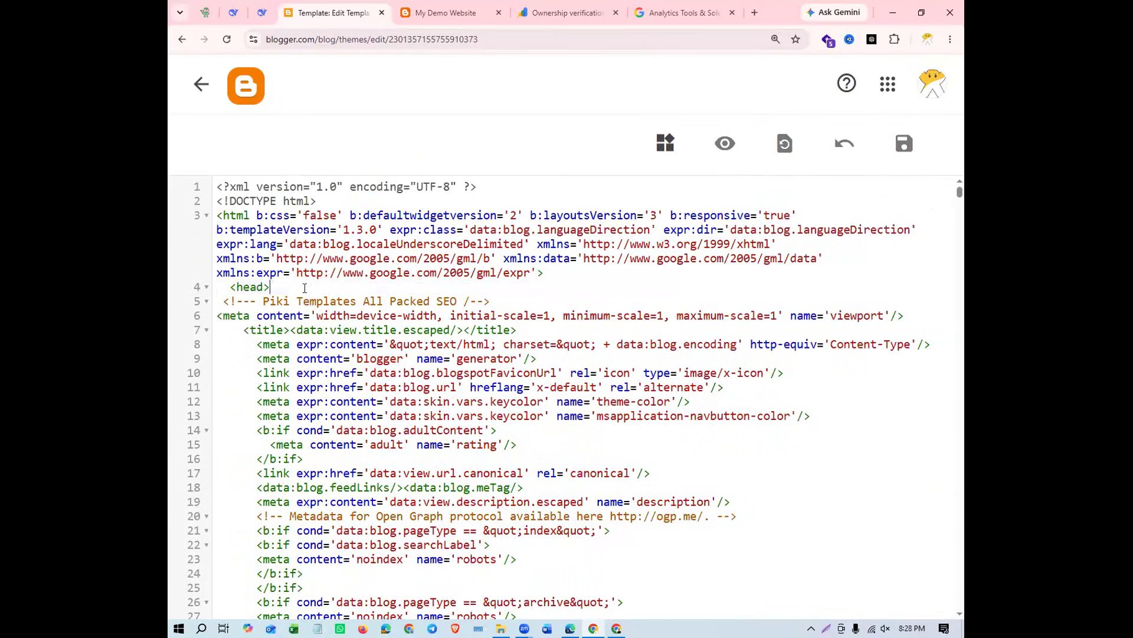
key("Return")
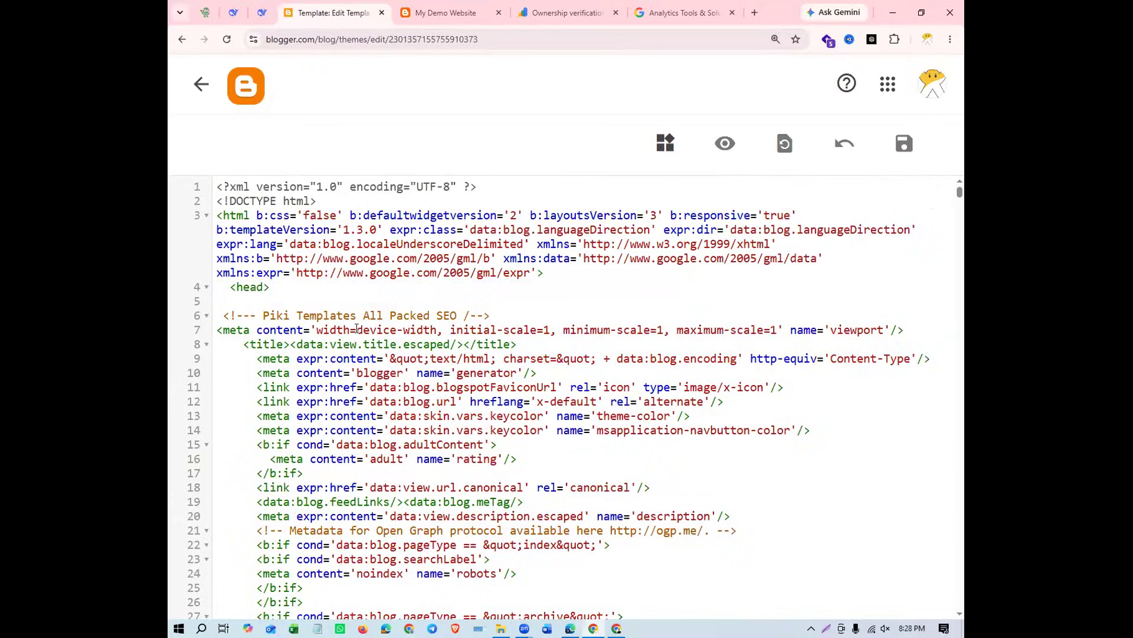
left_click(566, 12)
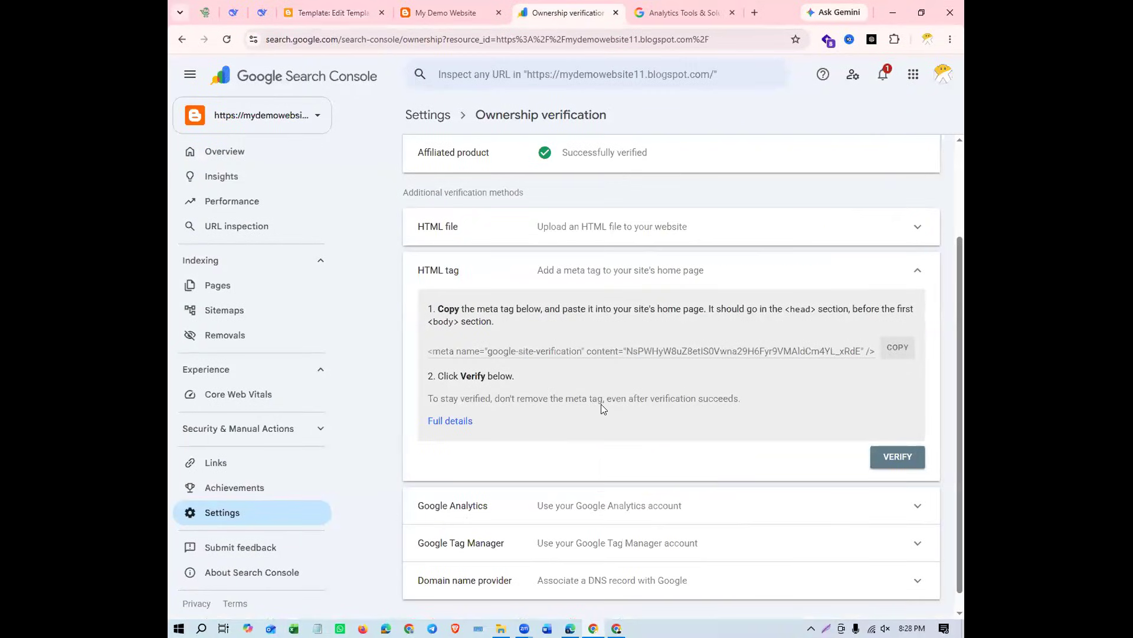
left_click(895, 353)
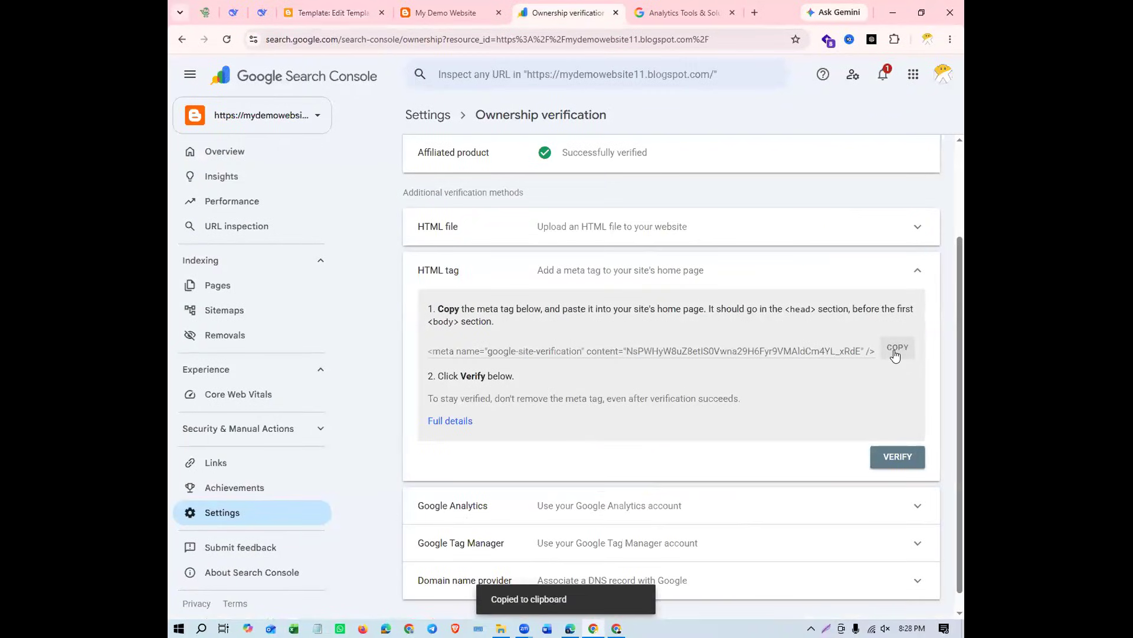
left_click(452, 18)
left_click(358, 9)
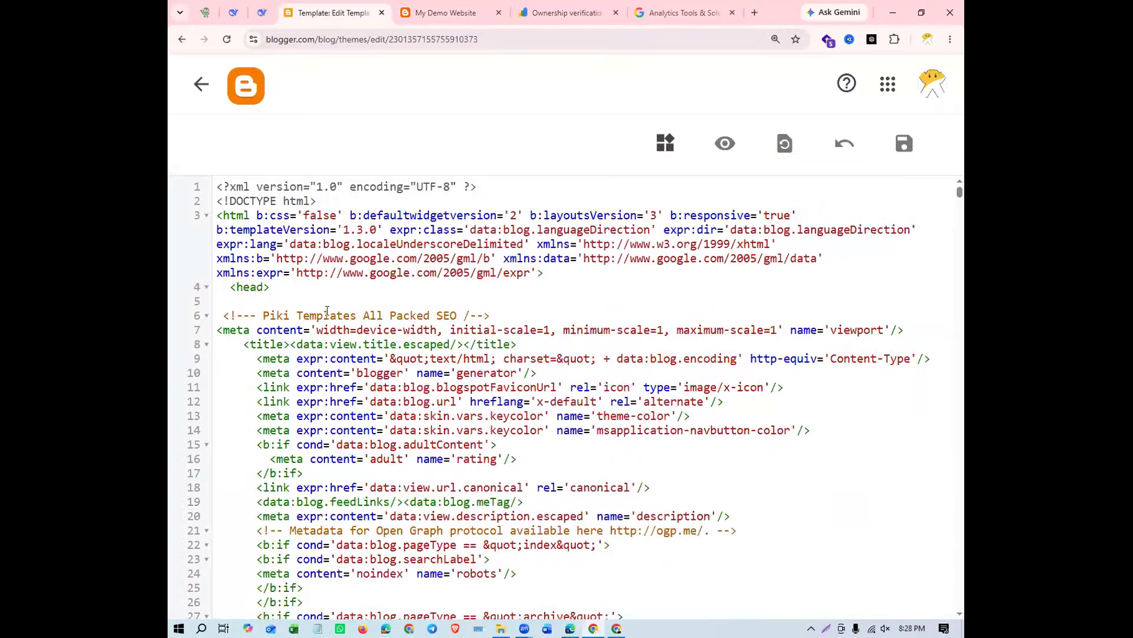
key("ctrl+v")
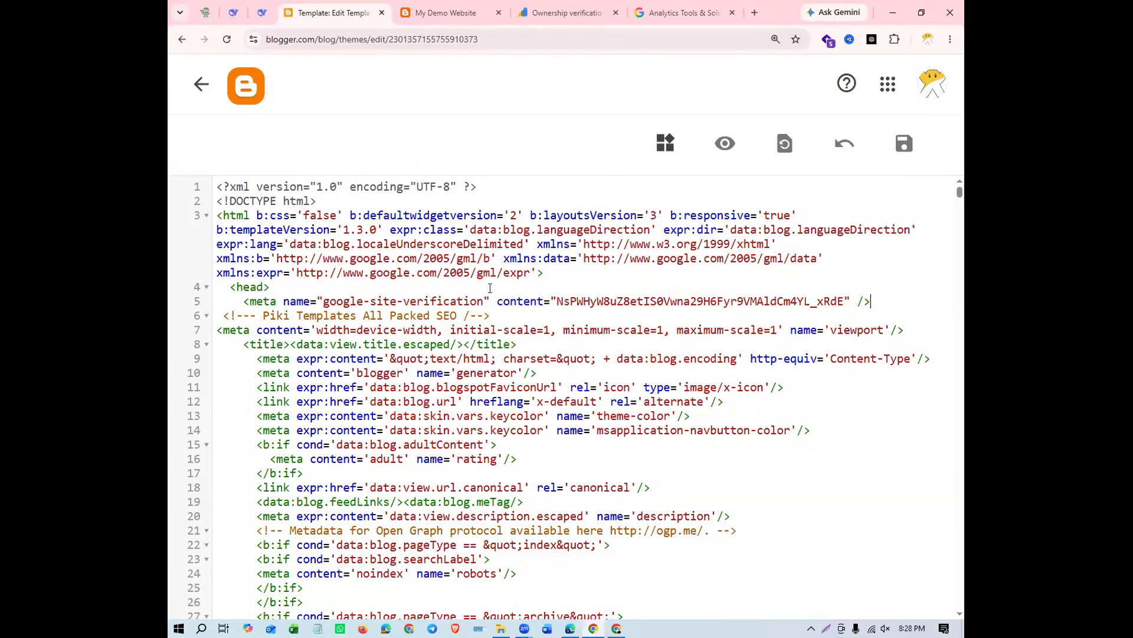
Try to verify ownership of the property in Search Console with the HTML tag method
left_click(562, 19)
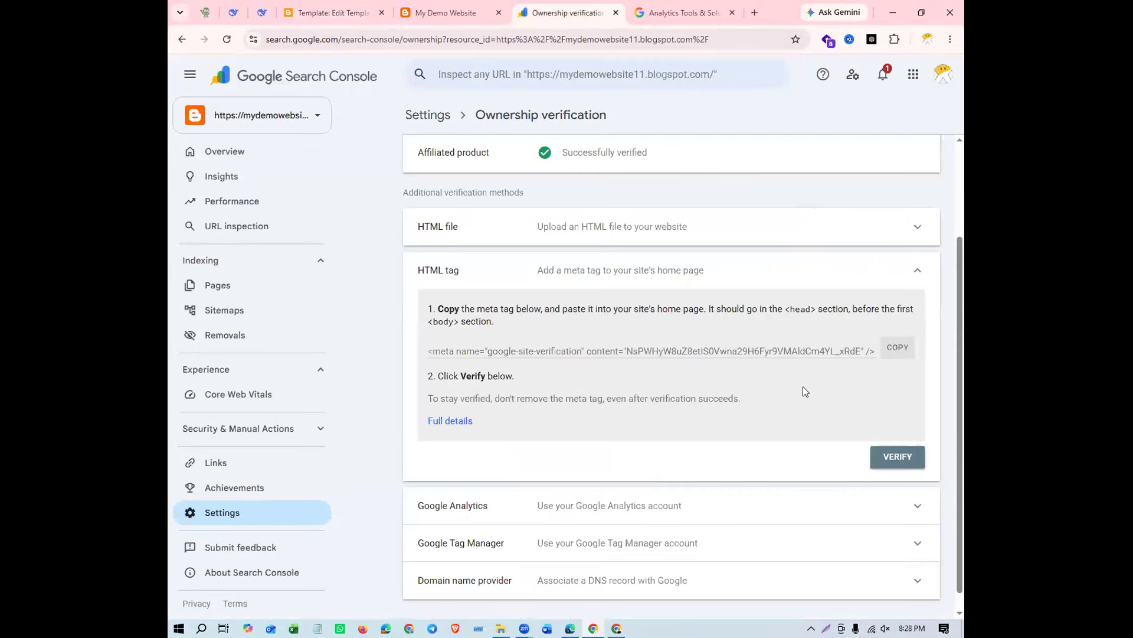
left_click(896, 459)
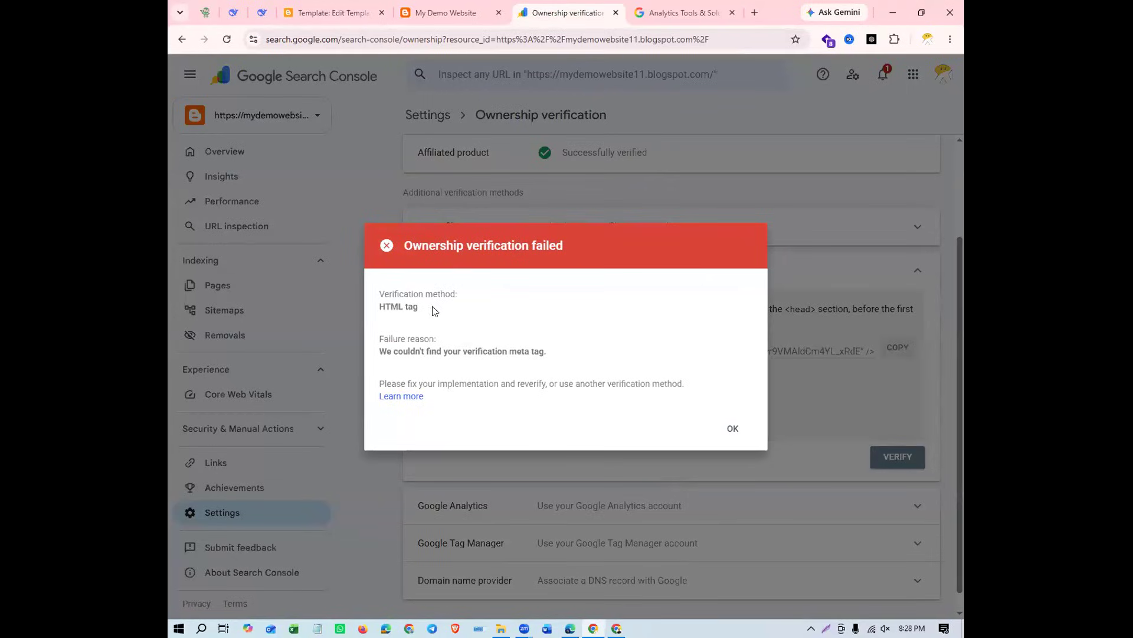
Dismiss the verification message, switch to Blogger and save the theme code containing the google-site-verification meta tag
left_click_drag(380, 306, 442, 314)
left_click(733, 430)
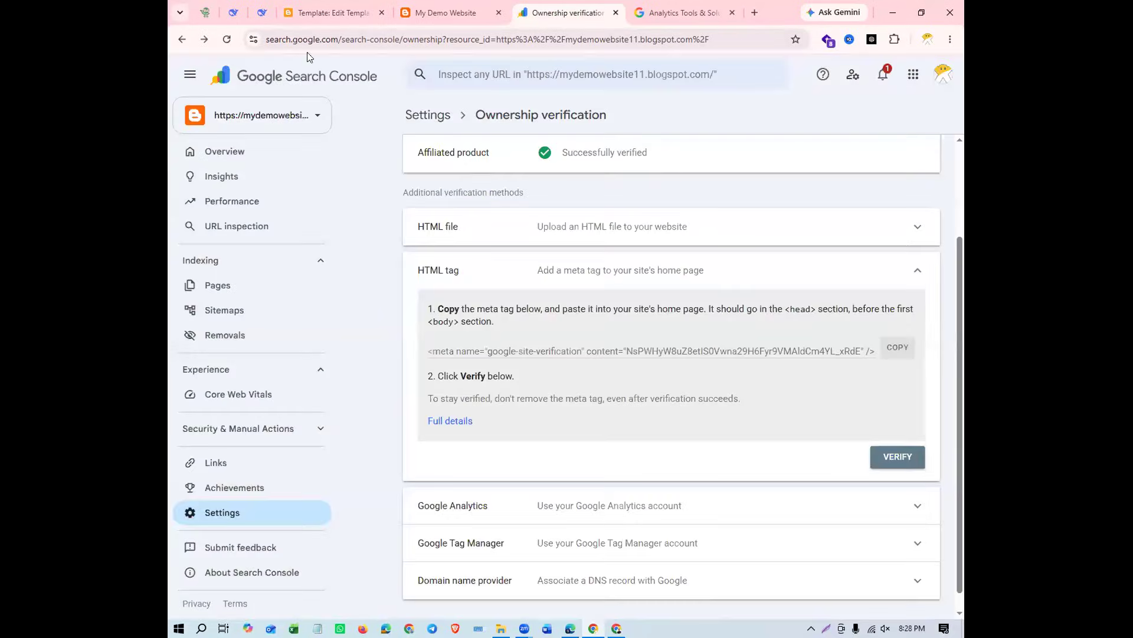
left_click(307, 16)
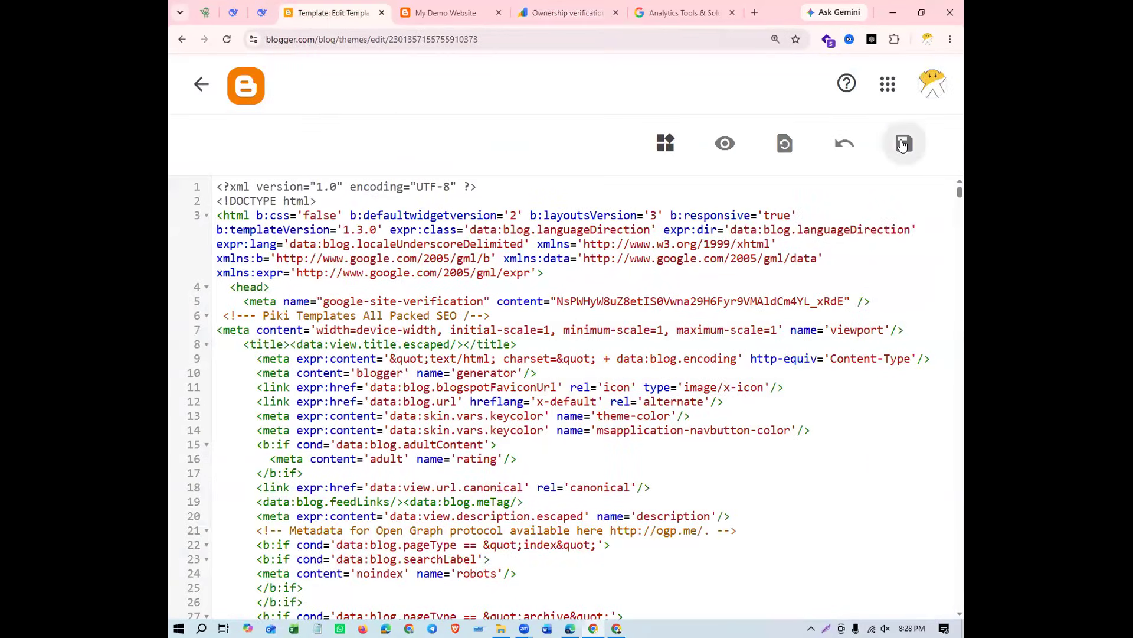
left_click(902, 145)
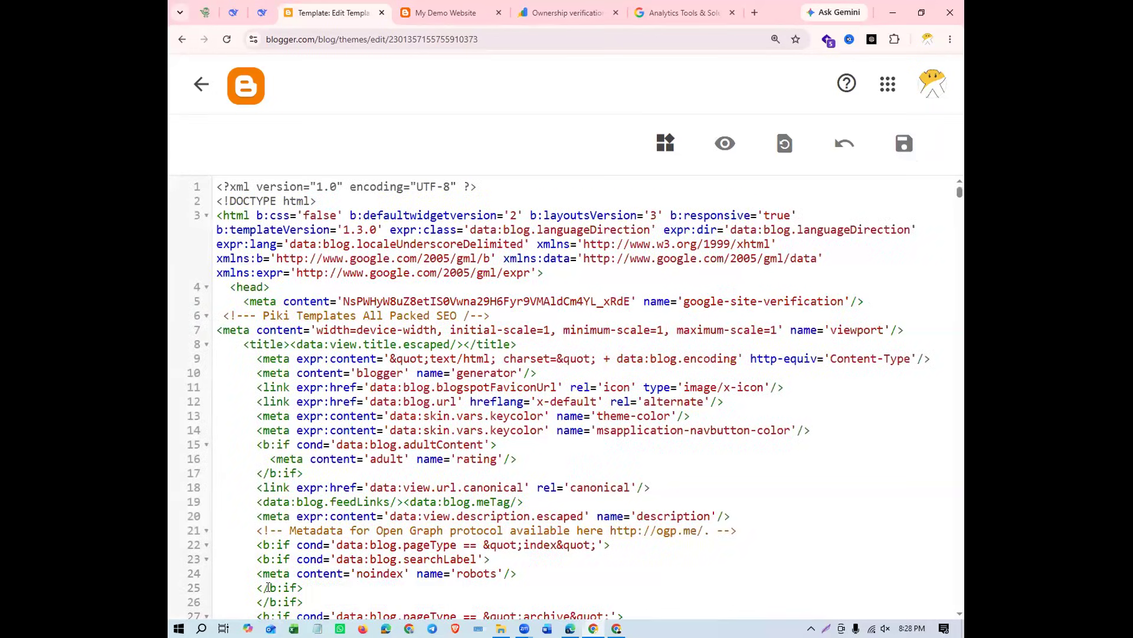
Switch to Search Console, verify ownership of the property with the HTML tag method and check its verification status
left_click(557, 15)
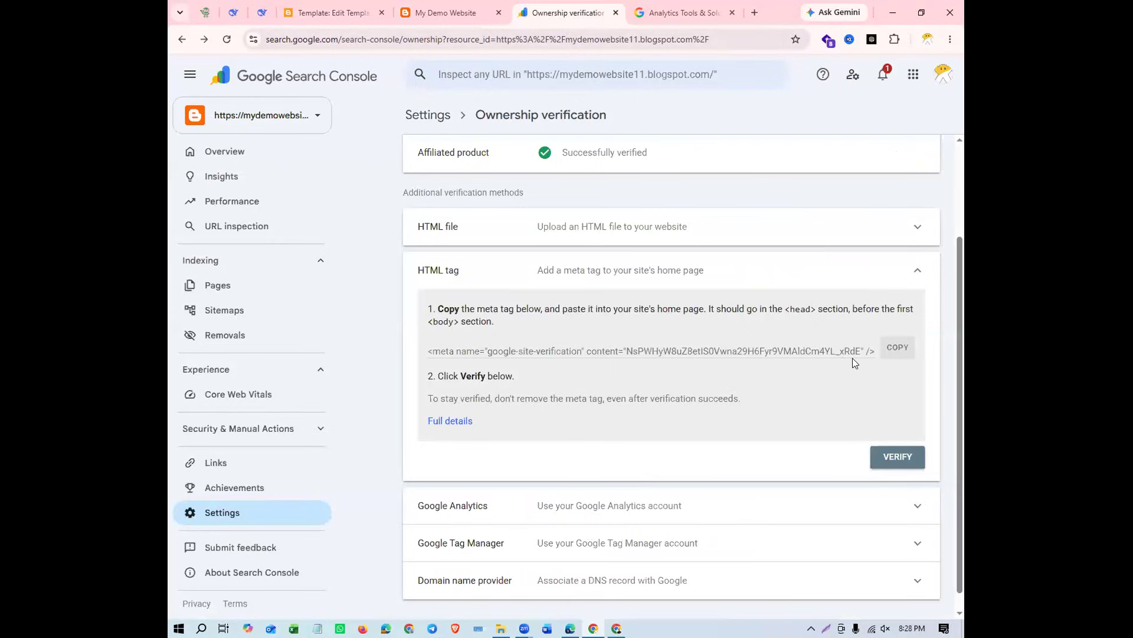
left_click(891, 467)
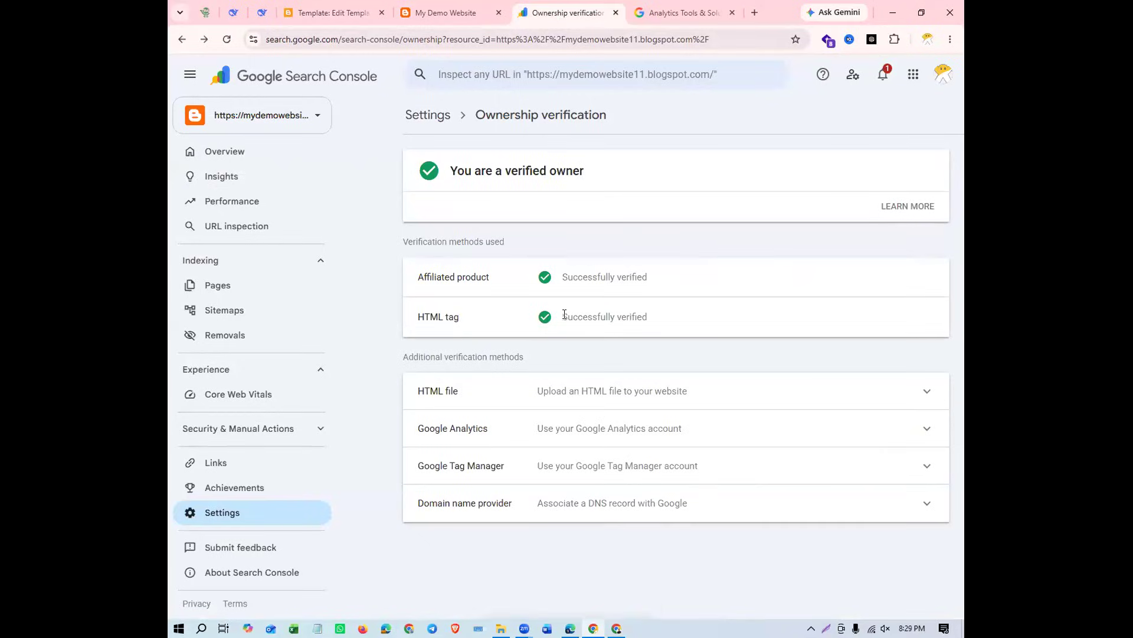
left_click_drag(562, 317, 685, 317)
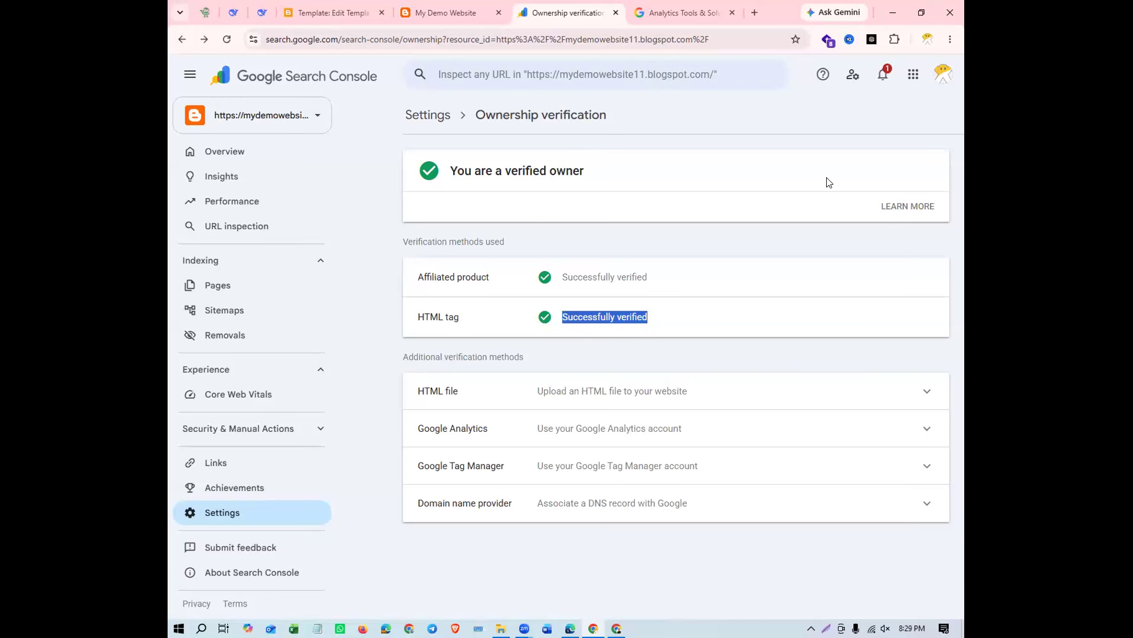
Switch to Blogger and reset the theme code editor's page zoom to the default level
left_click(333, 12)
left_click(776, 39)
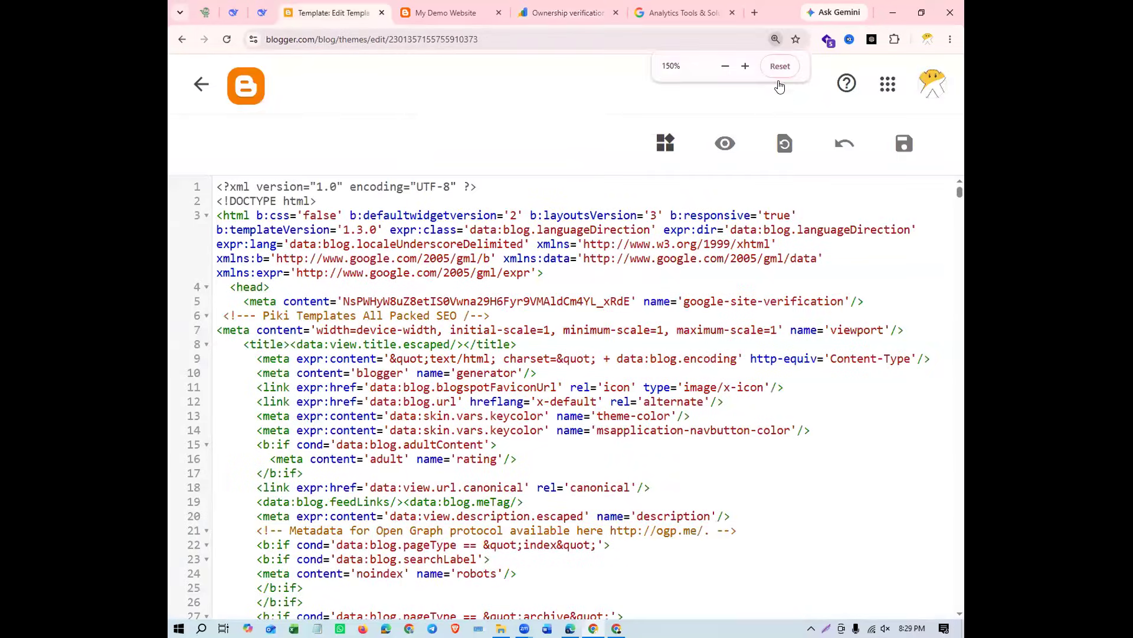
key("ctrl+0")
left_click(660, 199)
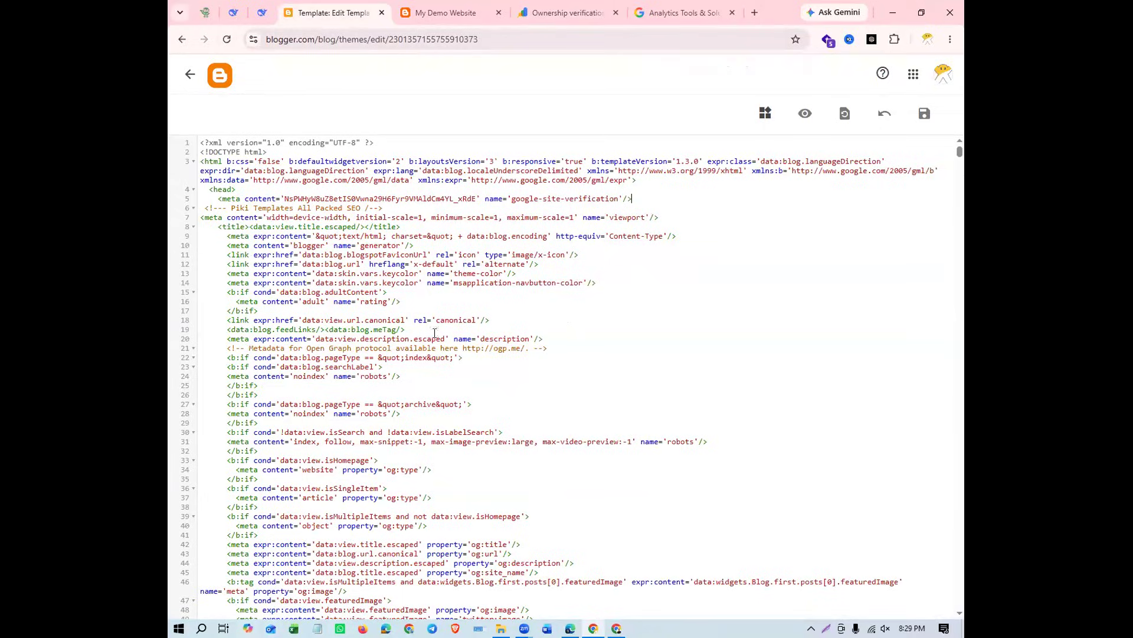
Switch to the Google Analytics introduction page and look through its benefits and features
left_click(573, 15)
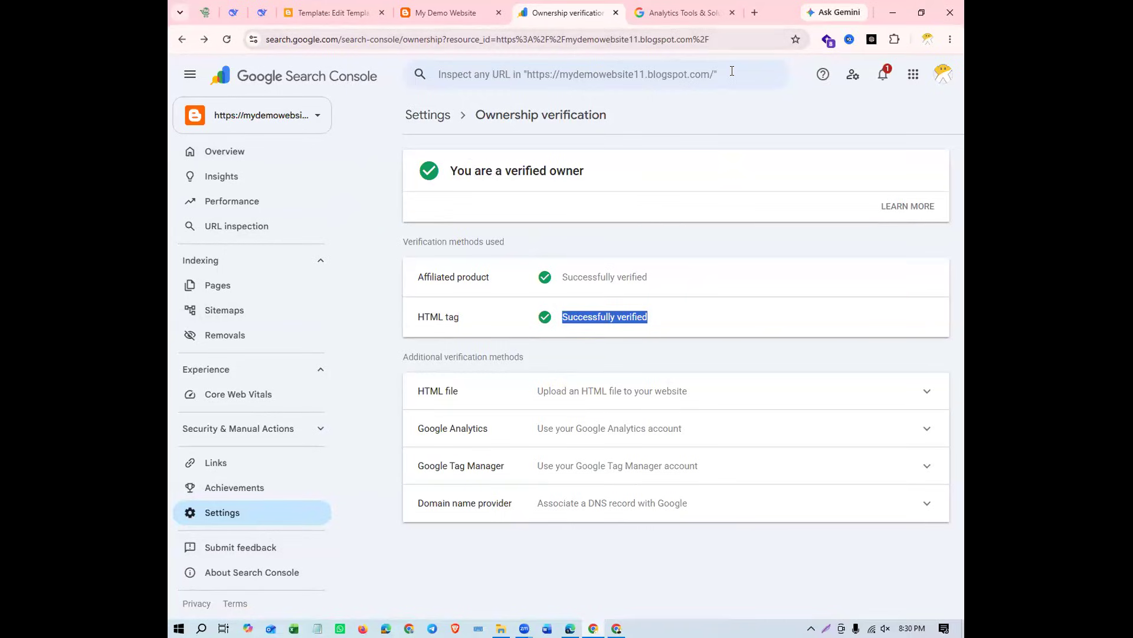
left_click(664, 10)
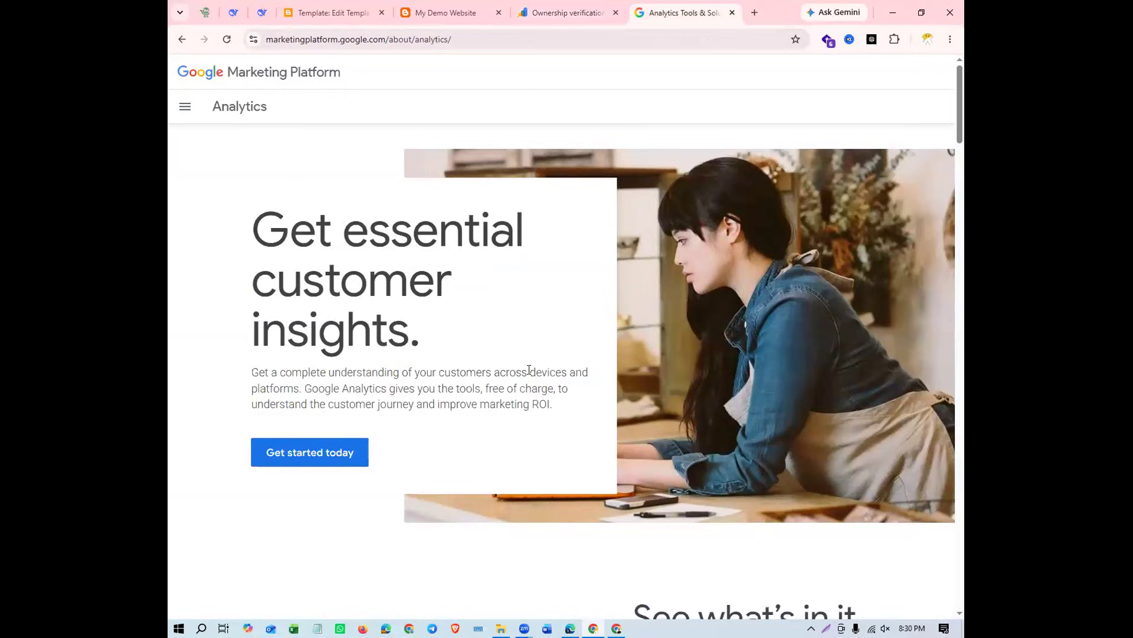
scroll(529, 370, "down", 7)
scroll(529, 369, "down", 4)
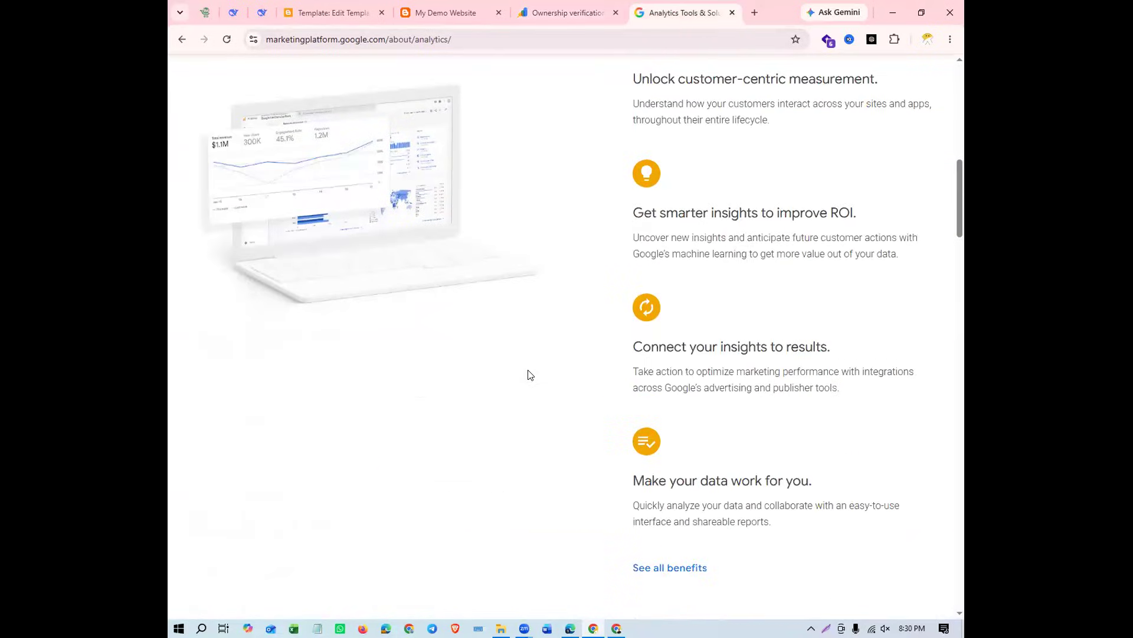
scroll(530, 375, "down", 10)
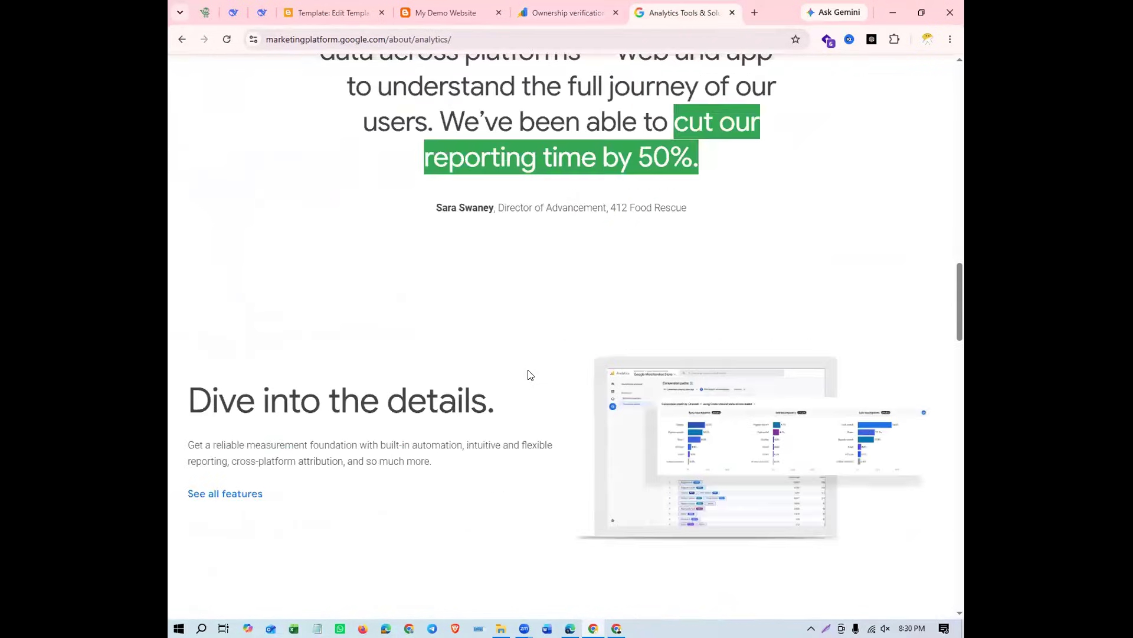
scroll(530, 374, "up", 10)
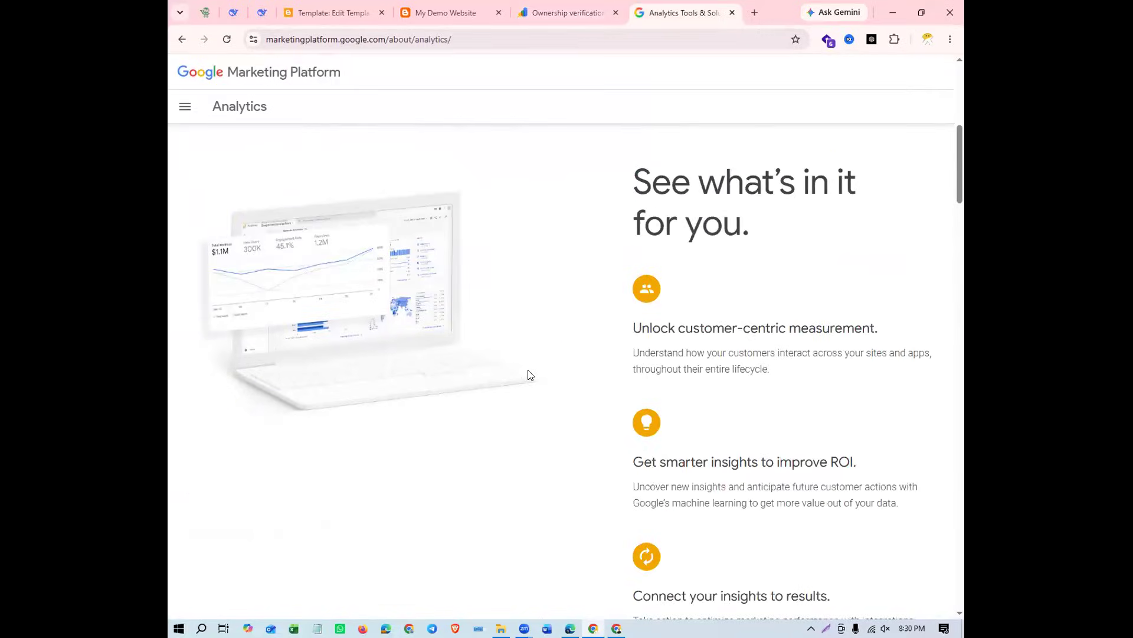
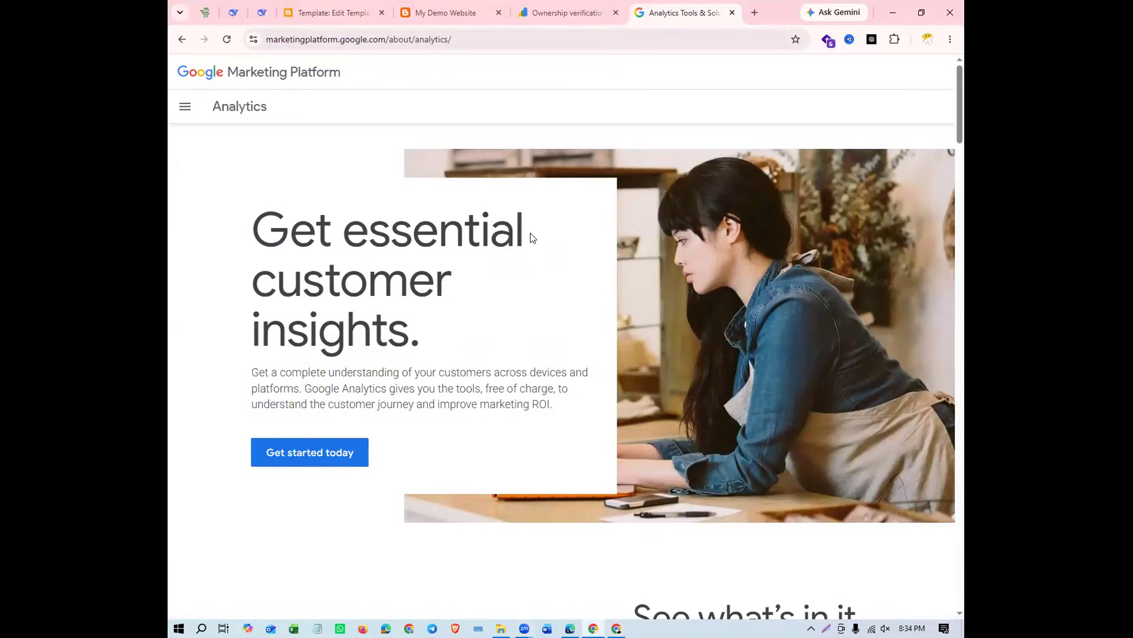
Copy the Google Analytics introduction page's web address and paste it into a blank Notepad document
left_click(344, 47)
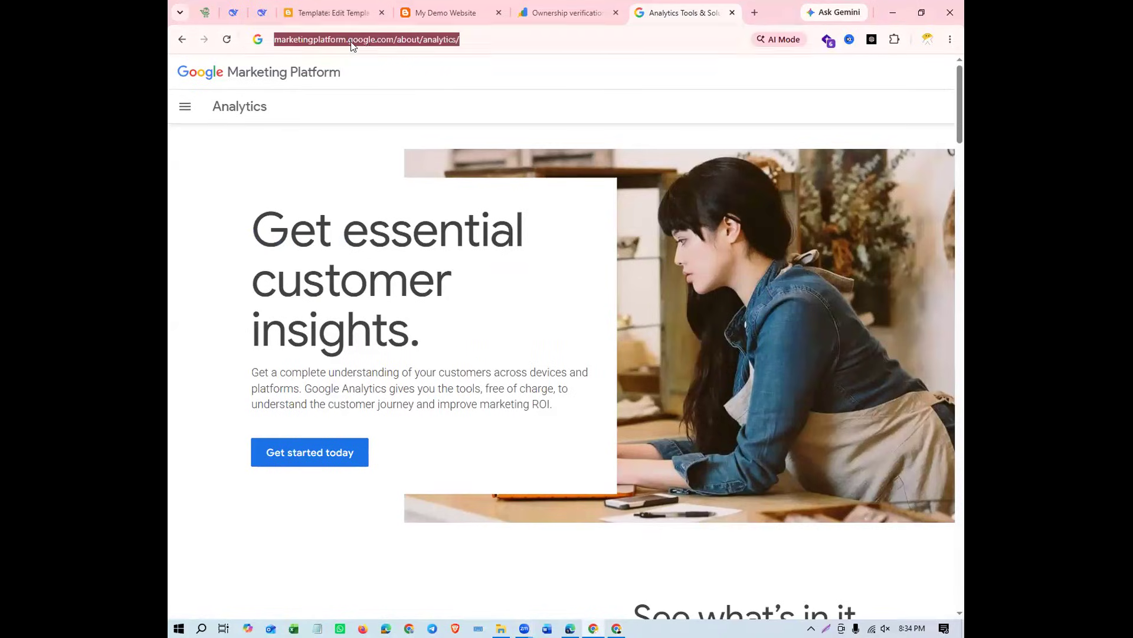
right_click(366, 43)
left_click(400, 157)
left_click(565, 570)
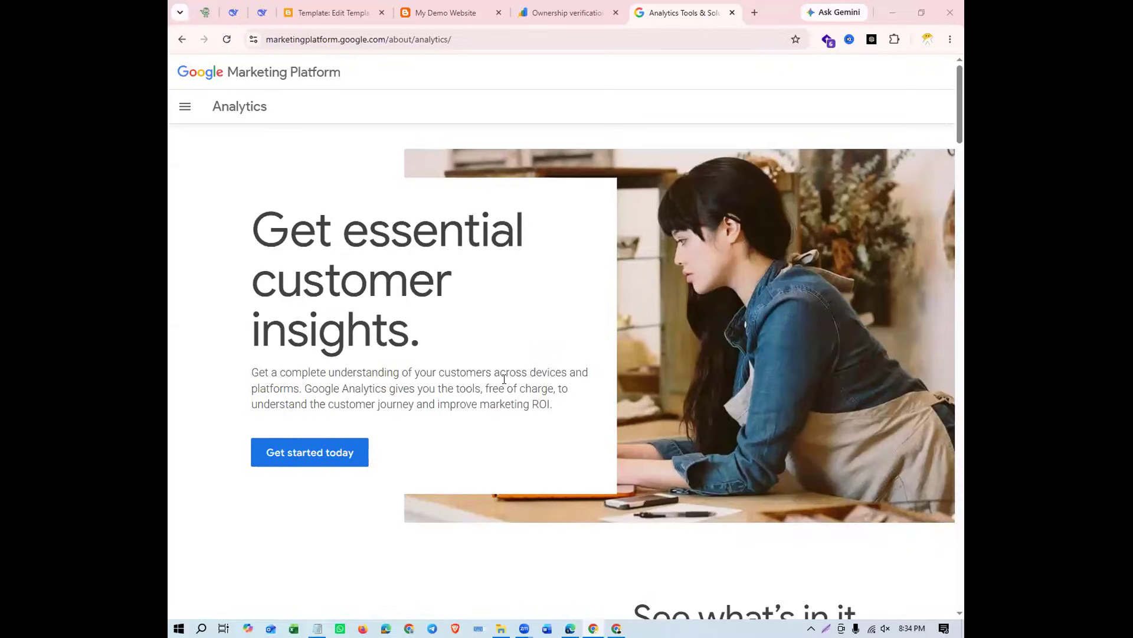
right_click(458, 279)
left_click(489, 334)
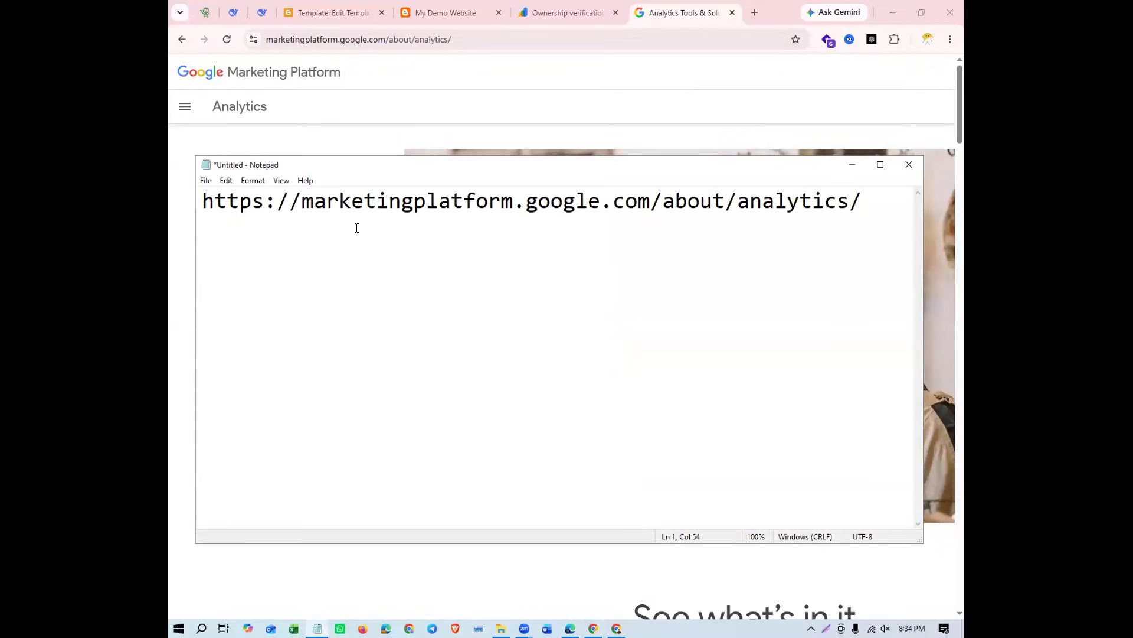
left_click_drag(302, 203, 526, 204)
left_click_drag(664, 204, 175, 204)
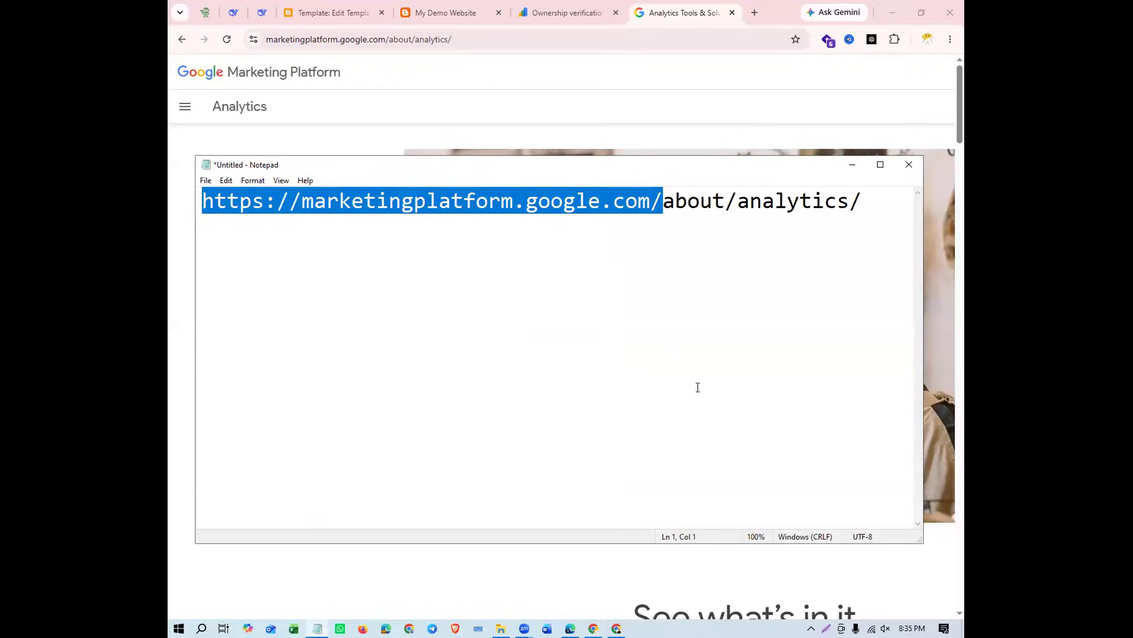
left_click(187, 346)
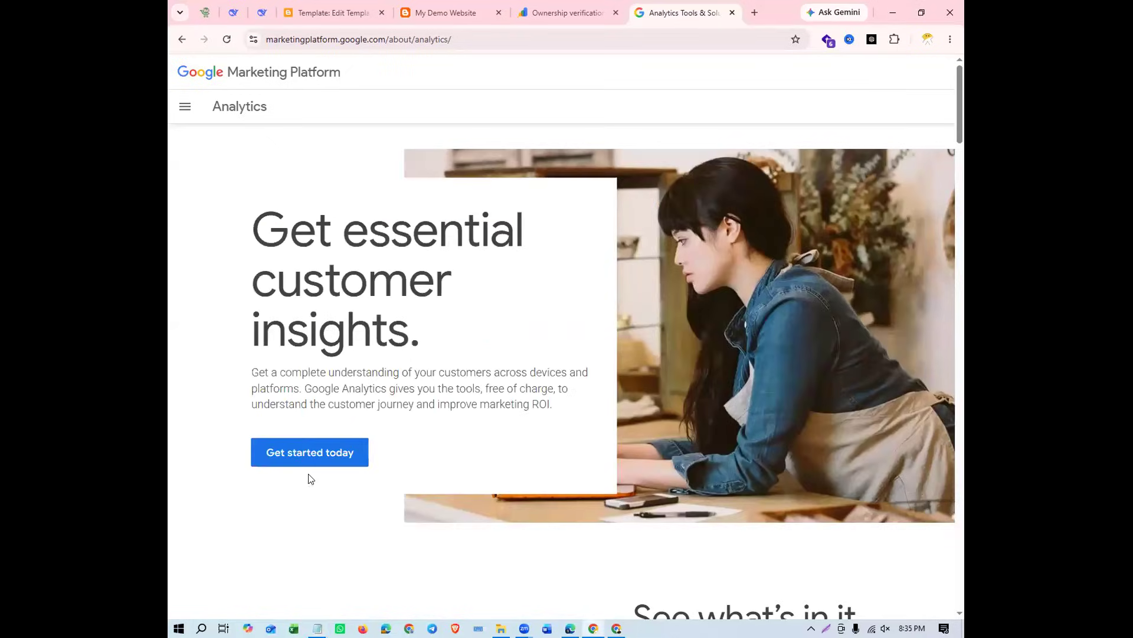
Get started with Google Analytics and look through the account creation form and its data sharing settings
left_click(304, 458)
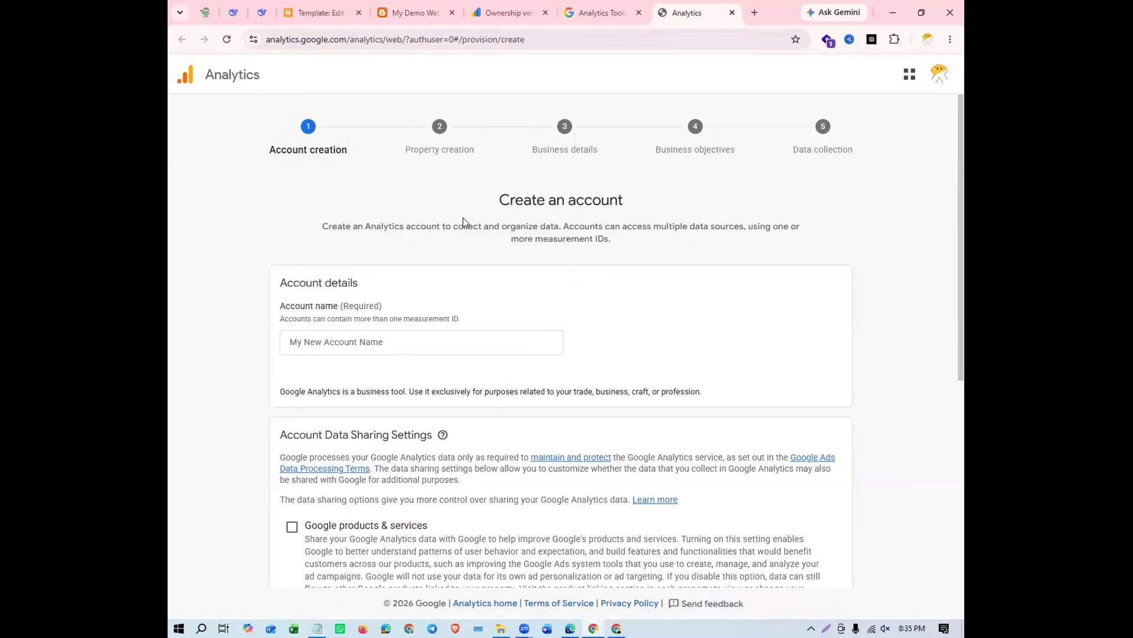
scroll(378, 458, "down", 6)
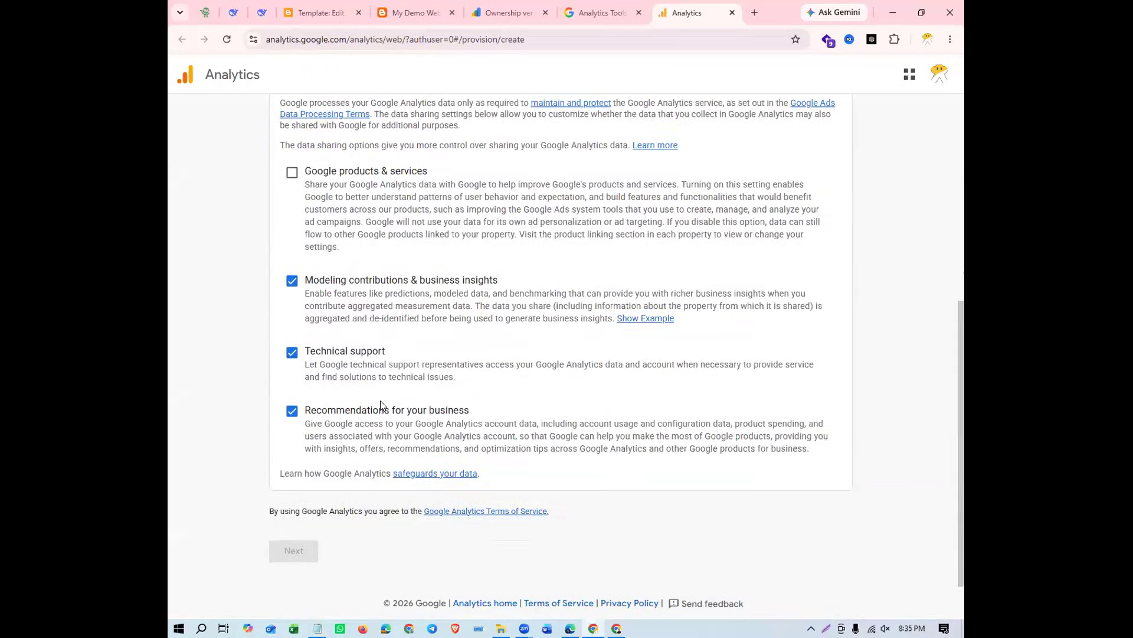
scroll(380, 406, "up", 6)
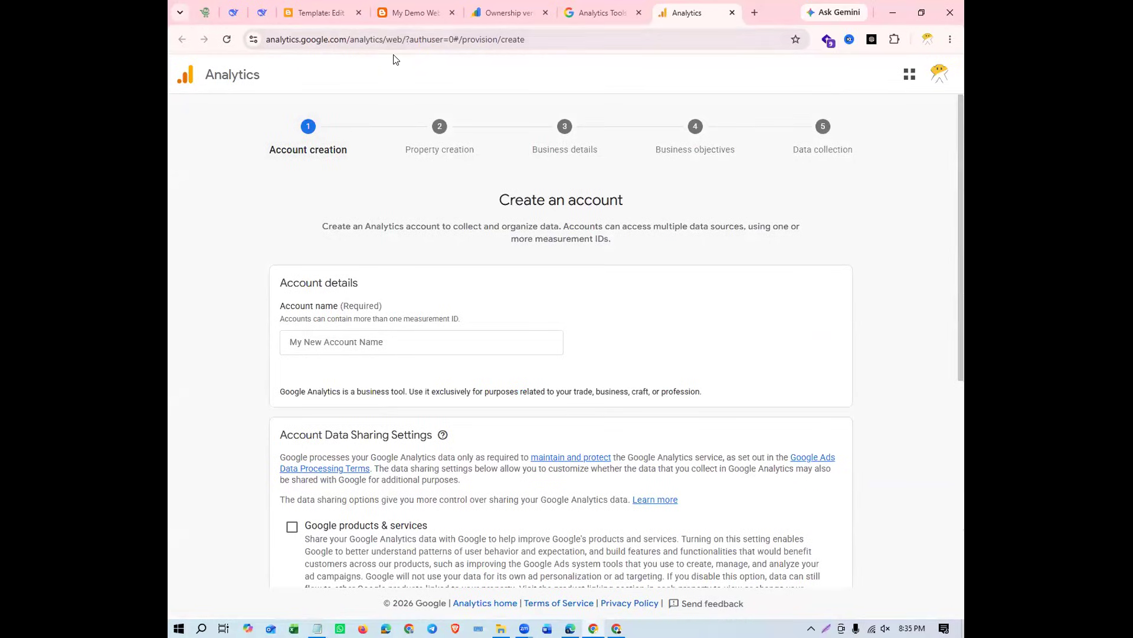
left_click_drag(390, 39, 694, 68)
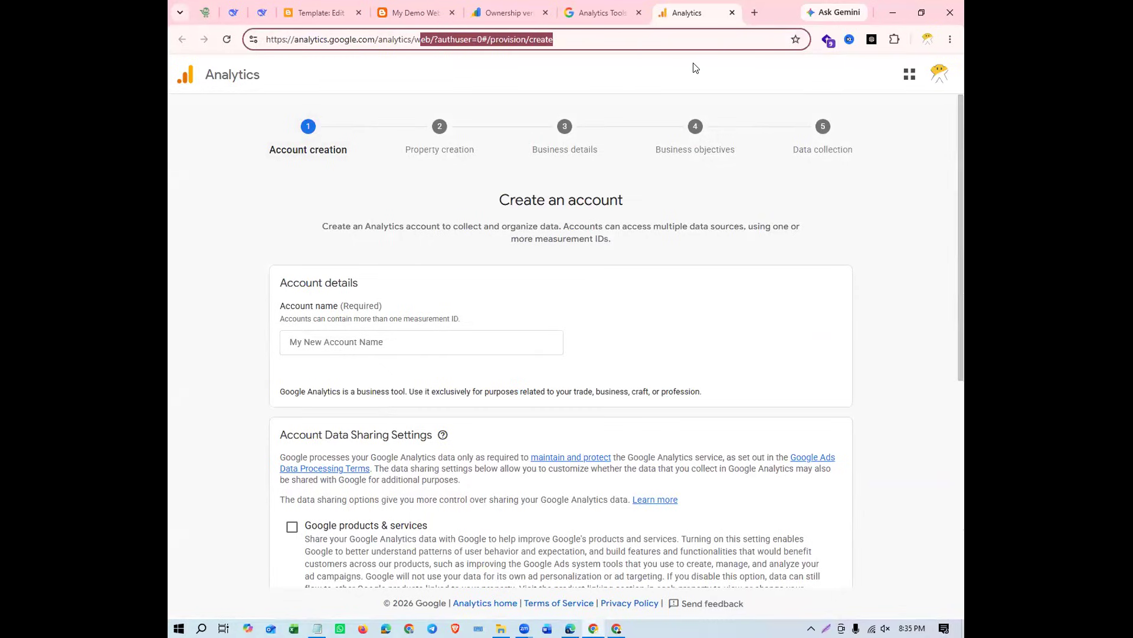
key("BackSpace")
key("BackSpace")
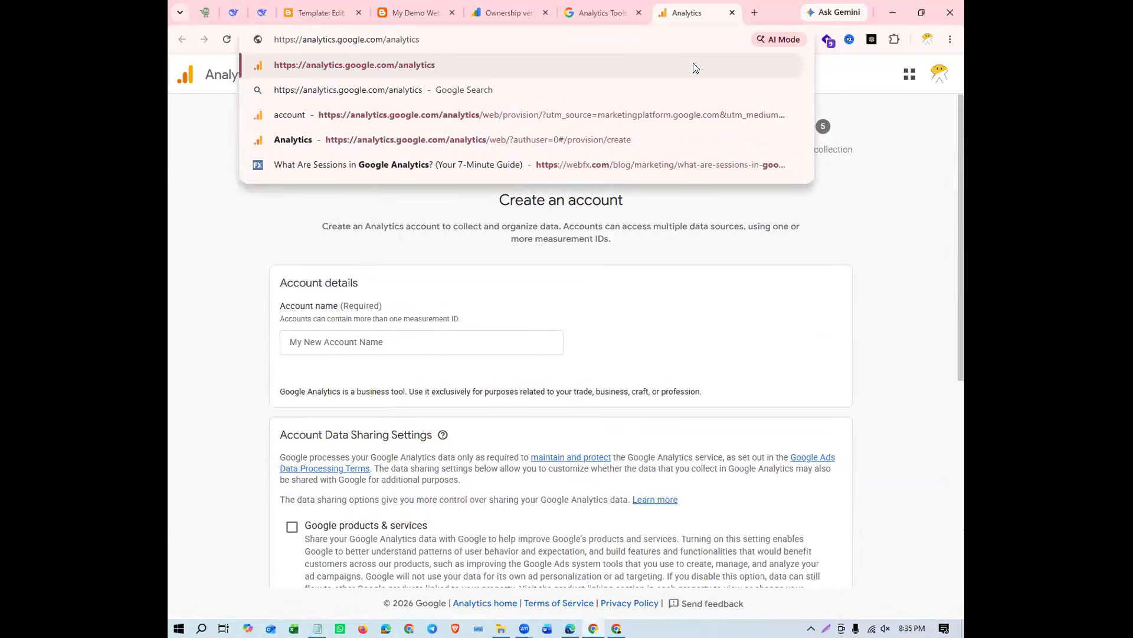
key("Return")
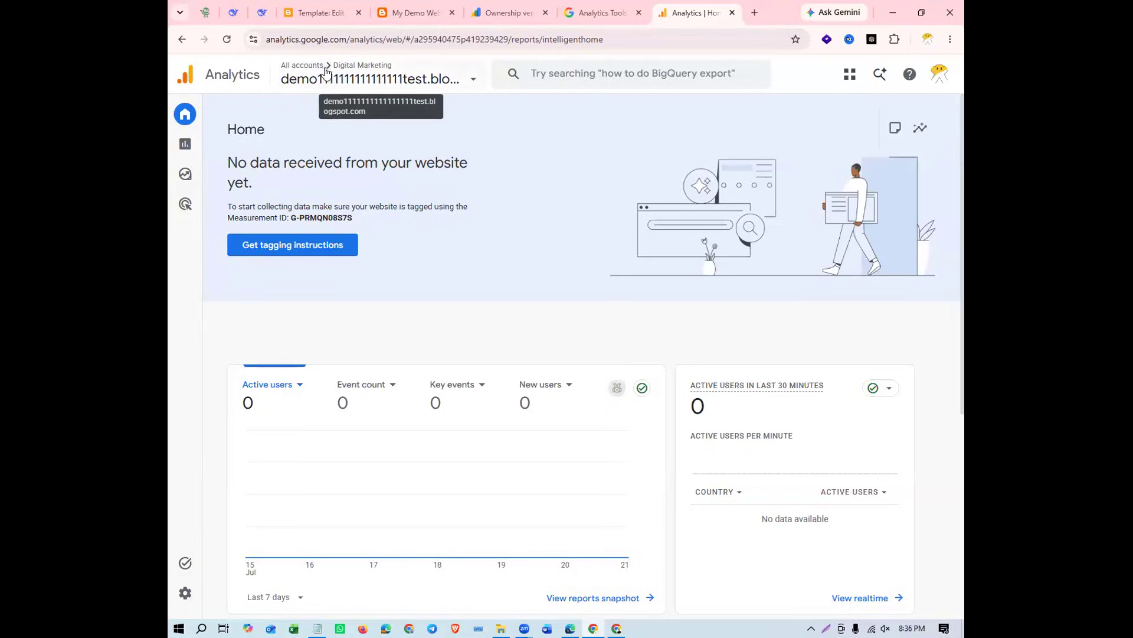
Examine the properties listed under the Digital Marketing and DYD Student accounts, then close the account list
left_click(459, 81)
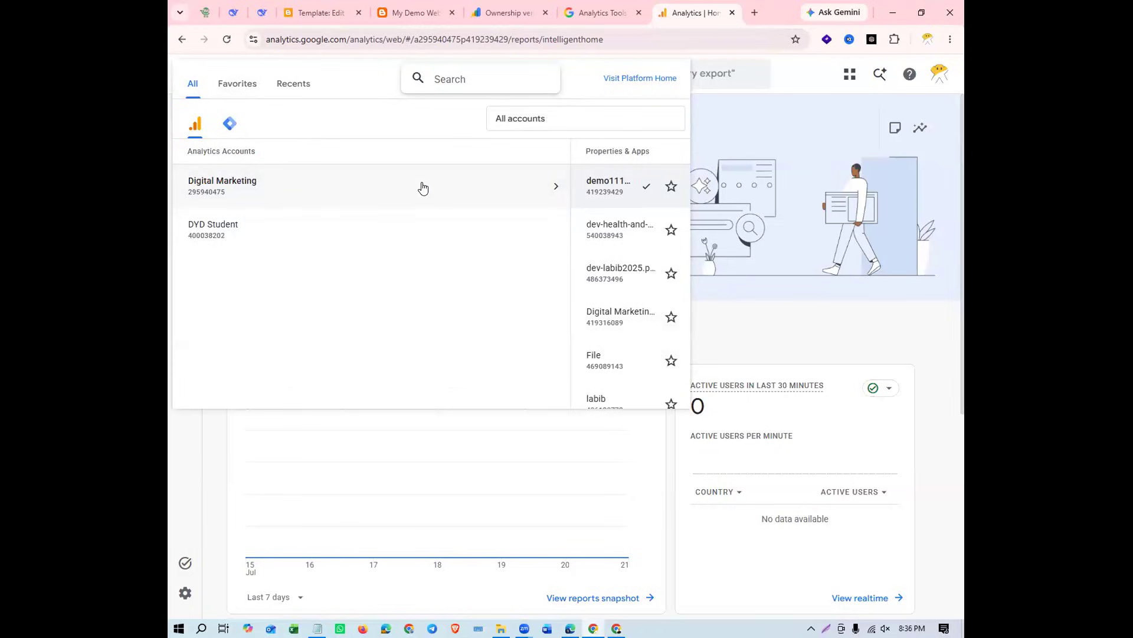
left_click(543, 187)
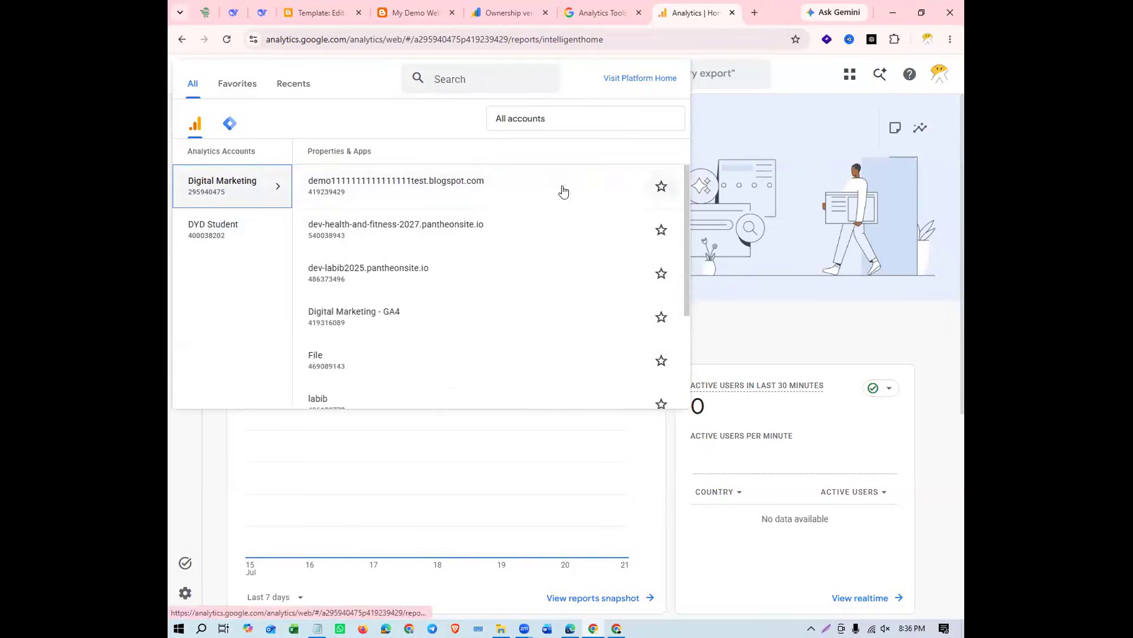
scroll(397, 262, "down", 3)
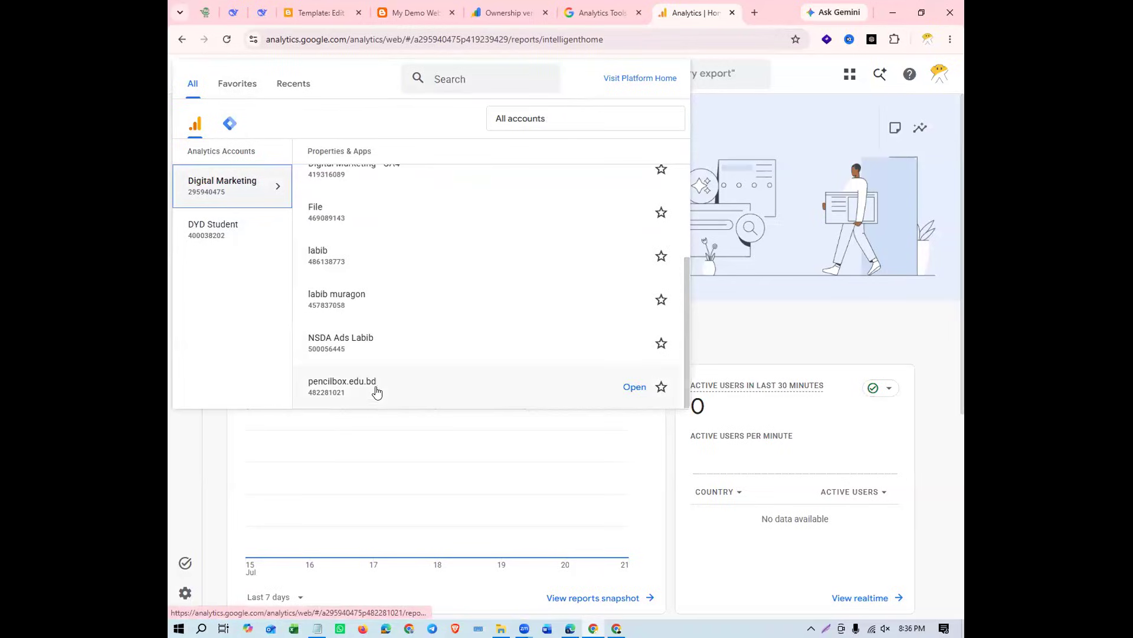
scroll(419, 209, "up", 3)
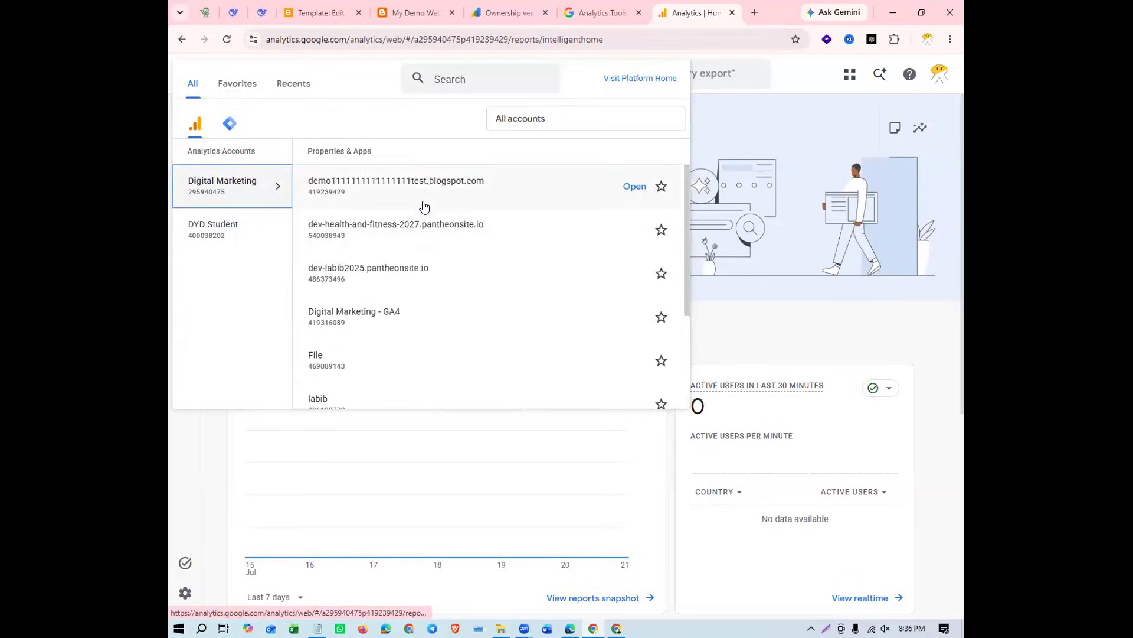
left_click(223, 227)
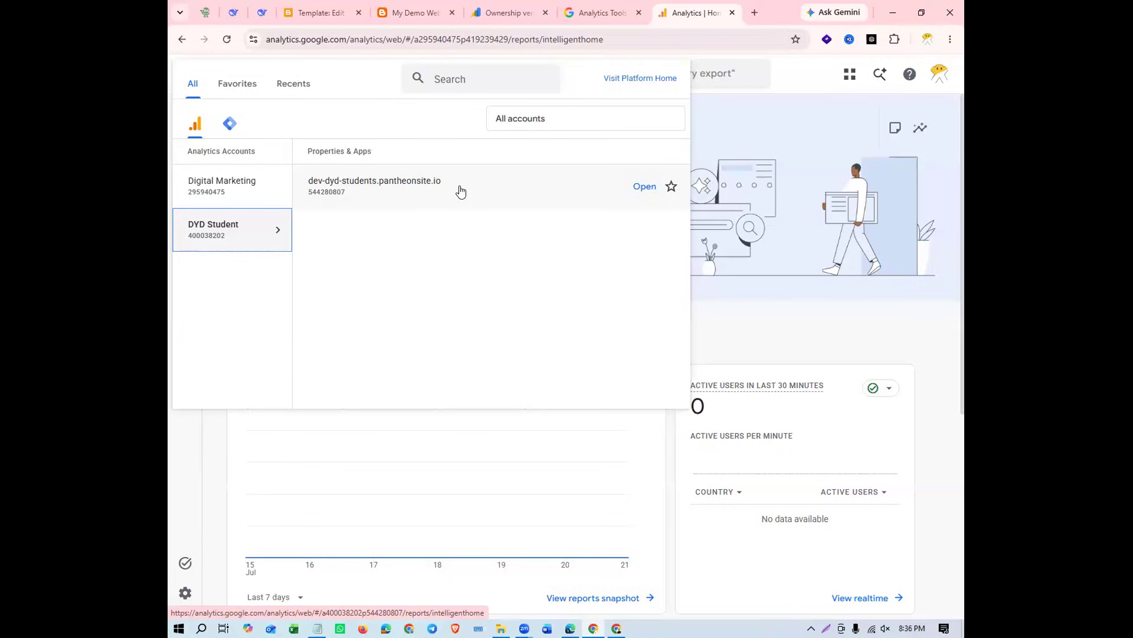
left_click(258, 187)
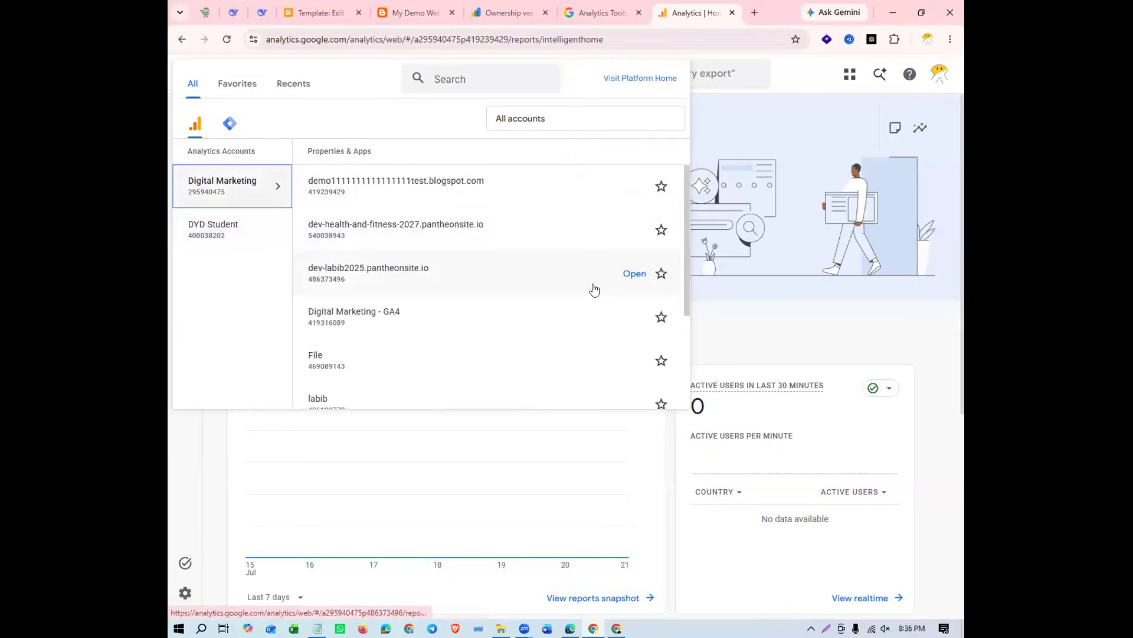
scroll(508, 313, "down", 3)
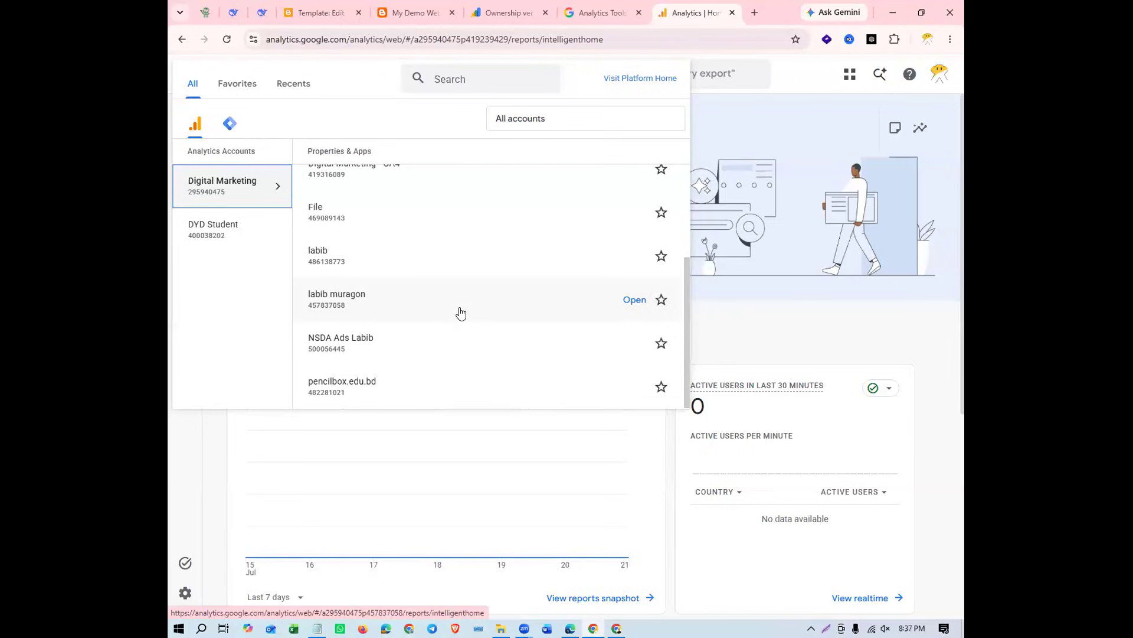
mouse_move(185, 337)
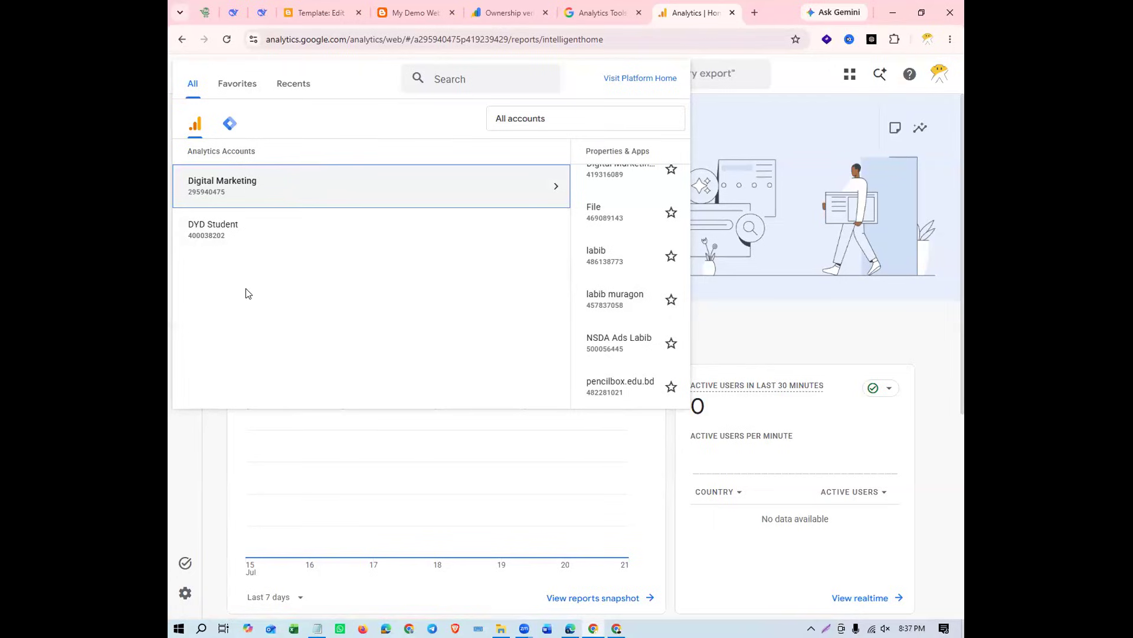
left_click(205, 445)
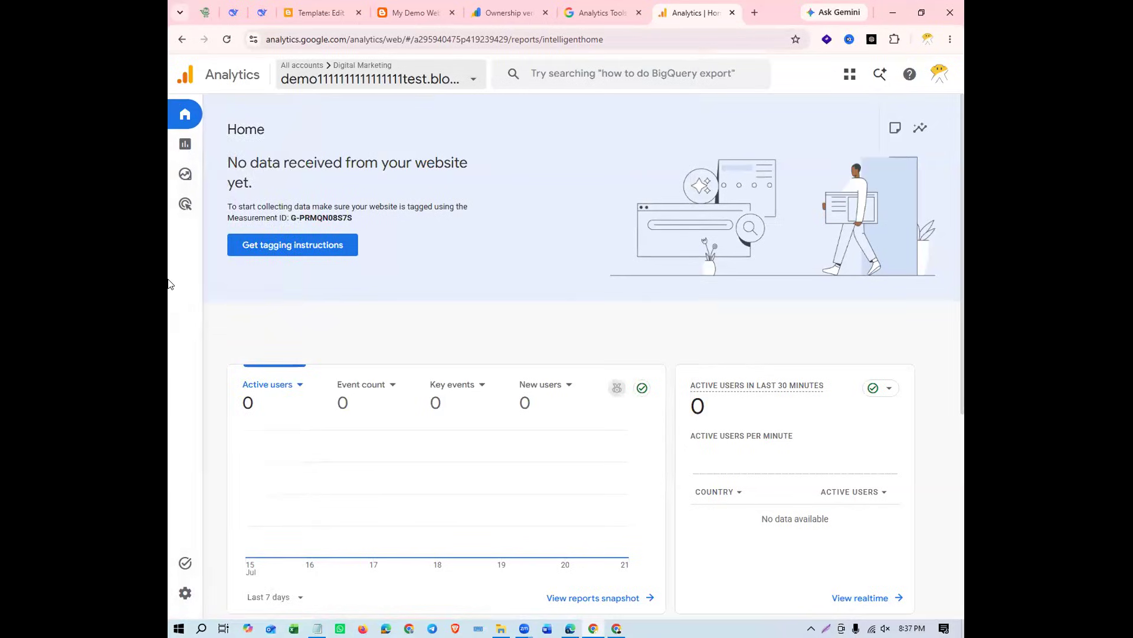
Open the Admin settings, review the form for creating a new account, and exit it back to Admin
mouse_move(207, 127)
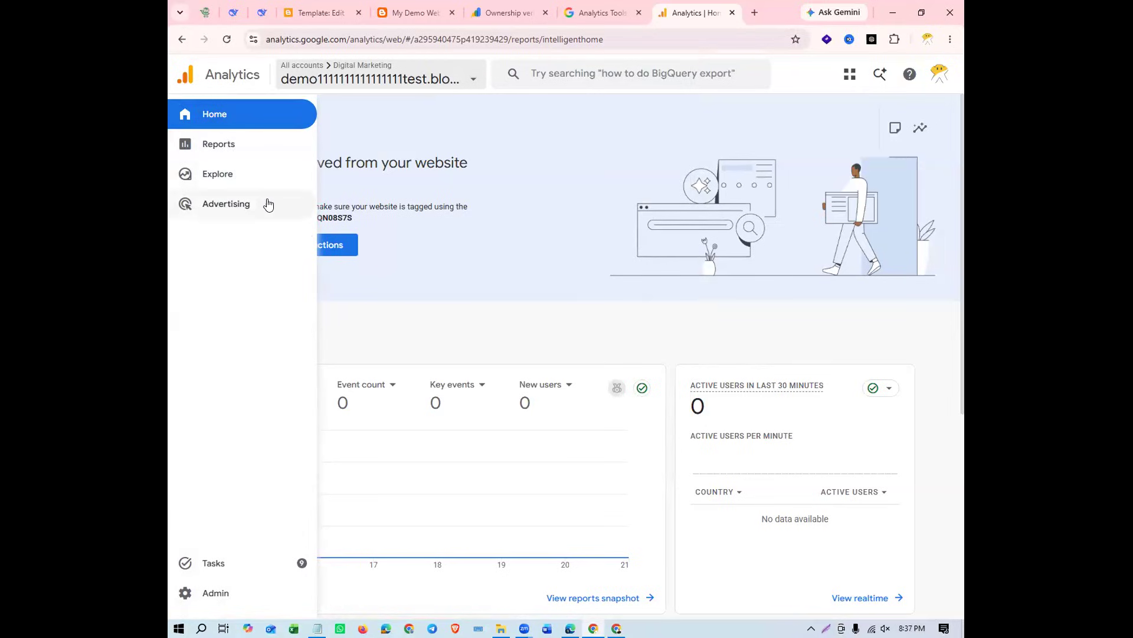
left_click(248, 595)
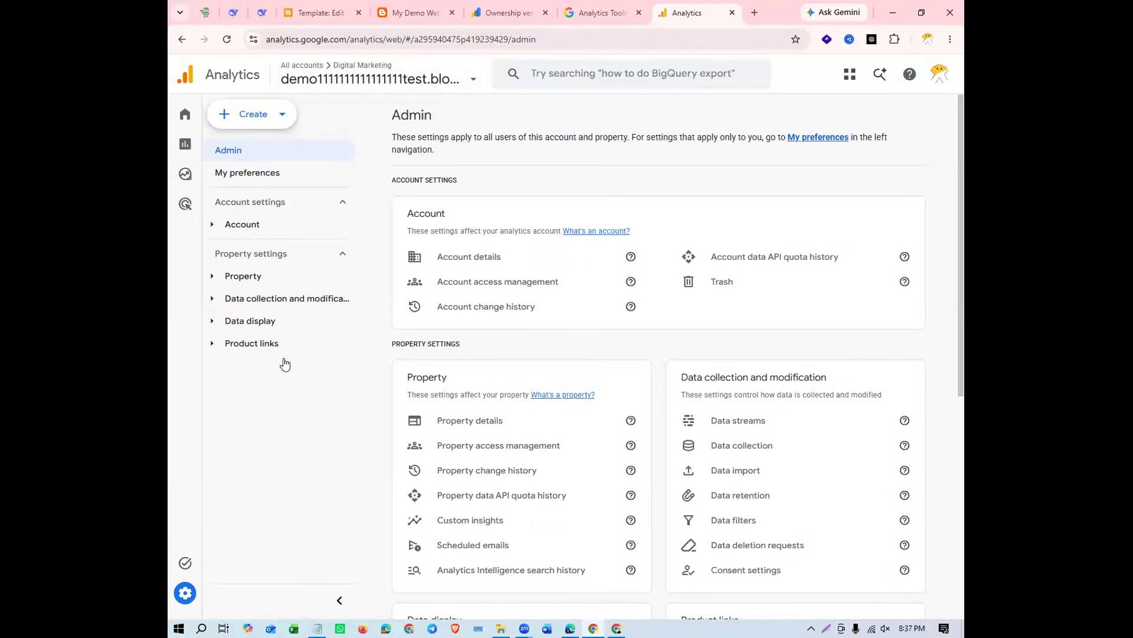
left_click(269, 126)
left_click(239, 147)
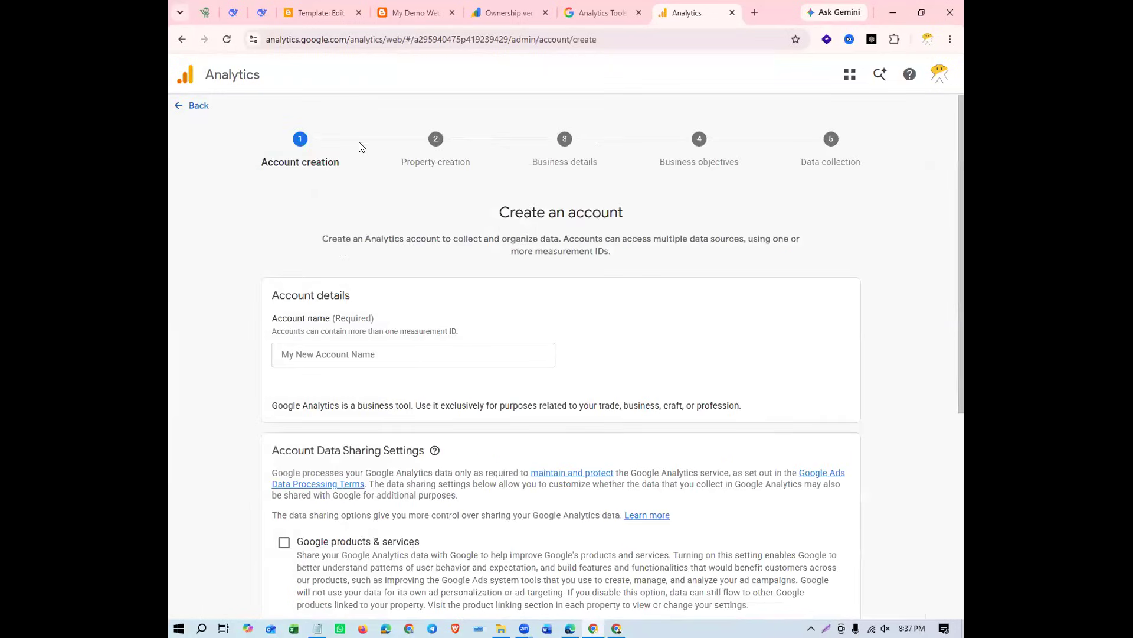
scroll(418, 352, "down", 2)
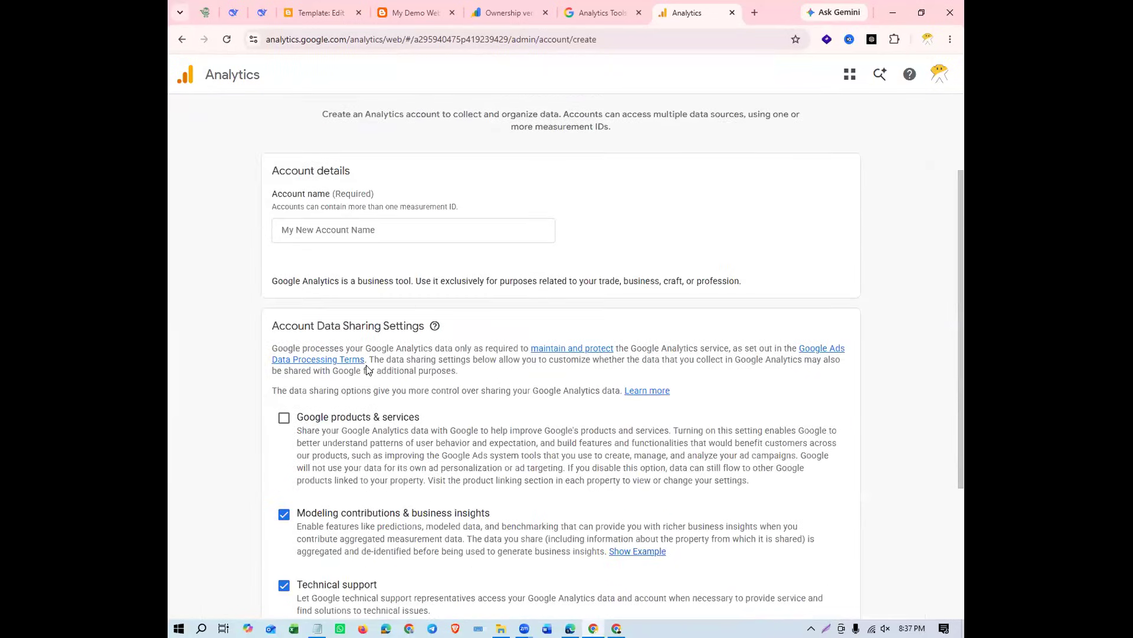
scroll(351, 347, "down", 1)
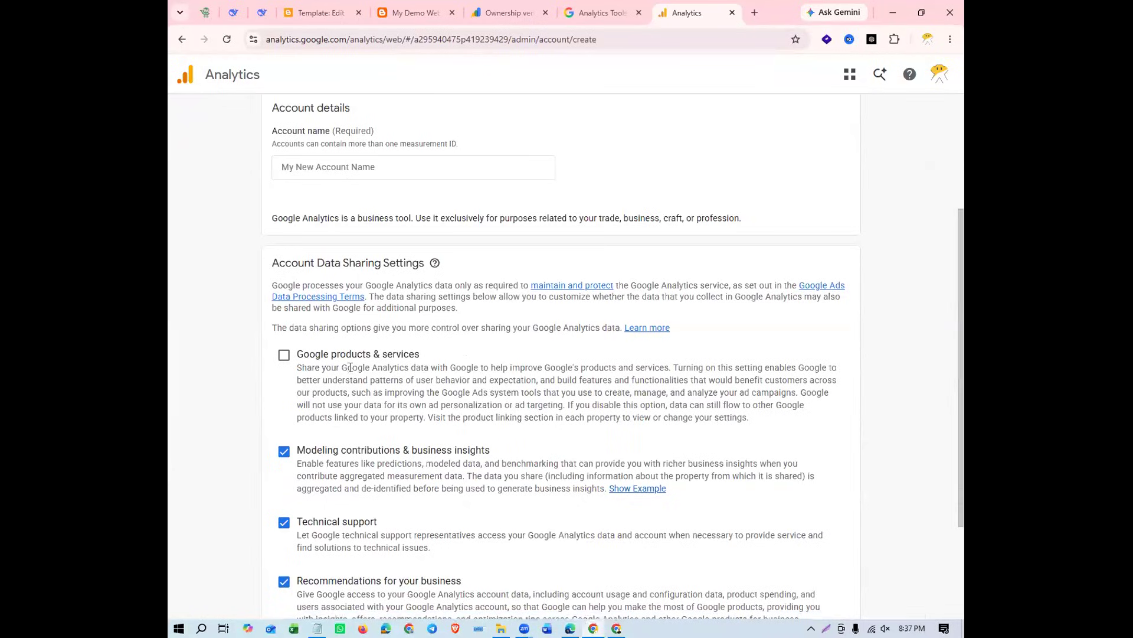
scroll(348, 363, "down", 2)
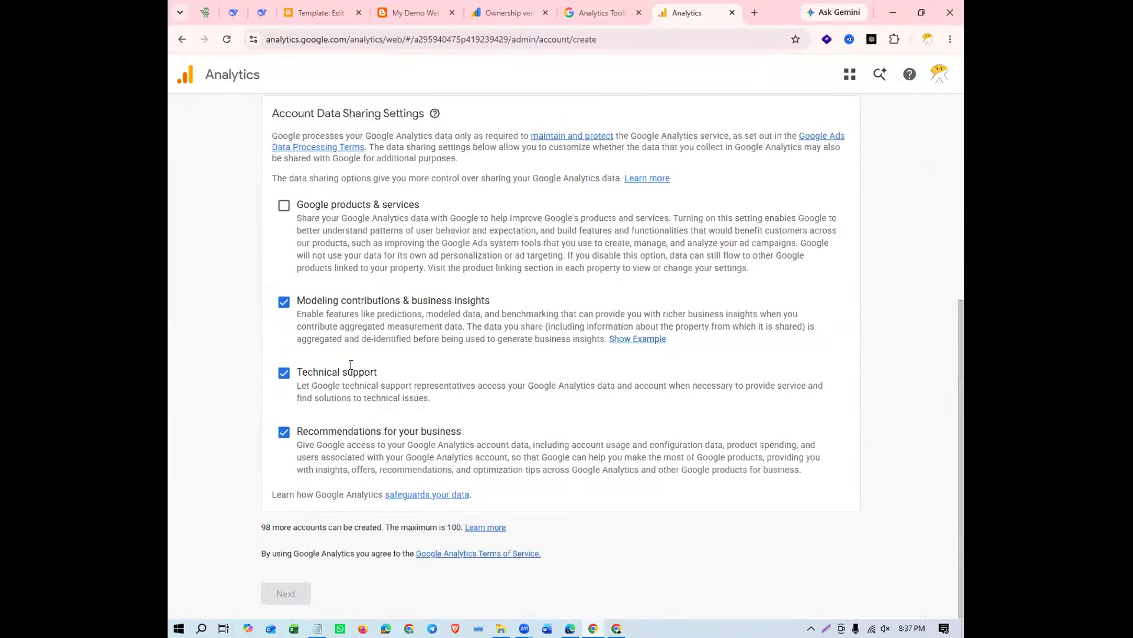
scroll(351, 368, "up", 5)
left_click(190, 106)
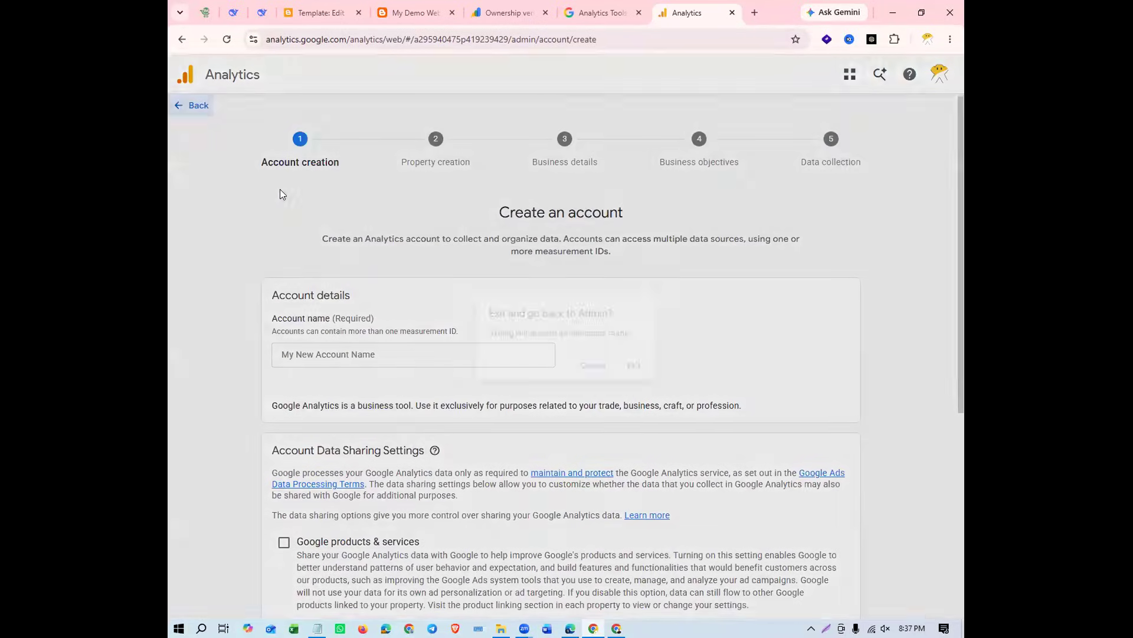
left_click(642, 372)
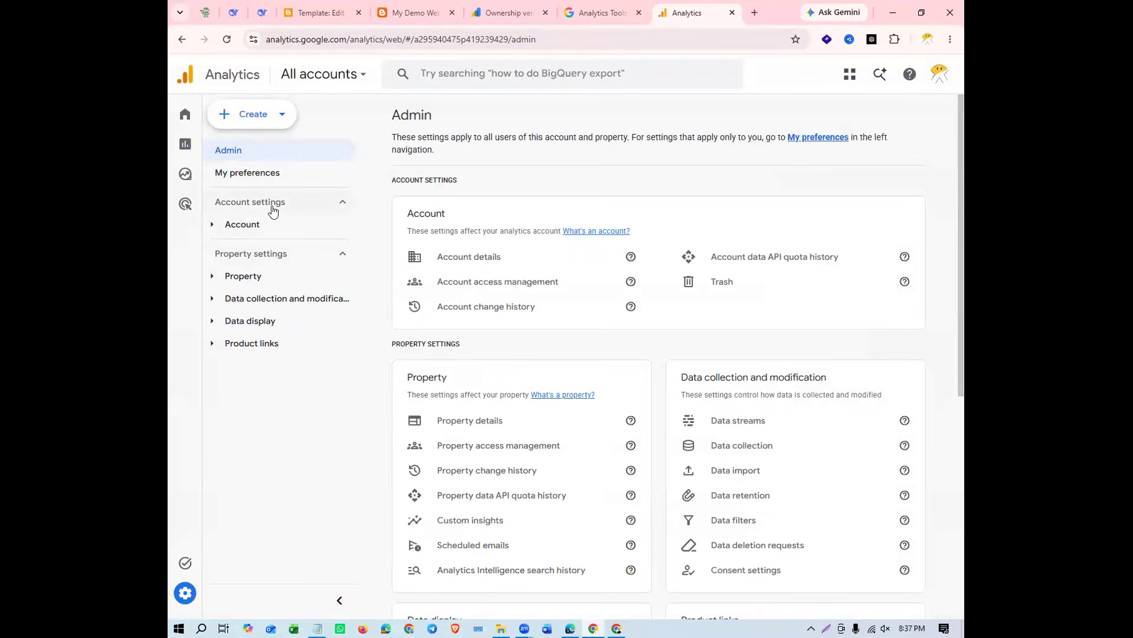
Switch to the My Demo Website blog and look over its home page
left_click(405, 15)
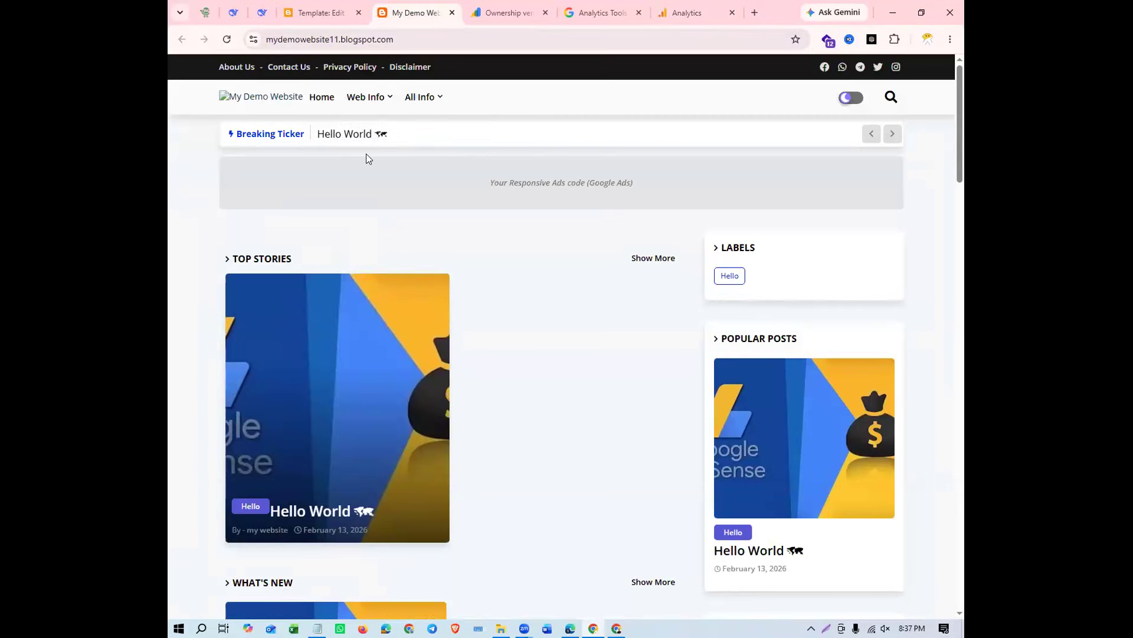
scroll(463, 287, "down", 7)
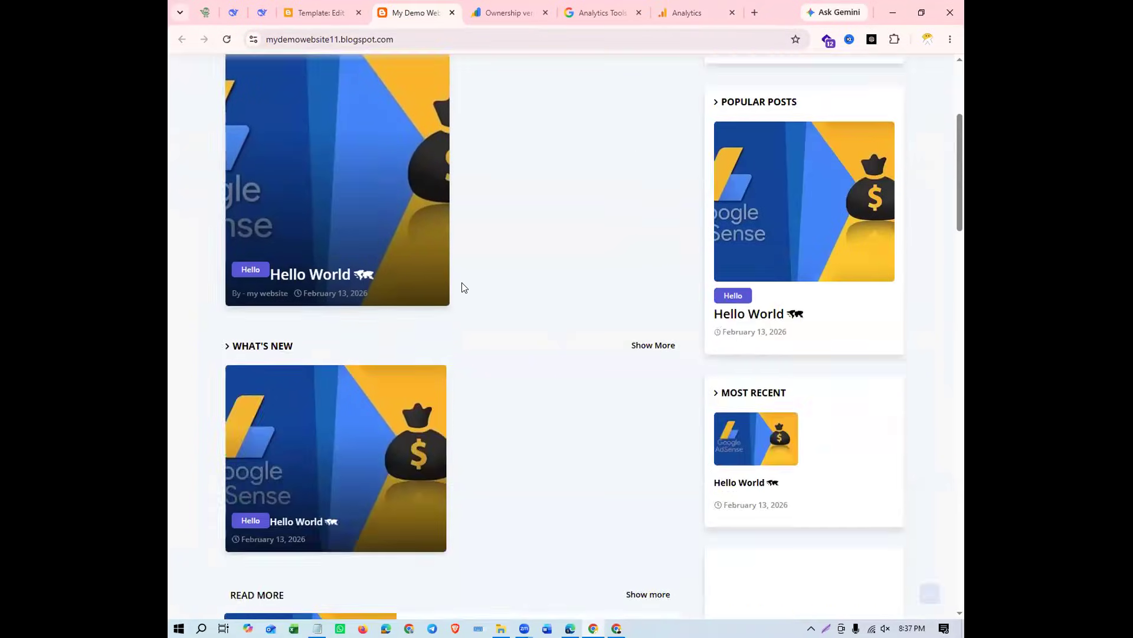
scroll(462, 287, "up", 7)
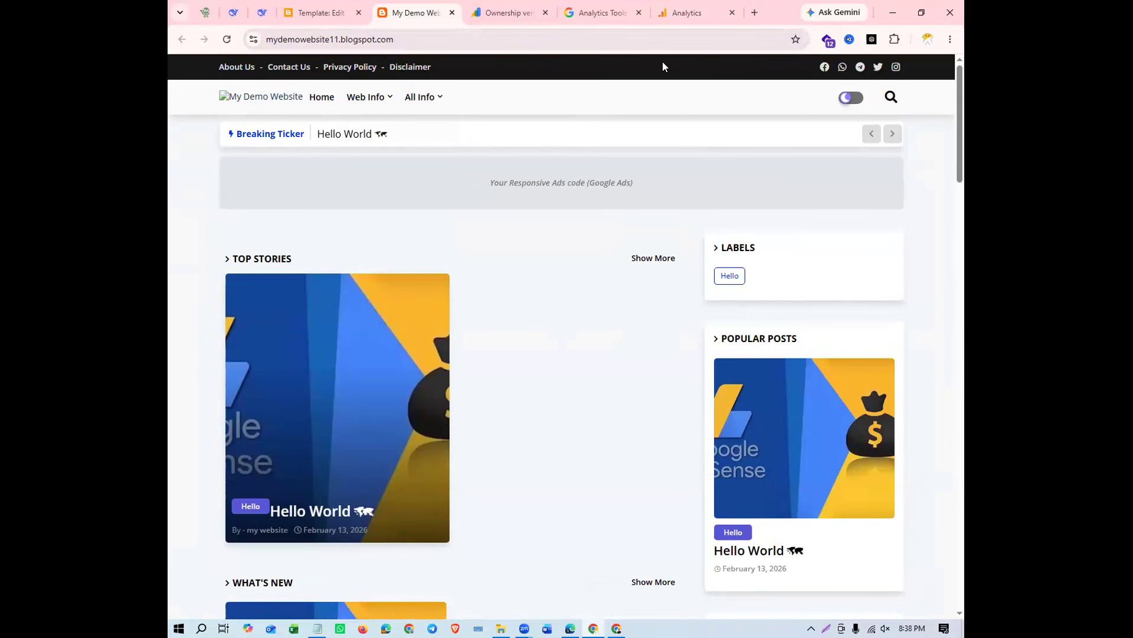
Switch back to Google Analytics and start creating a new property from the Admin settings
left_click(671, 16)
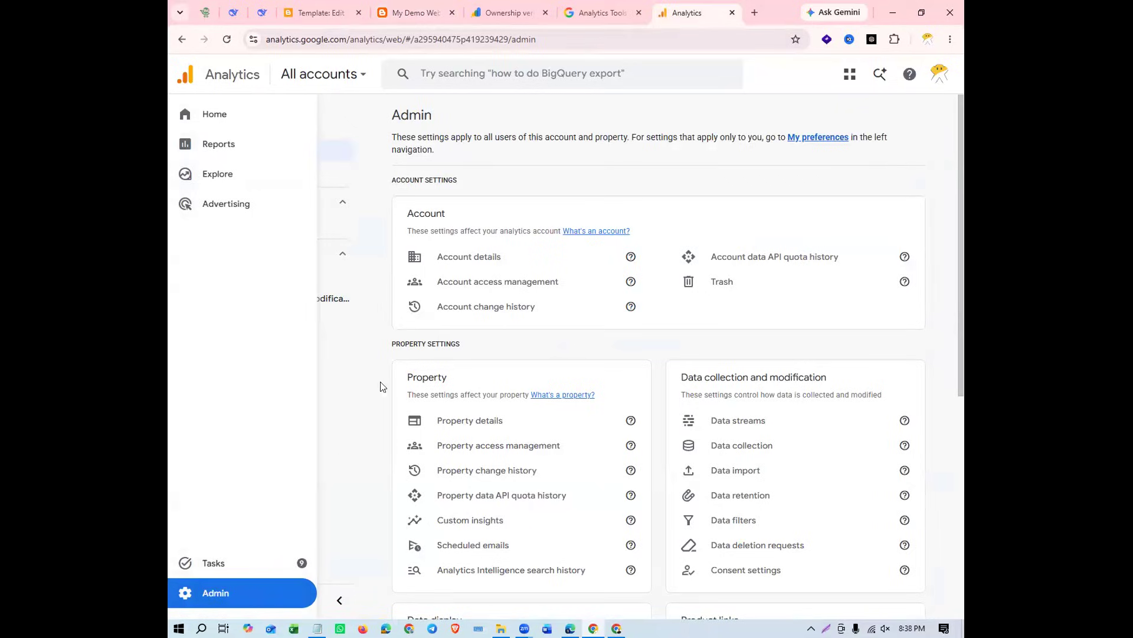
mouse_move(188, 198)
left_click(279, 594)
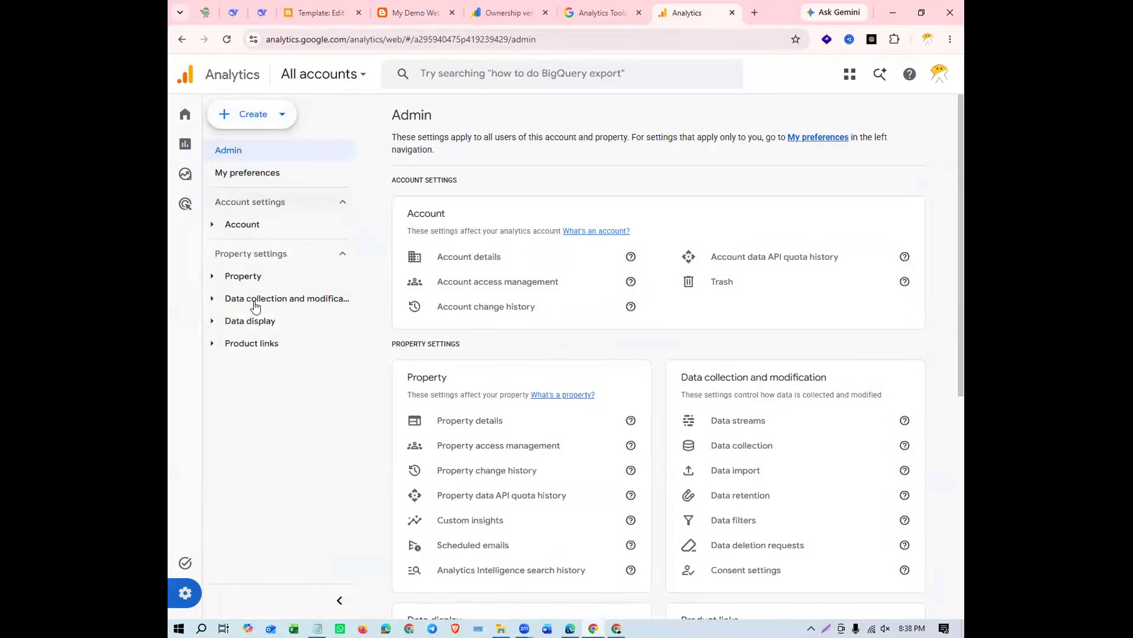
left_click(282, 116)
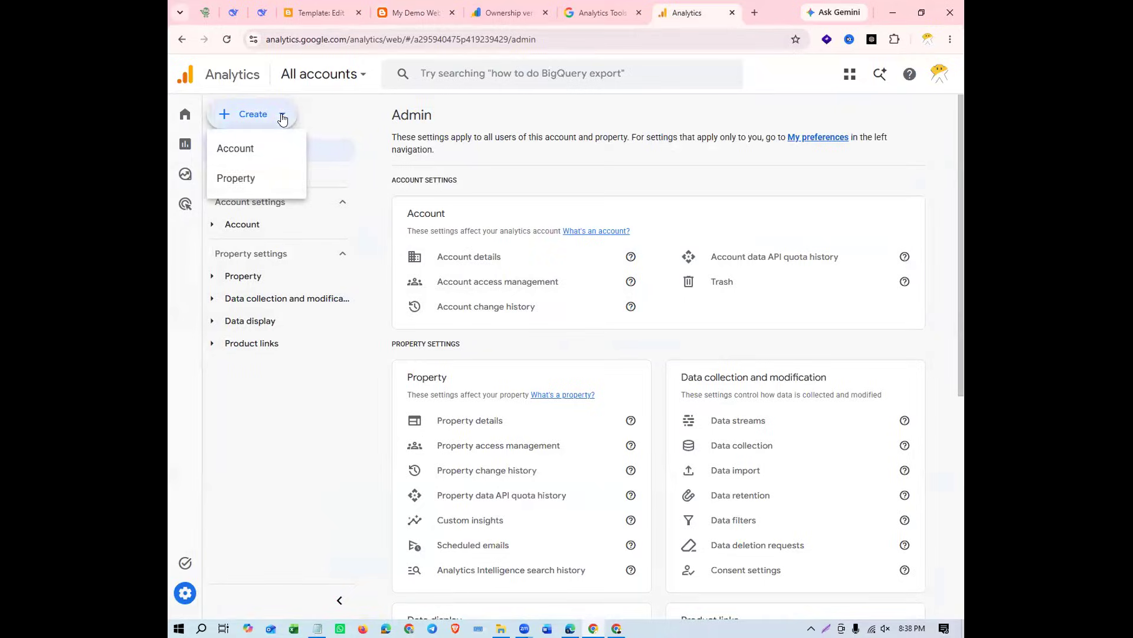
left_click(264, 179)
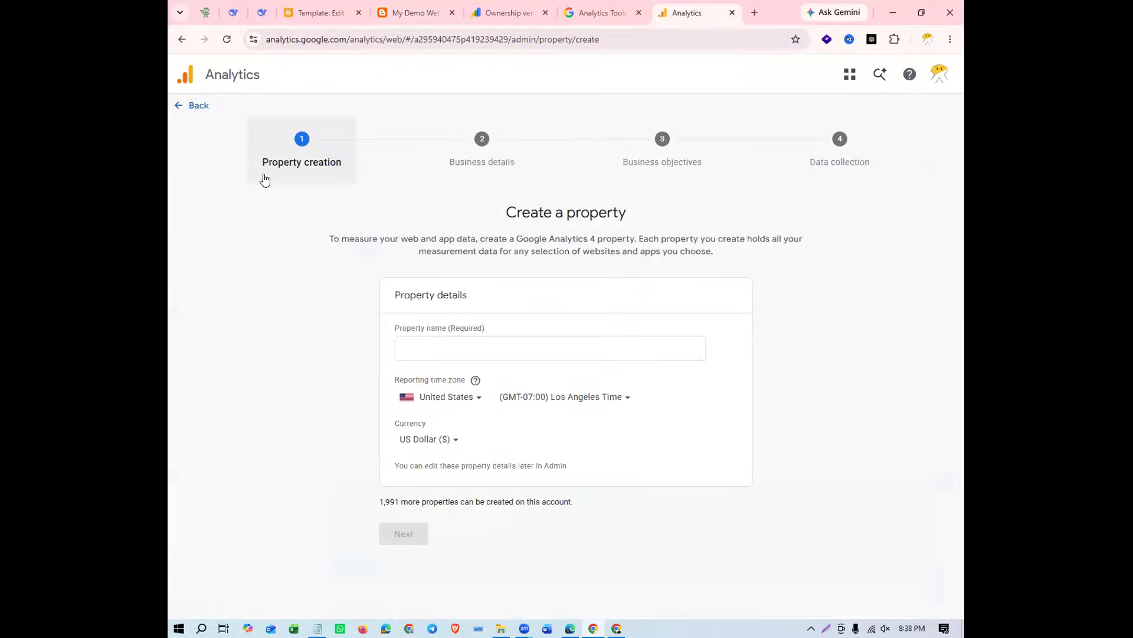
Name the new property mydemowebsite11, copying the name from the My Demo Website blog's address
left_click(496, 346)
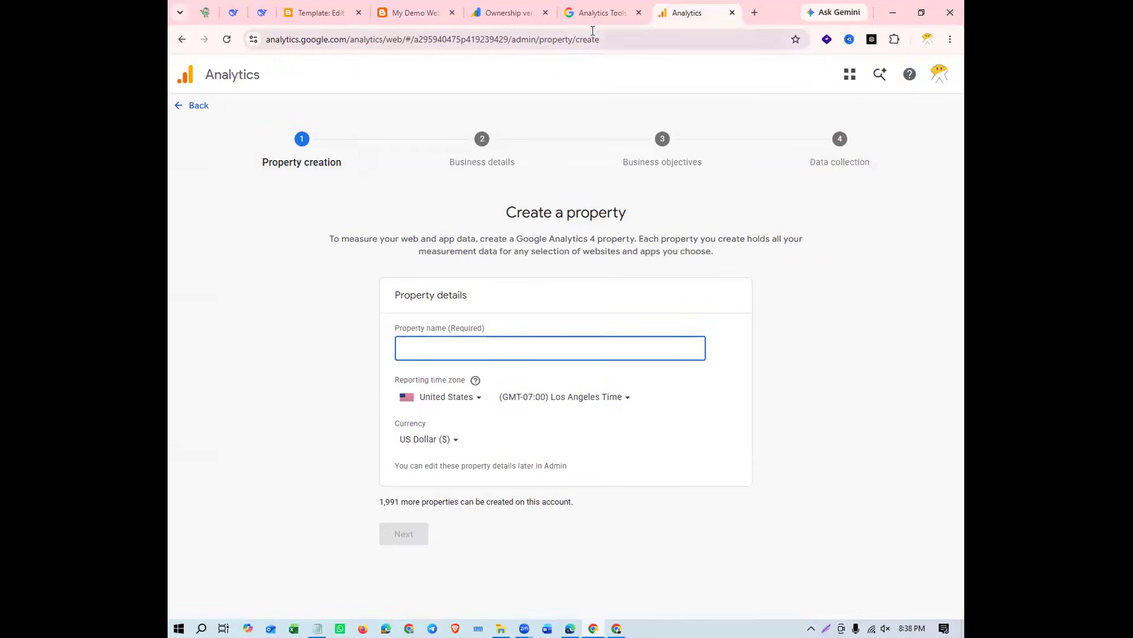
left_click(416, 12)
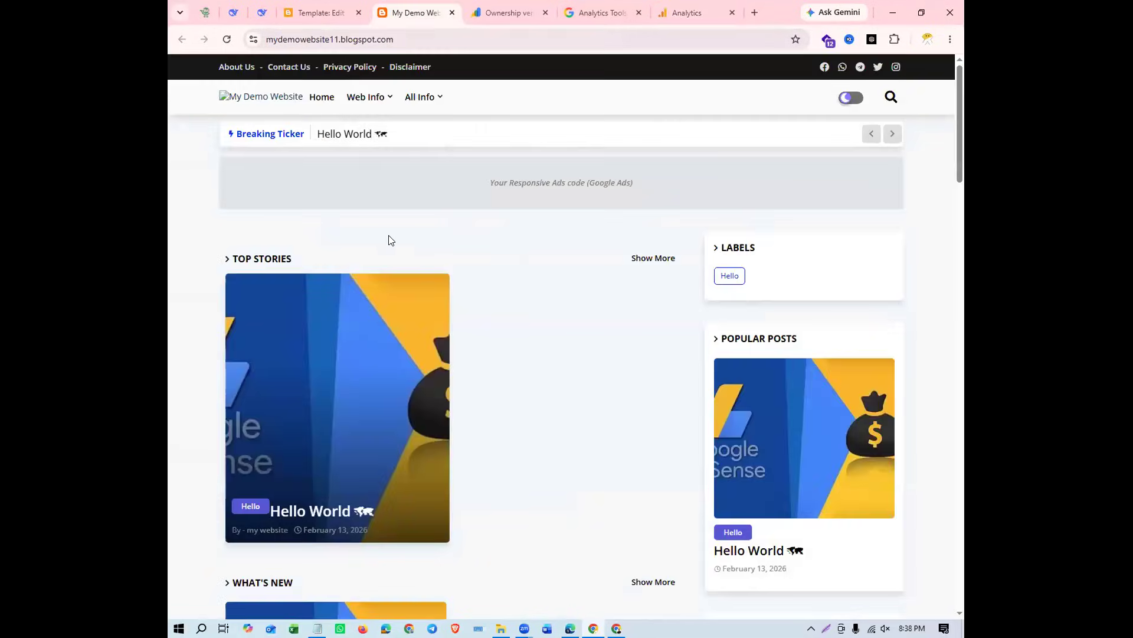
left_click(310, 40)
double_click(313, 40)
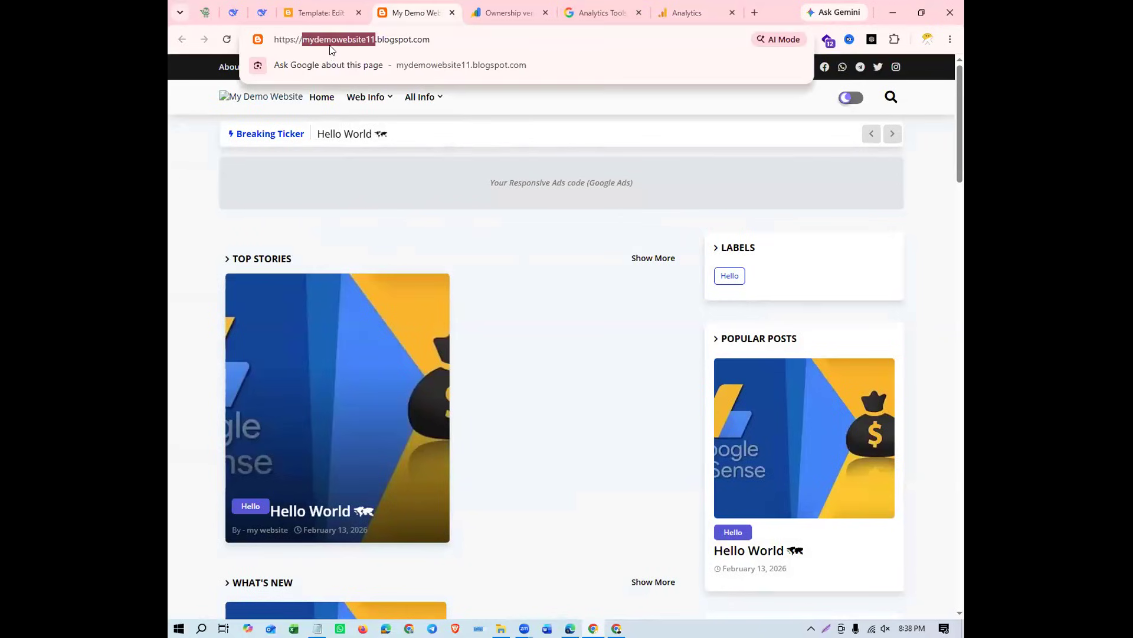
right_click(346, 45)
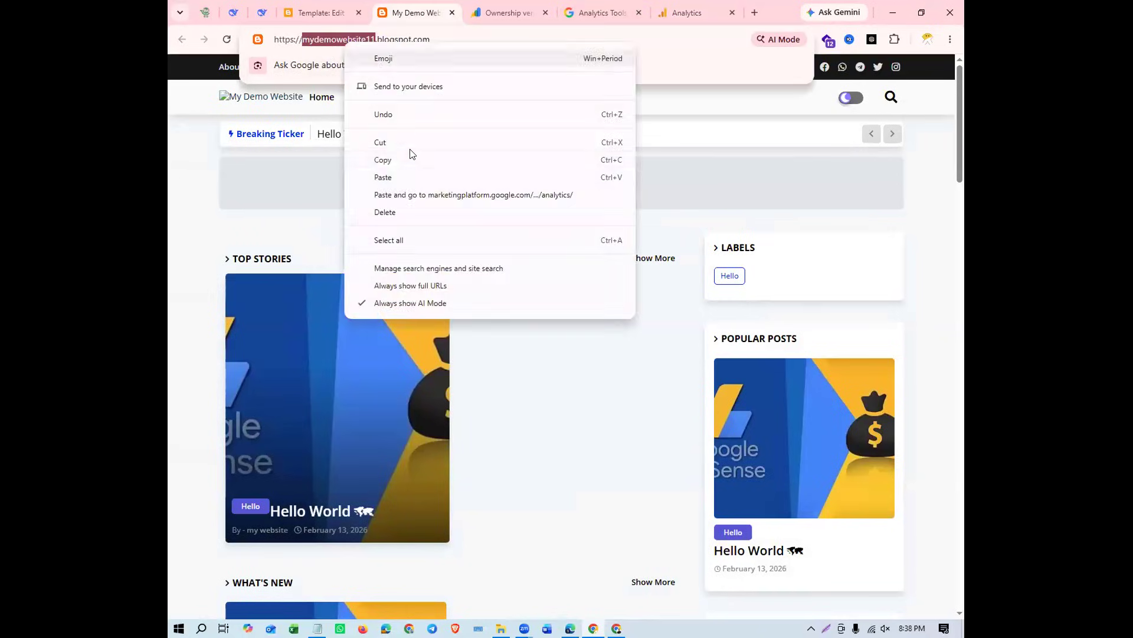
left_click(407, 158)
left_click(665, 19)
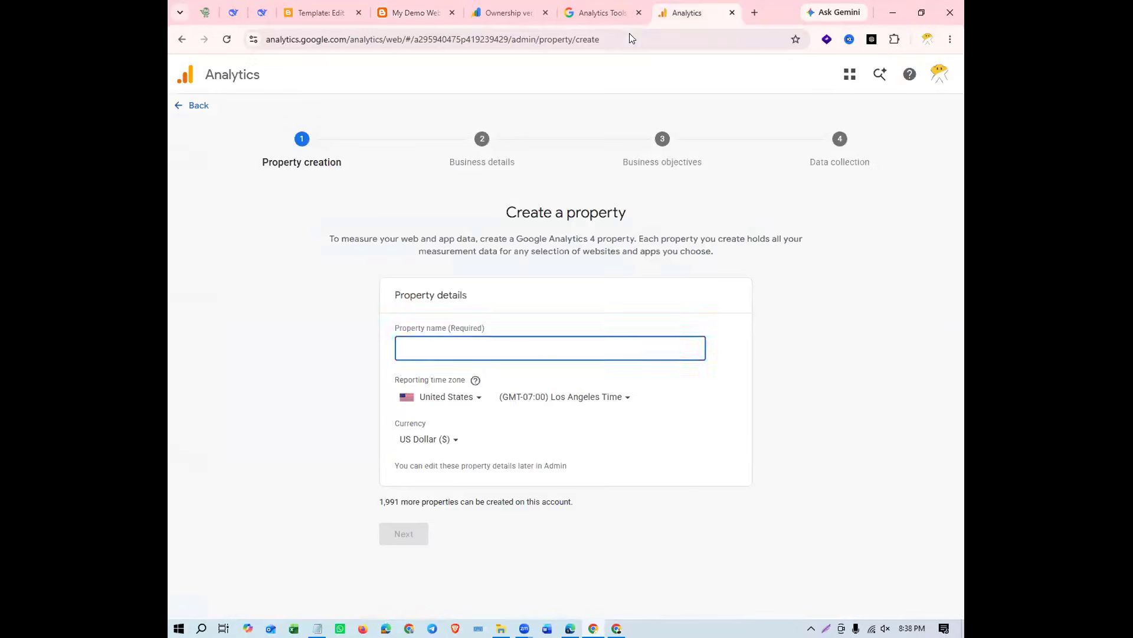
right_click(444, 347)
left_click(527, 178)
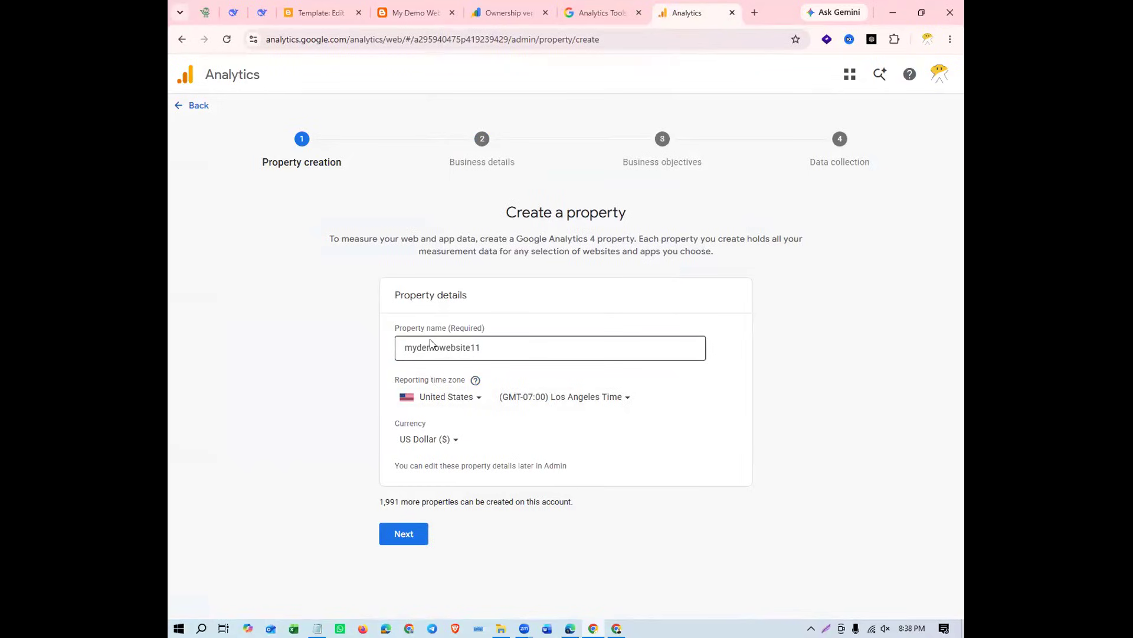
Set the property's reporting time zone country to Bangladesh
left_click(459, 403)
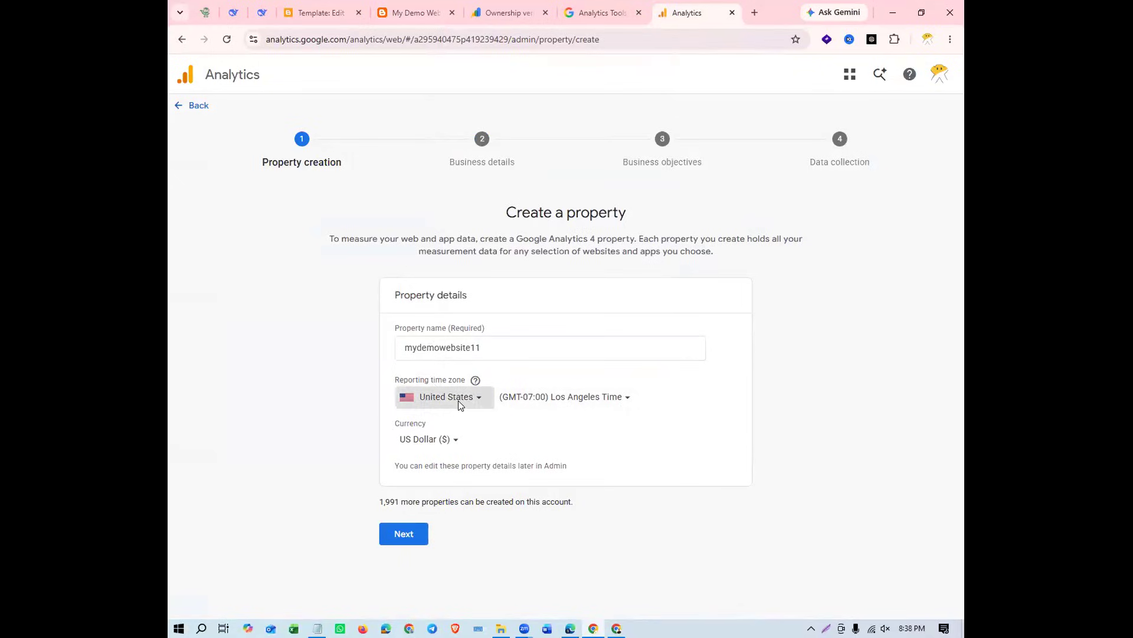
type("bangladesh")
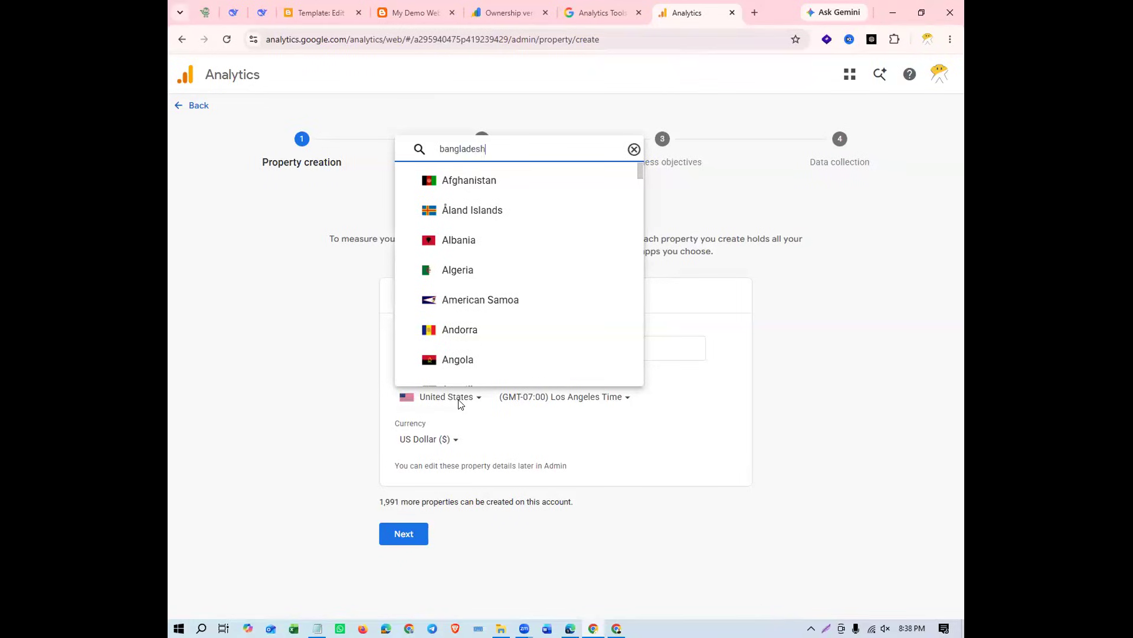
left_click(490, 369)
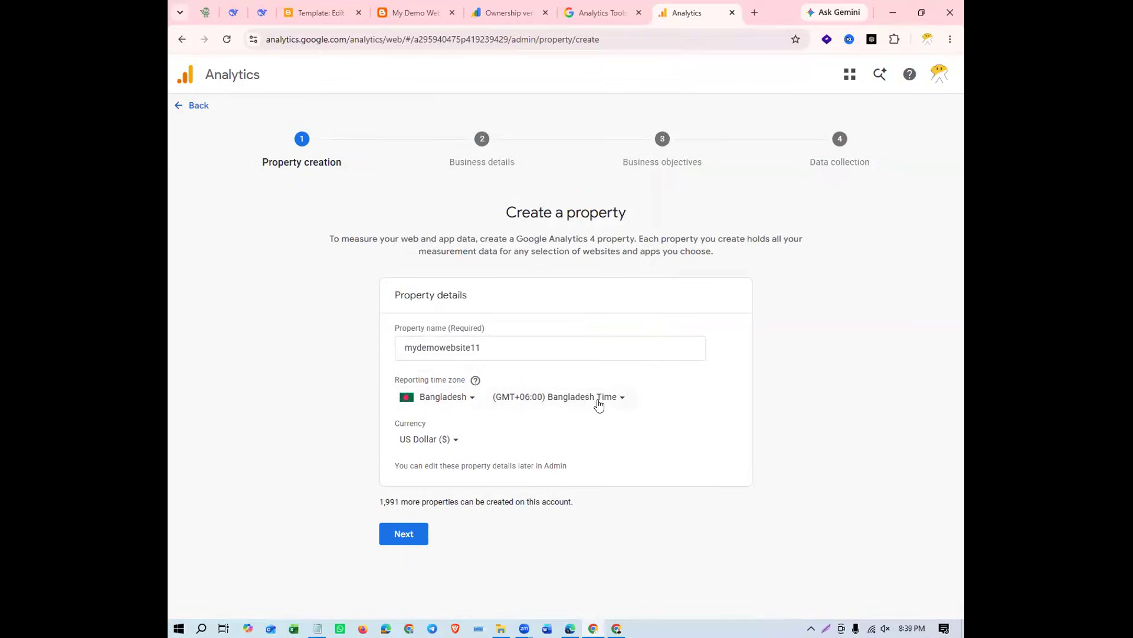
Set the property's currency to Bangladeshi Taka and continue to the business details
left_click(455, 439)
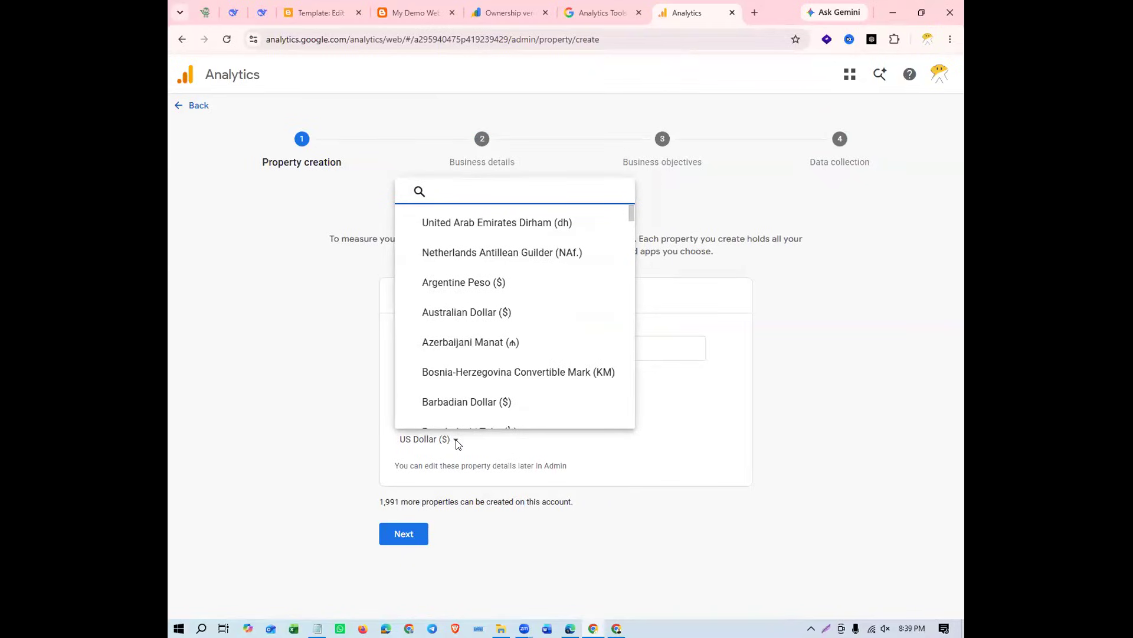
type("ba")
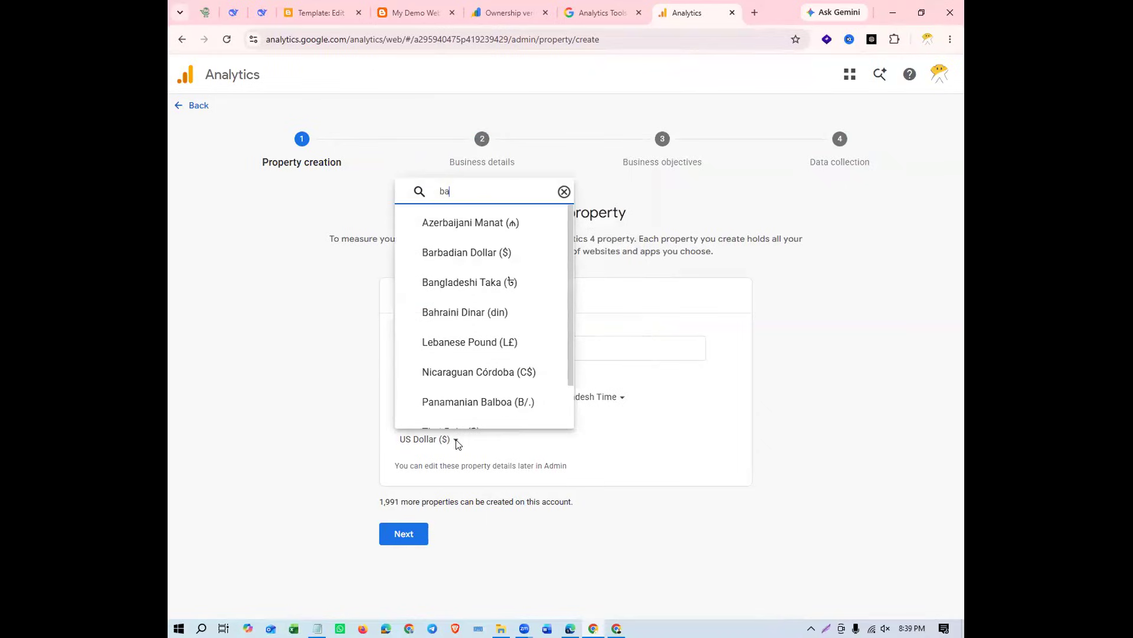
type("nn")
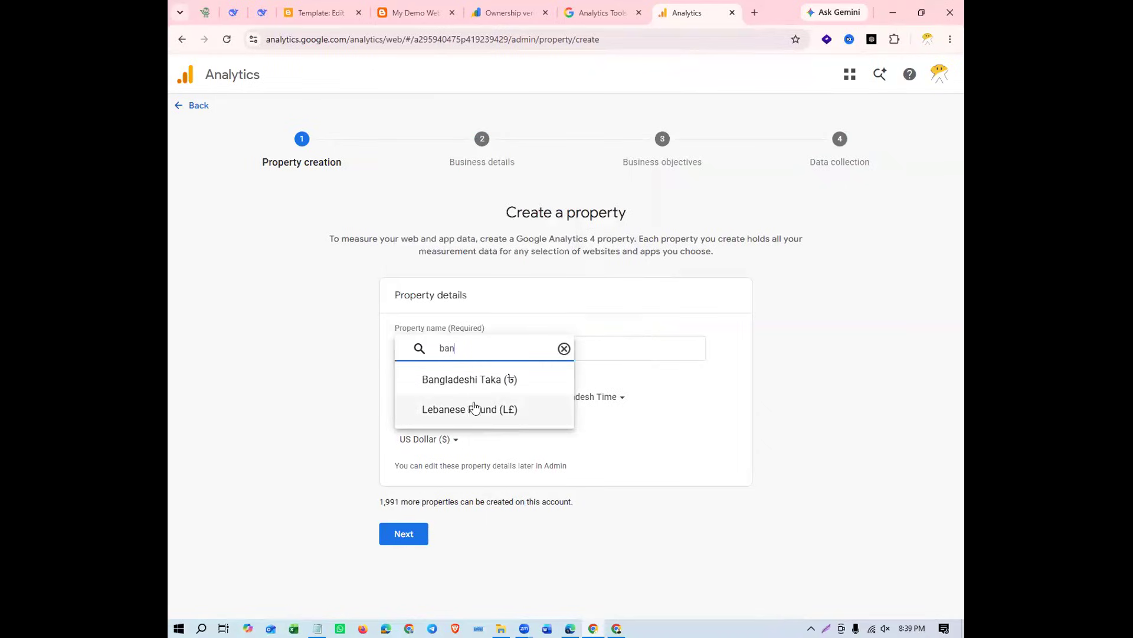
left_click(509, 380)
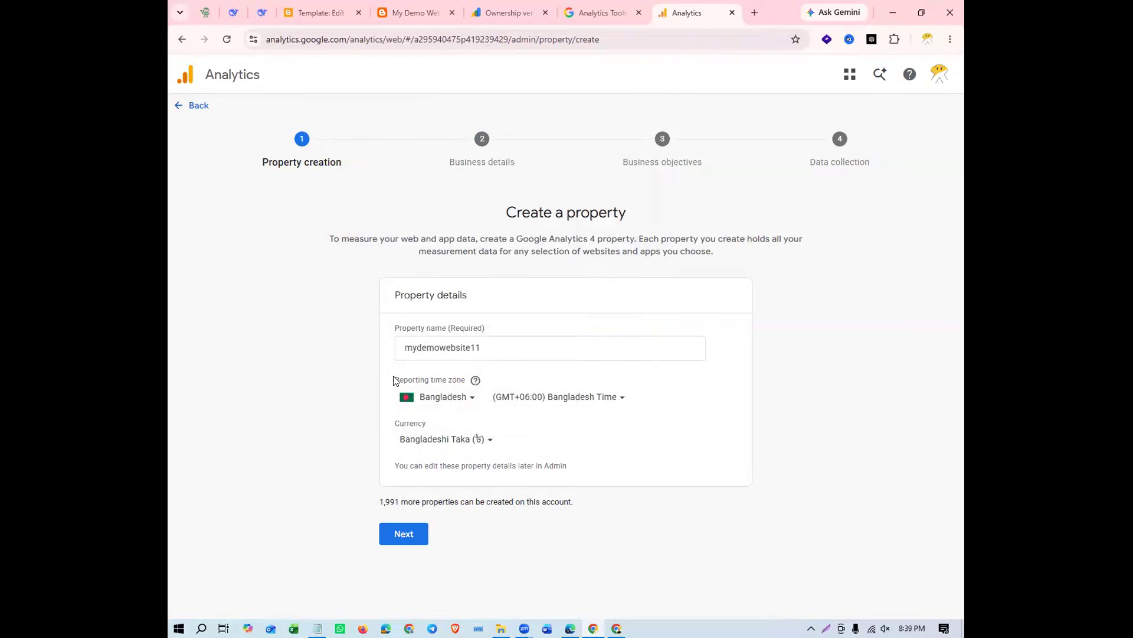
left_click_drag(394, 379, 456, 377)
left_click(812, 394)
left_click(396, 536)
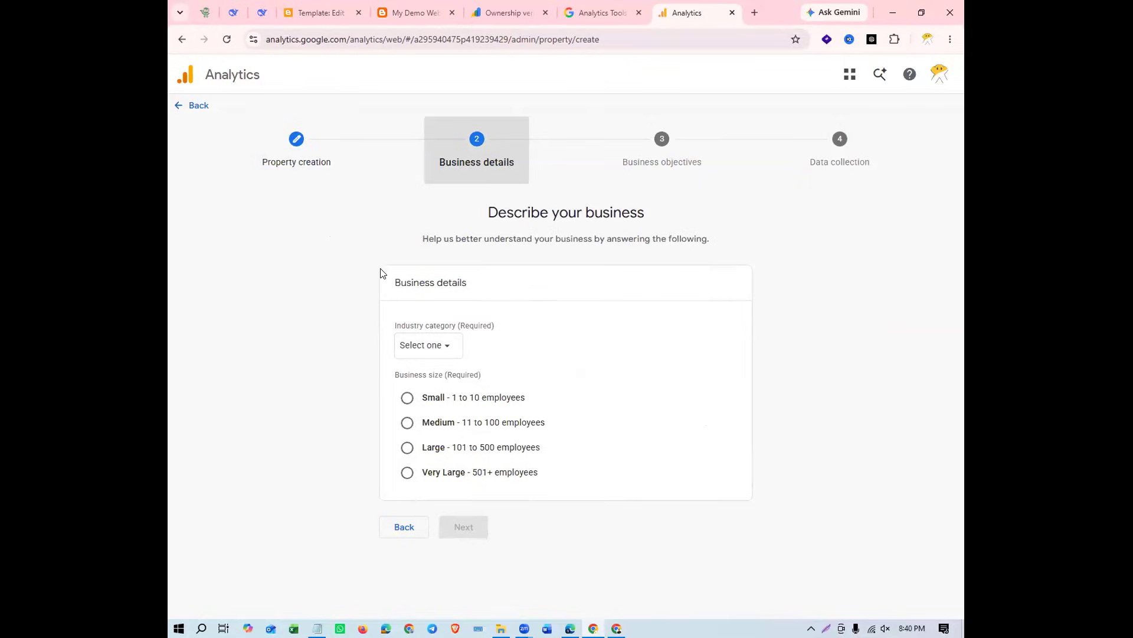
Open the industry category list, look over the My Demo Website home page down to its footer, and return to Analytics
left_click(445, 346)
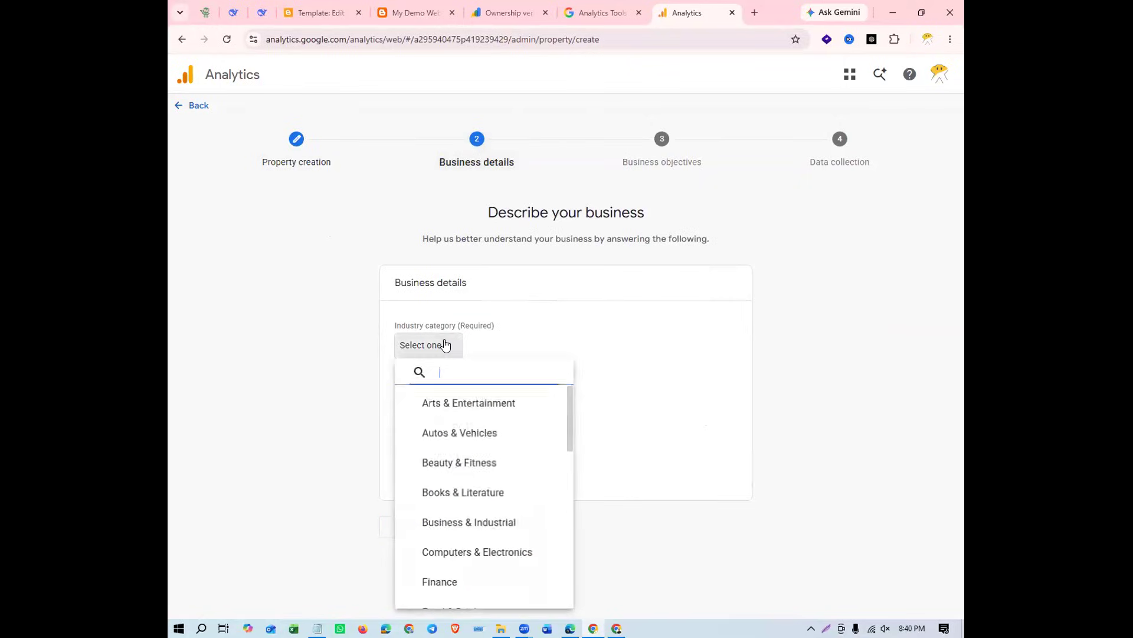
left_click(405, 11)
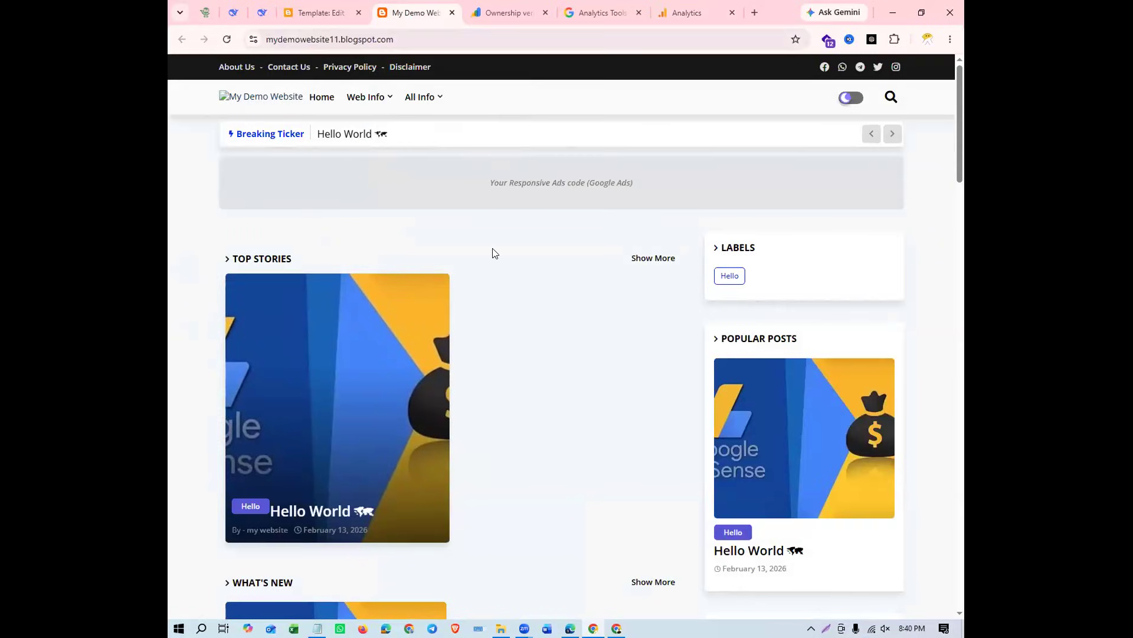
scroll(490, 250, "down", 6)
scroll(494, 250, "down", 5)
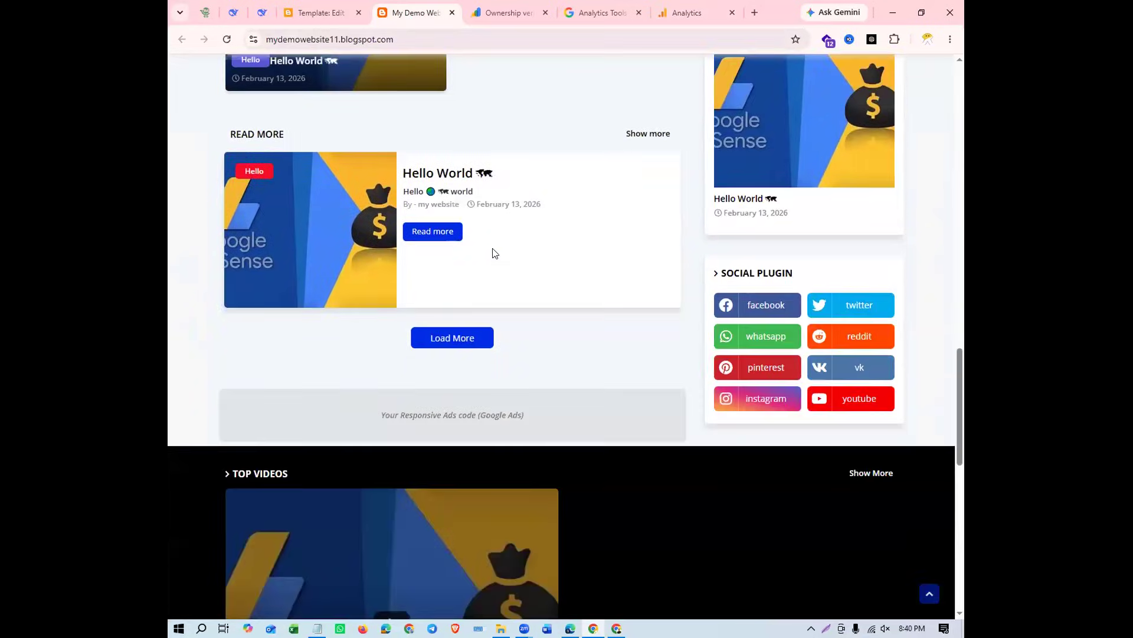
scroll(527, 444, "down", 7)
scroll(529, 445, "down", 4)
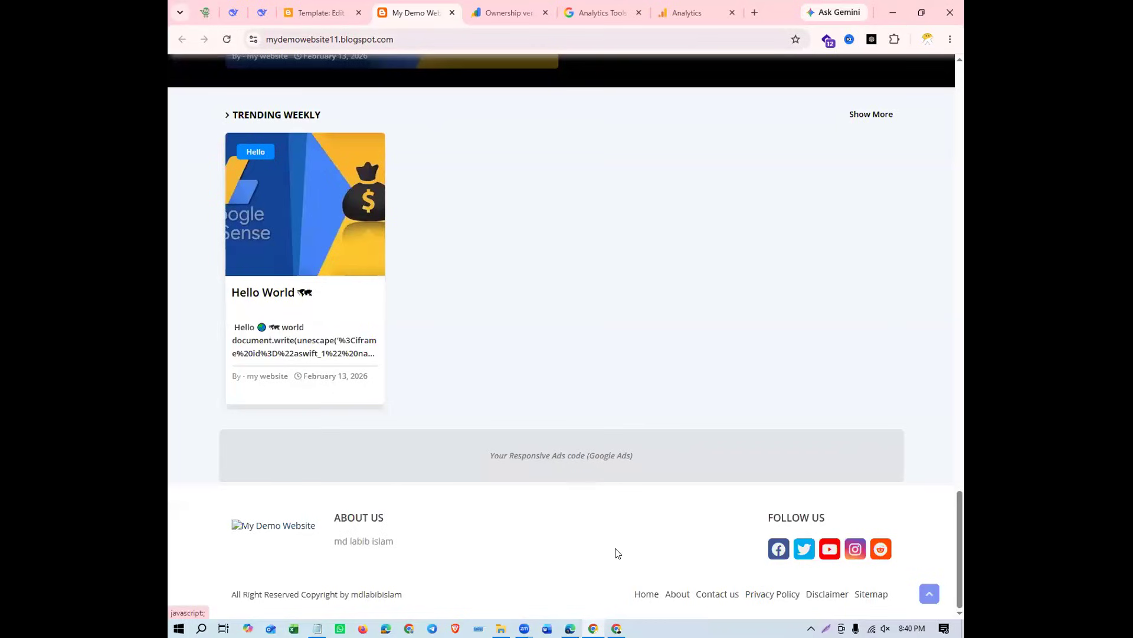
scroll(613, 527, "up", 20)
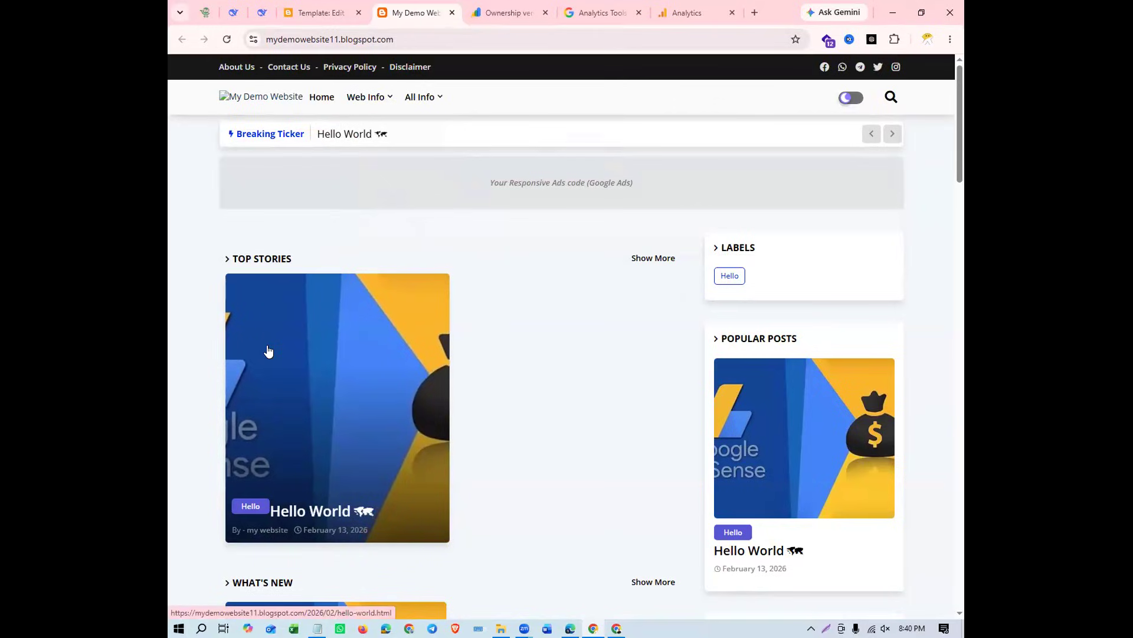
left_click(505, 13)
left_click(603, 13)
left_click(688, 14)
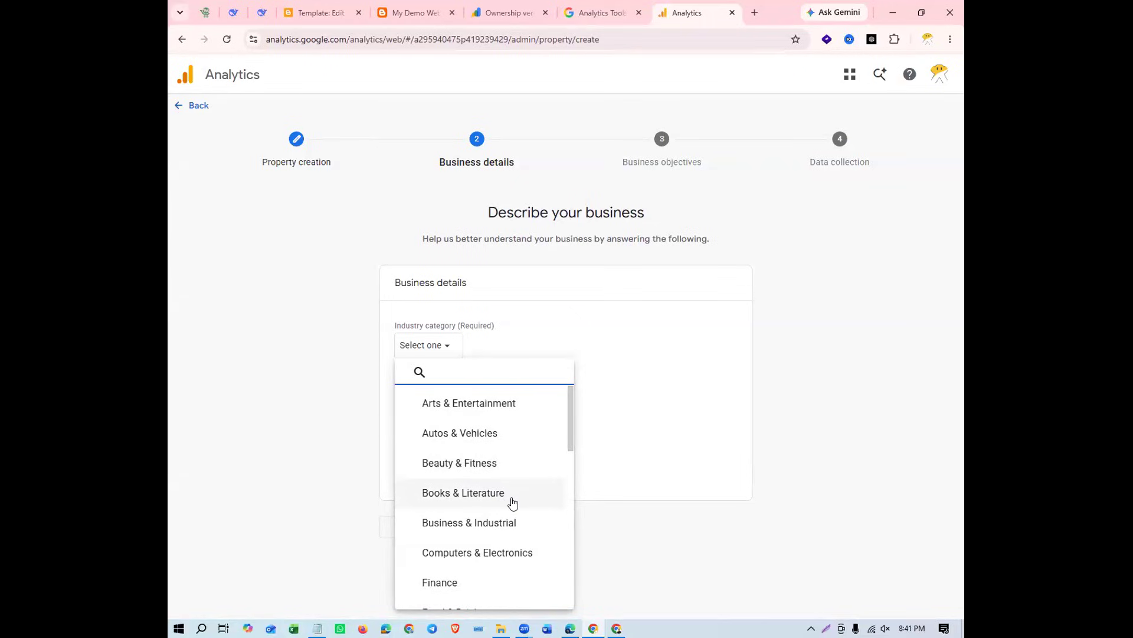
Choose News as the industry category for the property
scroll(537, 466, "down", 2)
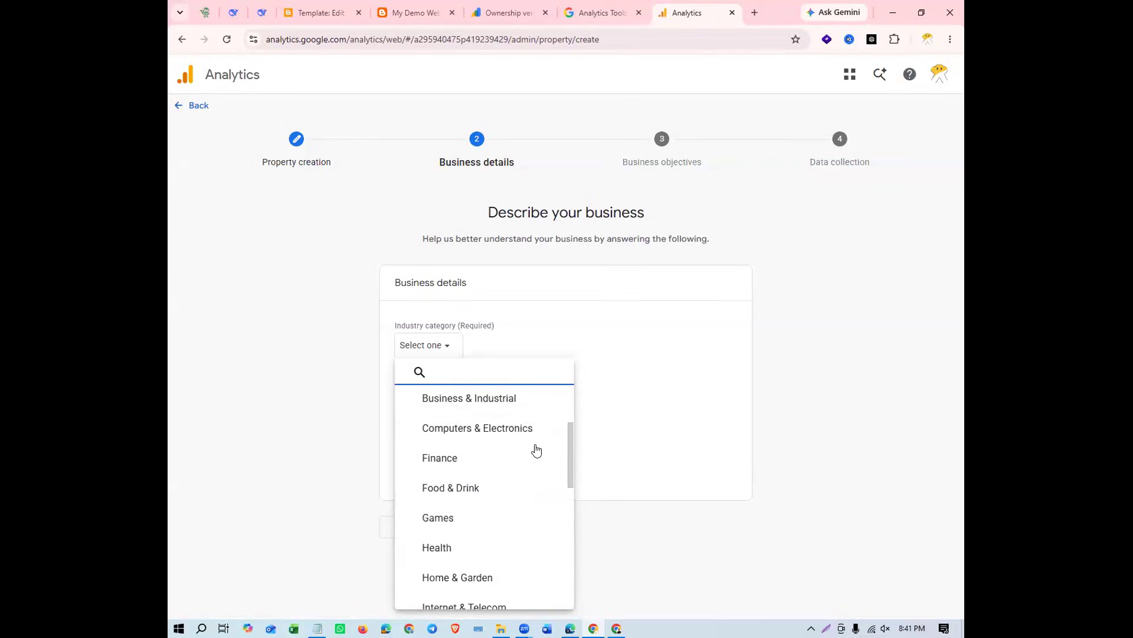
scroll(531, 433, "down", 2)
scroll(531, 433, "down", 2)
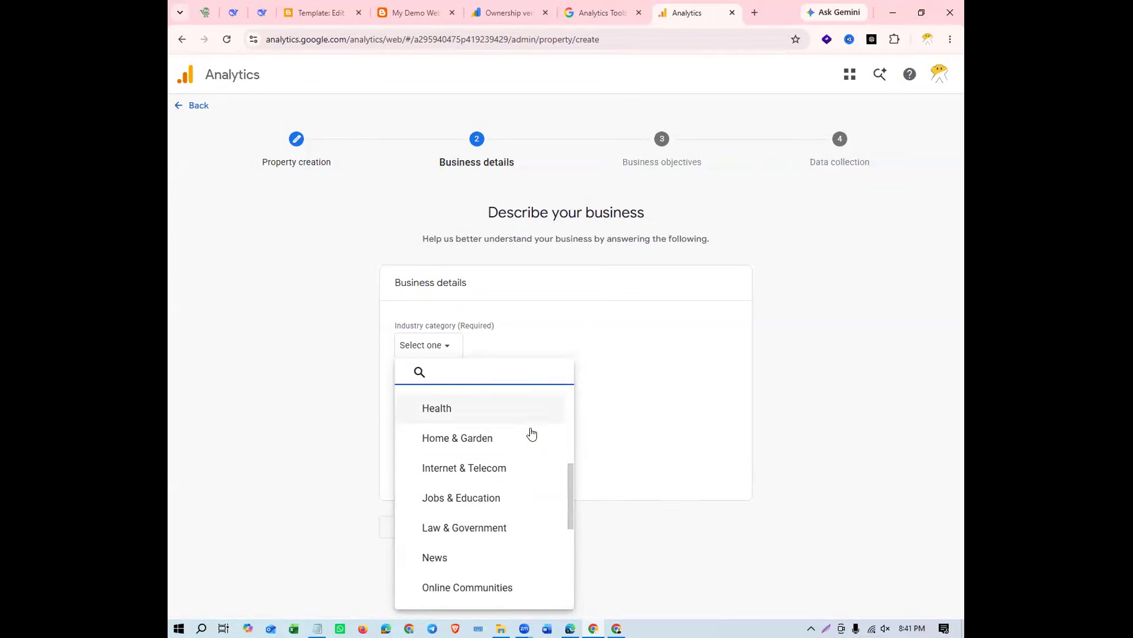
scroll(531, 434, "down", 3)
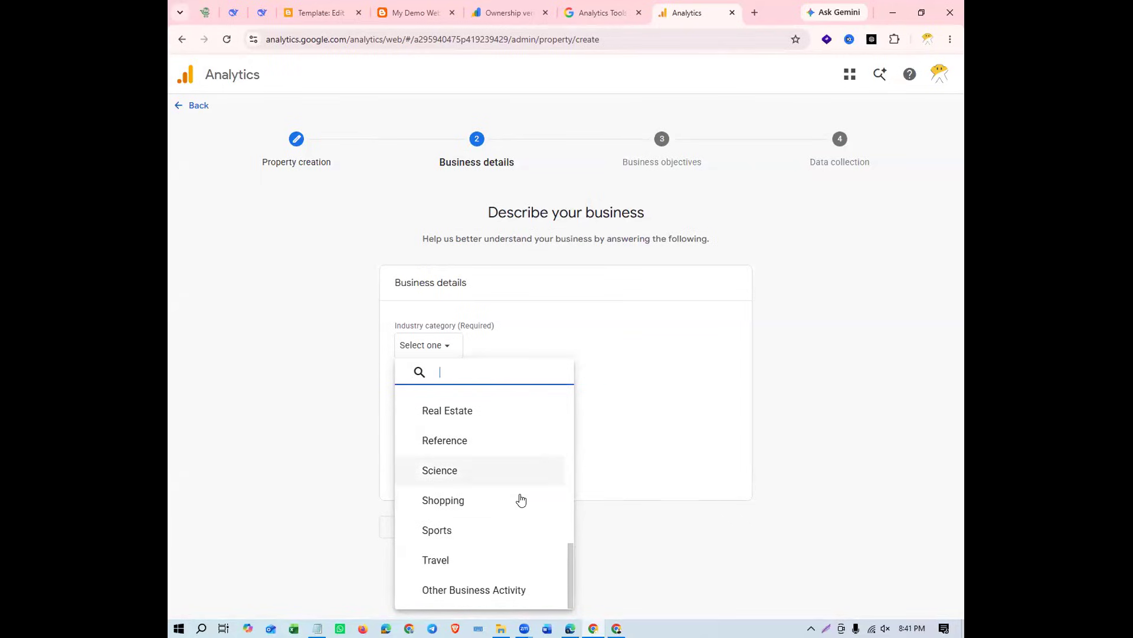
scroll(494, 471, "up", 3)
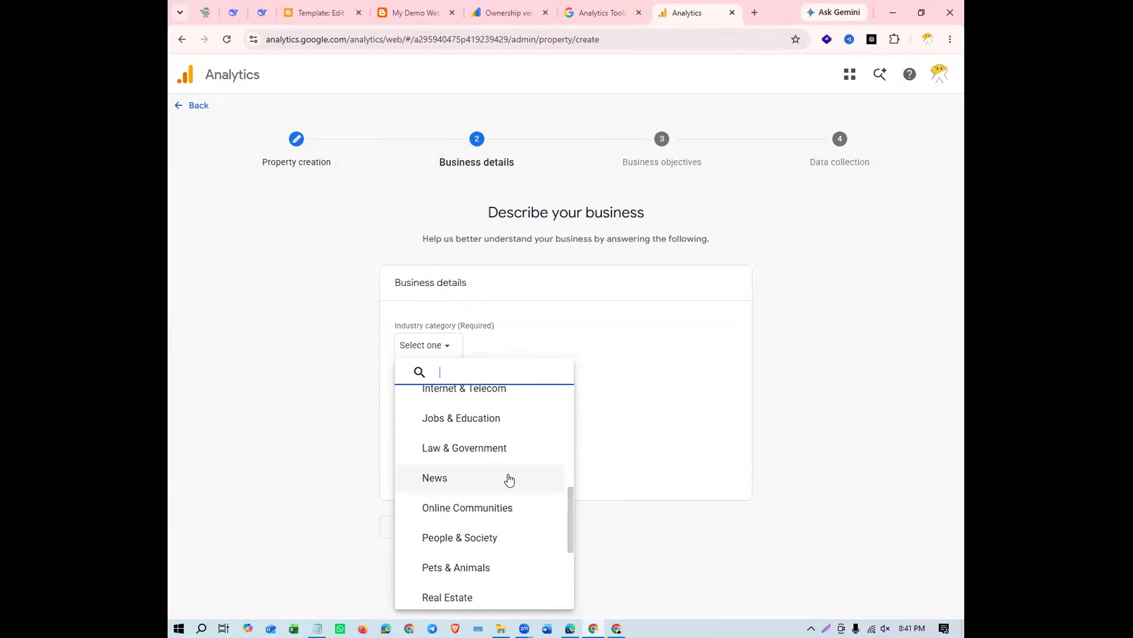
left_click(492, 478)
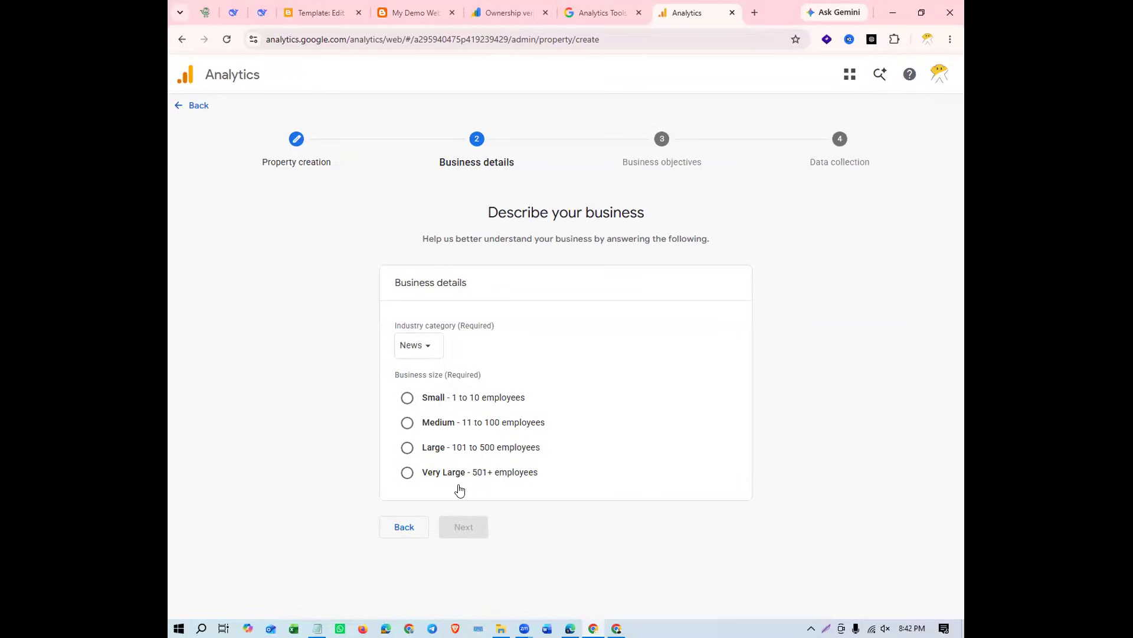
Set the business size to Medium - 11 to 100 employees and continue to the business objectives
left_click_drag(539, 475, 424, 473)
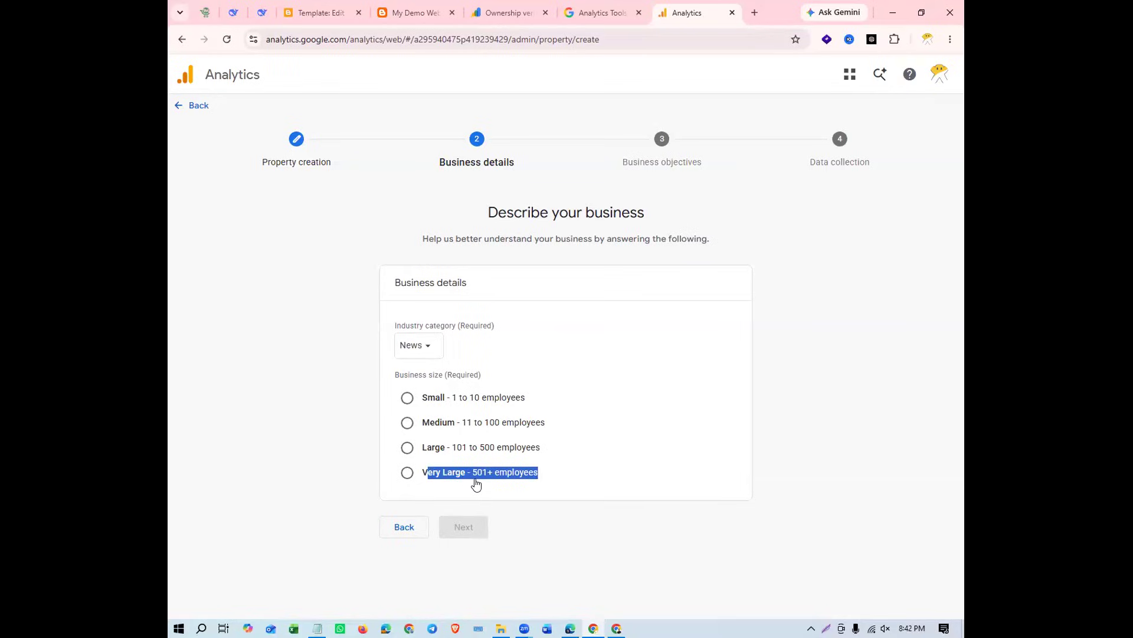
left_click(569, 477)
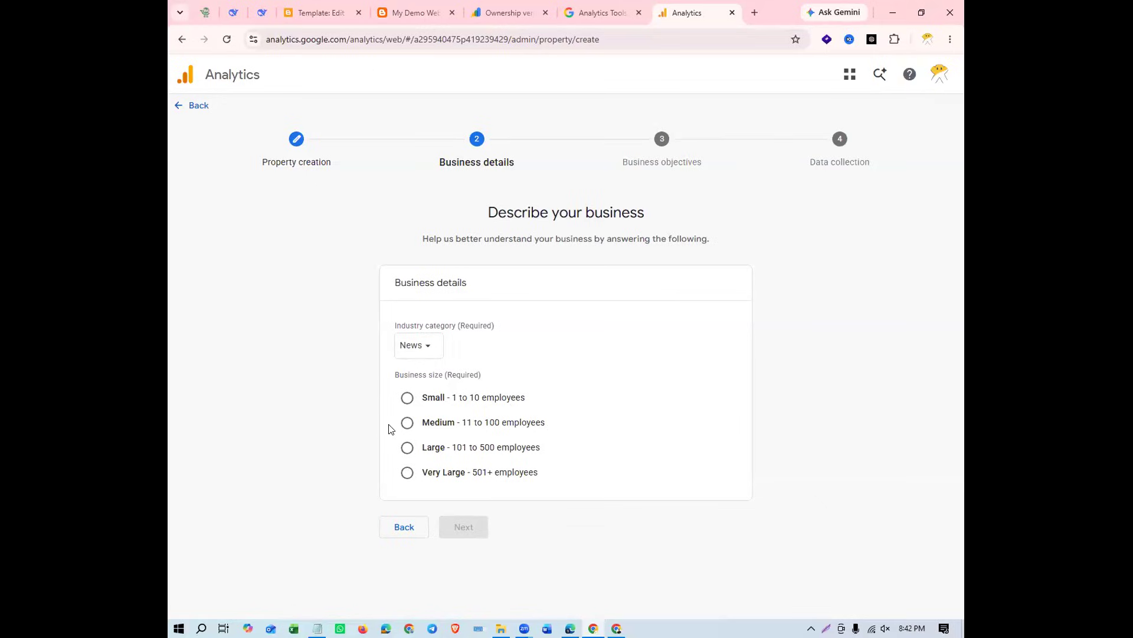
left_click(409, 422)
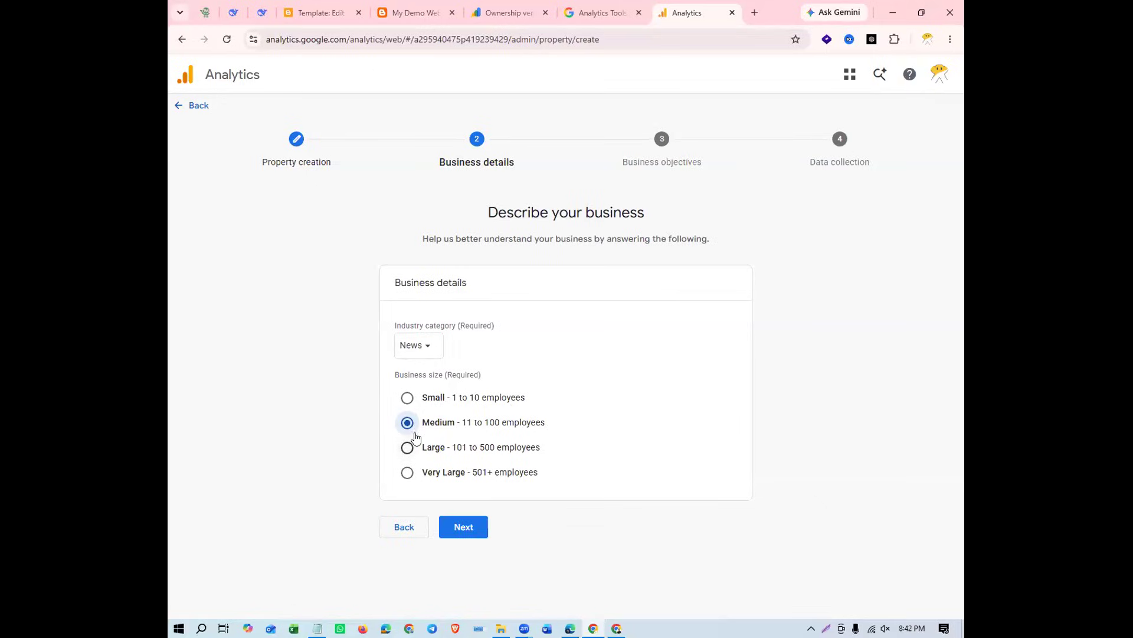
left_click(483, 541)
scroll(526, 311, "down", 2)
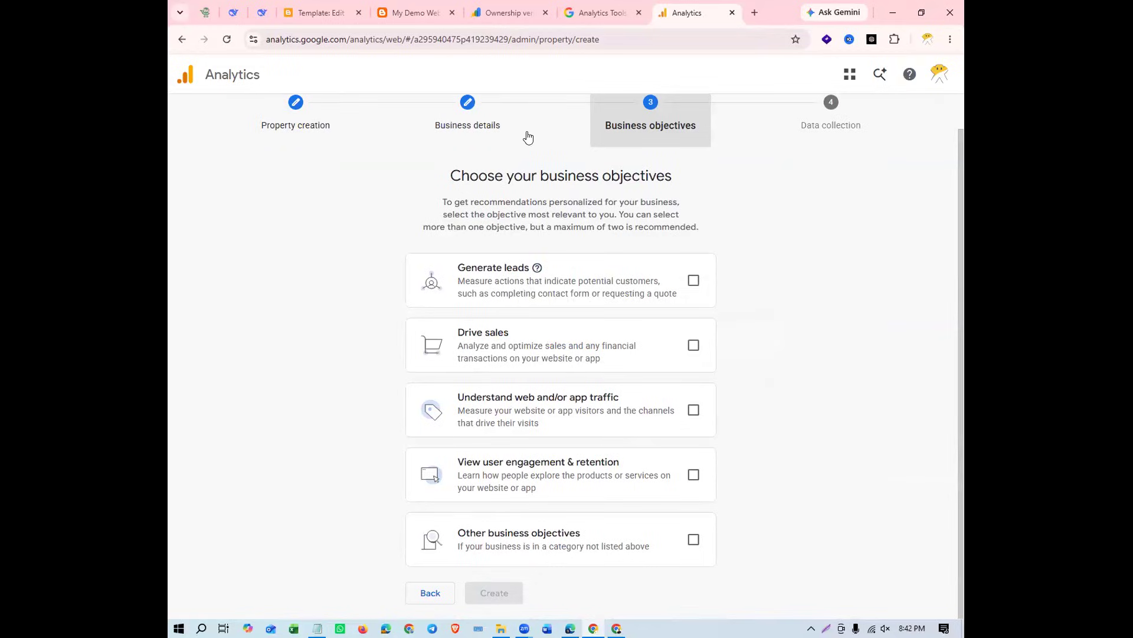
Switch to the My Demo Website blog, look over its home page content again, and return to the business objectives in Analytics
left_click(343, 25)
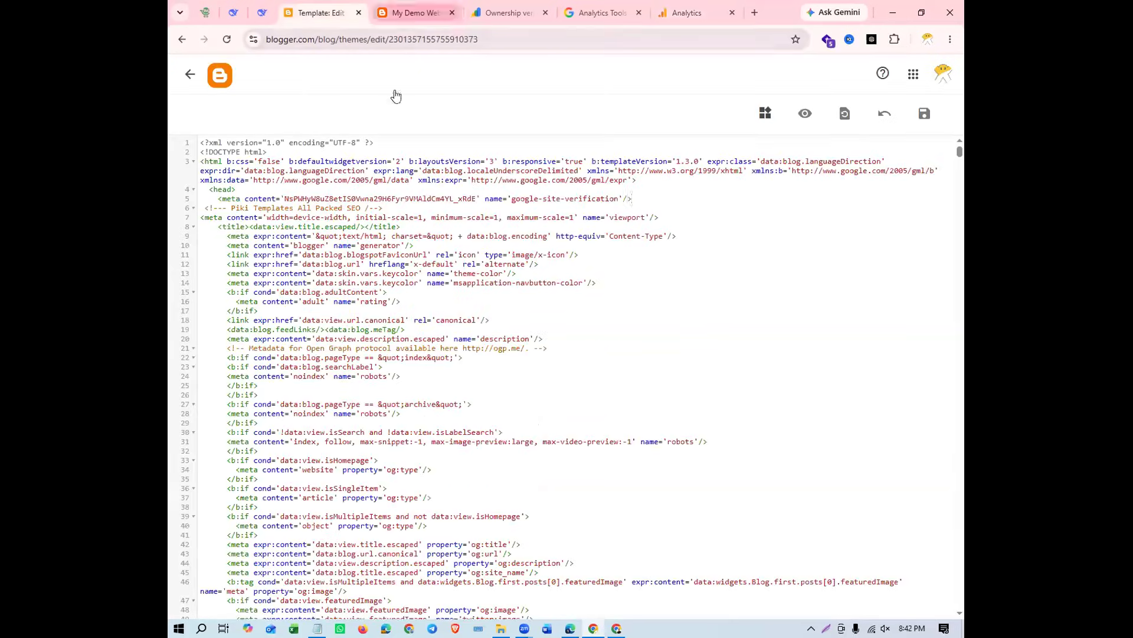
left_click(414, 12)
scroll(554, 399, "down", 9)
scroll(554, 403, "up", 7)
scroll(555, 403, "down", 6)
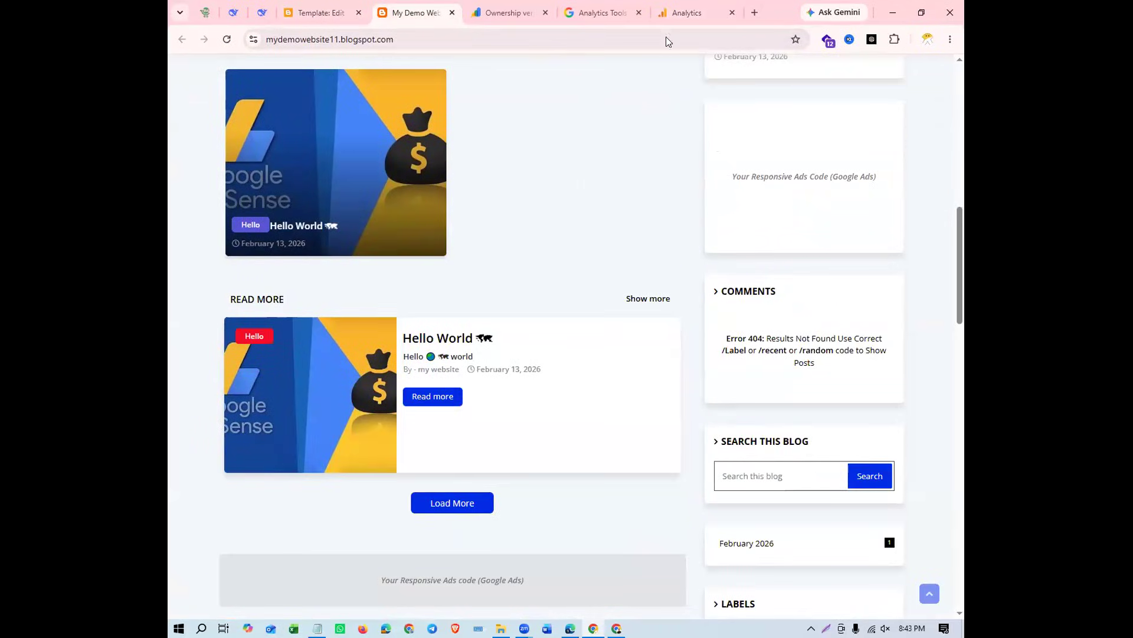
left_click(684, 13)
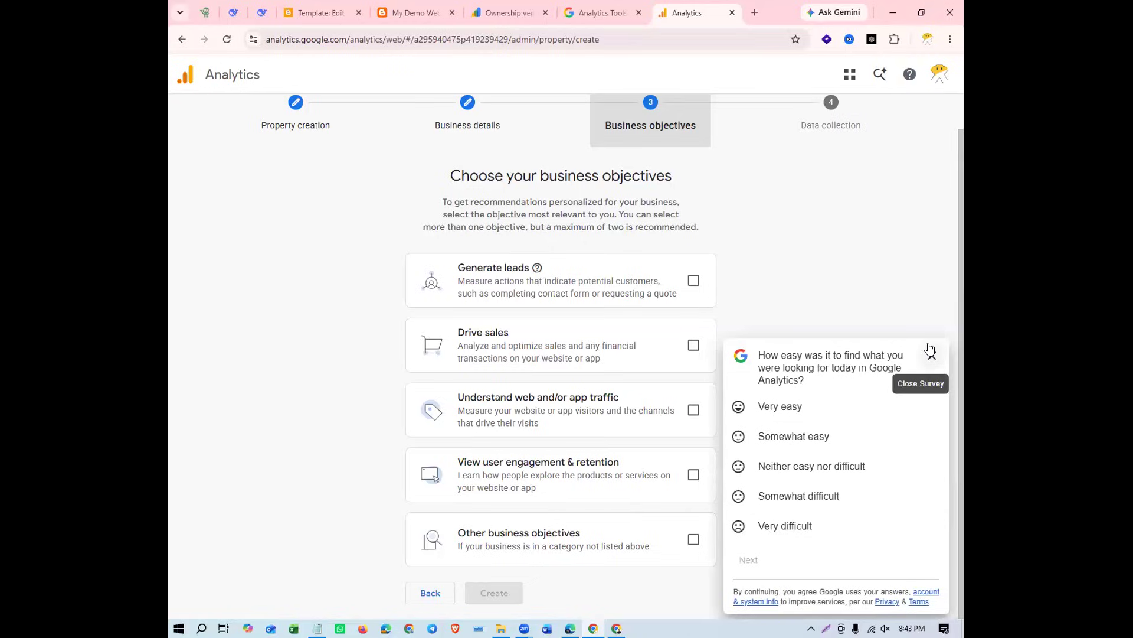
Complete the Google Analytics feedback survey, answering Very easy and Tracking ID/code to its first two questions
left_click(834, 406)
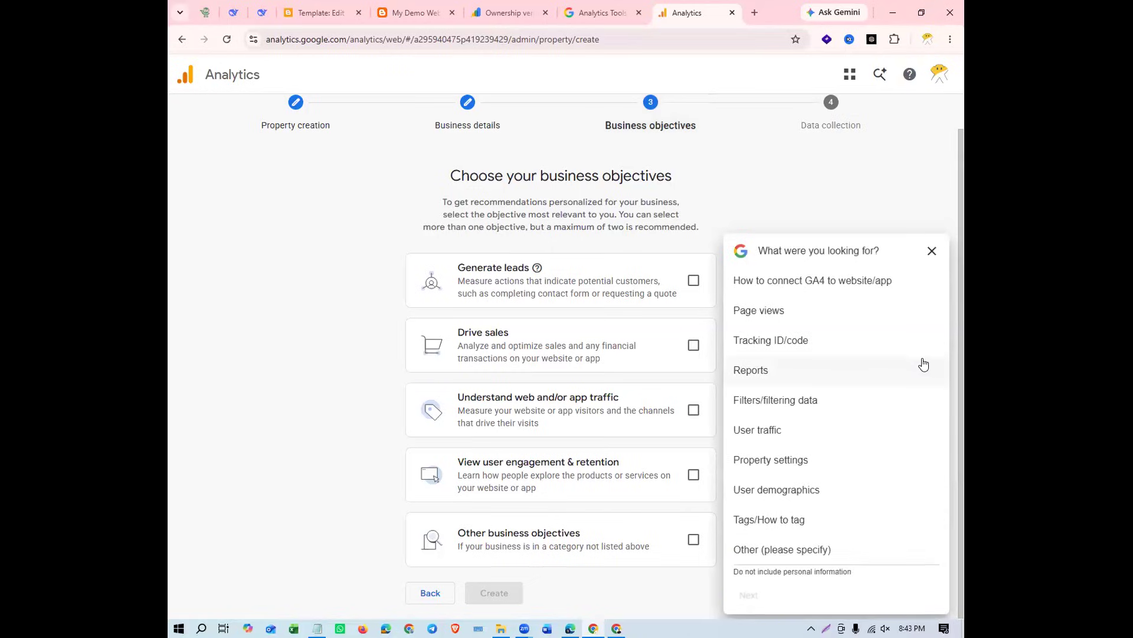
left_click(896, 338)
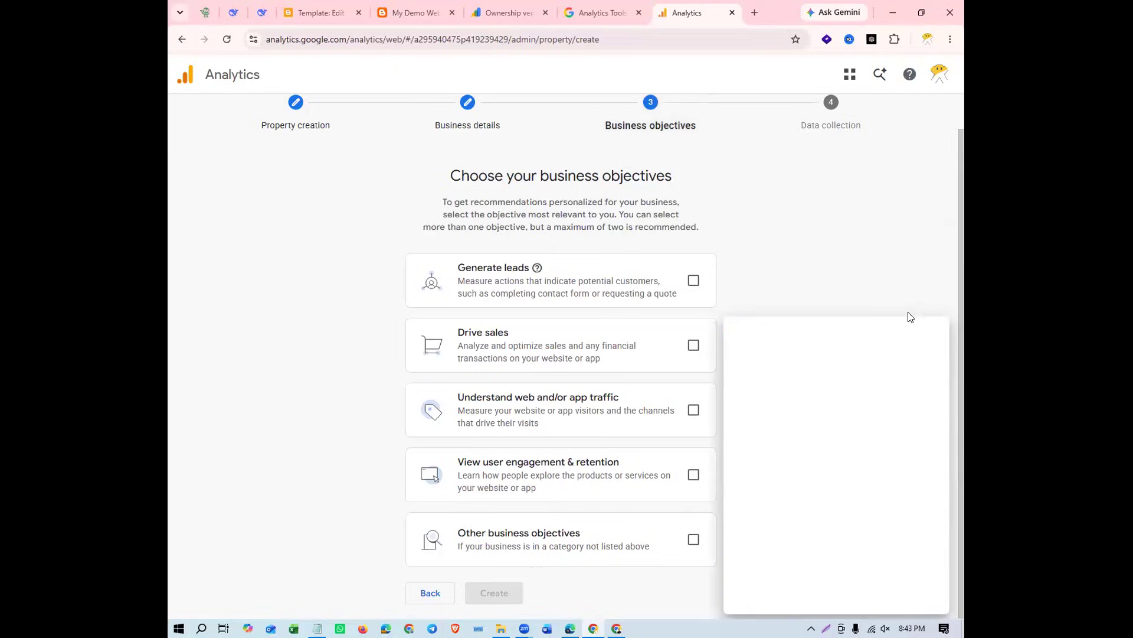
left_click(873, 431)
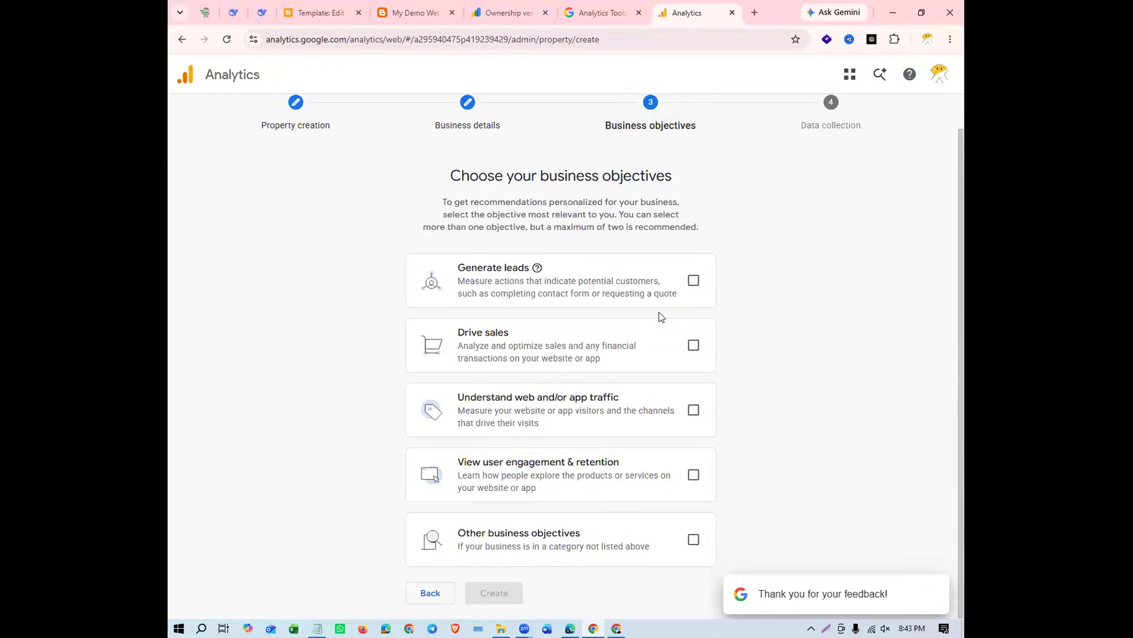
left_click(694, 282)
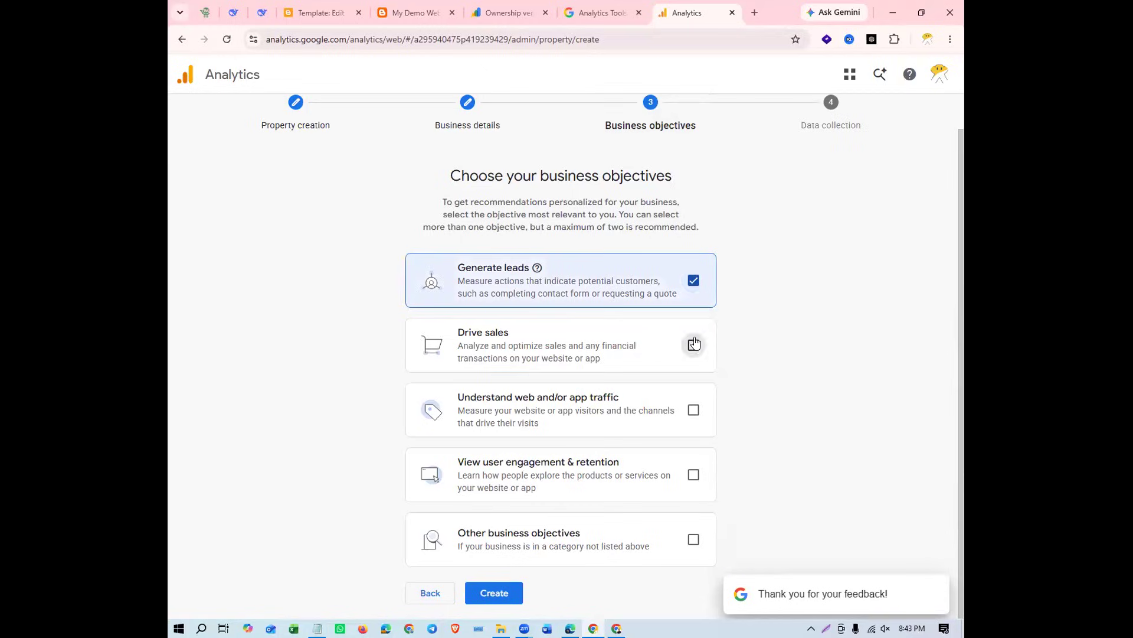
left_click(693, 345)
left_click(694, 409)
left_click(694, 475)
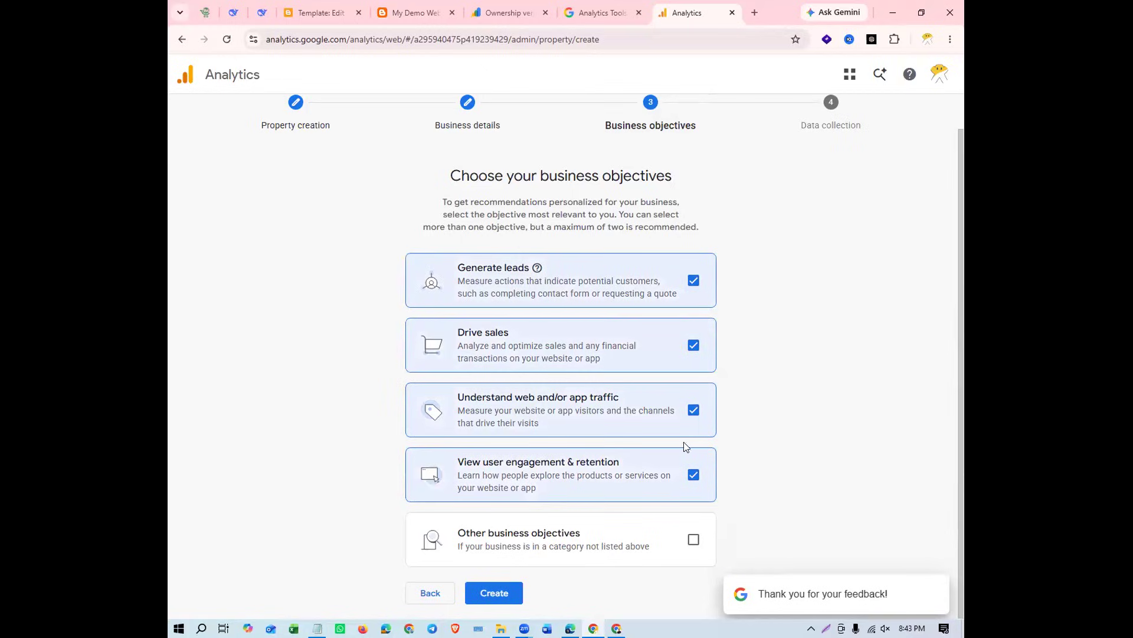
left_click(694, 553)
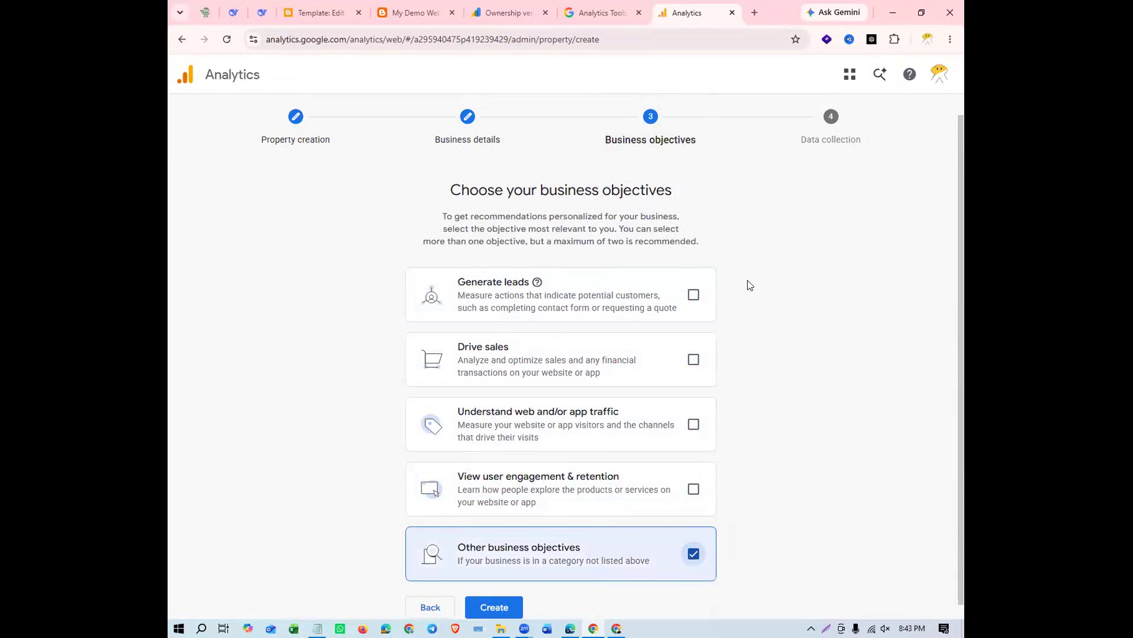
Select the user engagement & retention, web and/or app traffic, Drive sales and Generate leads objectives, and create the property
left_click(693, 489)
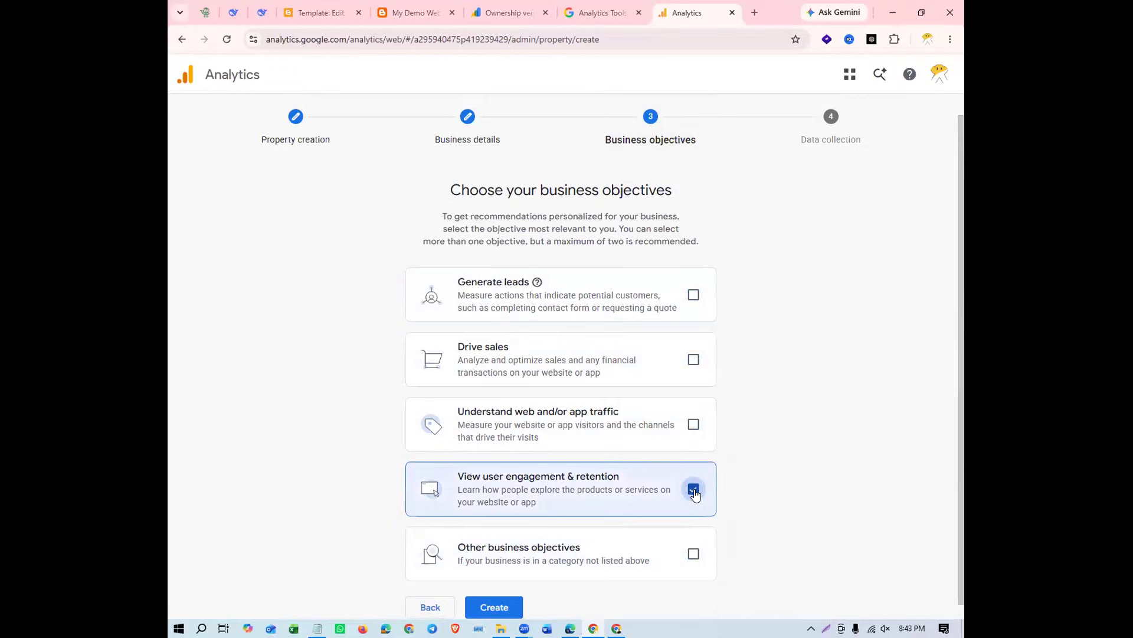
left_click(693, 424)
left_click(694, 359)
left_click(693, 294)
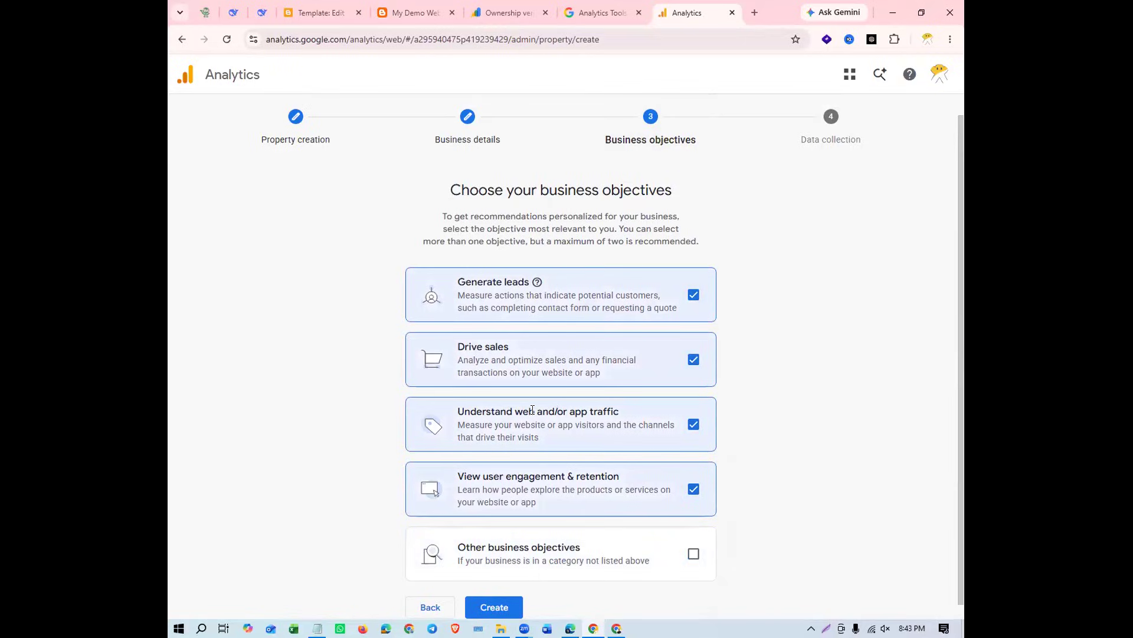
scroll(616, 391, "down", 1)
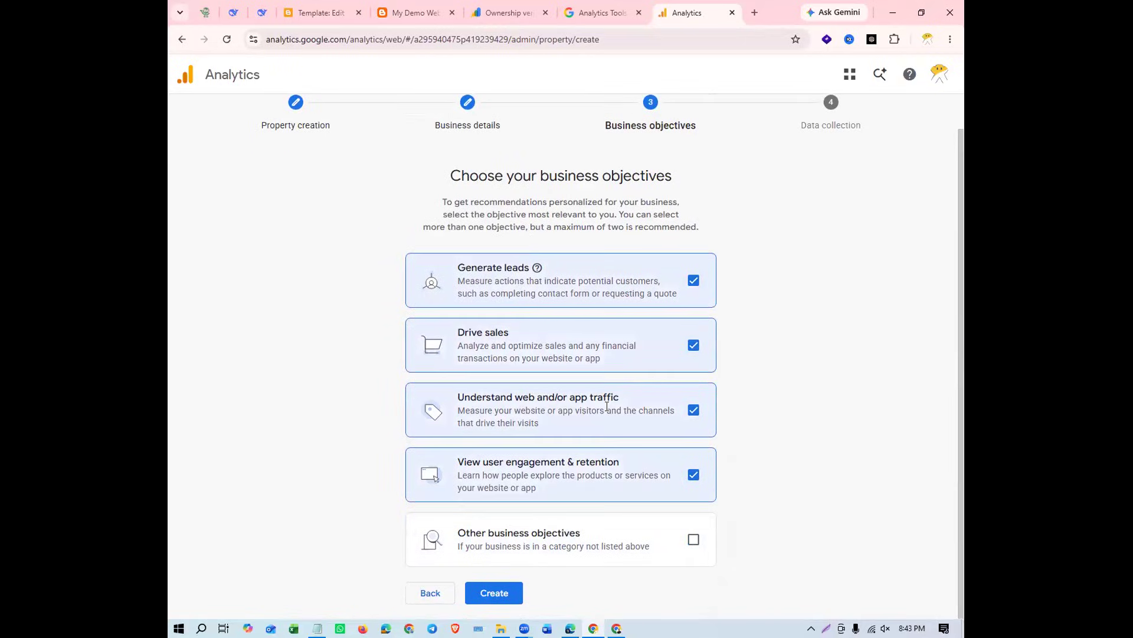
left_click(511, 587)
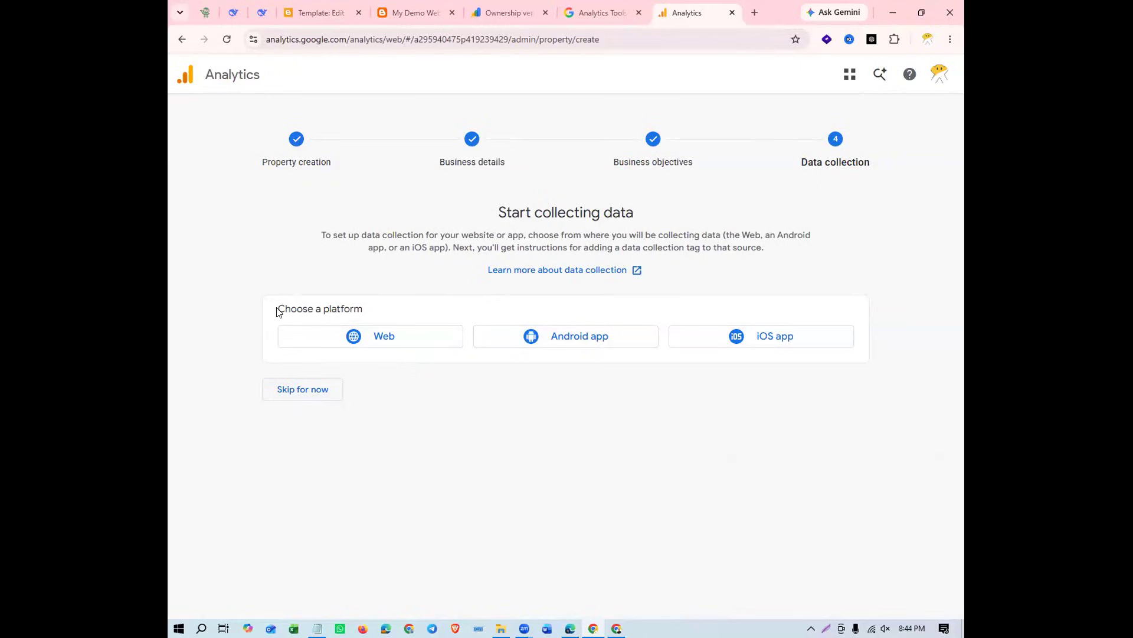
Choose Web as the data collection platform and check the protocol options for the stream's website URL
left_click_drag(276, 307, 408, 314)
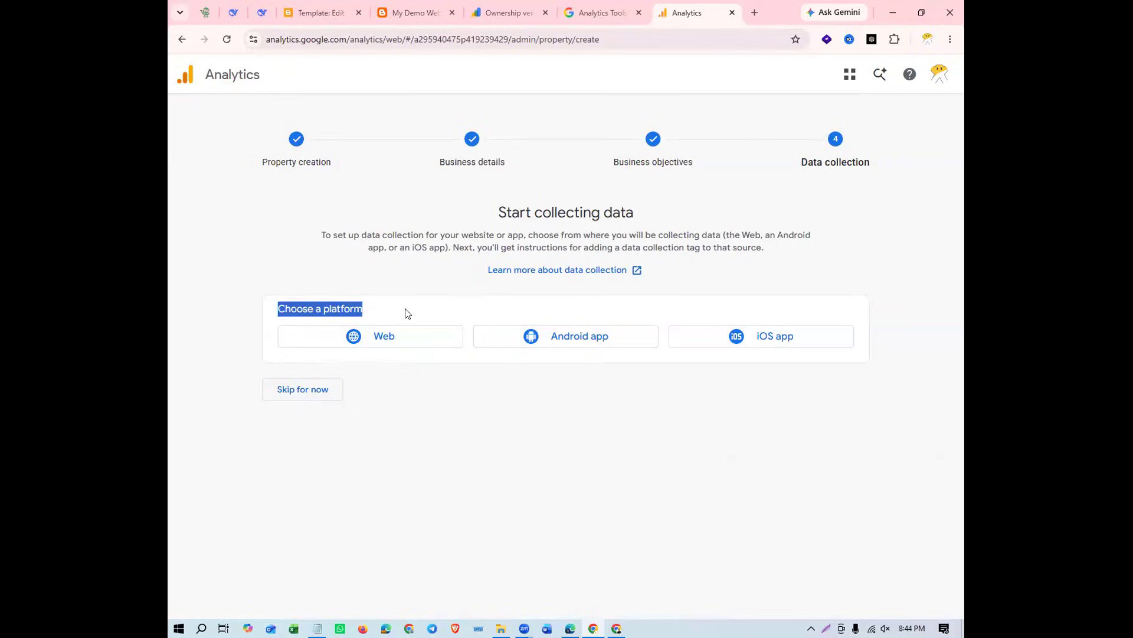
left_click(407, 426)
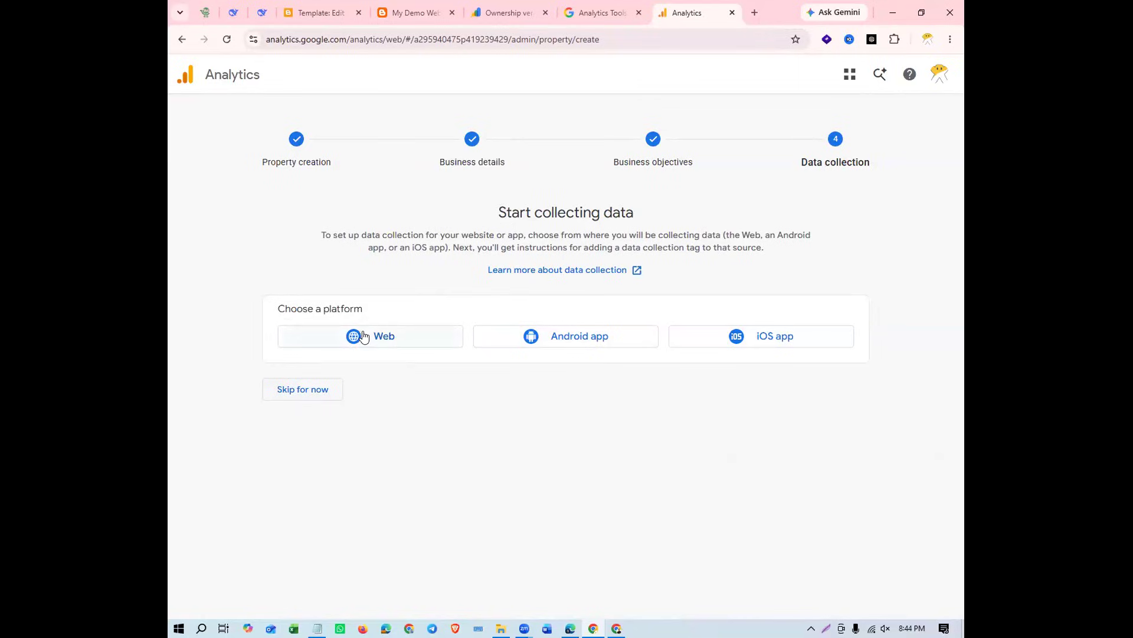
left_click(393, 337)
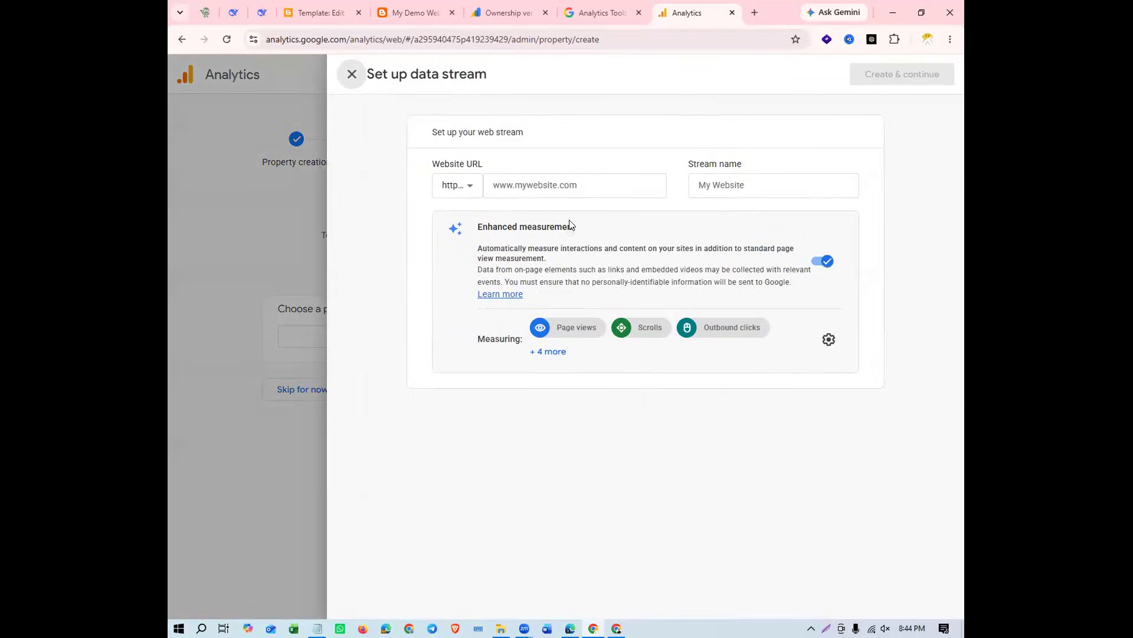
left_click_drag(434, 164, 527, 165)
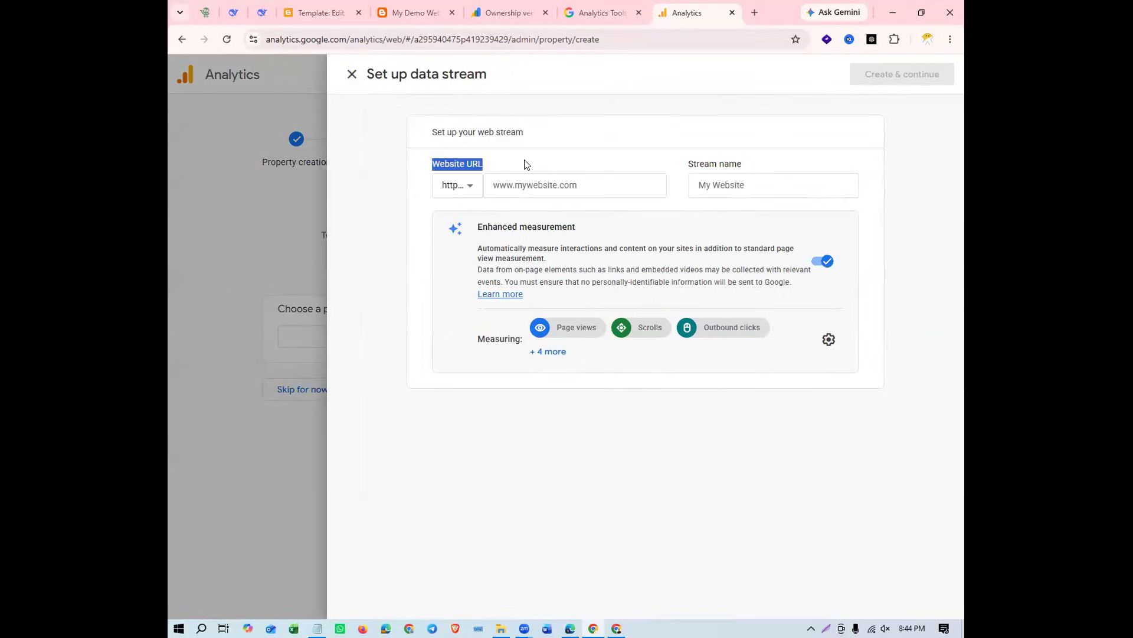
left_click(469, 184)
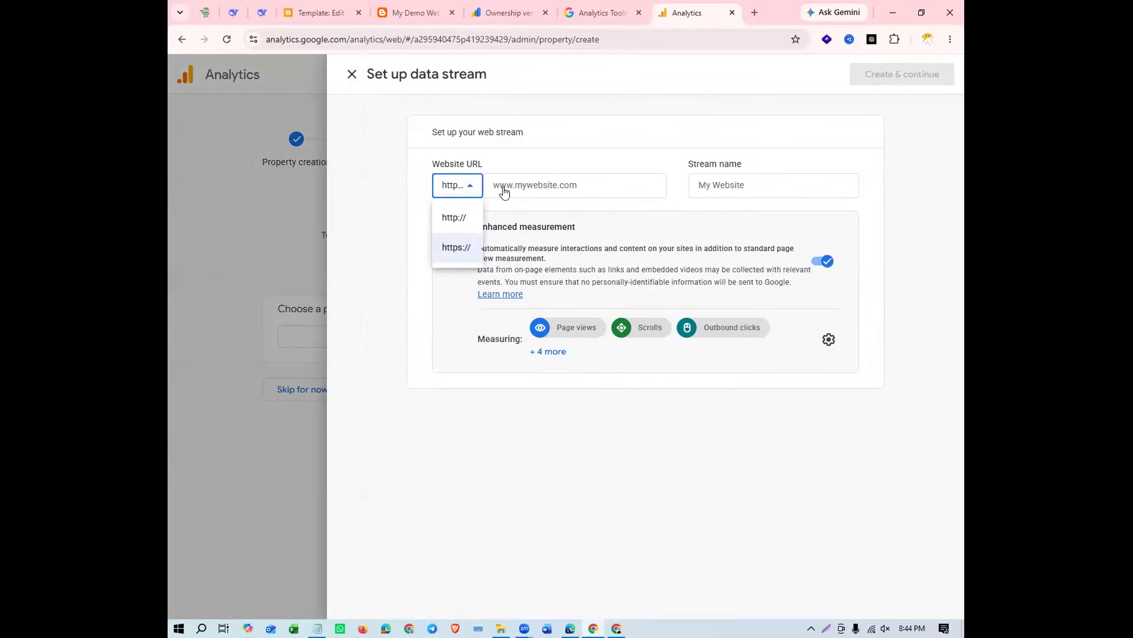
left_click(460, 364)
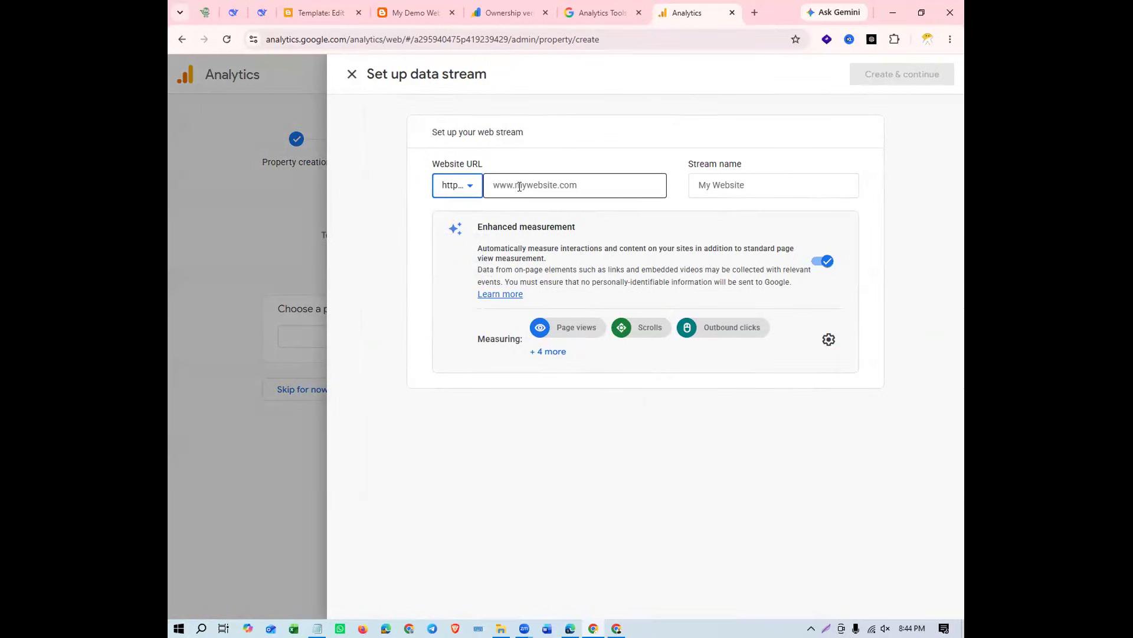
left_click(415, 13)
left_click(296, 39)
left_click(295, 39)
left_click_drag(304, 38, 238, 34)
left_click_drag(453, 39, 303, 39)
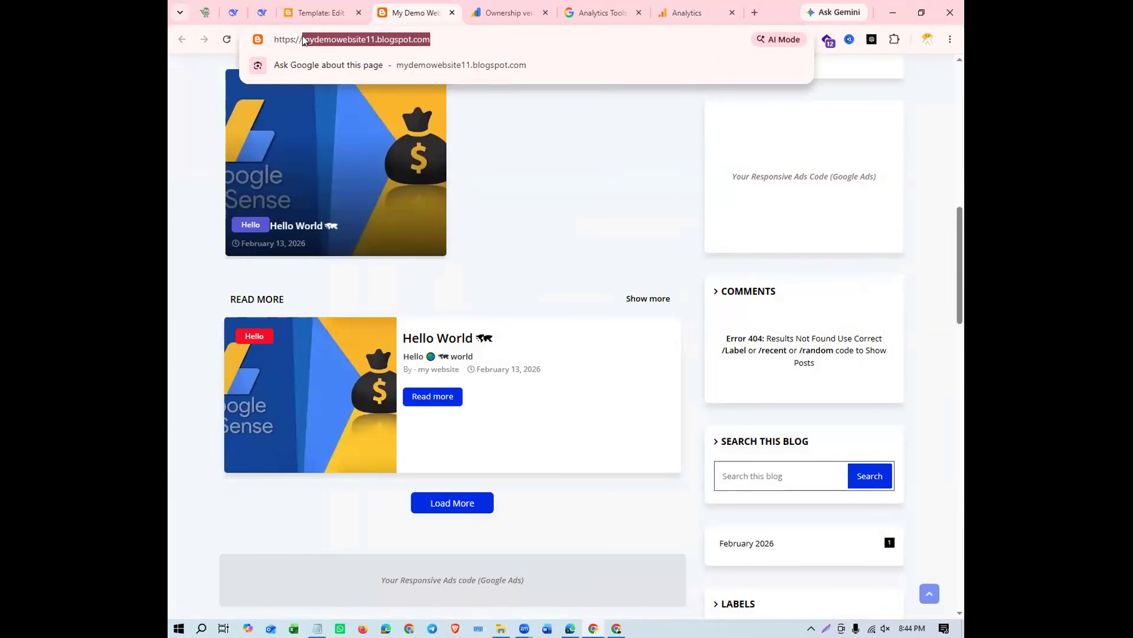
right_click(355, 40)
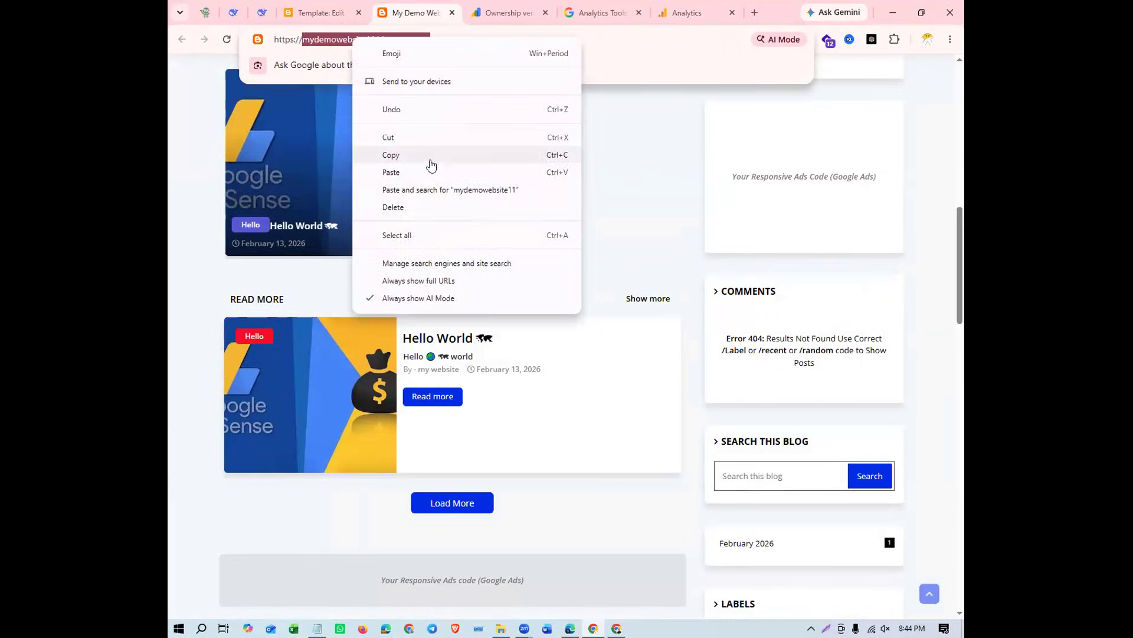
left_click(430, 161)
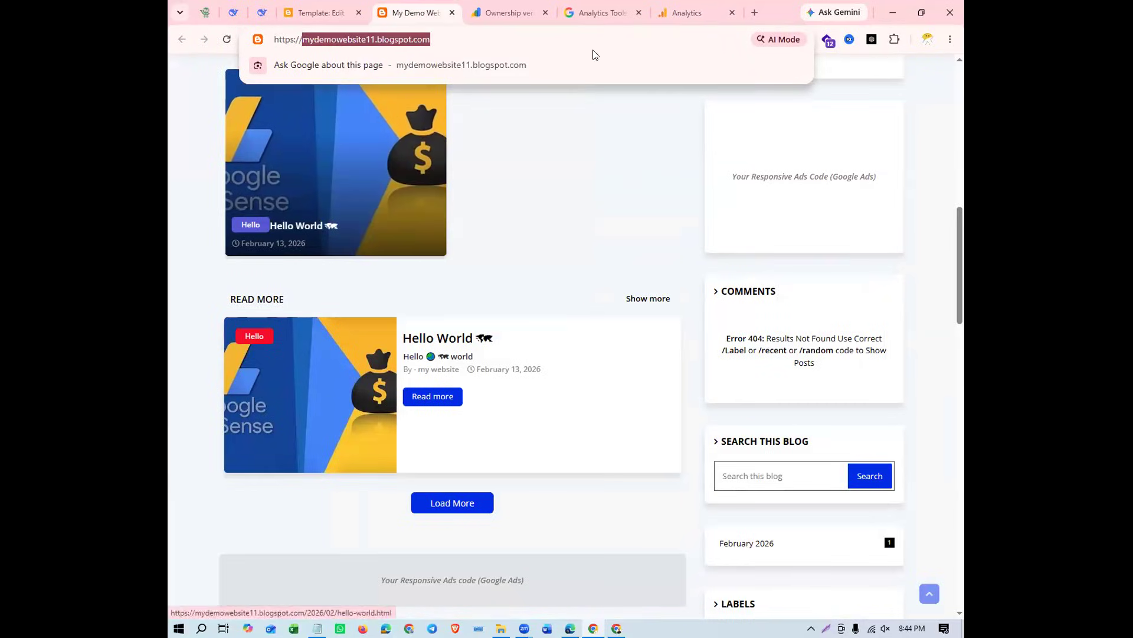
left_click(673, 13)
left_click(535, 187)
right_click(536, 177)
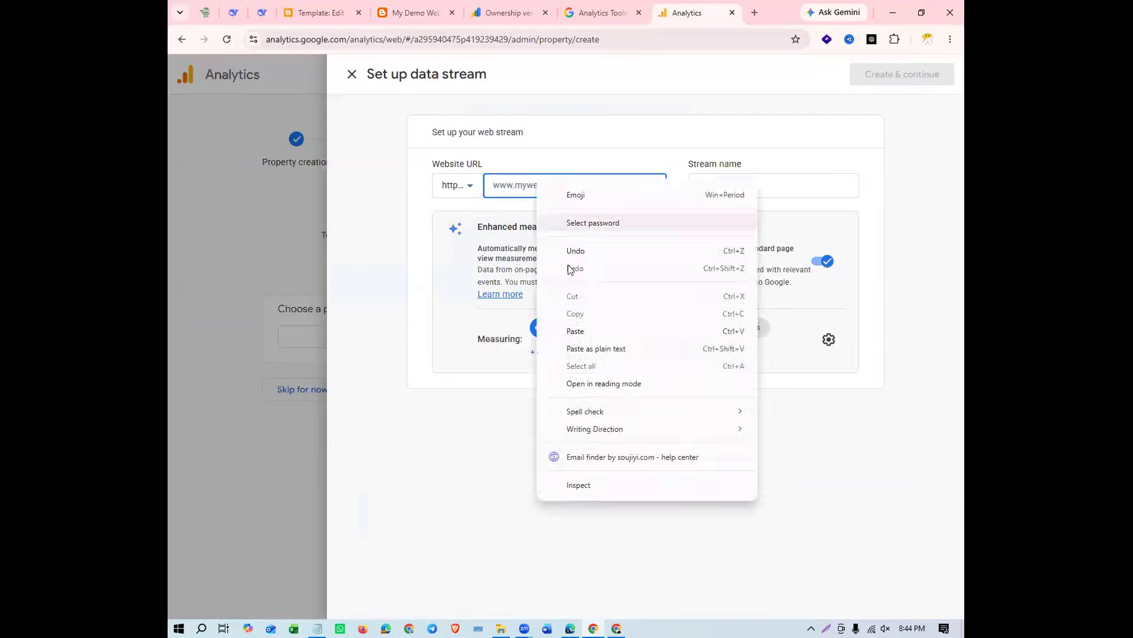
left_click(577, 329)
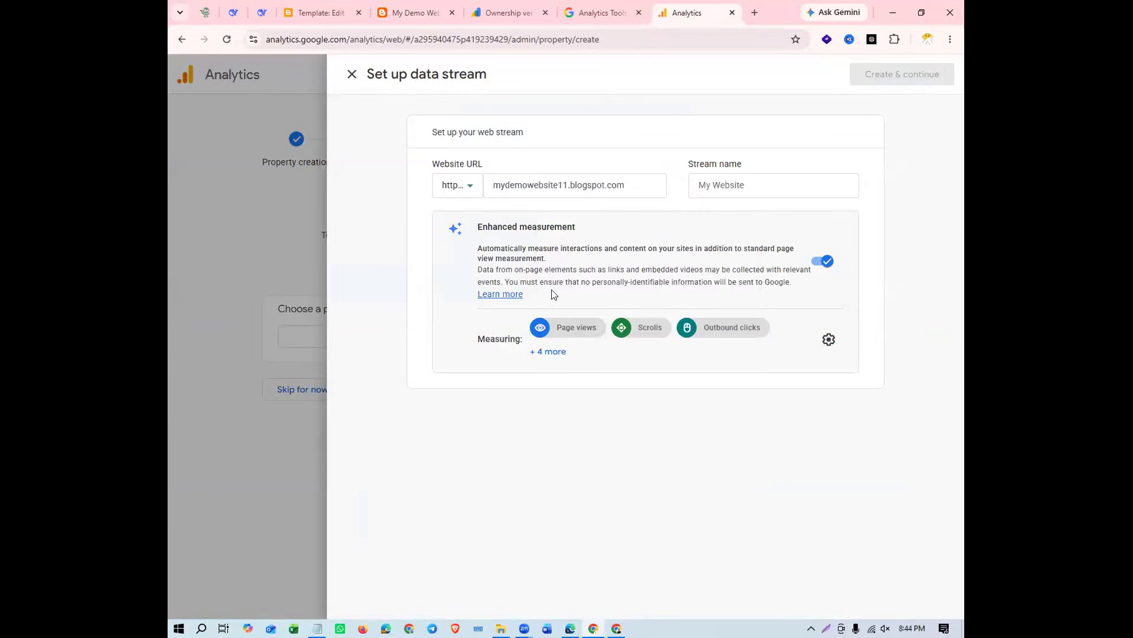
Copy mydemowebsite11 from the website URL and use it as the stream name
left_click_drag(686, 164, 751, 169)
double_click(539, 188)
right_click(560, 186)
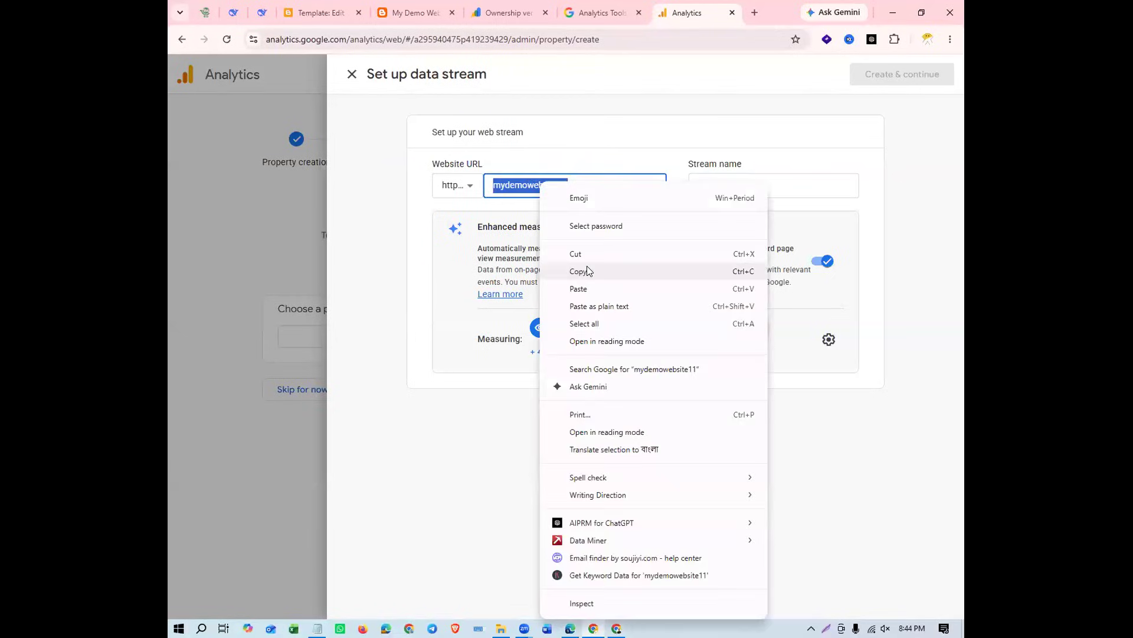
left_click(587, 266)
left_click(733, 180)
right_click(734, 180)
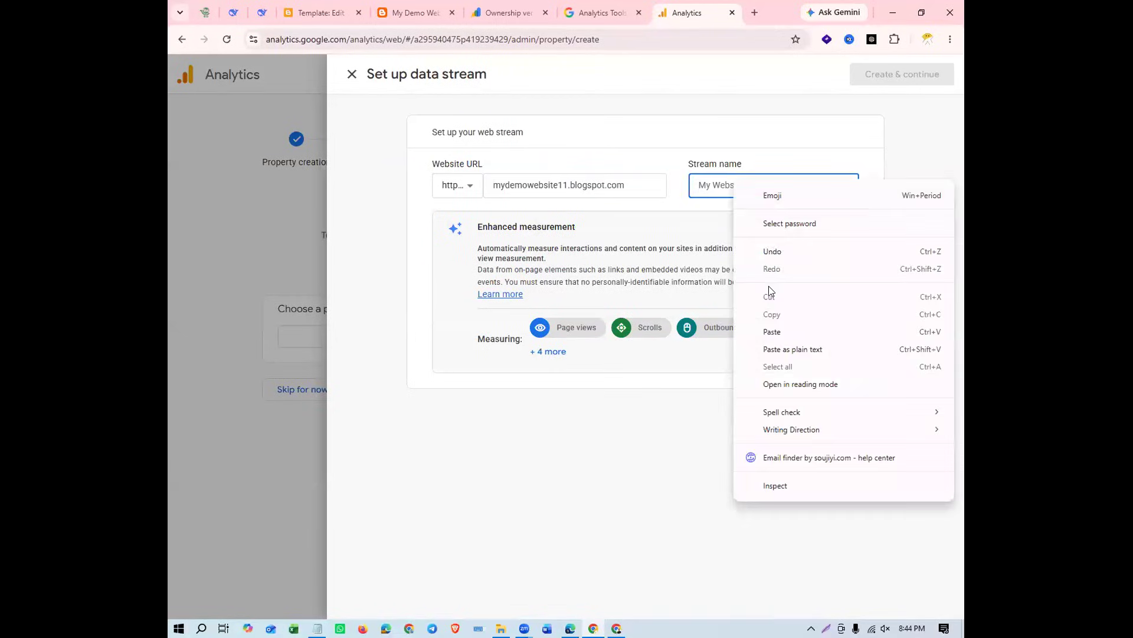
left_click(793, 329)
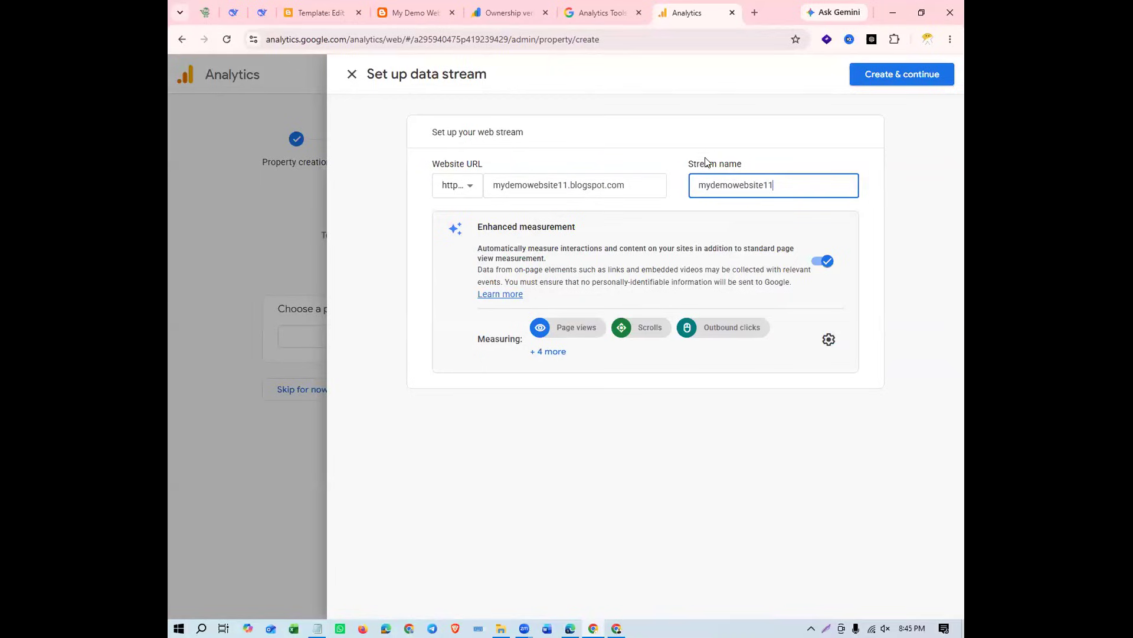
left_click(603, 162)
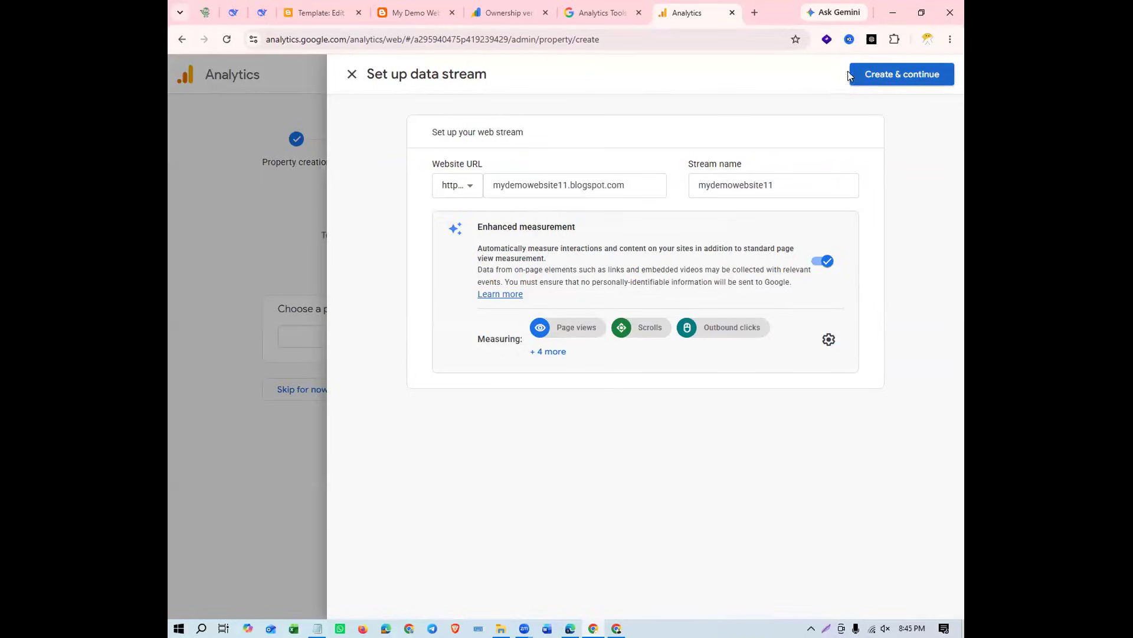
Create the web stream and continue to its Google tag setup
left_click(906, 83)
left_click(935, 80)
left_click(904, 76)
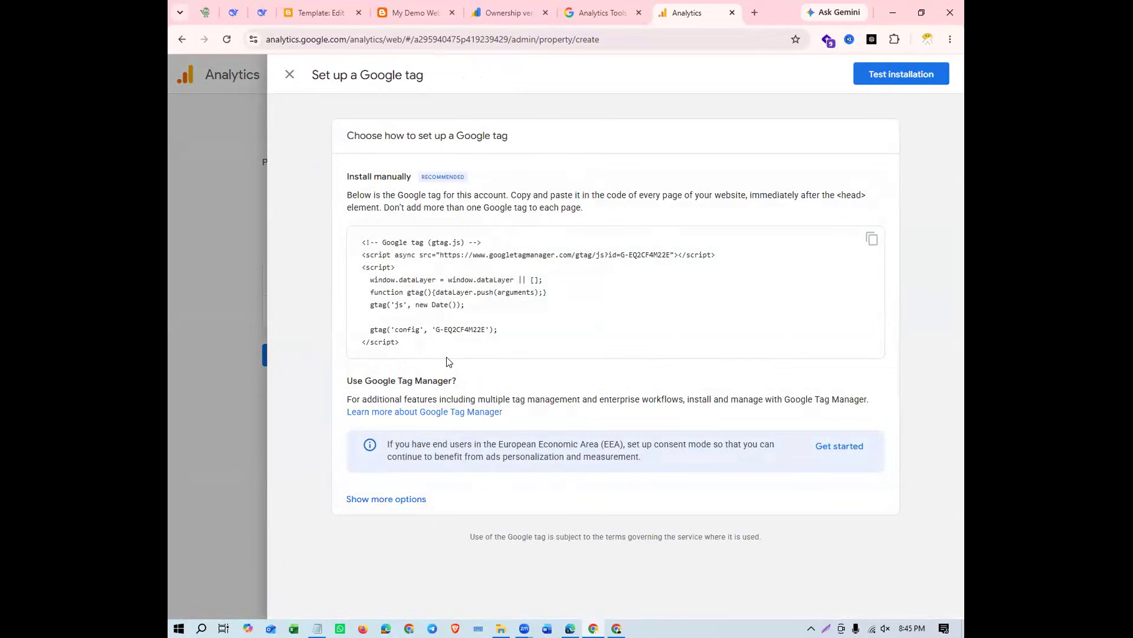
Enlarge the page and read the manual installation instructions on where to place the Google tag
left_click_drag(345, 177, 412, 178)
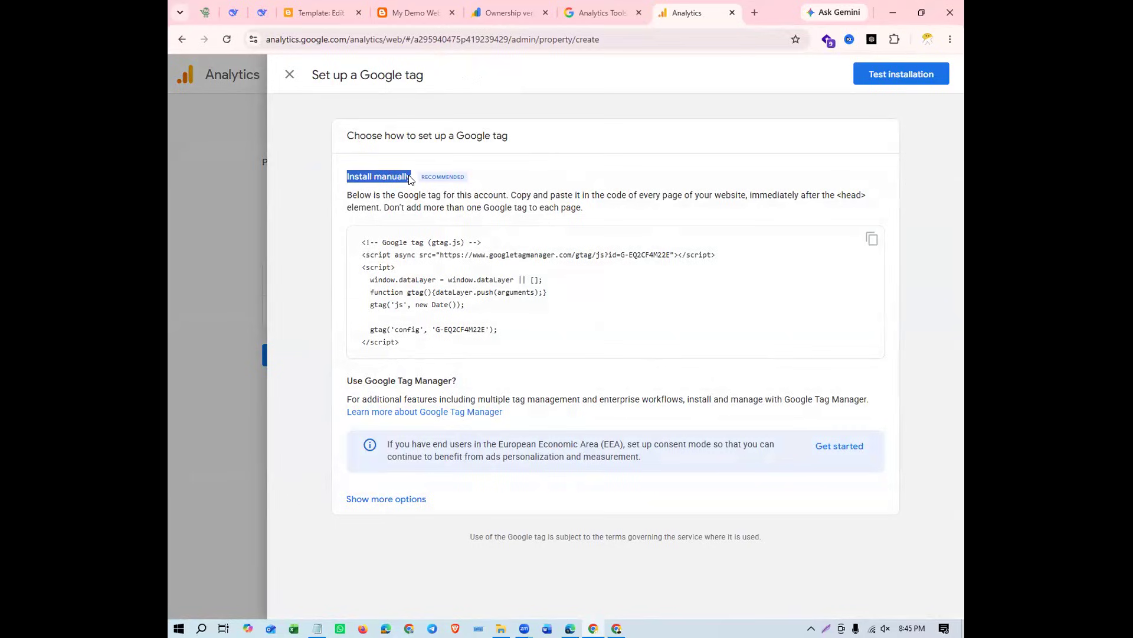
triple_click(426, 176)
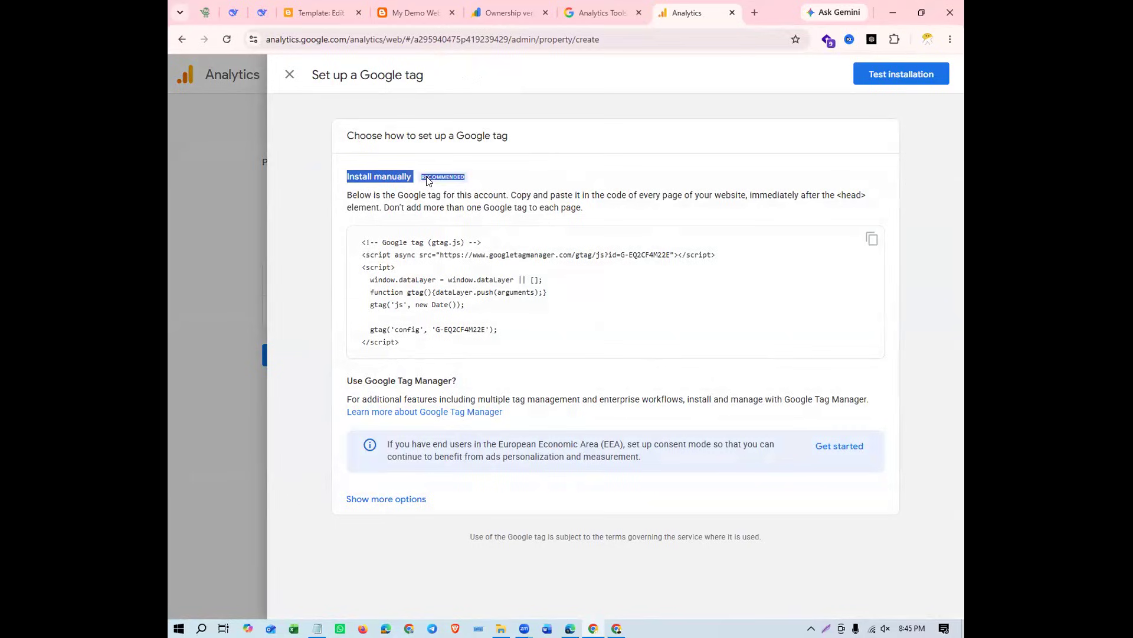
left_click(524, 171)
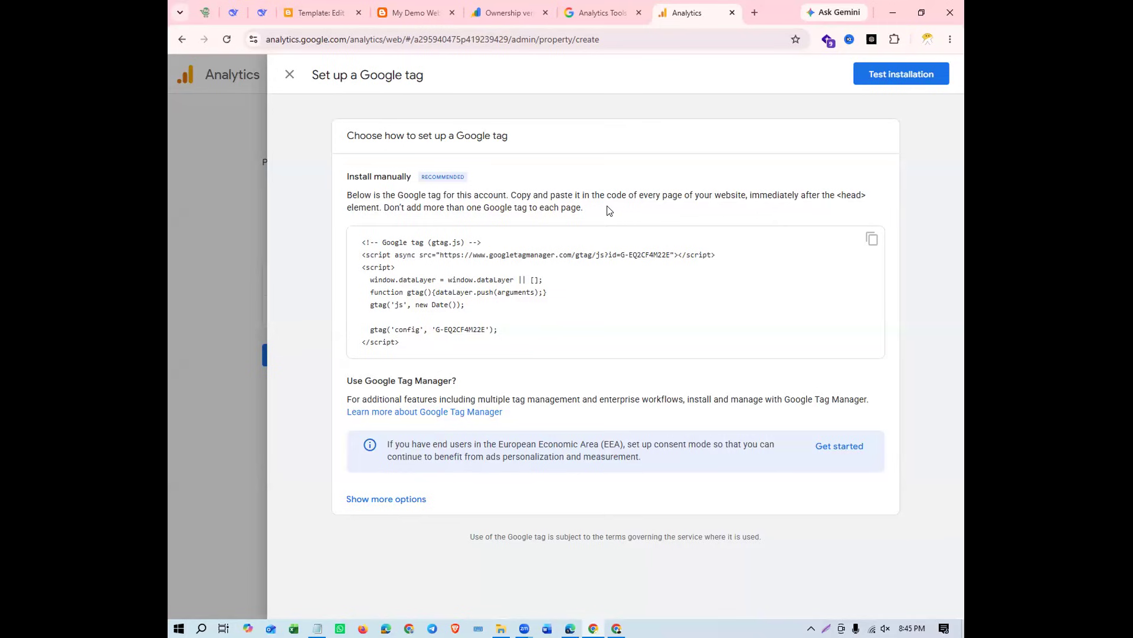
left_click_drag(590, 208, 346, 200)
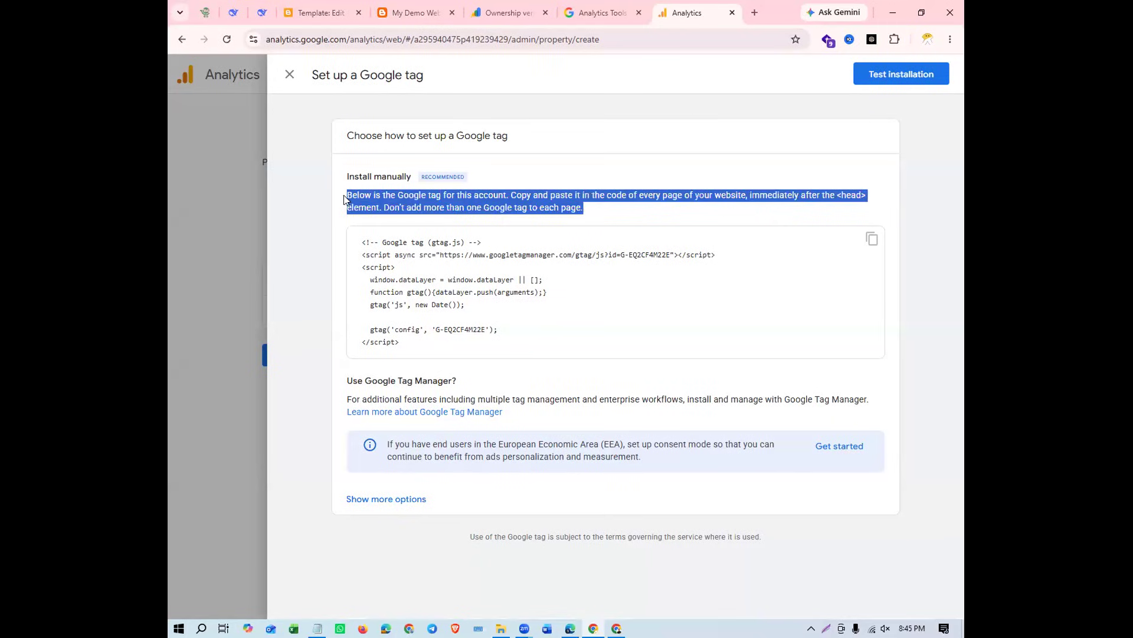
key("ctrl+plus")
key("ctrl+plus")
key("ctrl+plus")
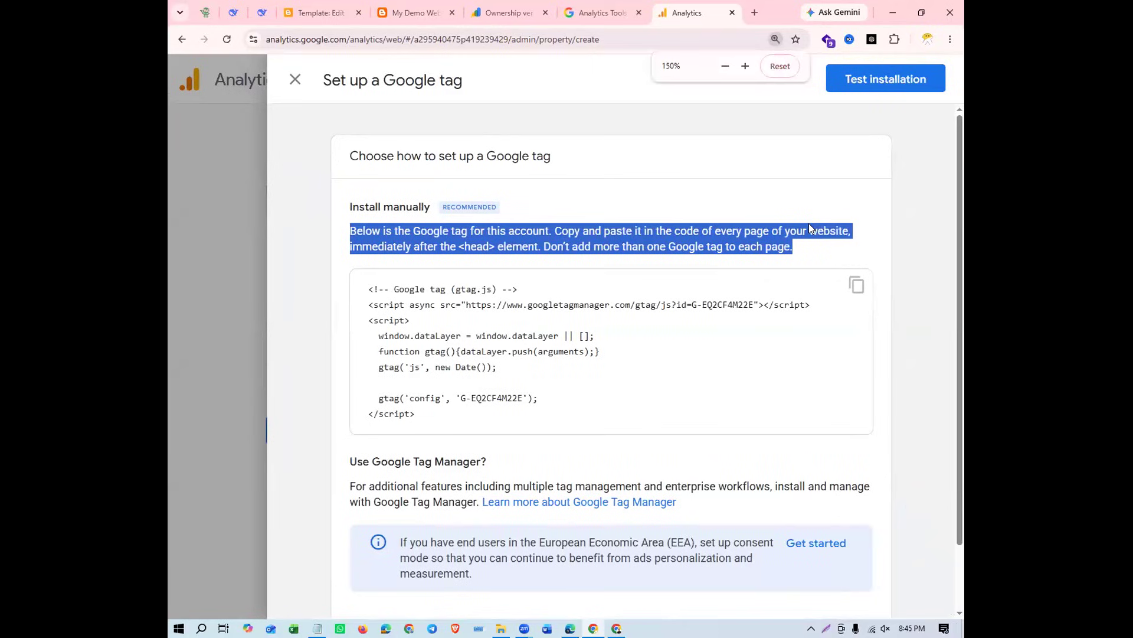
key("ctrl+plus")
left_click(830, 222)
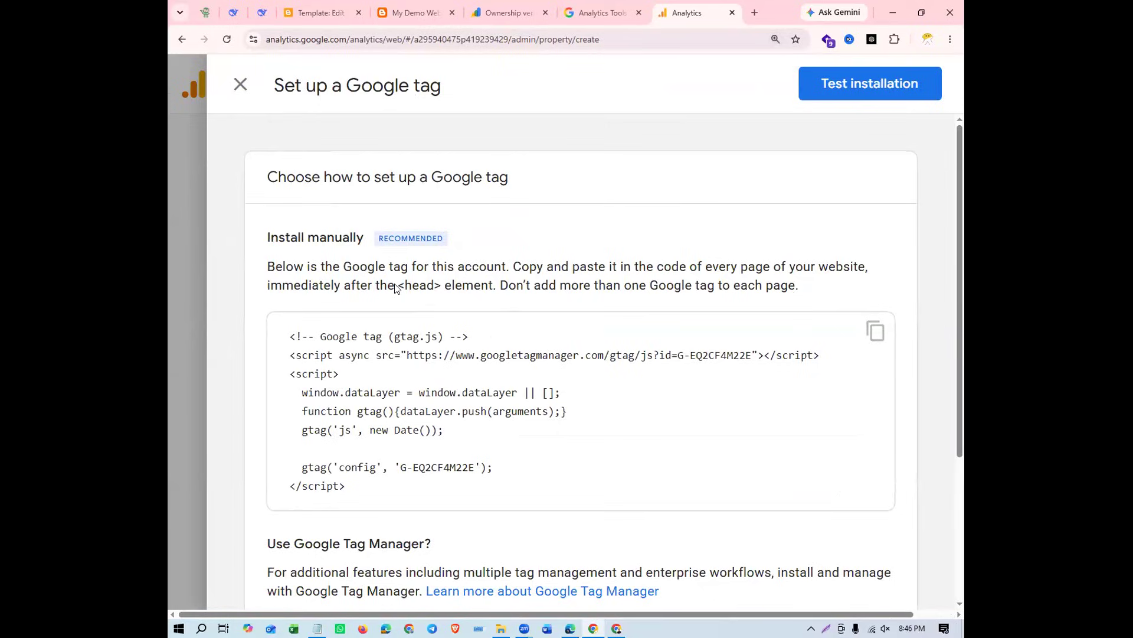
left_click_drag(263, 265, 816, 286)
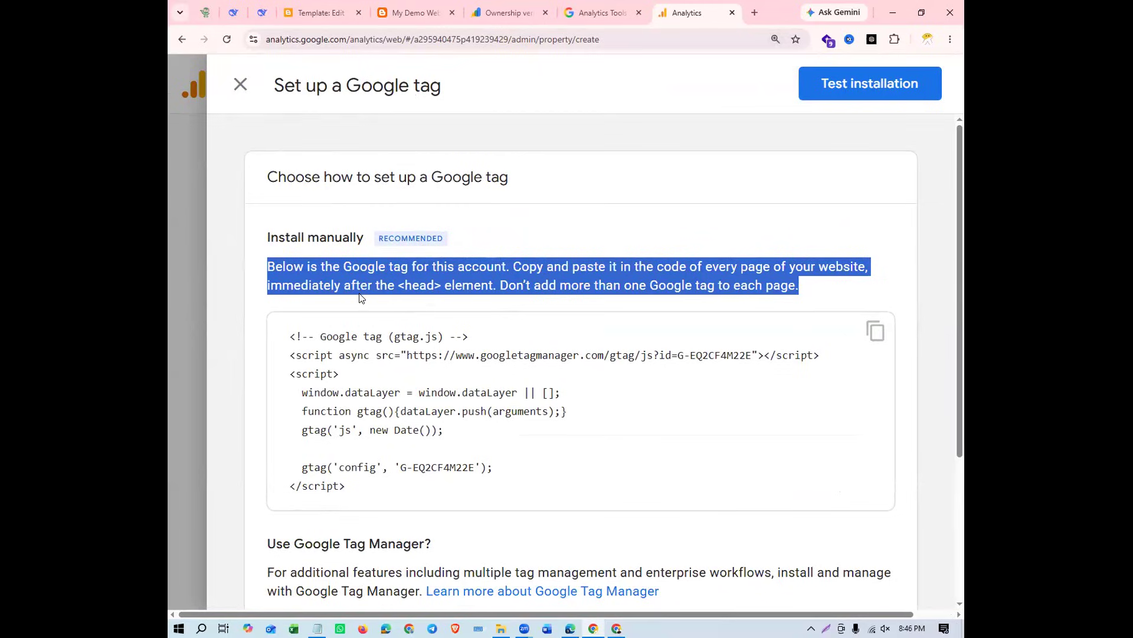
left_click(412, 289)
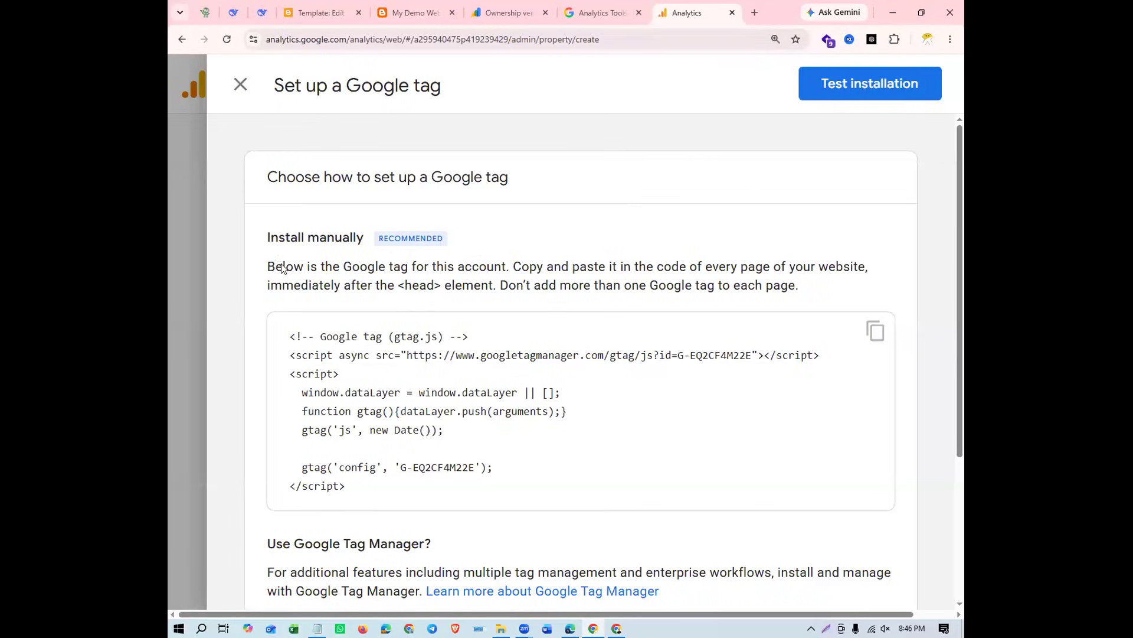
left_click_drag(270, 265, 827, 286)
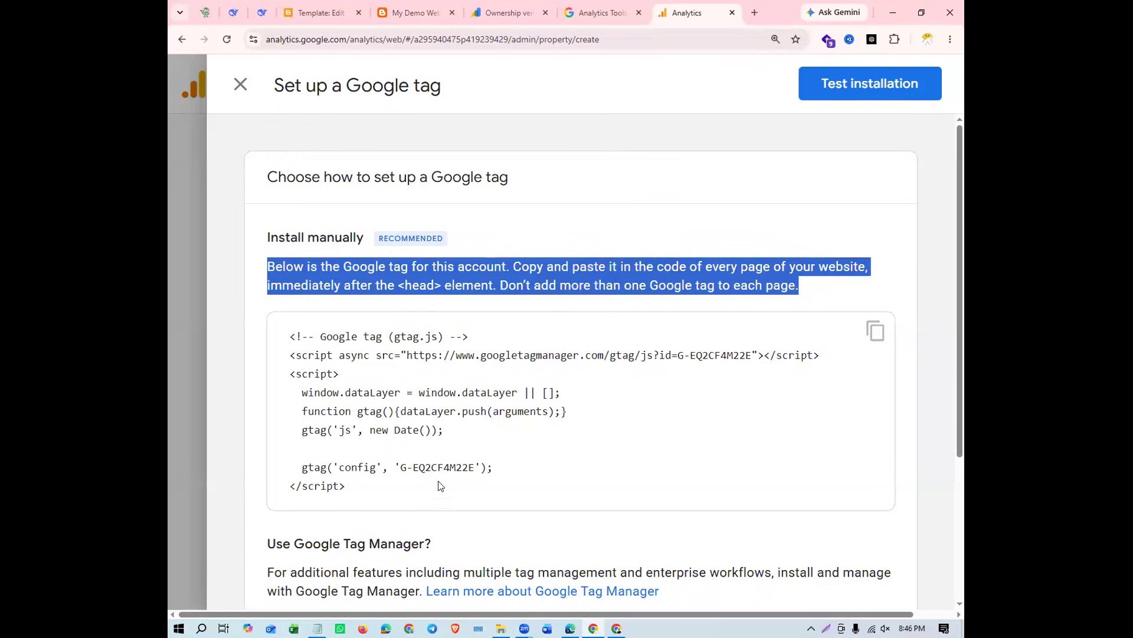
Copy the Google tag code and paste it into the open Notepad document, replacing its whole content
left_click(835, 375)
left_click(874, 331)
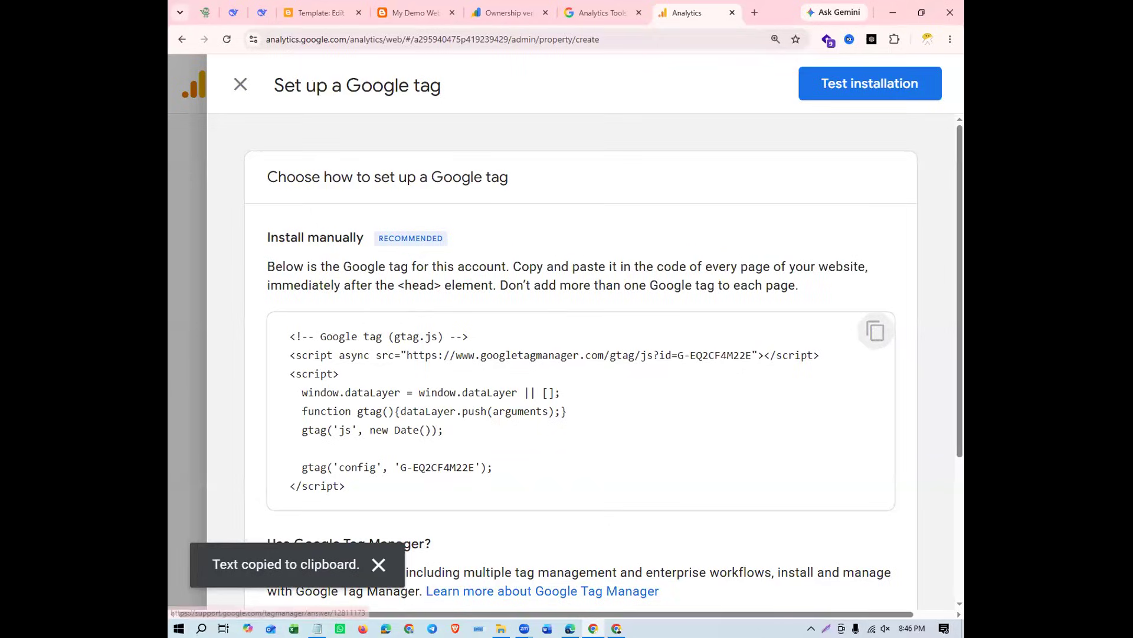
left_click(318, 628)
left_click(505, 354)
key("ctrl+a")
key("ctrl+v")
scroll(506, 354, "down", 5)
scroll(495, 356, "up", 3)
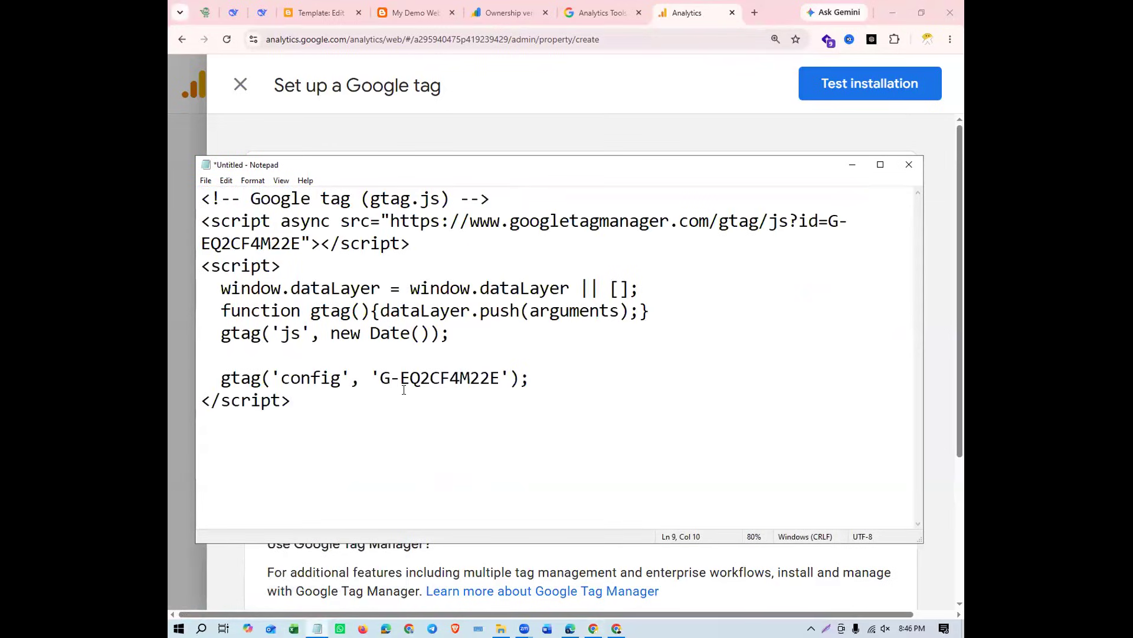
Locate the measurement ID in the config line of the pasted tag code and minimize Notepad
left_click(380, 378)
left_click_drag(379, 378, 500, 378)
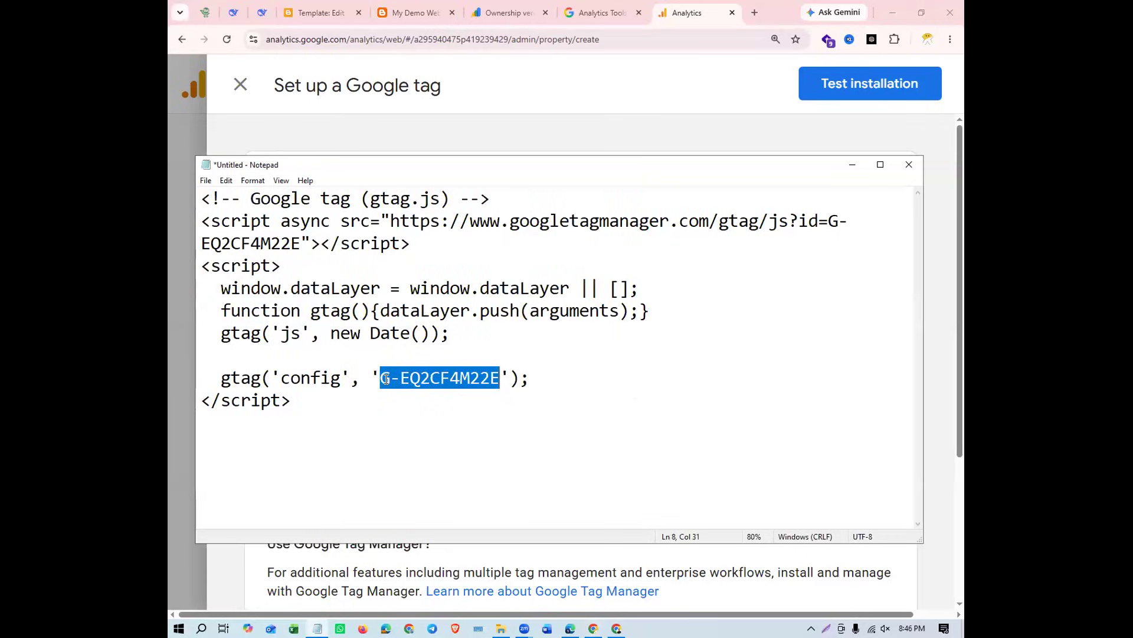
left_click(548, 381)
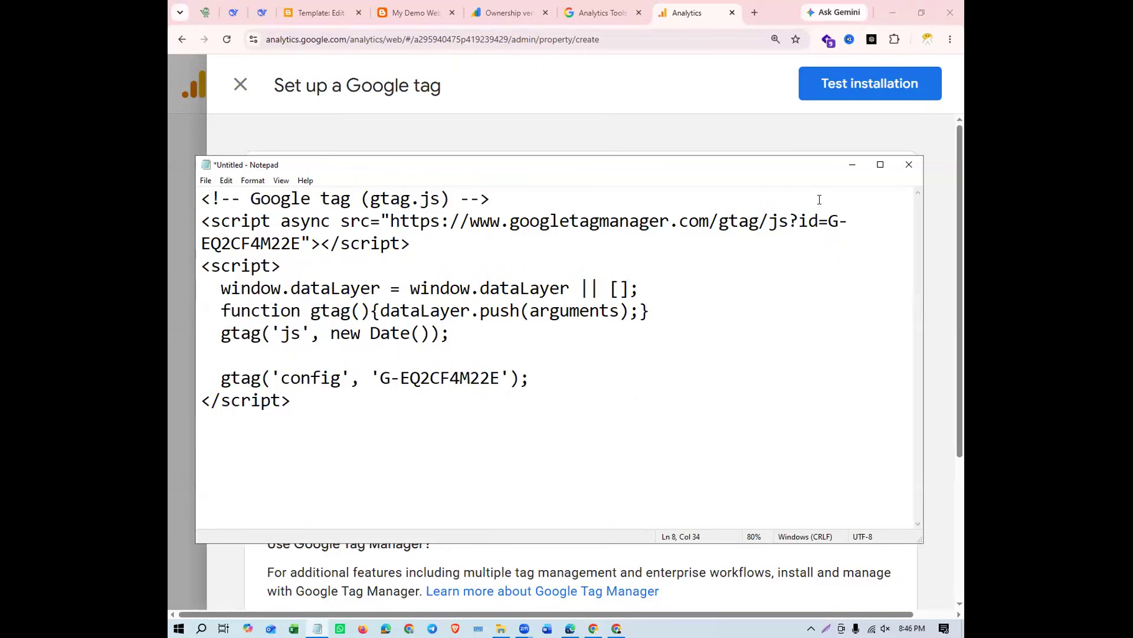
left_click(852, 165)
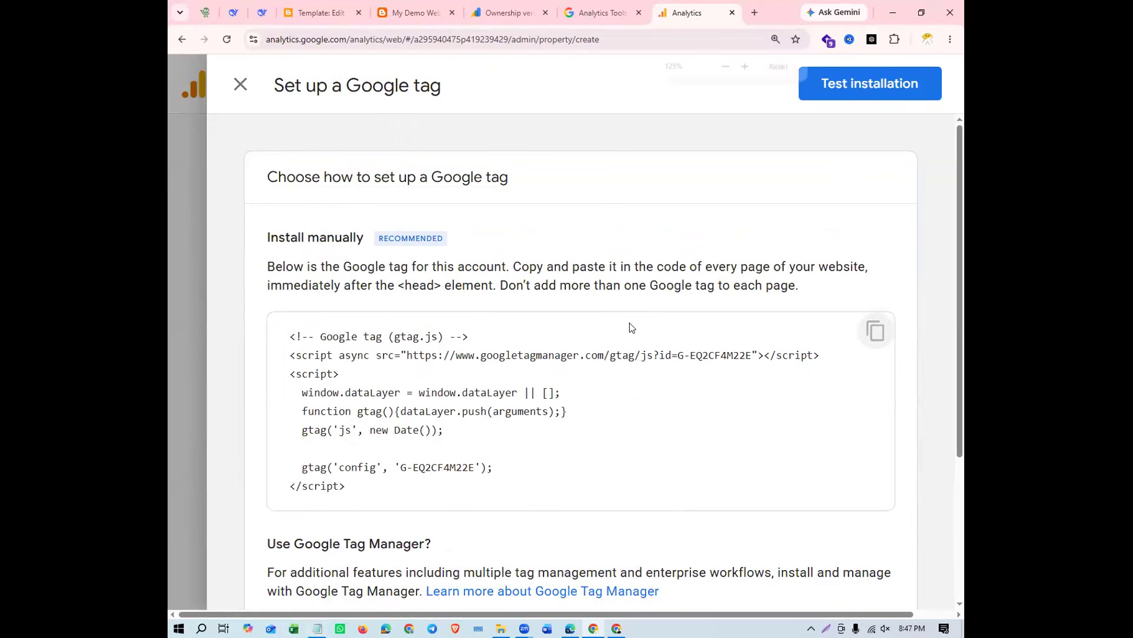
Return the Google tag setup page to 100% zoom and copy the manual installation tag code again
key("ctrl+minus")
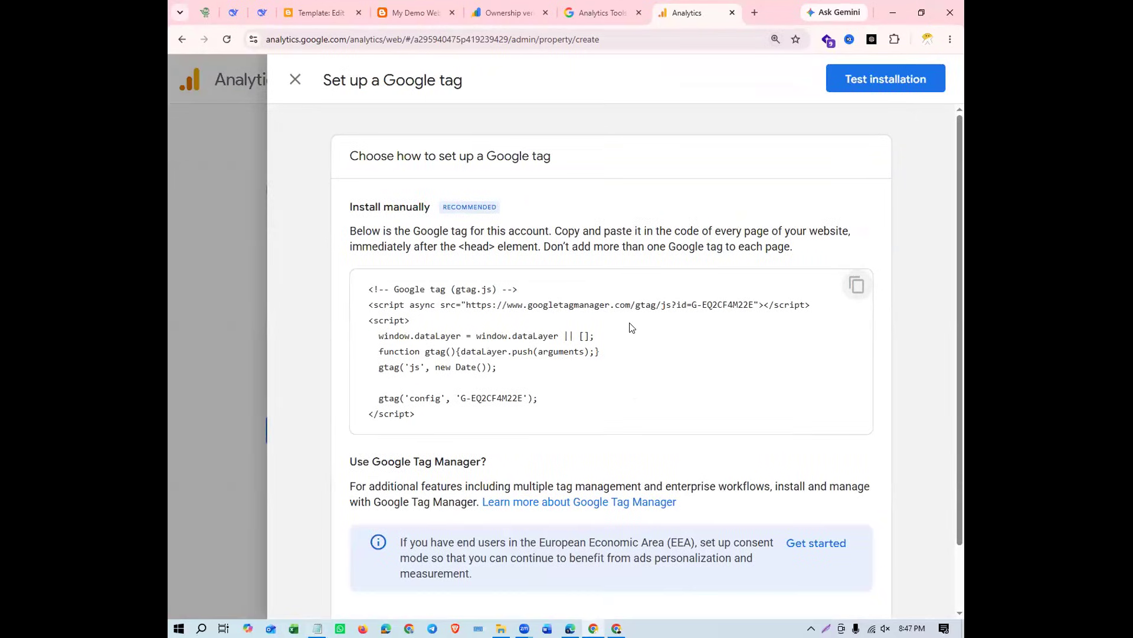
scroll(631, 328, "down", 1)
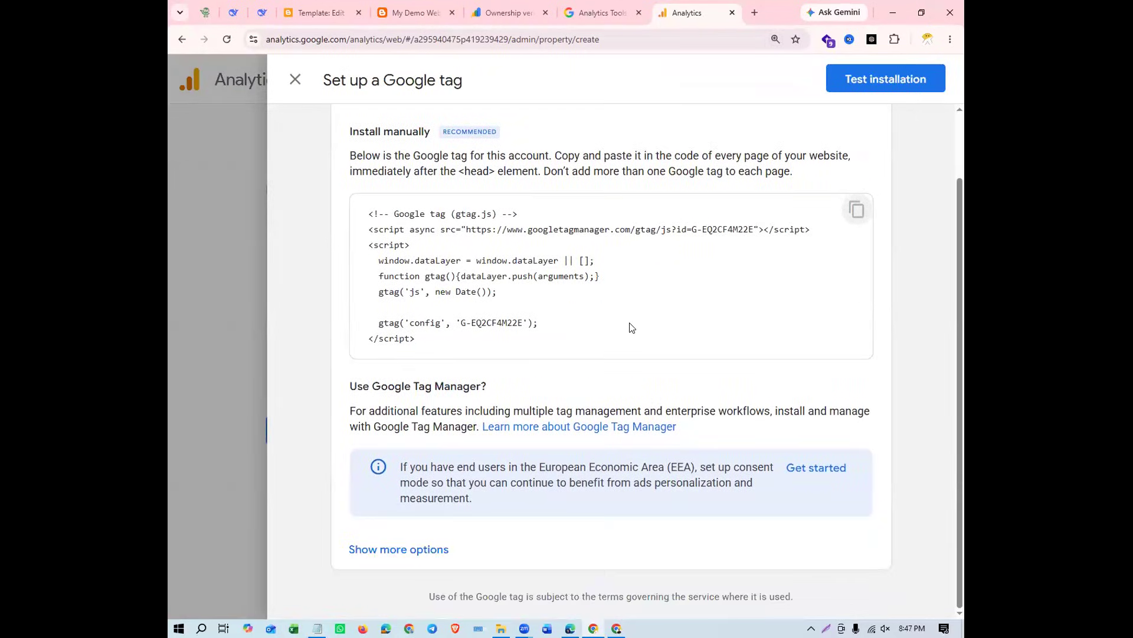
scroll(631, 328, "up", 1)
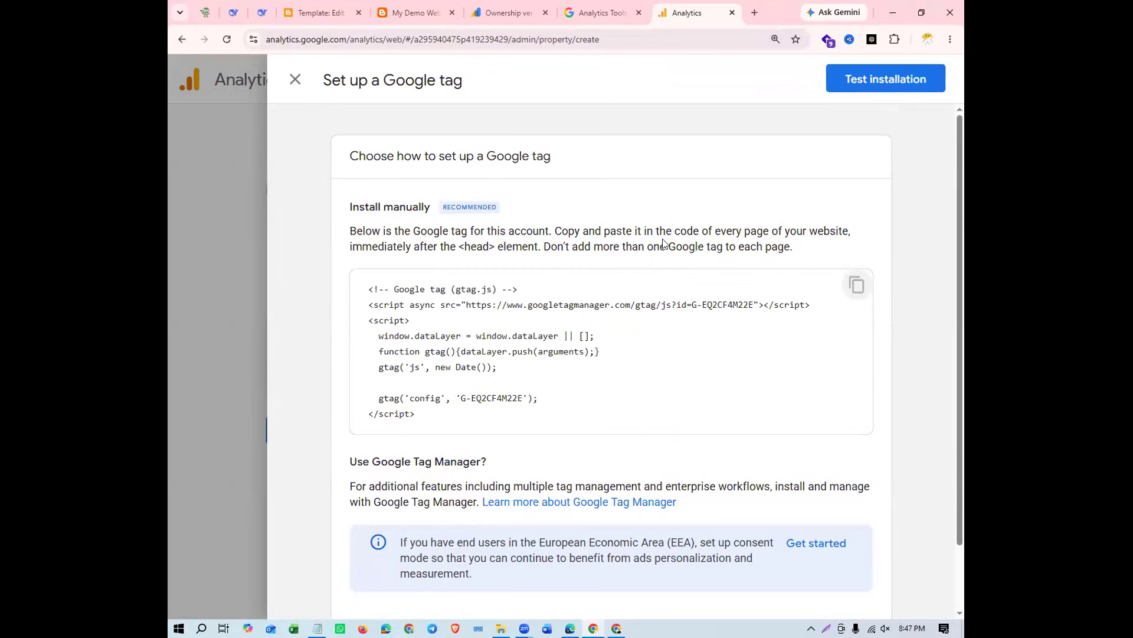
key("ctrl+minus")
key("ctrl+minus")
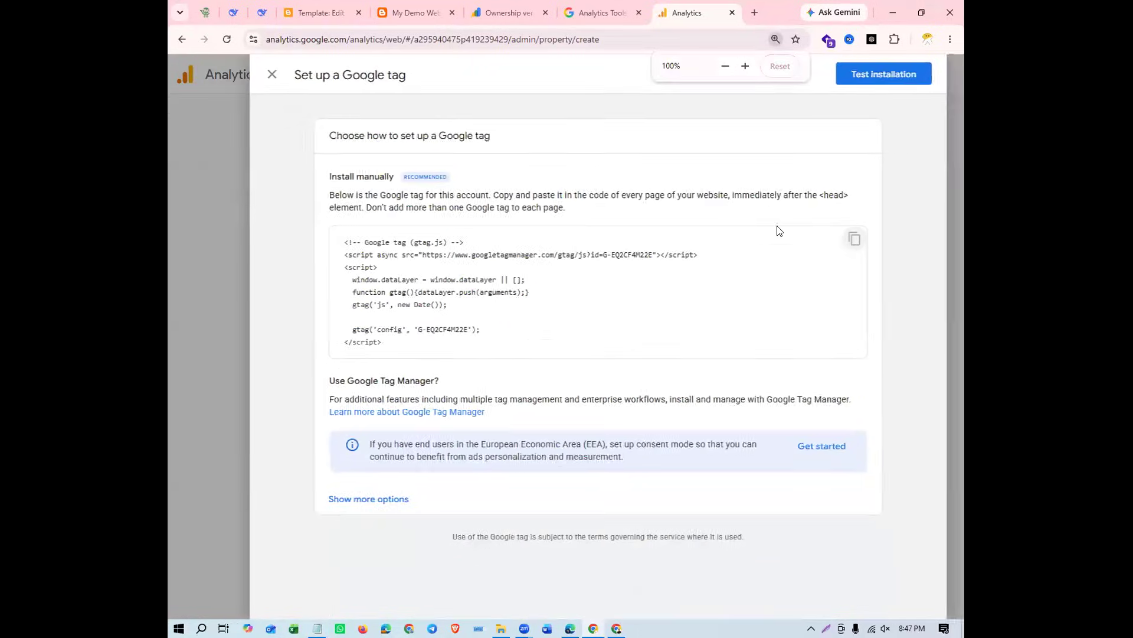
left_click(865, 242)
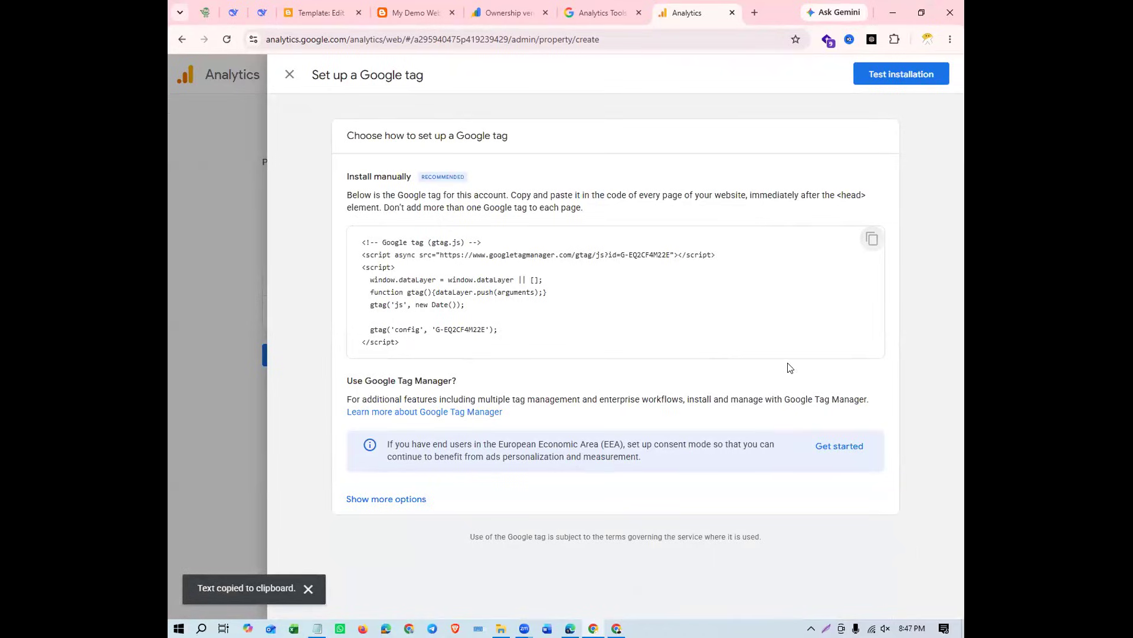
left_click(873, 239)
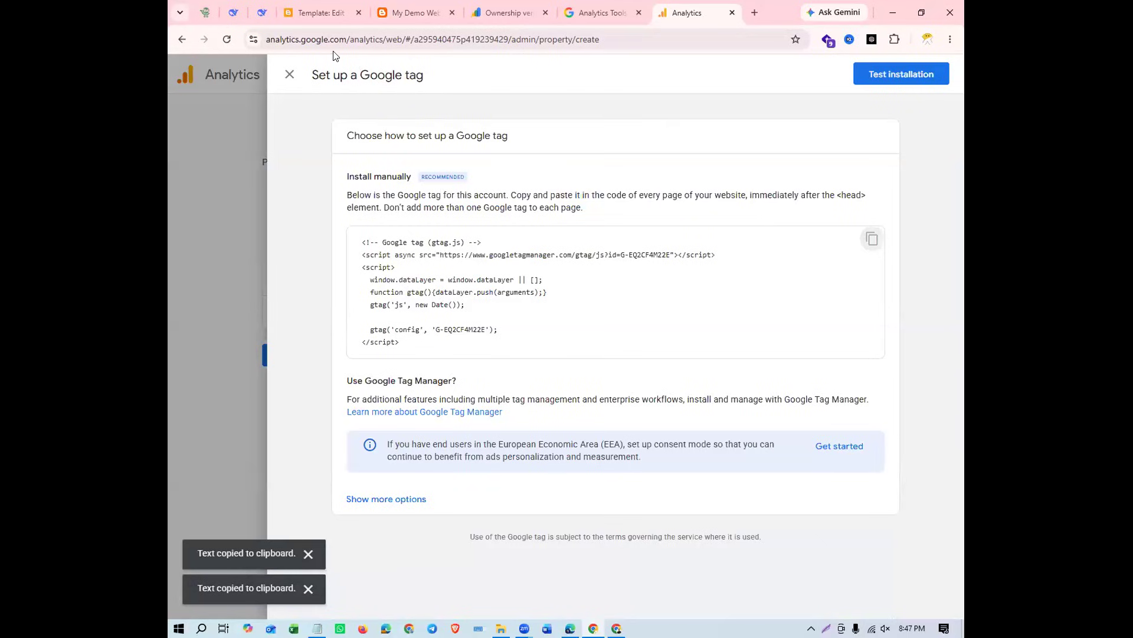
Paste the Google tag code into the Blogger theme HTML on a new line below the google-site-verification meta tag and save the theme
left_click(321, 16)
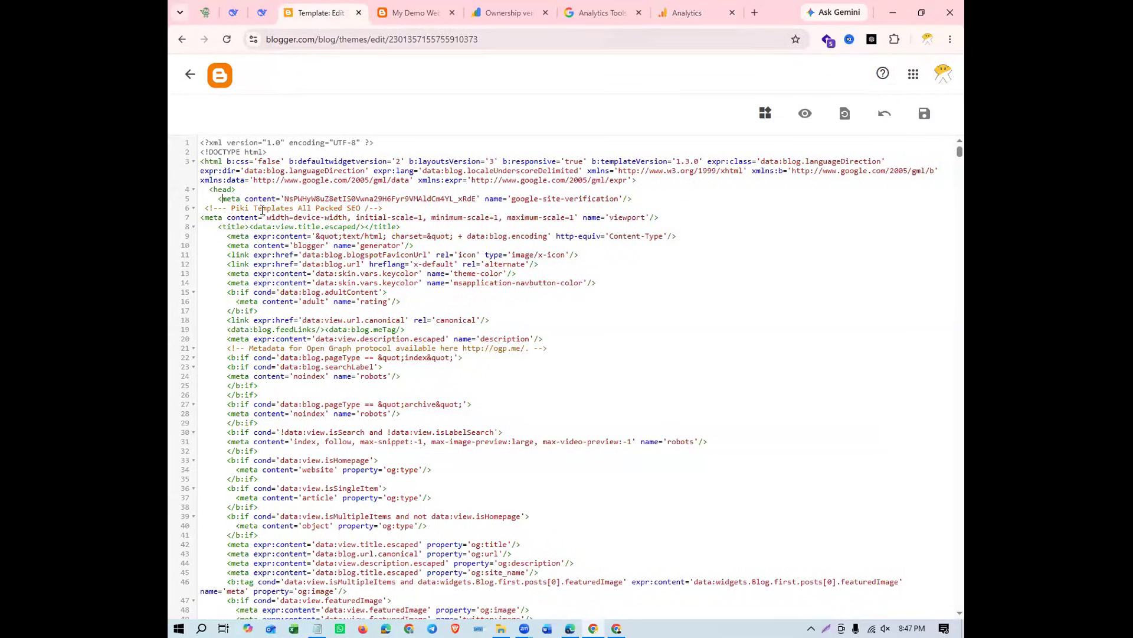
key("ctrl+plus")
key("ctrl+plus")
left_click_drag(243, 301, 847, 305)
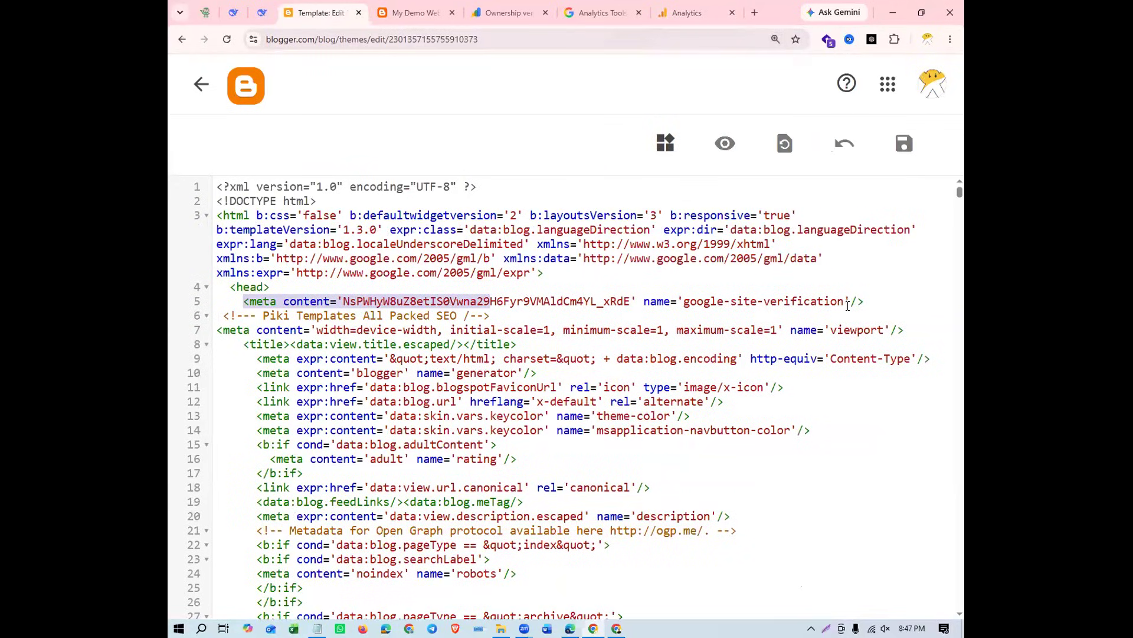
left_click(876, 300)
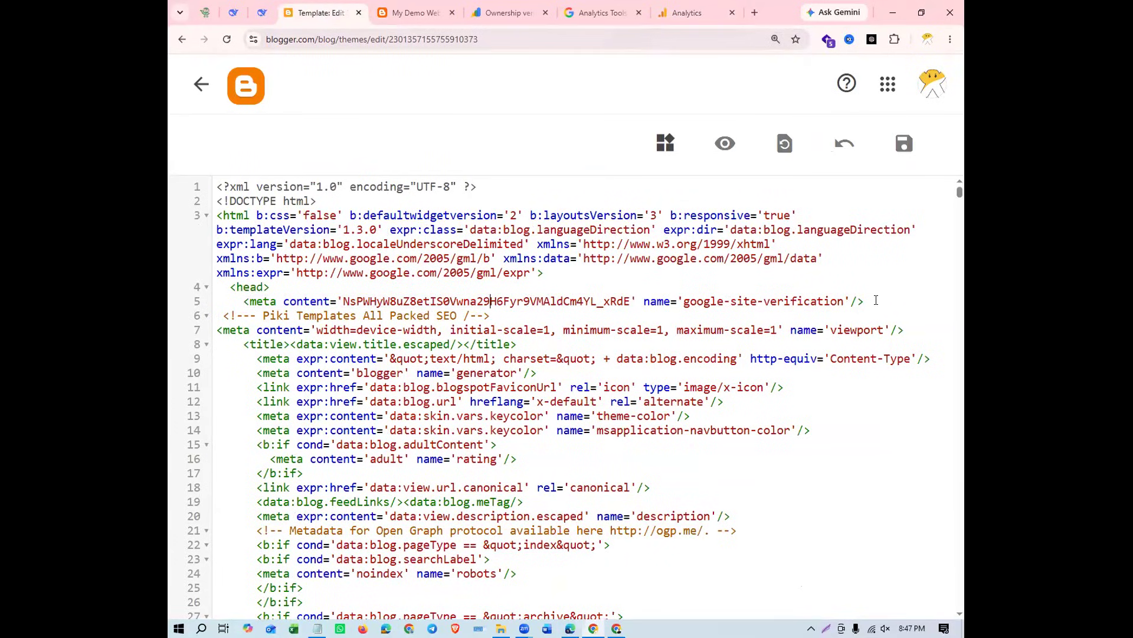
key("Return")
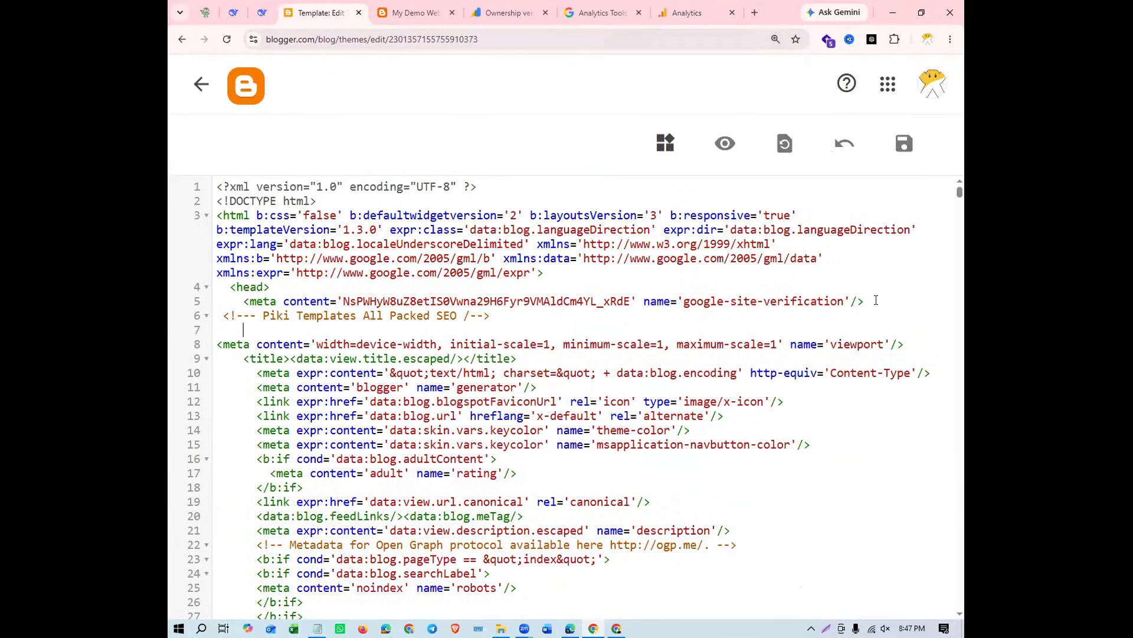
key("BackSpace")
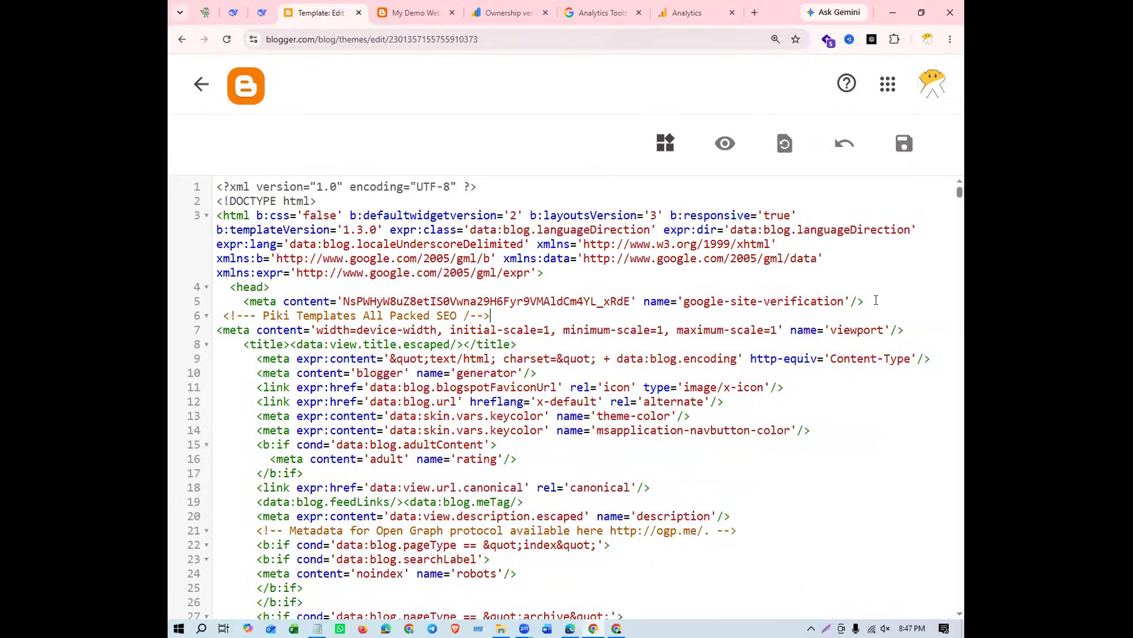
key("Return")
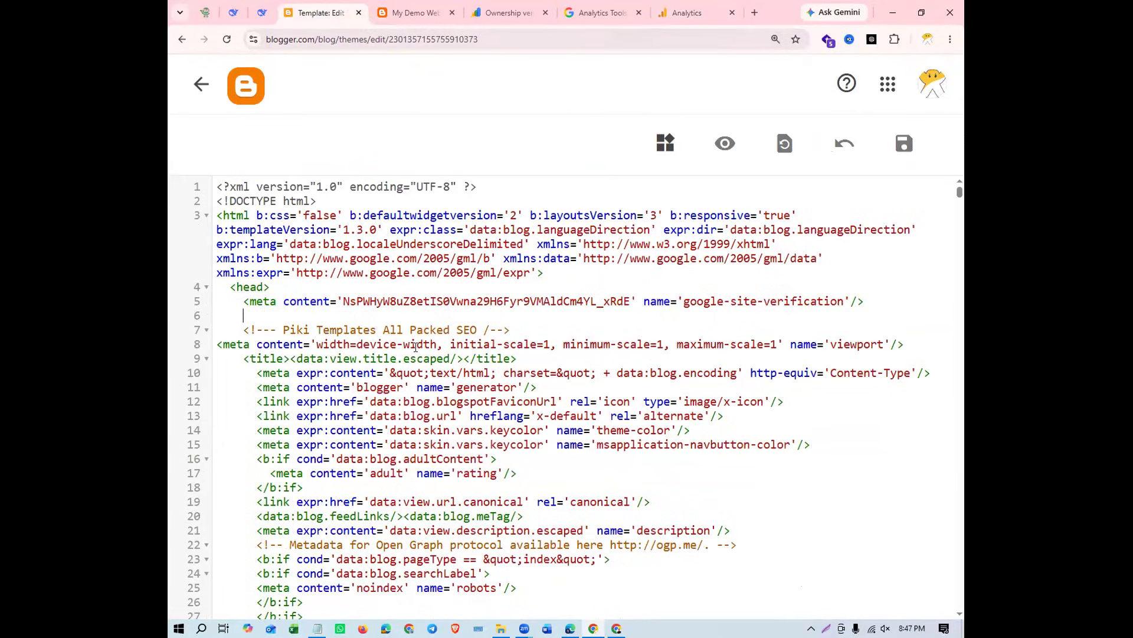
key("ctrl+v")
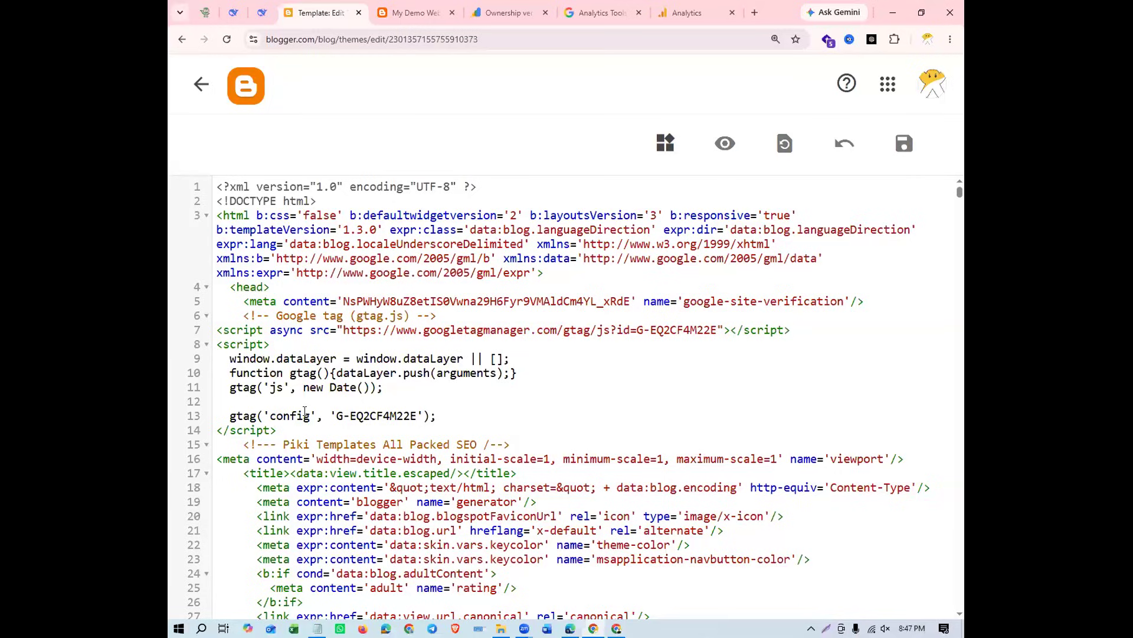
left_click(901, 153)
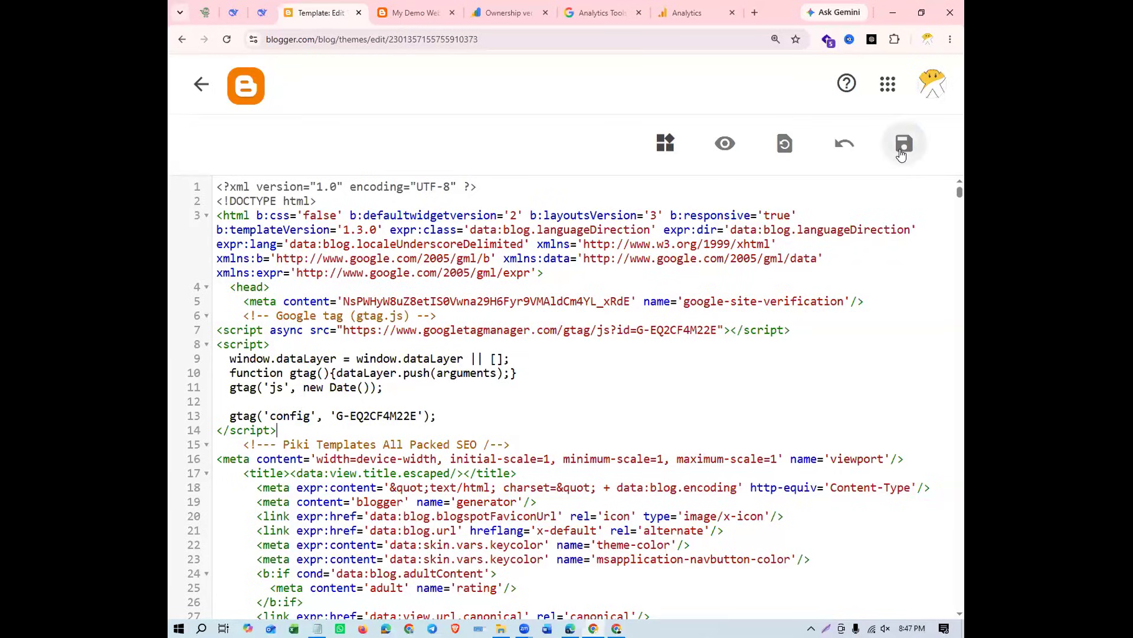
left_click(901, 153)
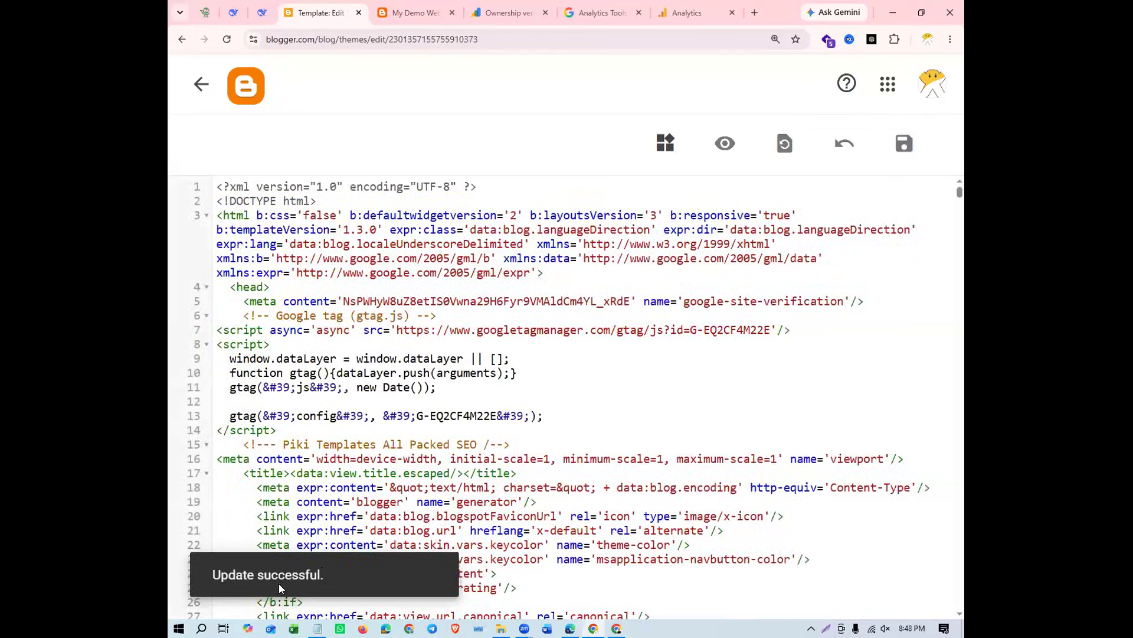
Reset the Blogger theme editor's page zoom to 100%
type("--")
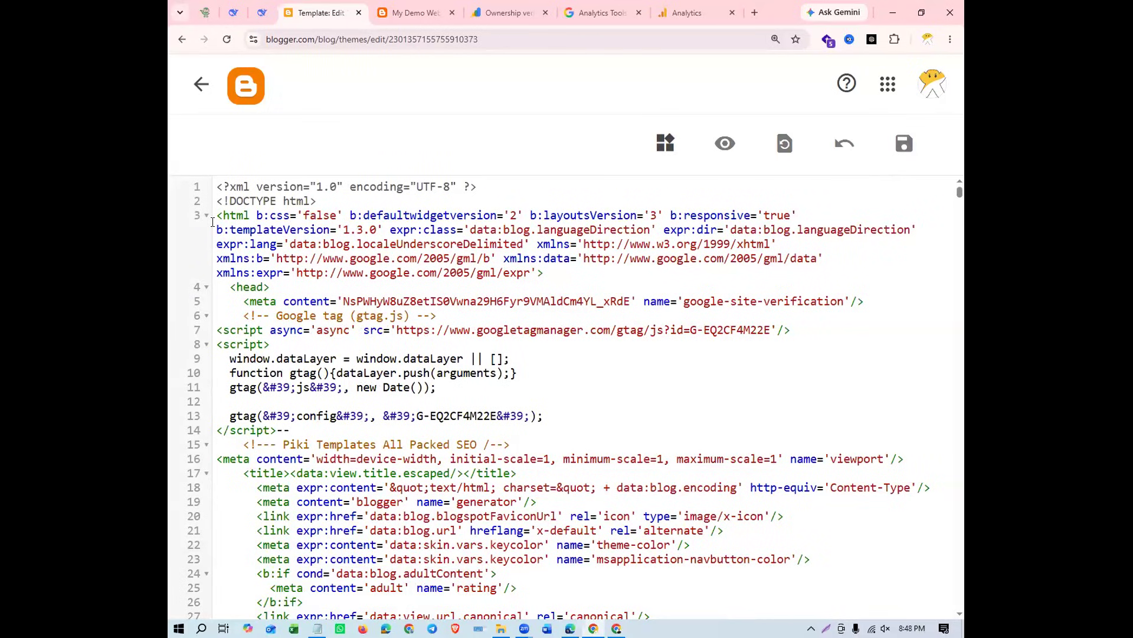
left_click(776, 39)
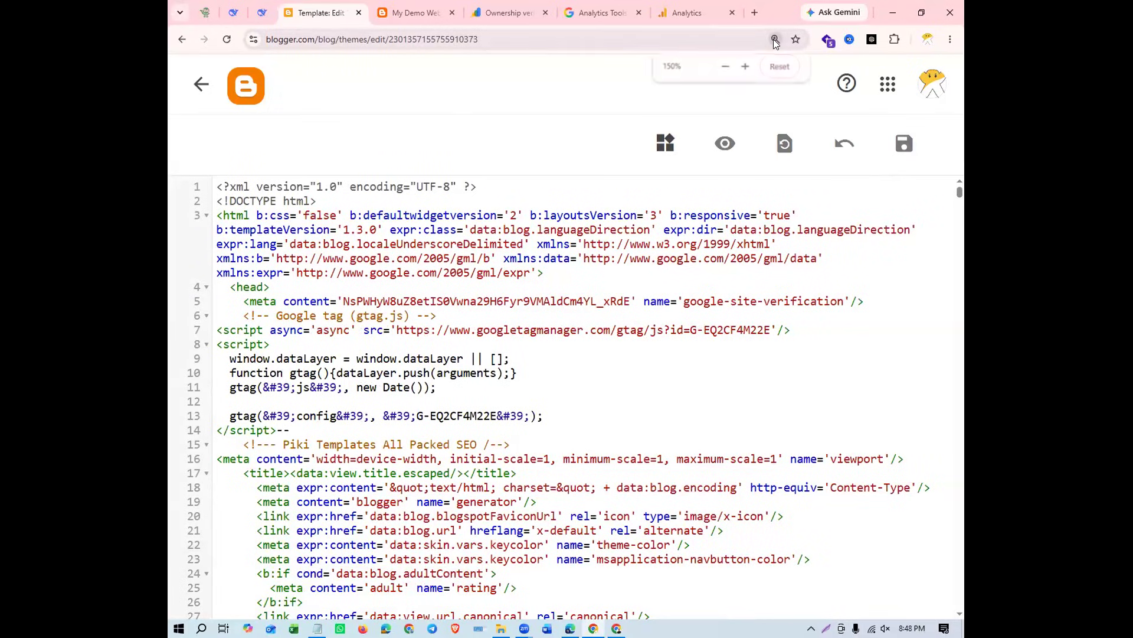
left_click(778, 66)
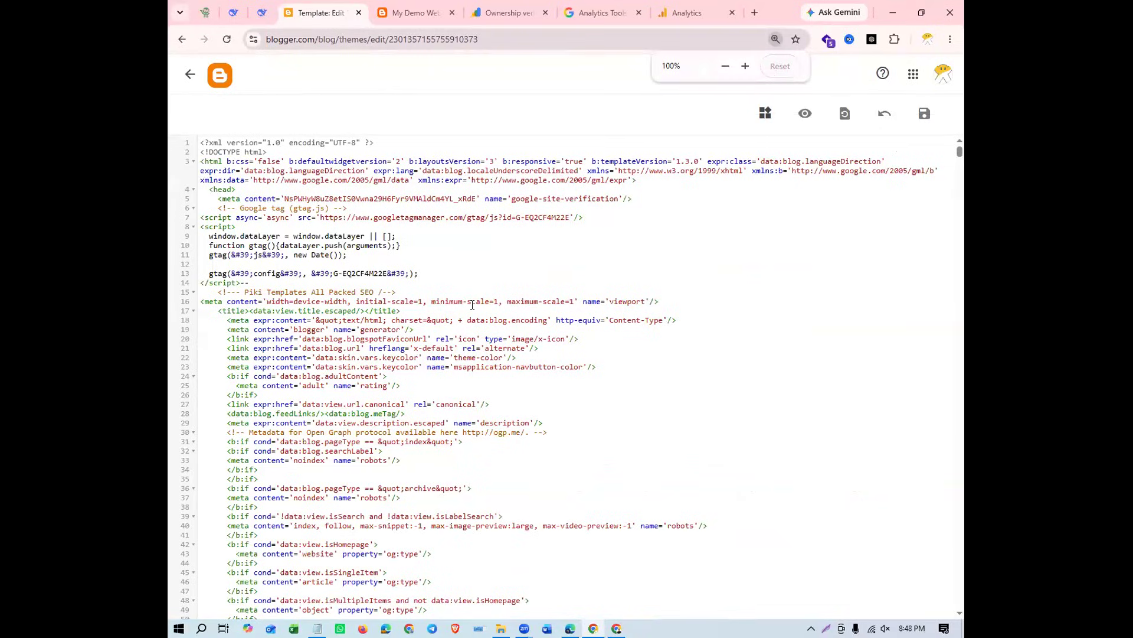
left_click(447, 270)
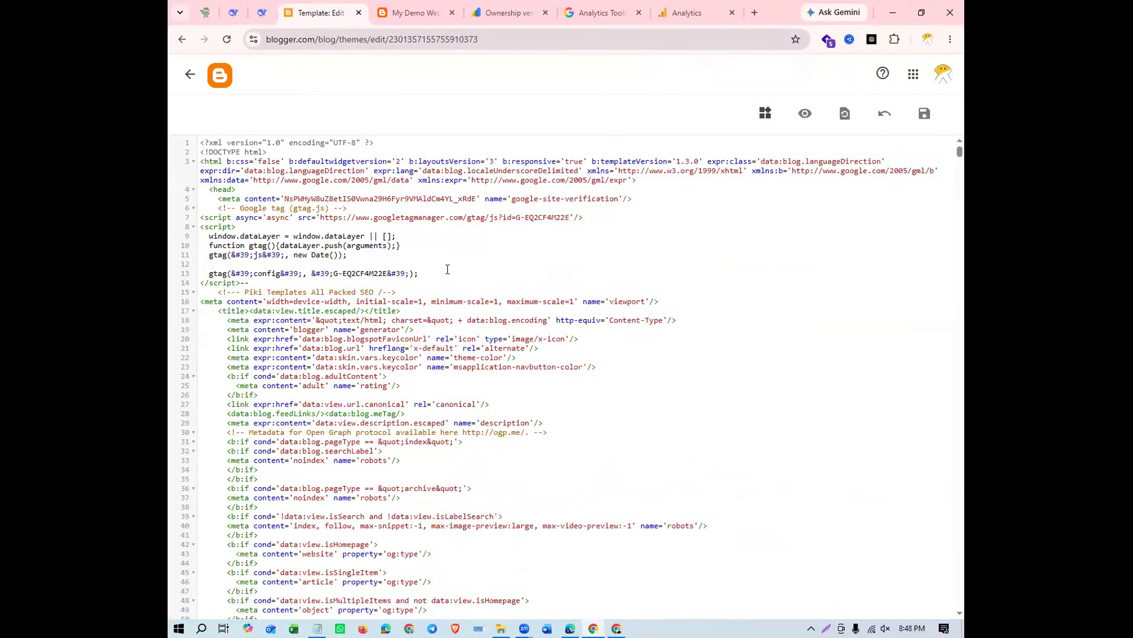
Test the Google tag installation in Analytics and confirm the tag setup
left_click(682, 16)
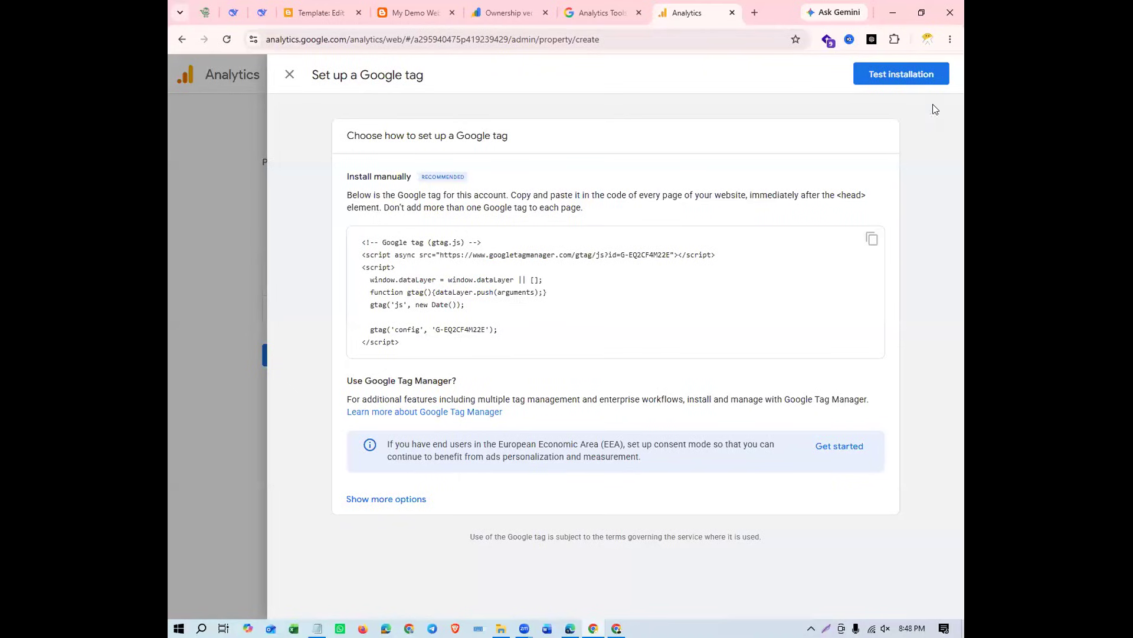
left_click(883, 77)
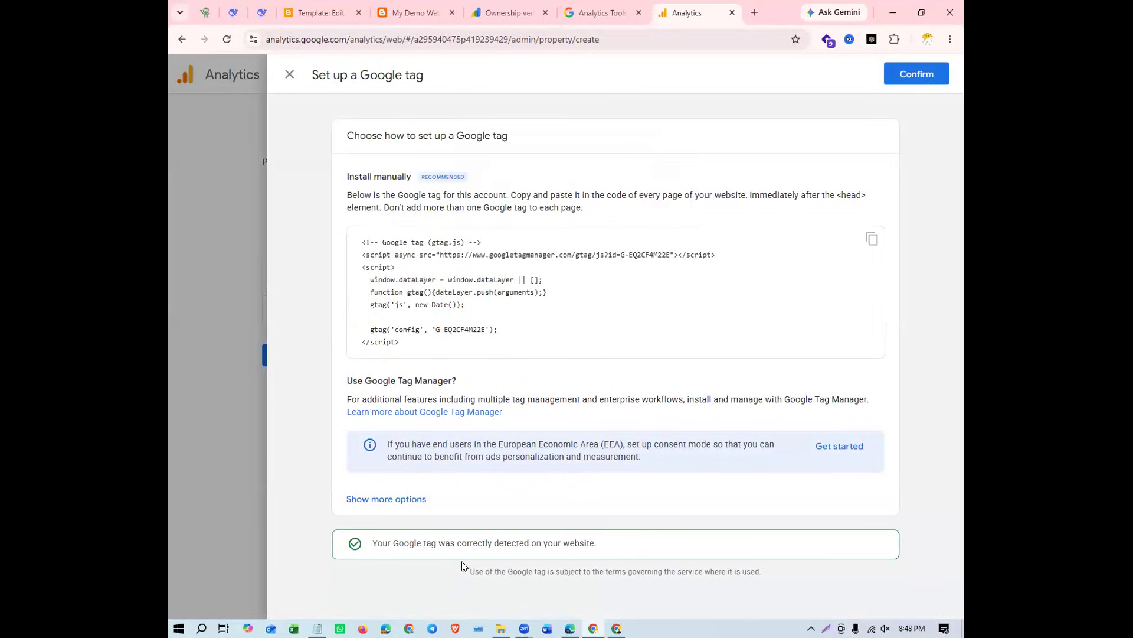
left_click_drag(371, 543, 606, 549)
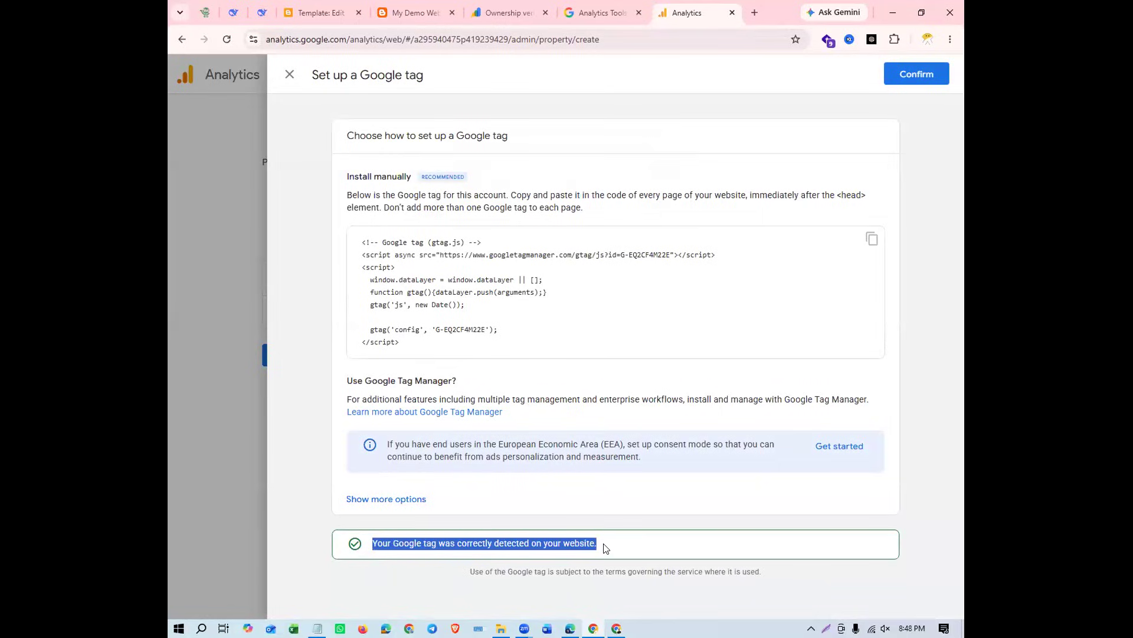
left_click(605, 549)
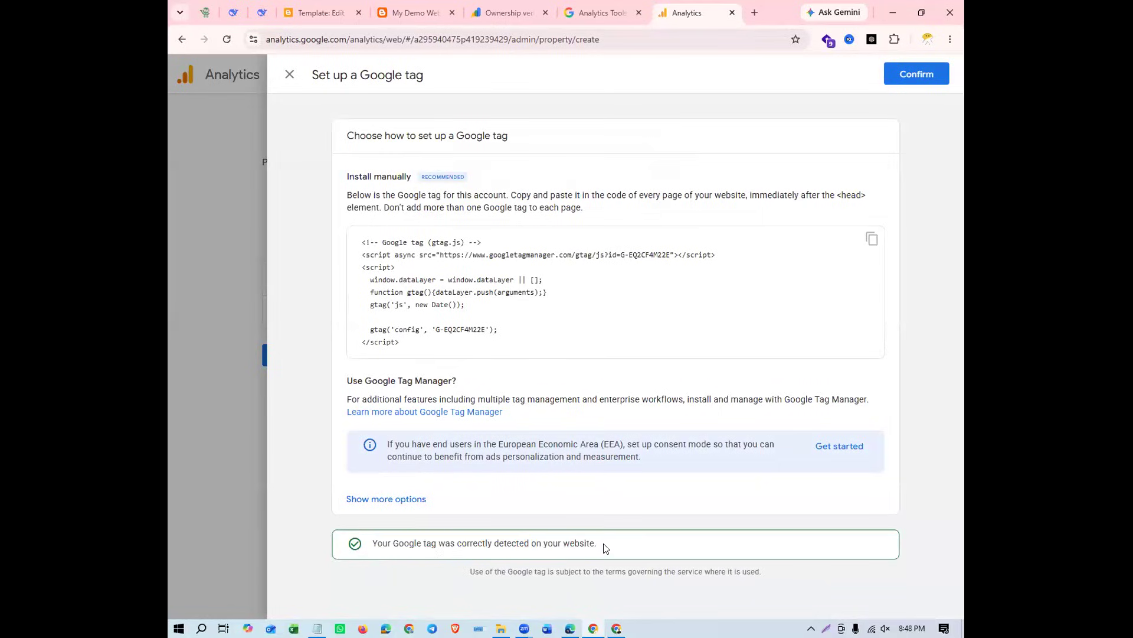
left_click(907, 76)
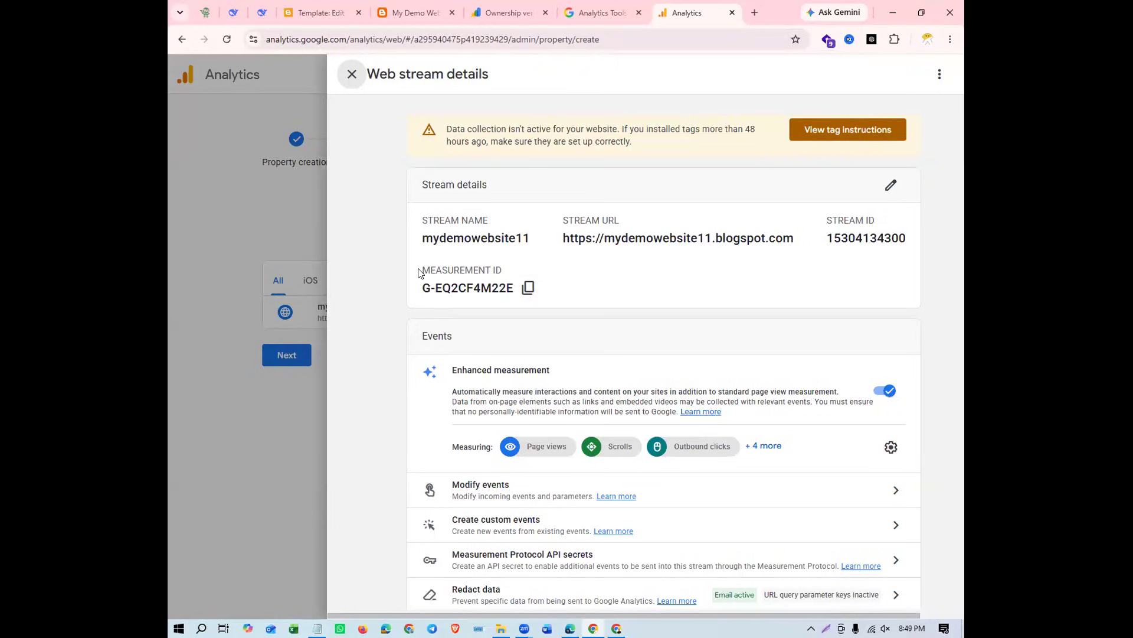
Review the web stream details, including the measurement ID, event options and Google tag settings
triple_click(495, 267)
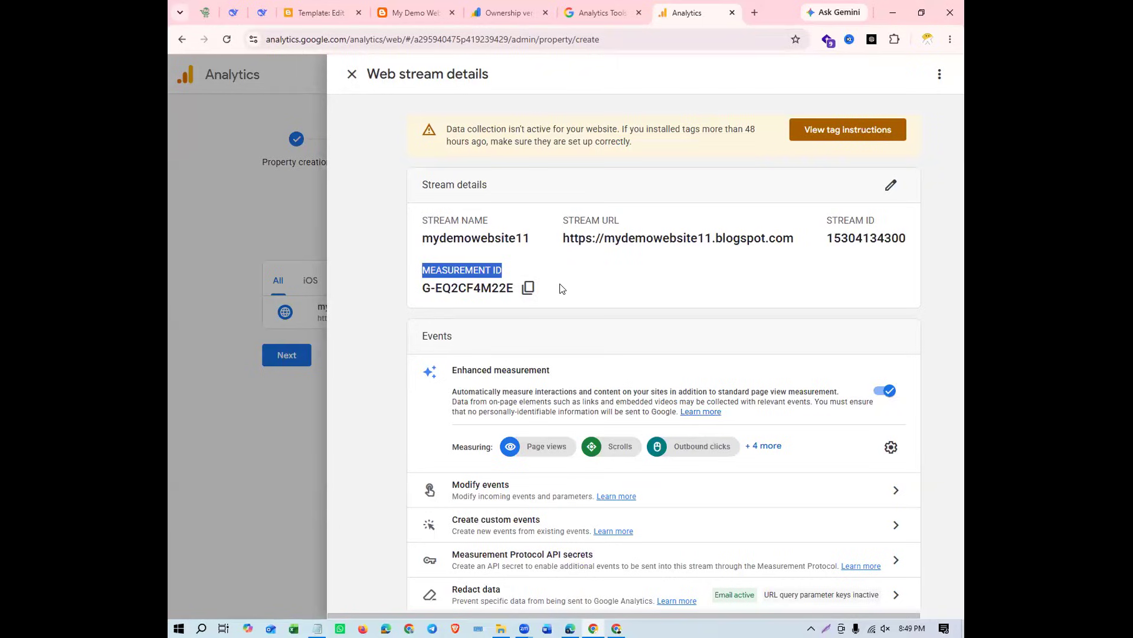
left_click(595, 310)
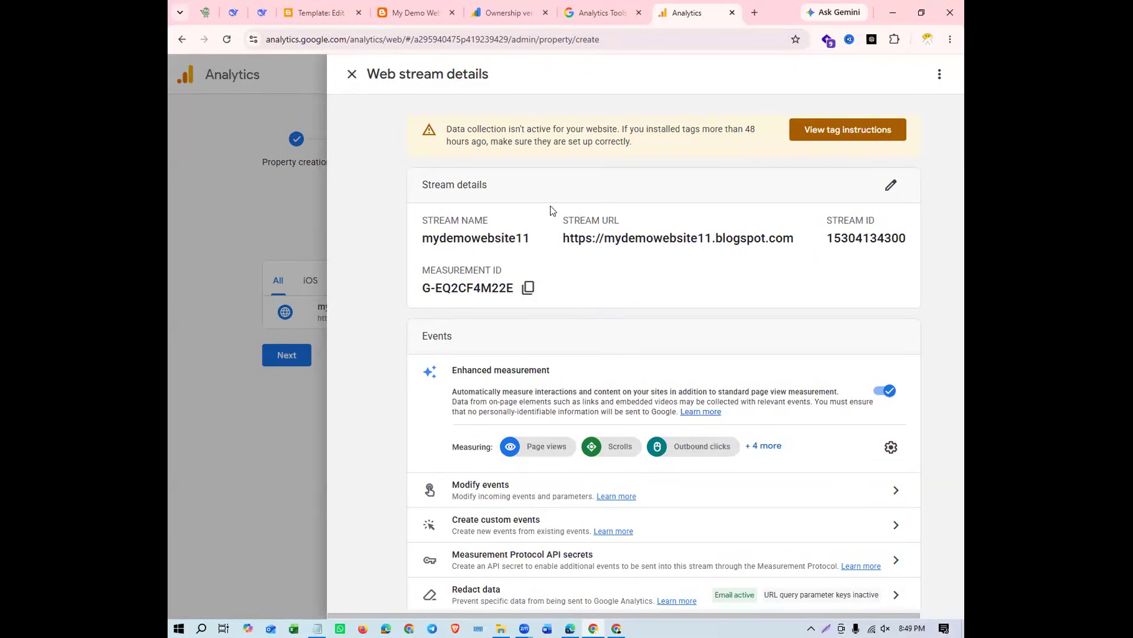
scroll(553, 388, "down", 3)
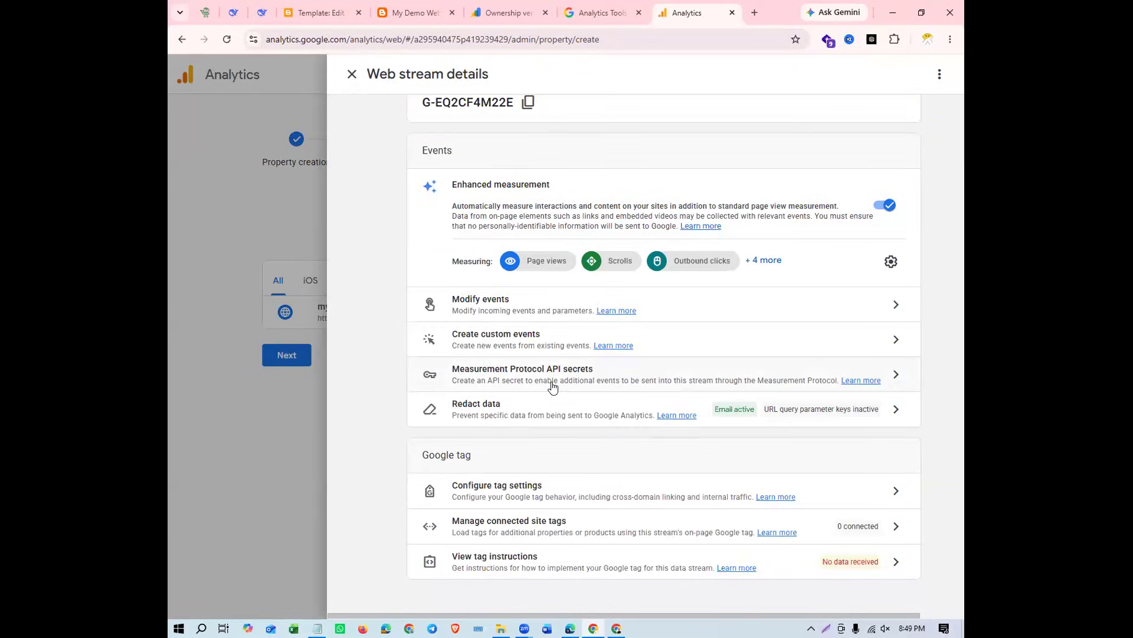
scroll(553, 387, "up", 3)
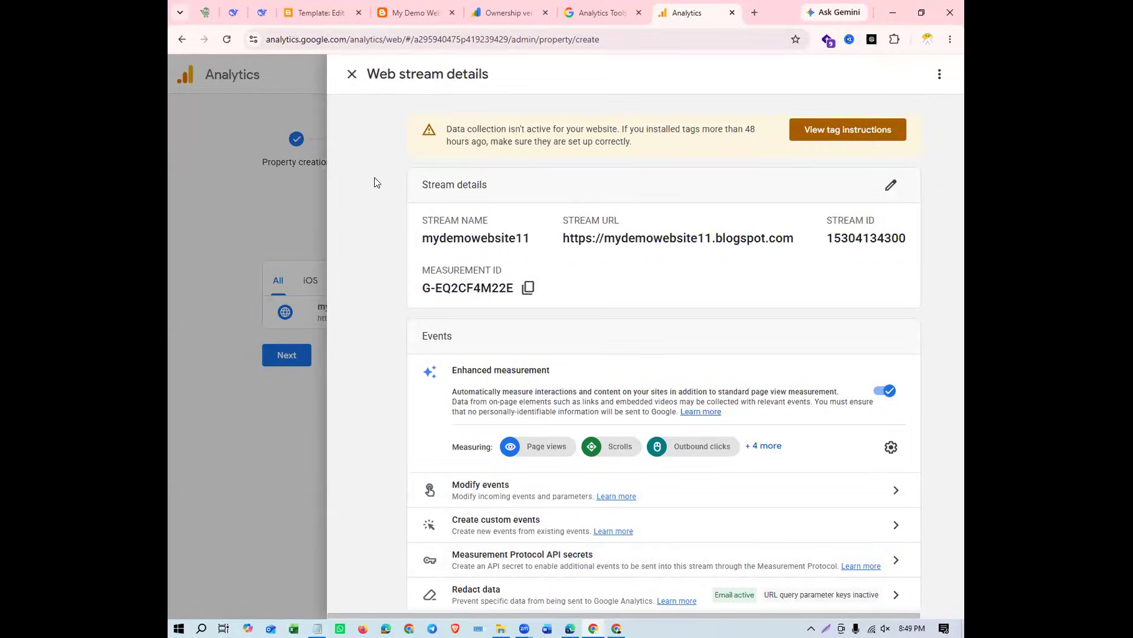
Close the web stream details, finish the data collection setup and continue to the property's Home page
left_click(351, 75)
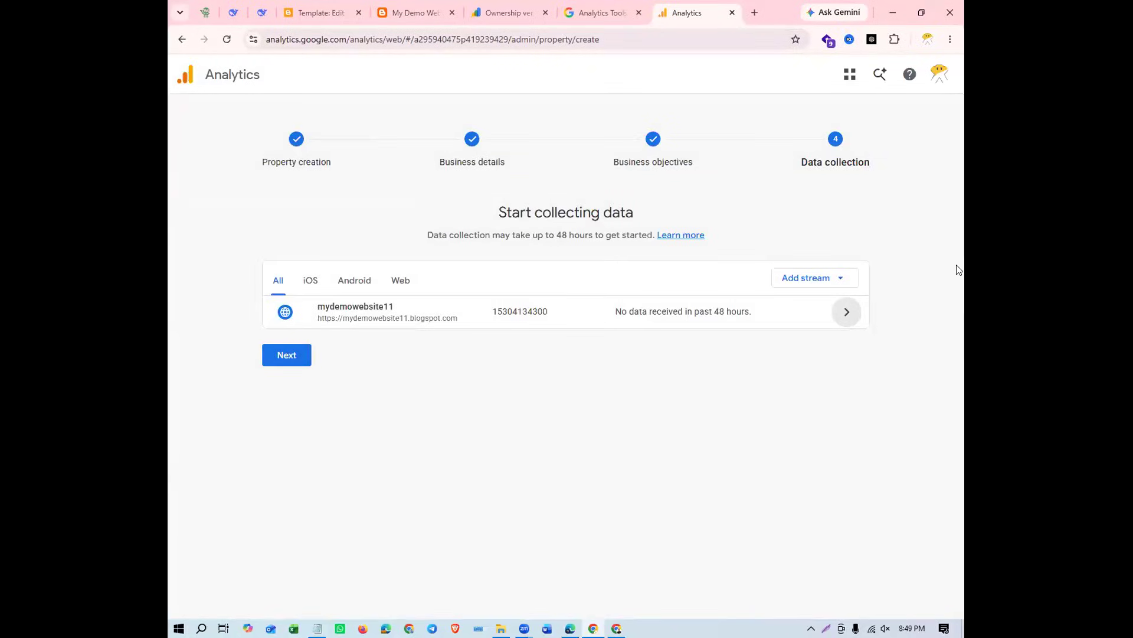
left_click(296, 361)
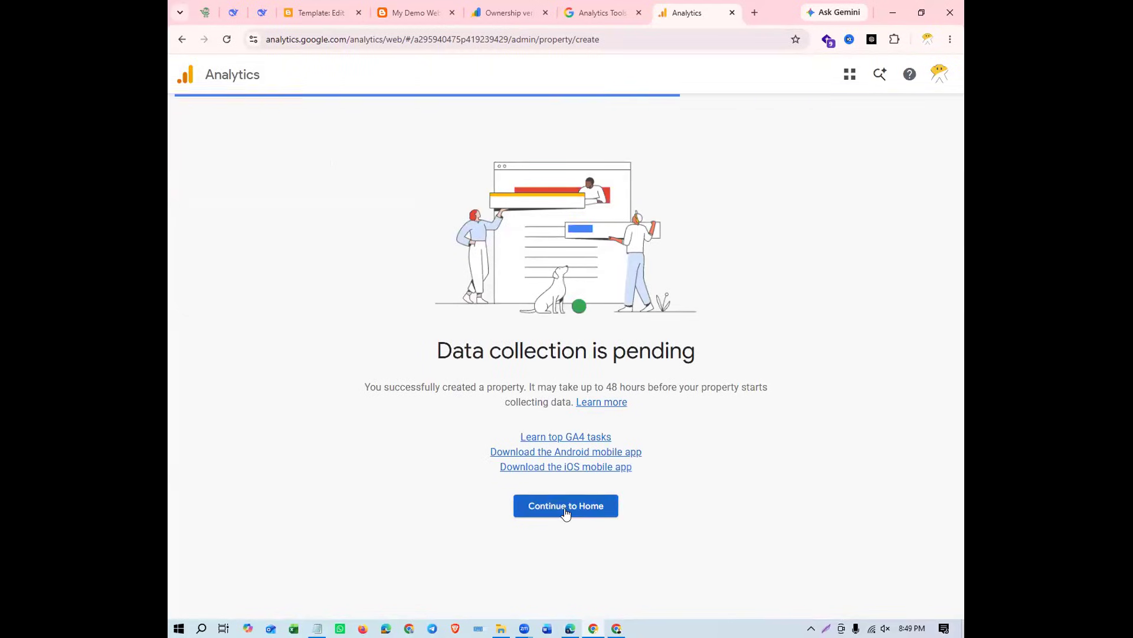
left_click(565, 518)
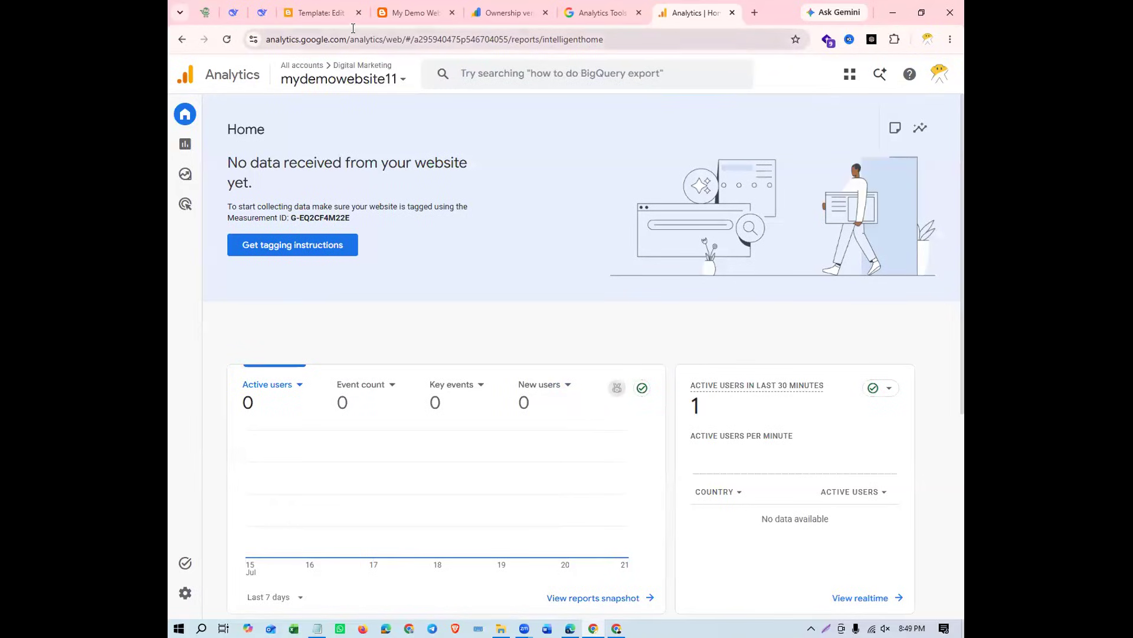
Switch to the NSDA Ads property, open its Admin settings and check what can be created there
left_click(387, 93)
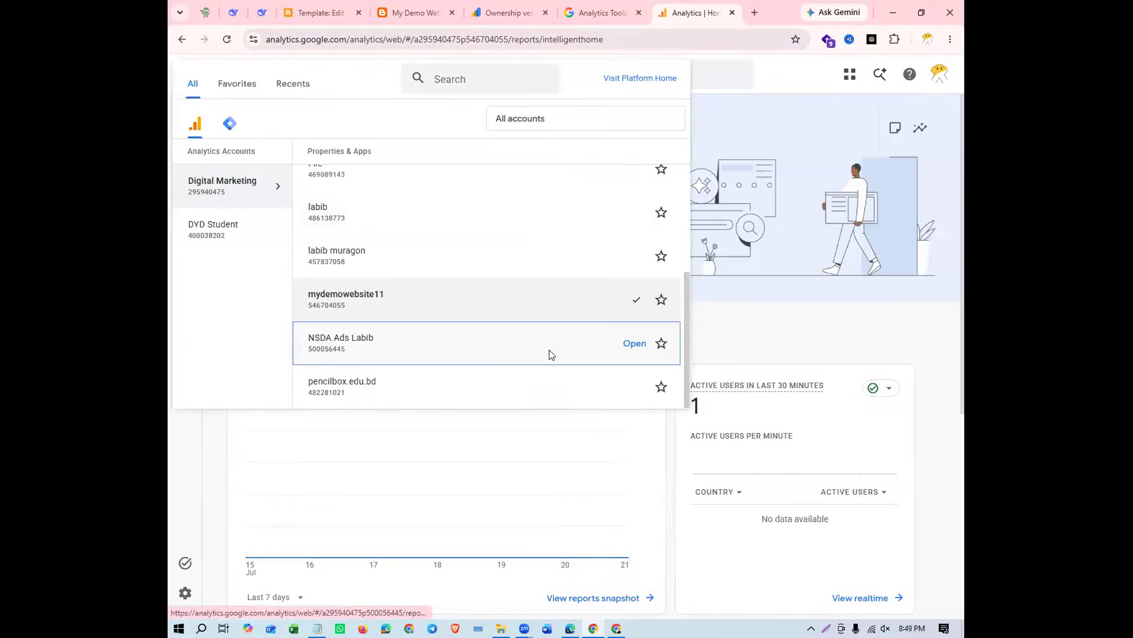
left_click(549, 353)
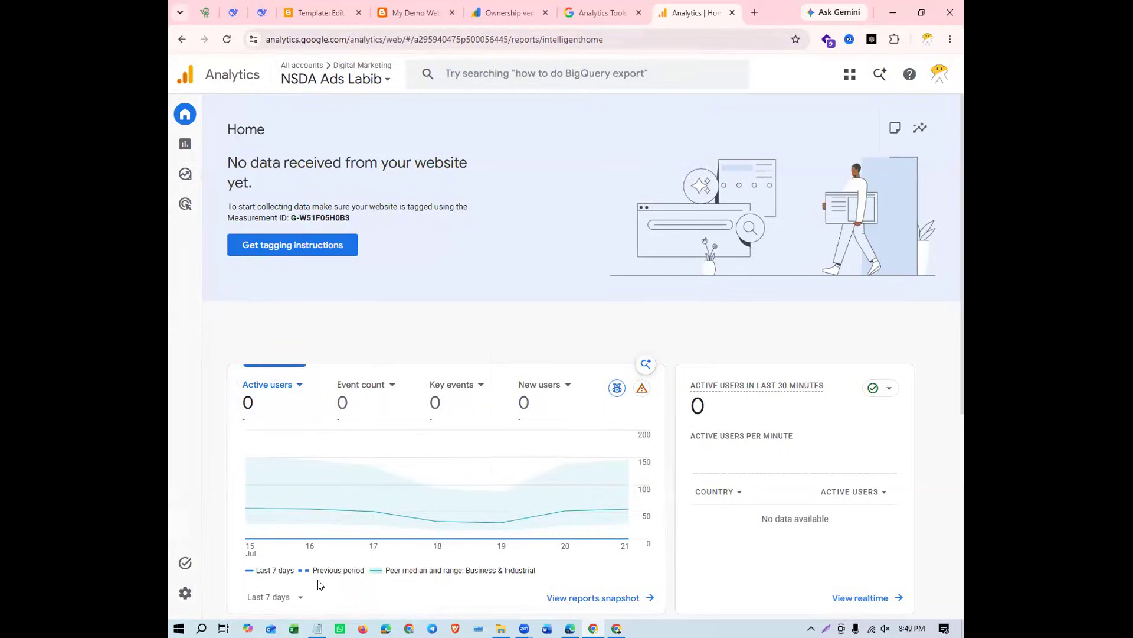
mouse_move(207, 612)
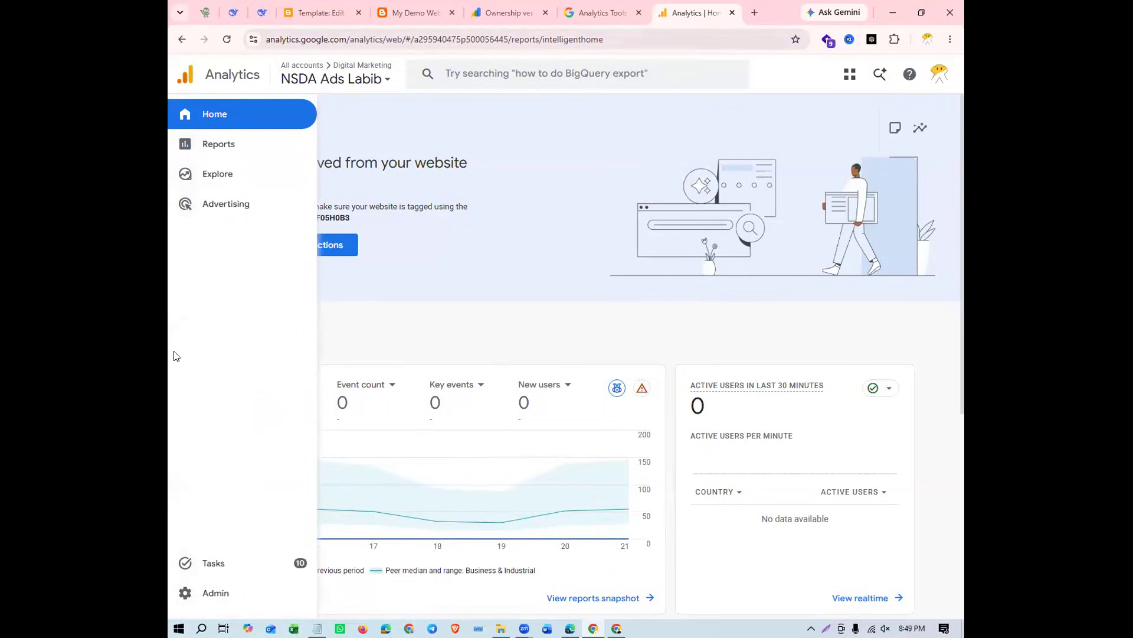
left_click(255, 592)
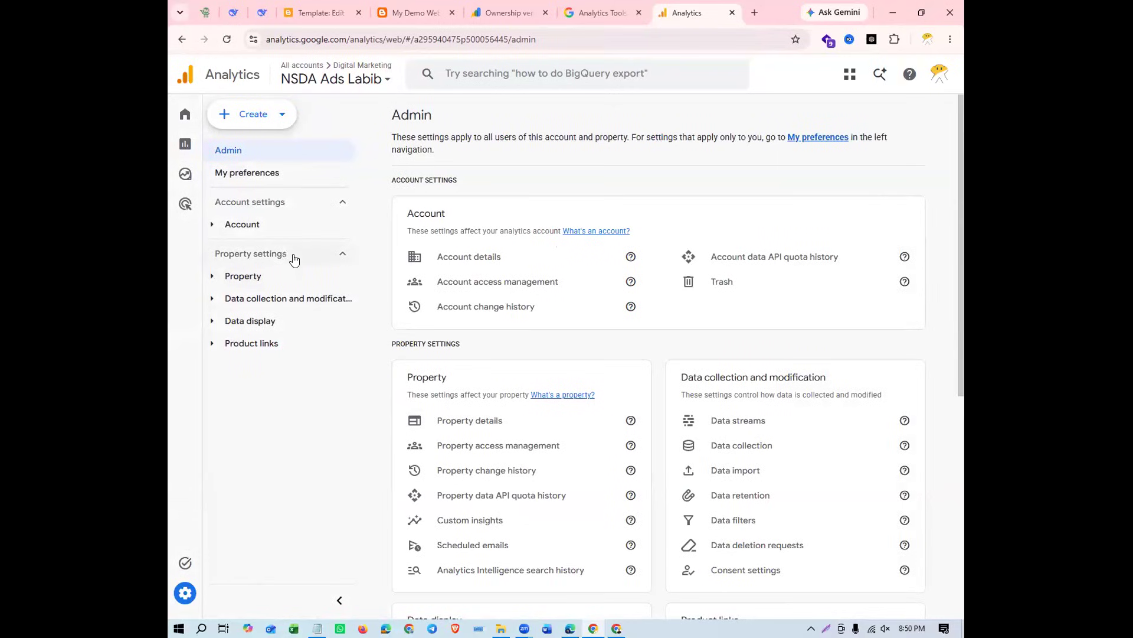
left_click(251, 114)
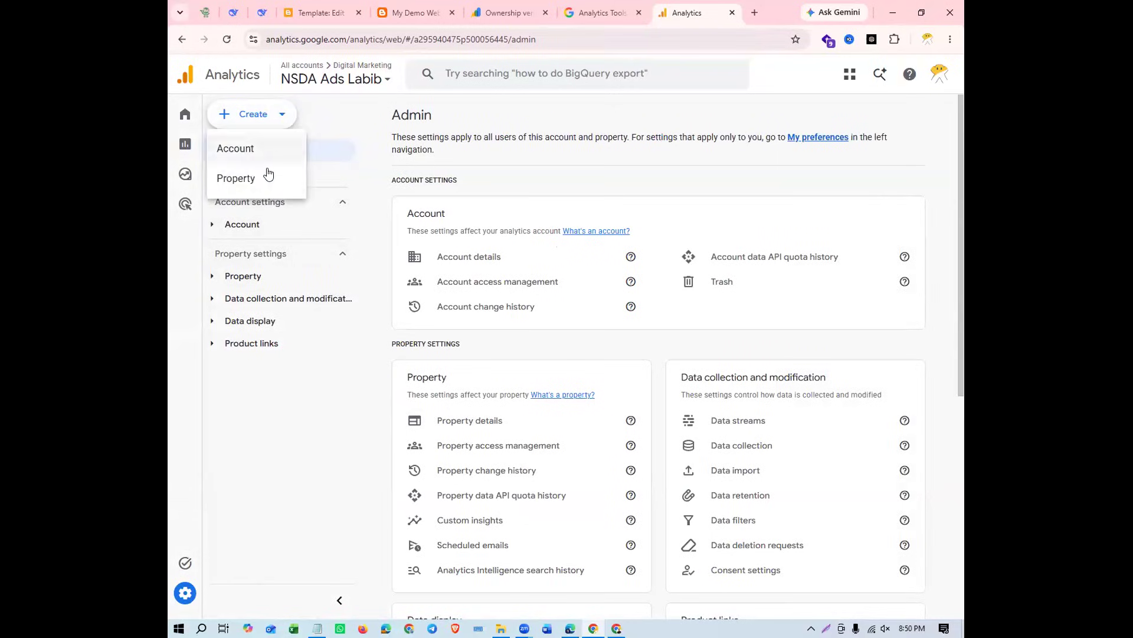
left_click(337, 407)
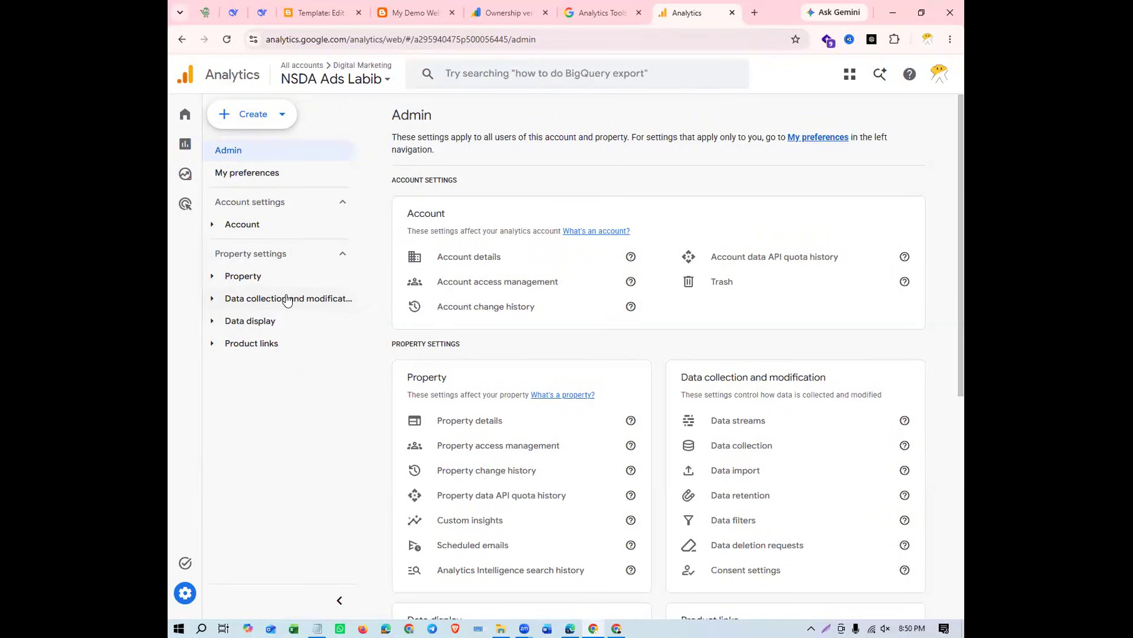
Open the NSDA Ads property's web data stream and review its stream details, events and Google tag options
left_click(307, 298)
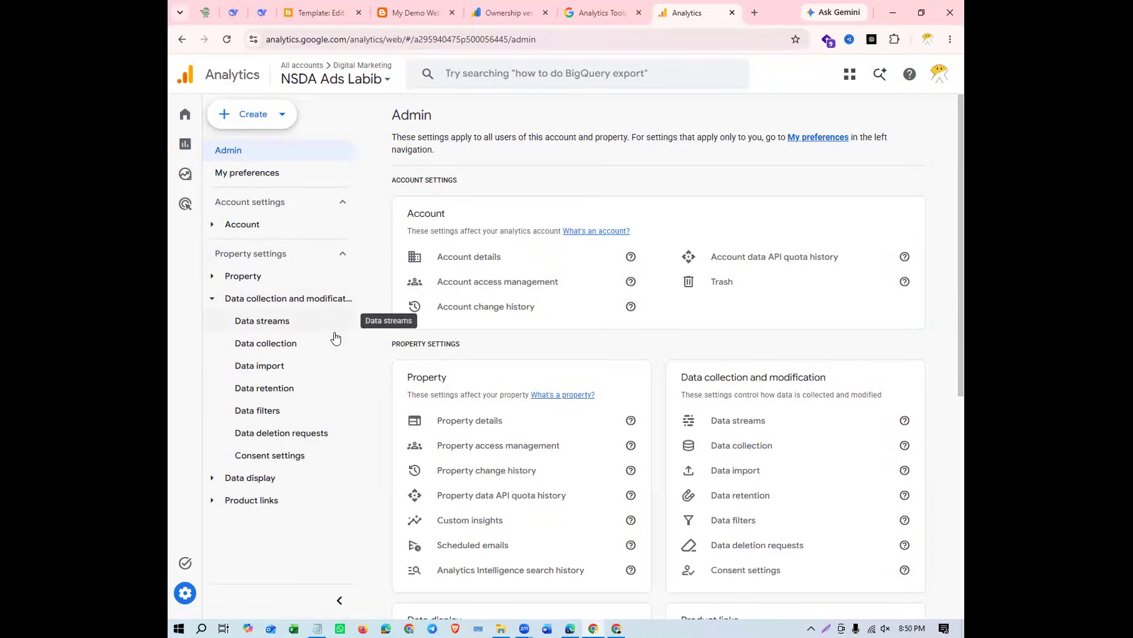
left_click(301, 320)
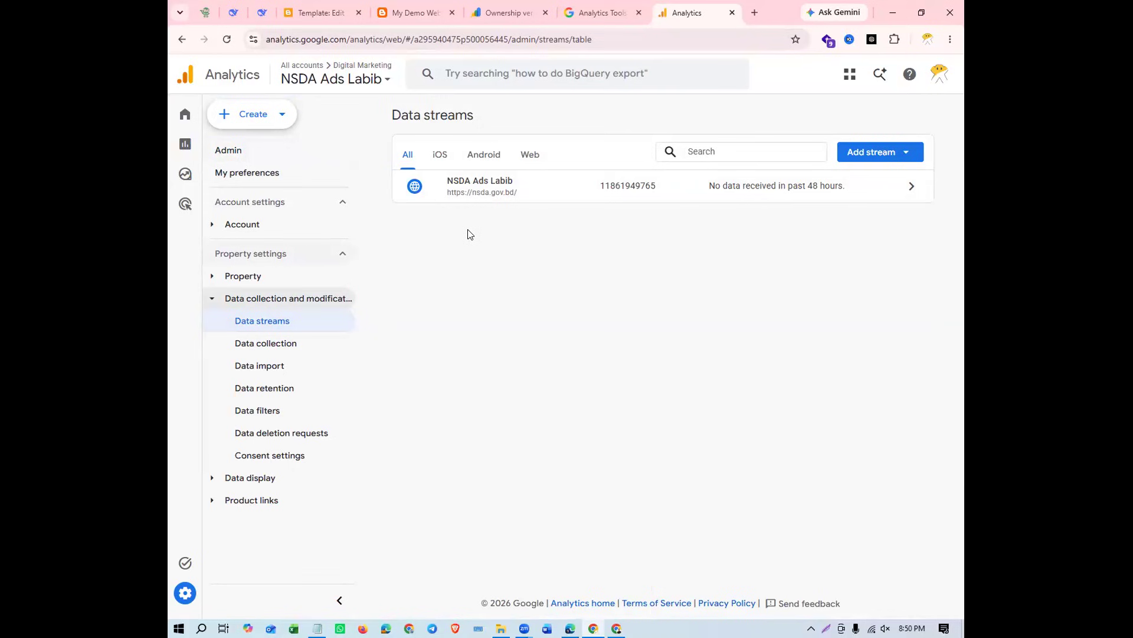
left_click(474, 183)
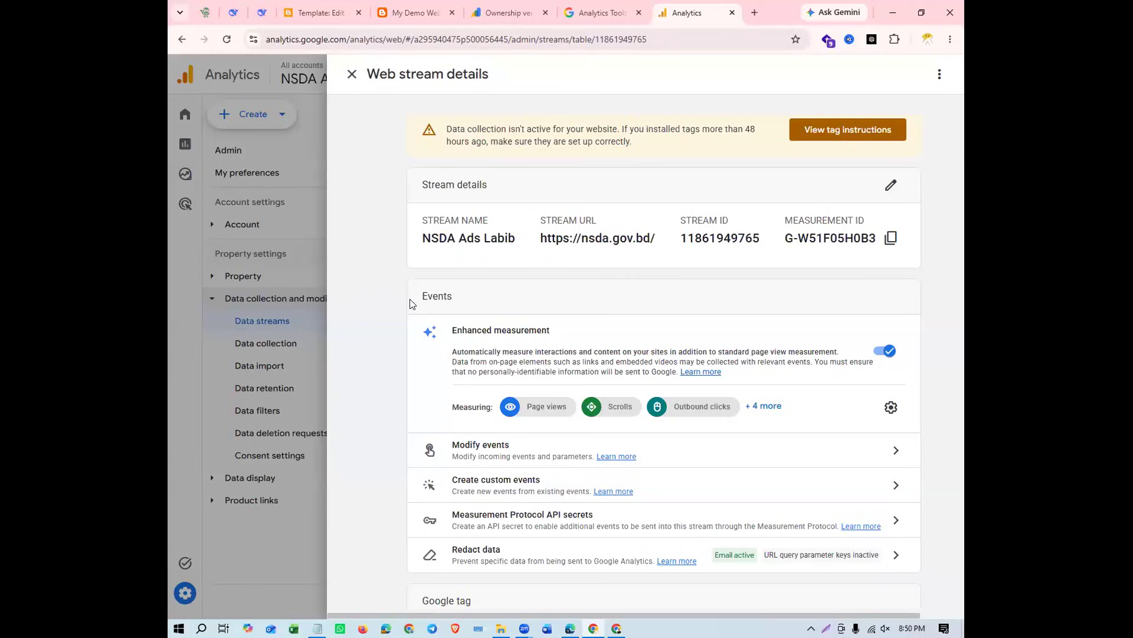
scroll(412, 303, "down", 3)
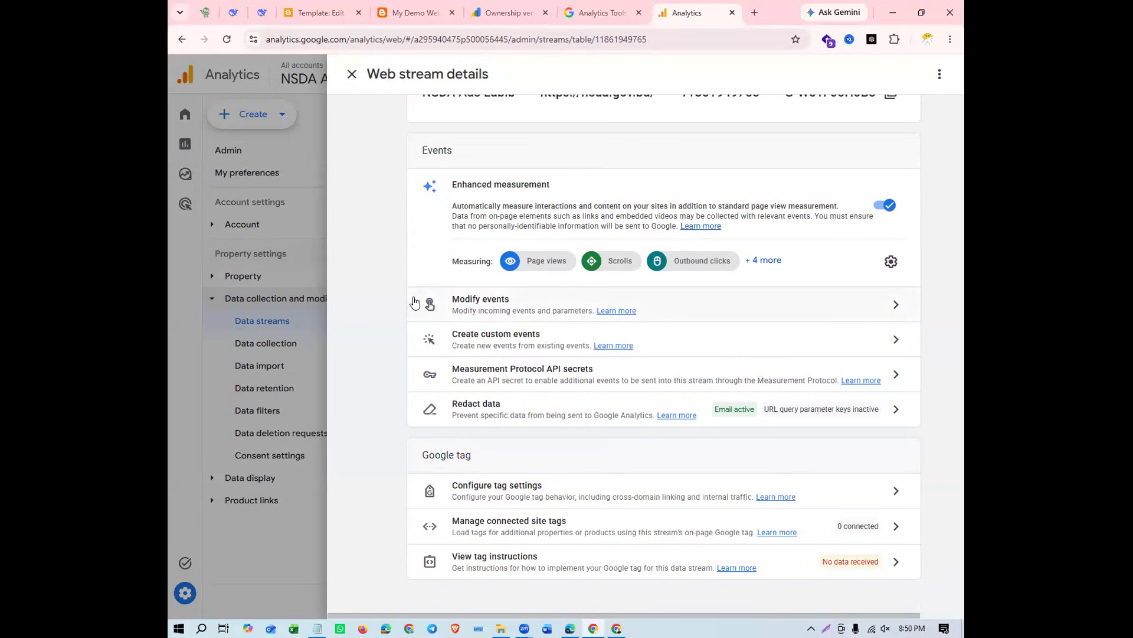
scroll(541, 295, "up", 3)
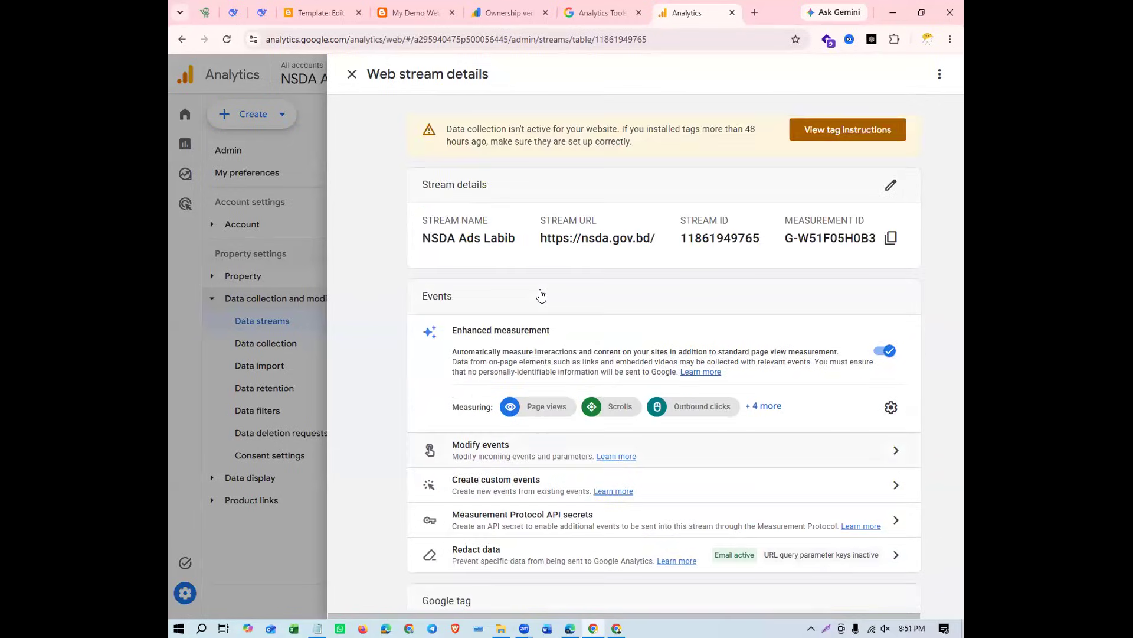
scroll(540, 295, "down", 3)
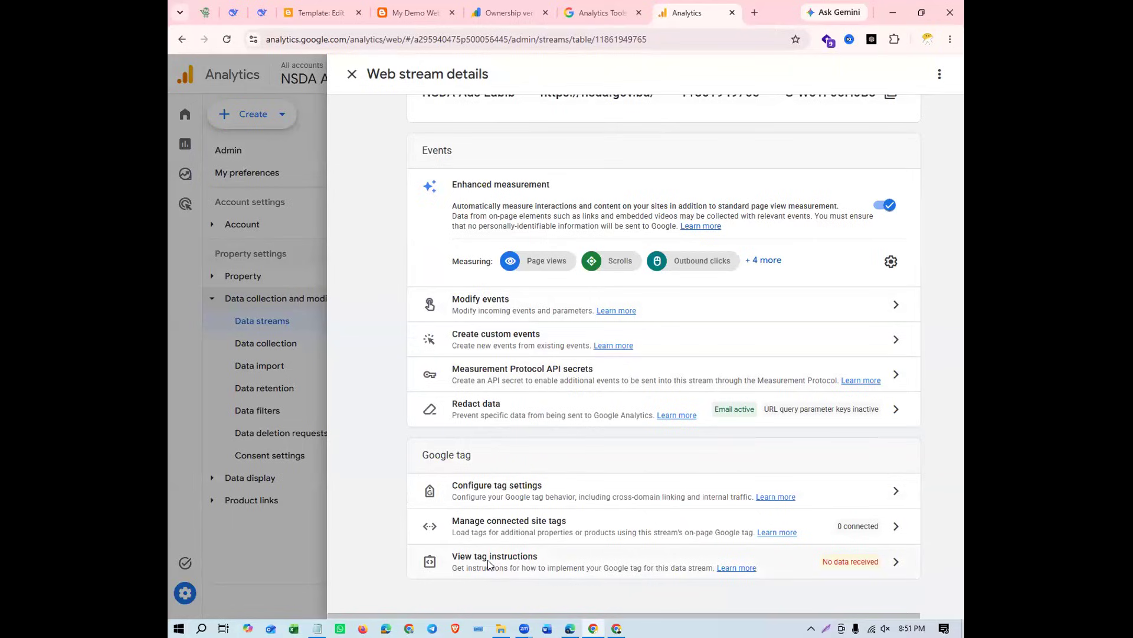
View the stream's manual Google tag installation code and enlarge the page for reading
left_click(488, 564)
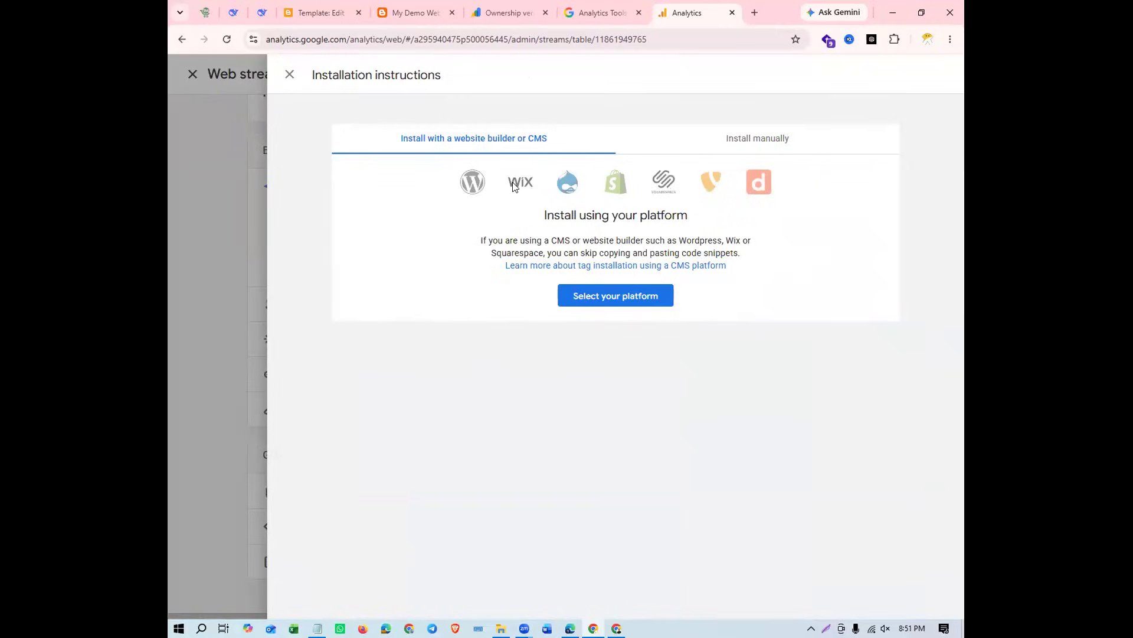
left_click(798, 142)
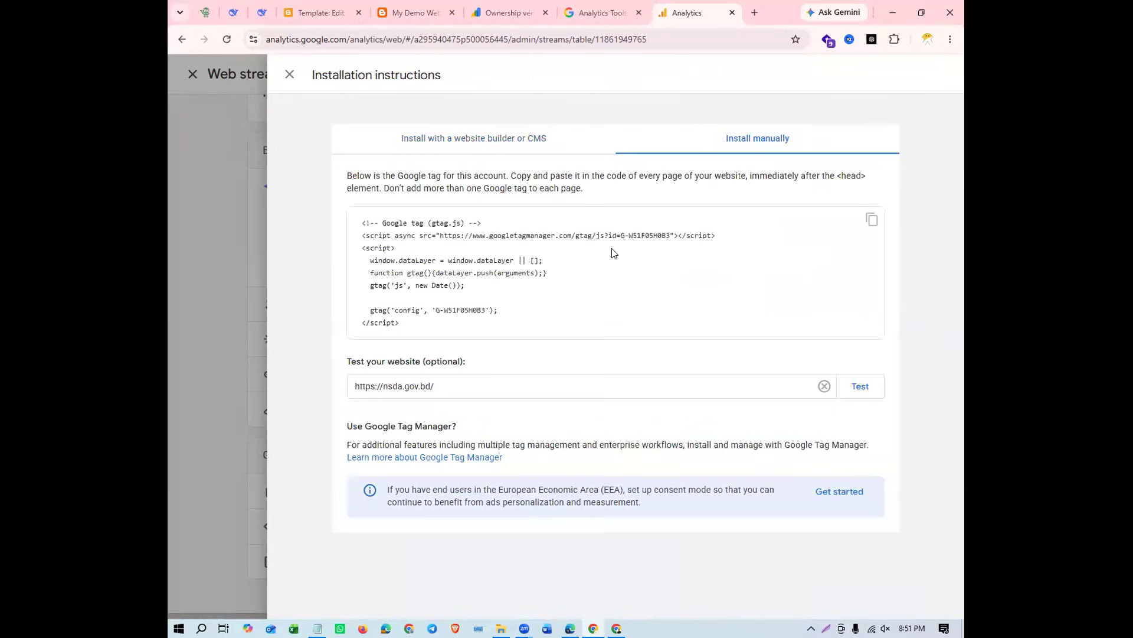
key("ctrl+plus")
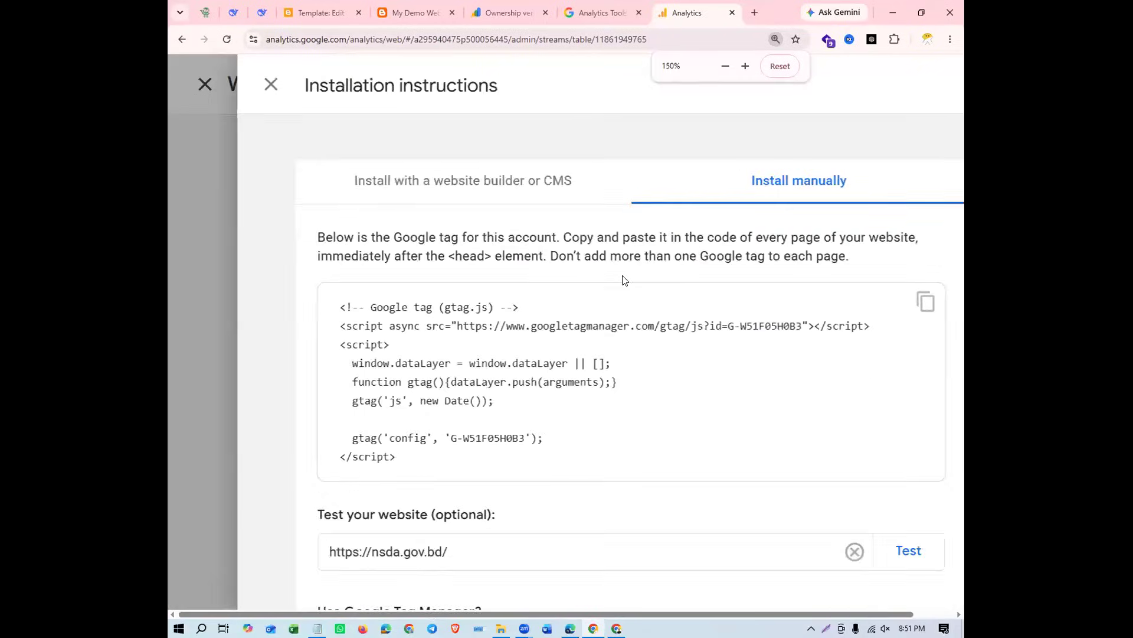
key("ctrl+plus")
scroll(625, 281, "down", 5)
scroll(626, 280, "up", 1)
scroll(625, 280, "up", 1)
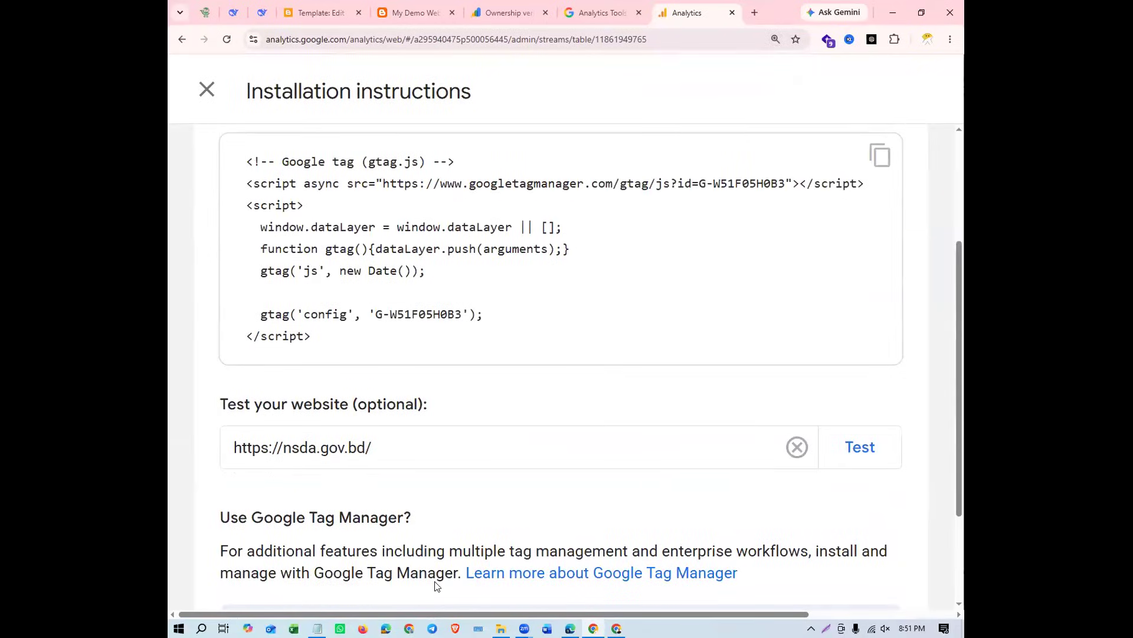
Compare the tag code with the snippet in Notepad, marking both measurement IDs with red boxes in a temporary screen capture
key("alt+Tab")
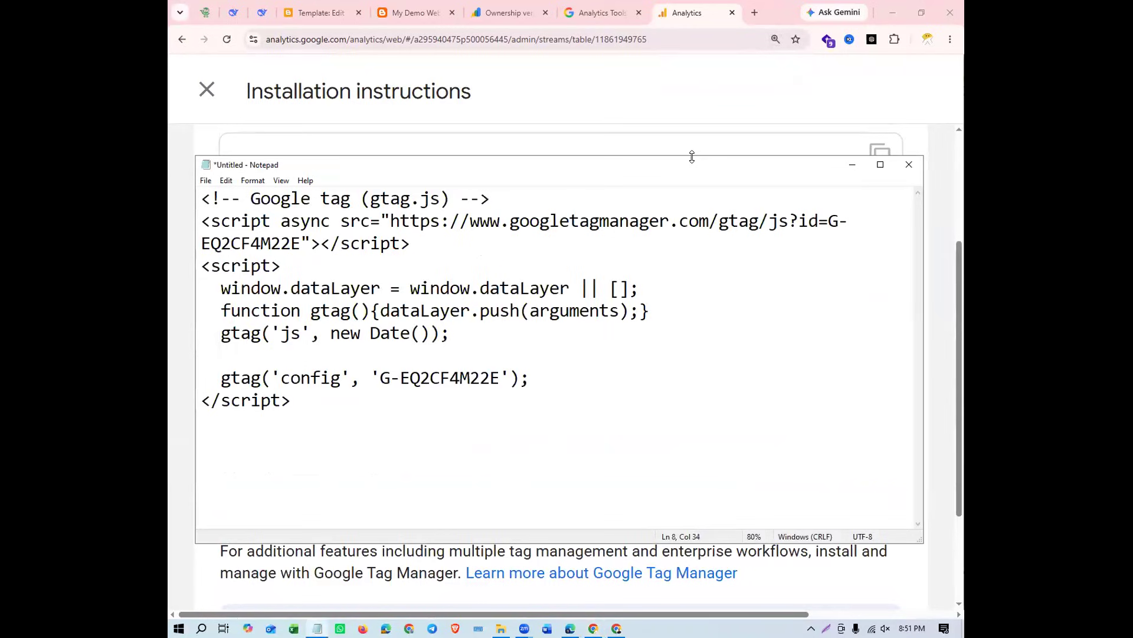
left_click_drag(692, 156, 692, 337)
scroll(535, 460, "down", 1)
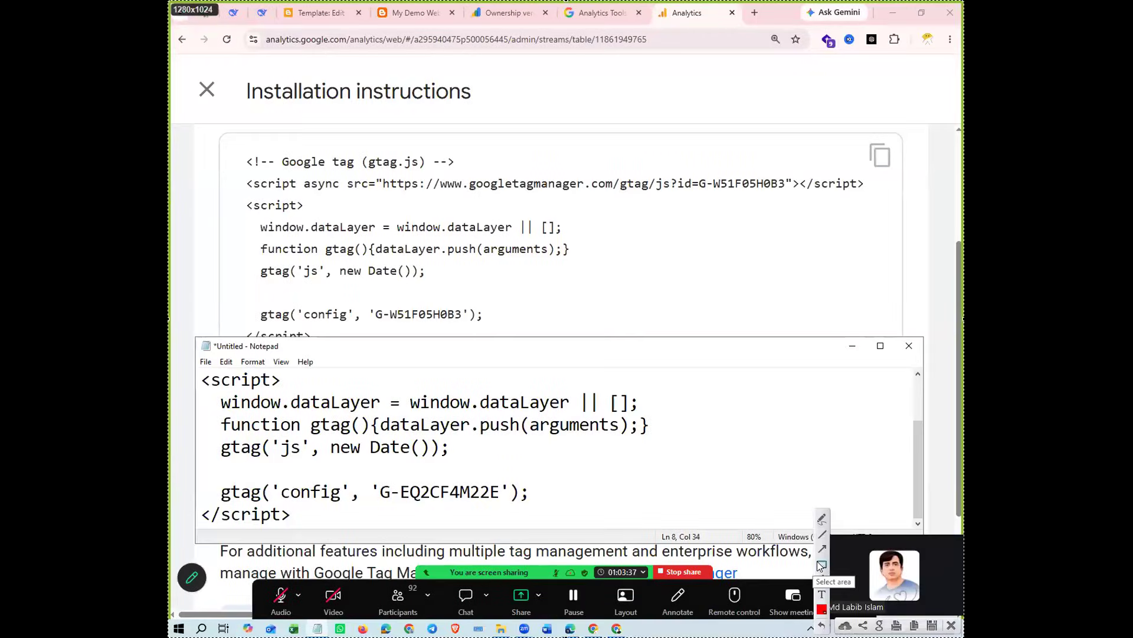
left_click_drag(365, 301, 491, 328)
left_click_drag(367, 477, 533, 509)
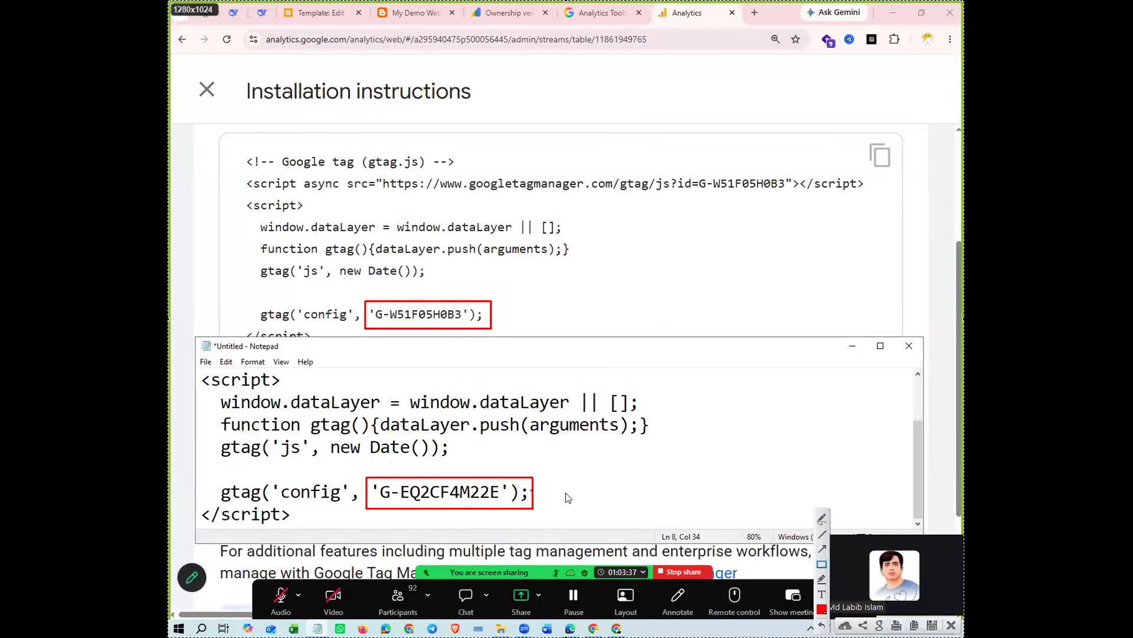
right_click(605, 497)
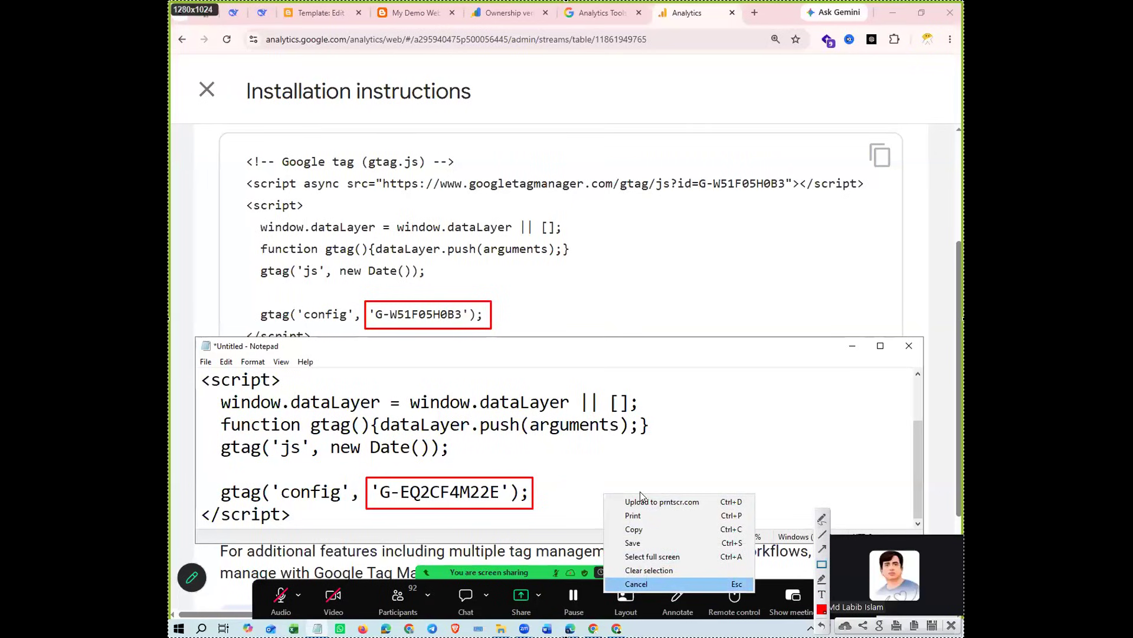
key("Escape")
Reset the page zoom to 100% and close the installation instructions
left_click(776, 39)
left_click(780, 66)
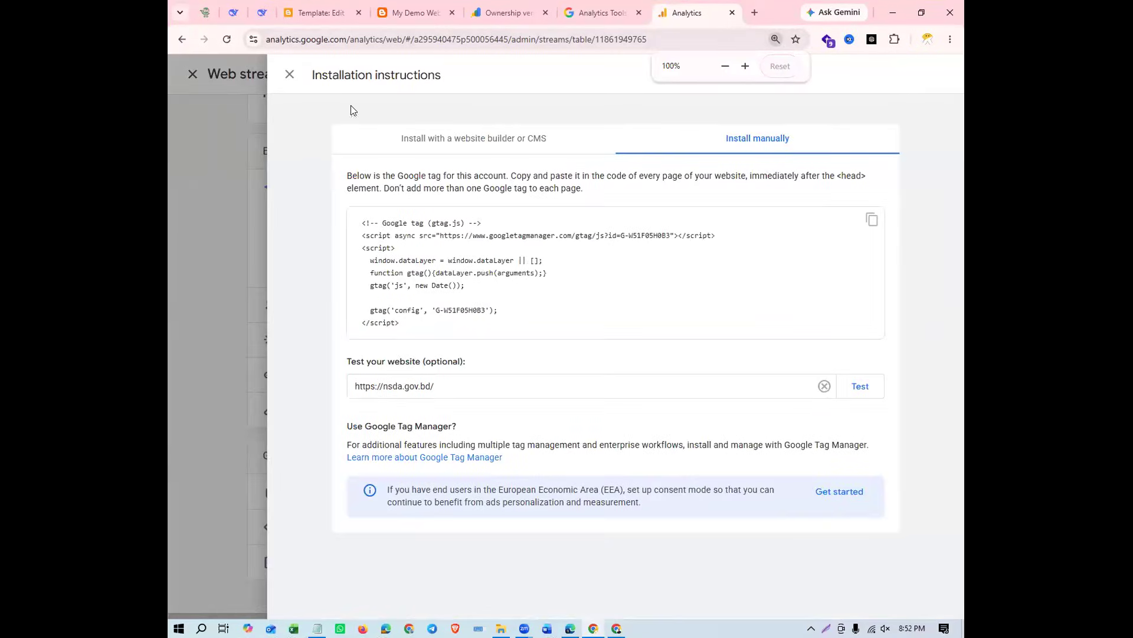
left_click(290, 74)
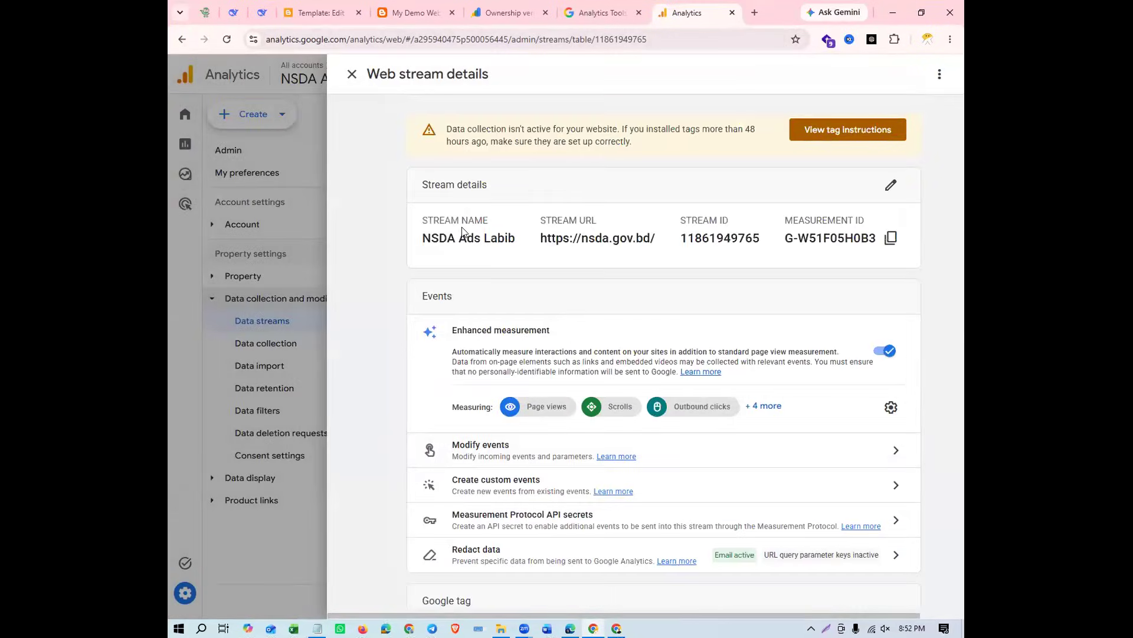
Check the stream's name and URL, close the stream details and return to the property's Home page
left_click_drag(422, 238, 636, 238)
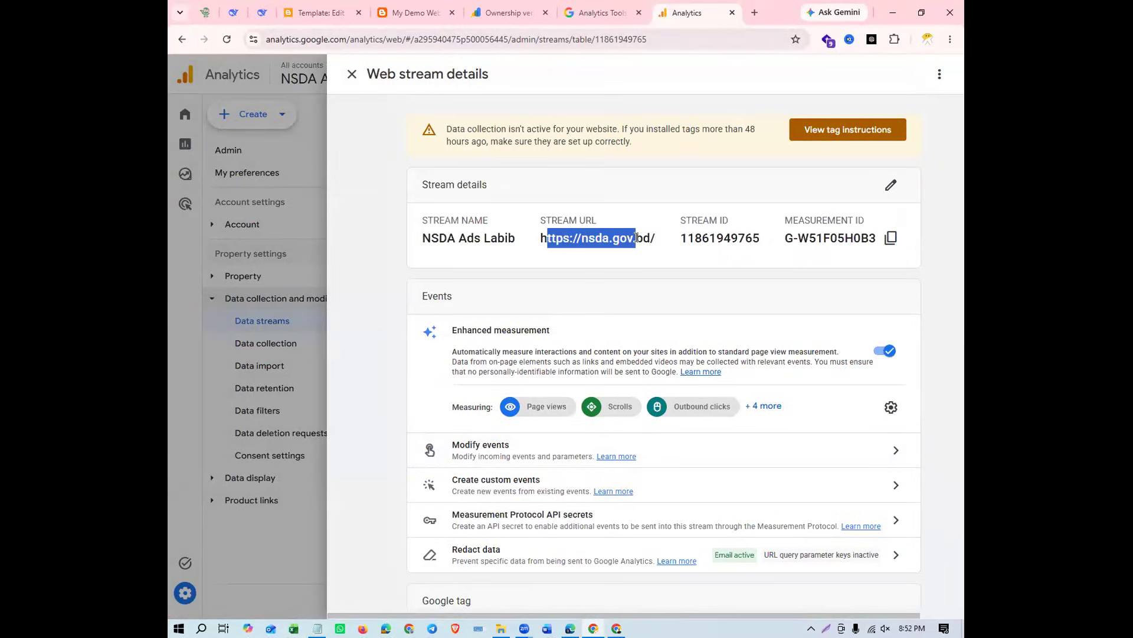
left_click_drag(660, 238, 540, 237)
left_click(353, 77)
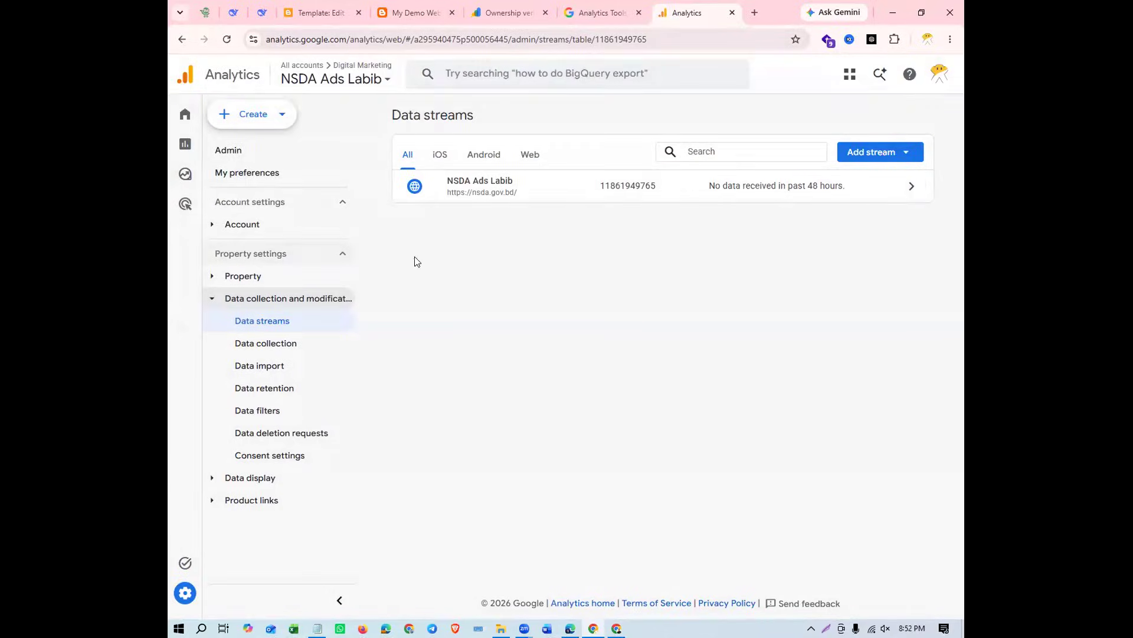
left_click(184, 116)
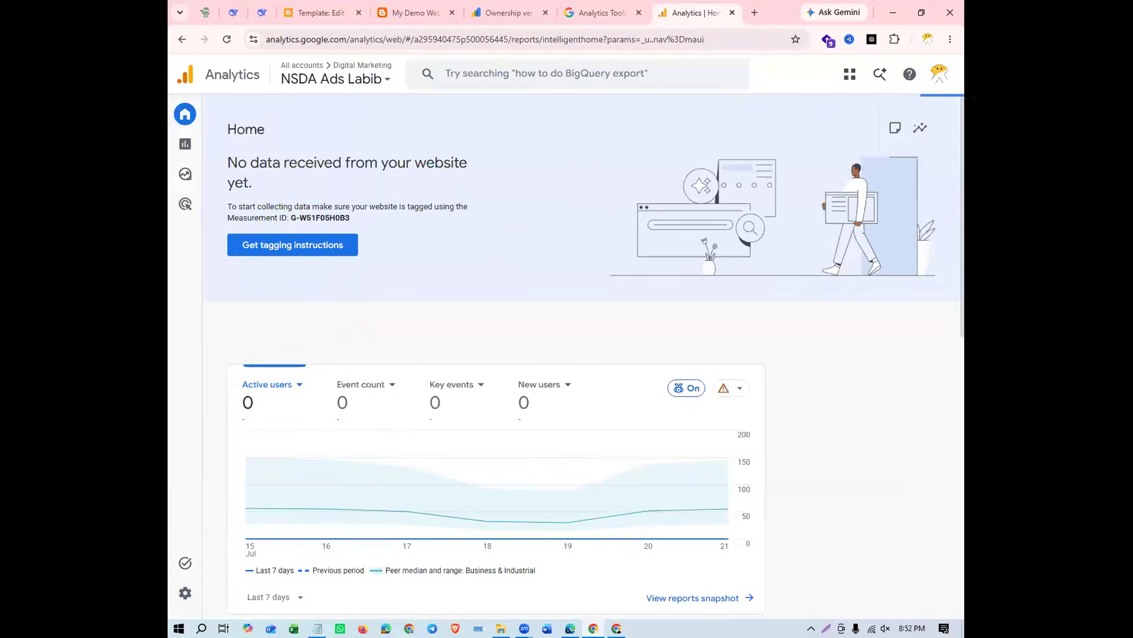
Look through the Digital Marketing account's properties, check the blog page and switch to the mydemowebsite11 property
left_click(289, 72)
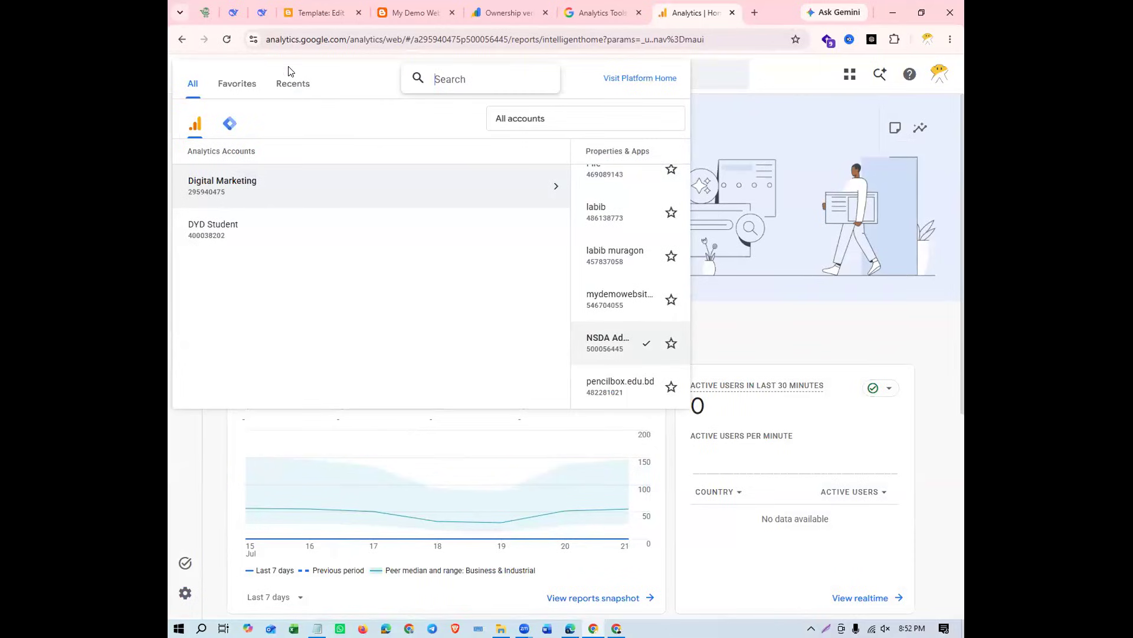
left_click(254, 193)
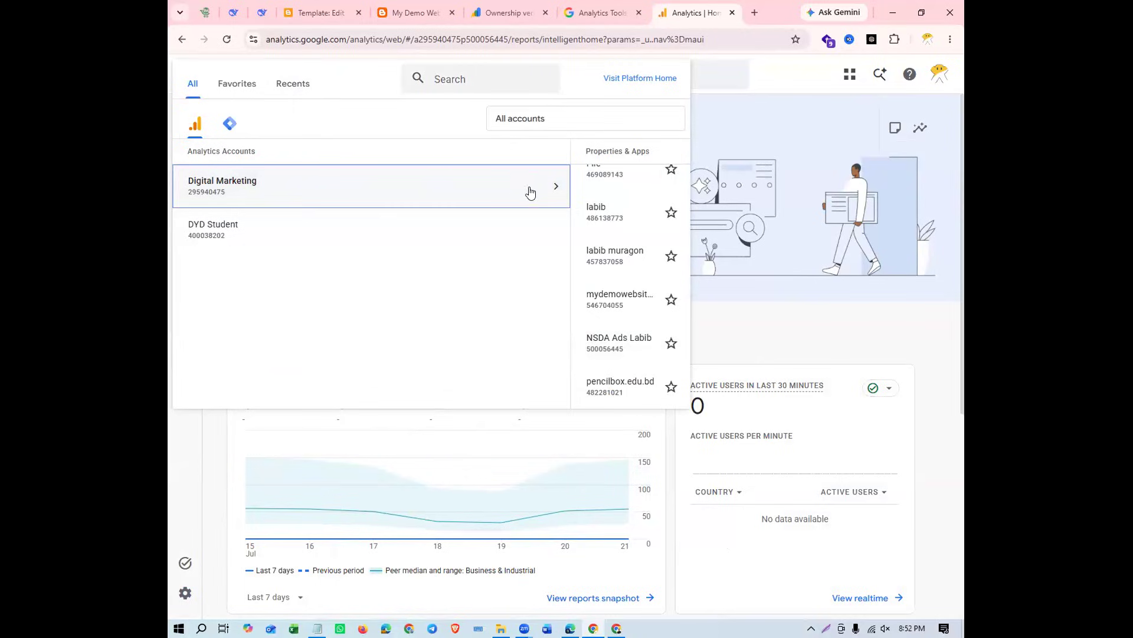
mouse_move(653, 206)
scroll(444, 237, "up", 3)
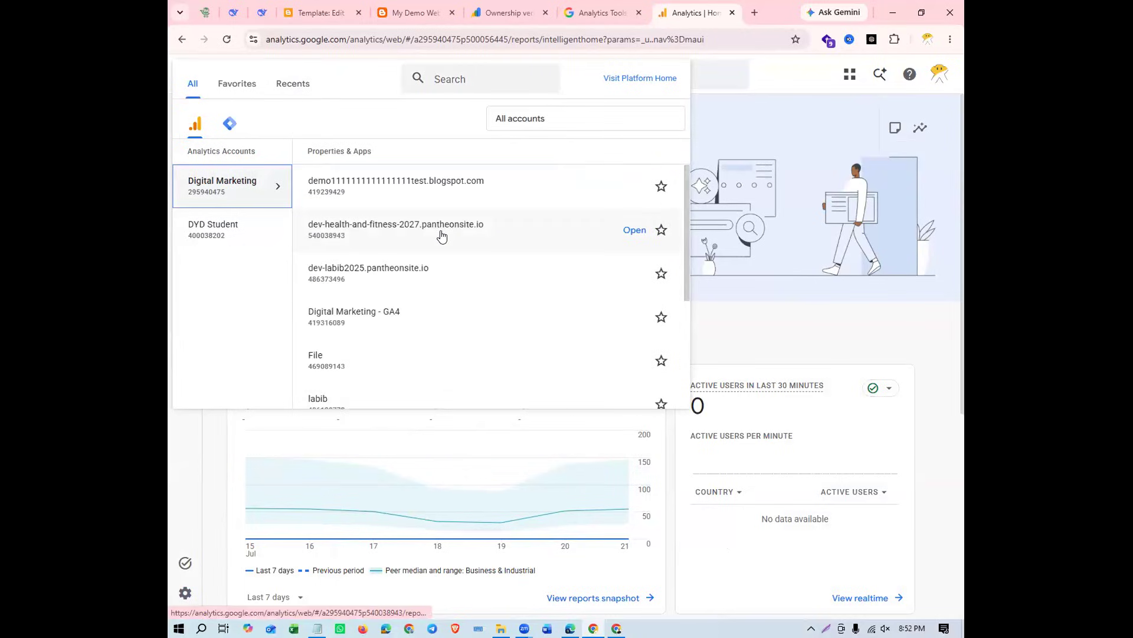
left_click(399, 13)
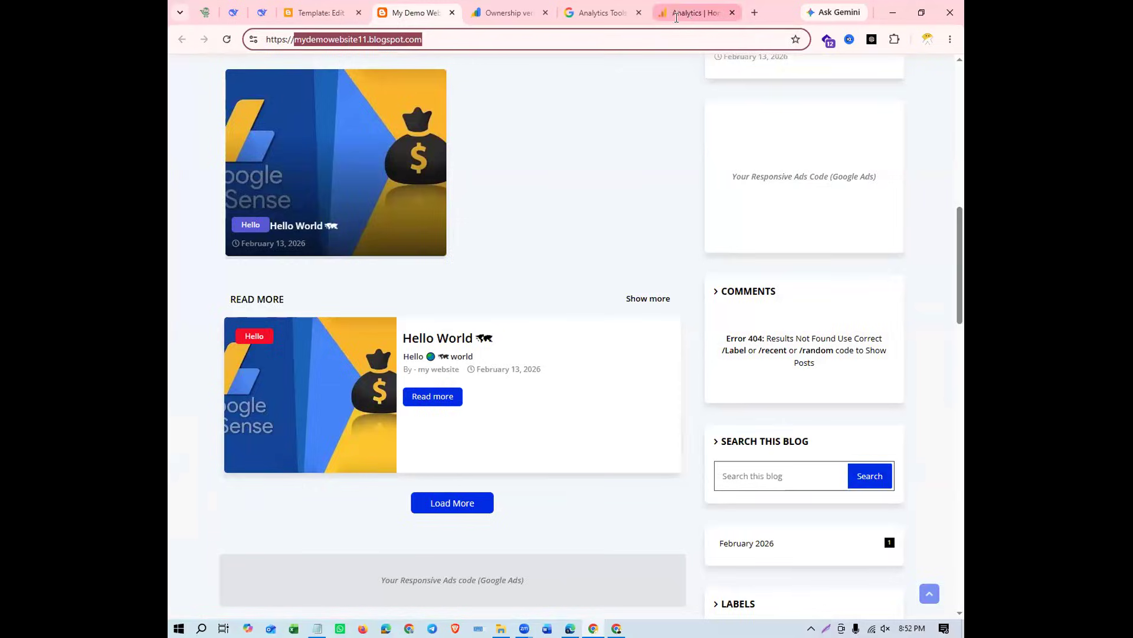
left_click(676, 18)
scroll(392, 280, "down", 1)
scroll(393, 279, "down", 3)
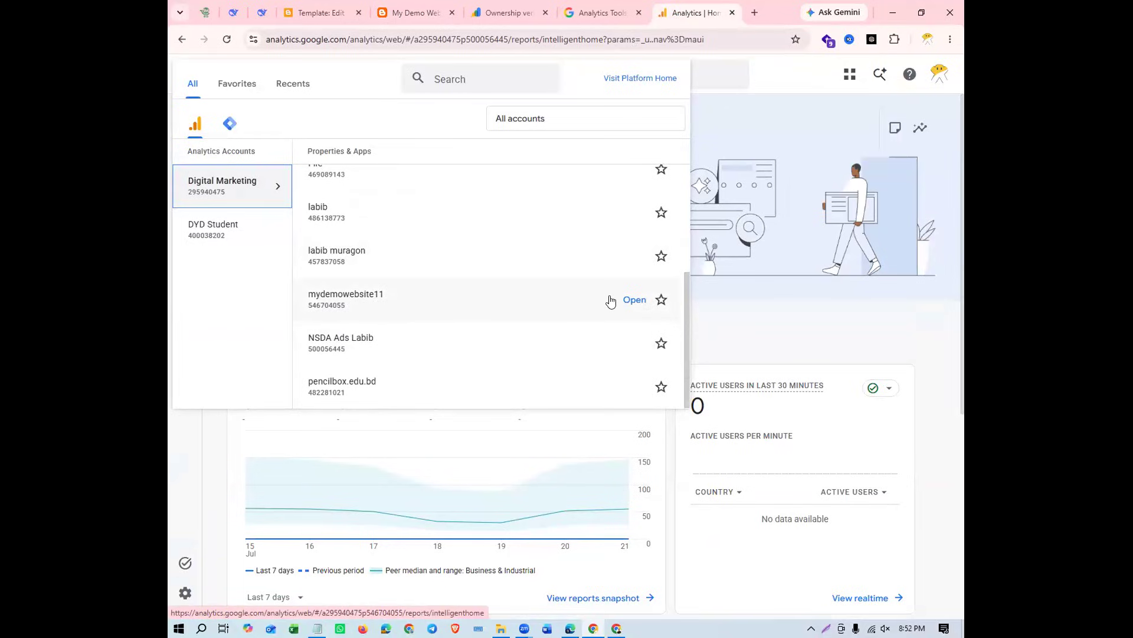
left_click(349, 298)
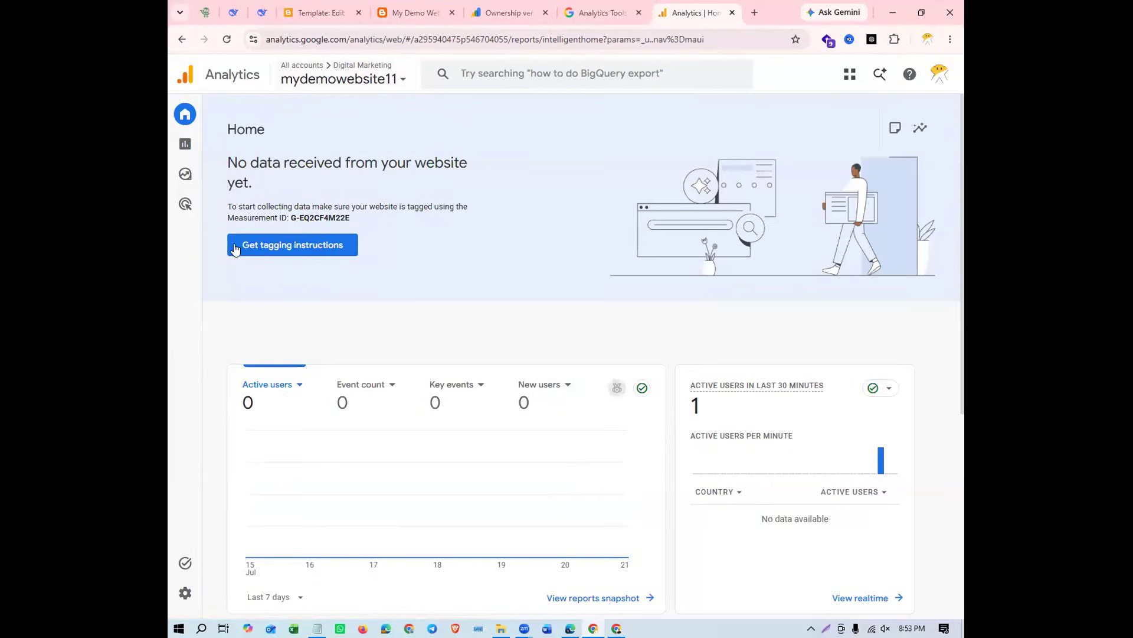
Compare the measurement ID on the enlarged Home page with the ID in the Notepad tag snippet
left_click_drag(356, 219, 290, 218)
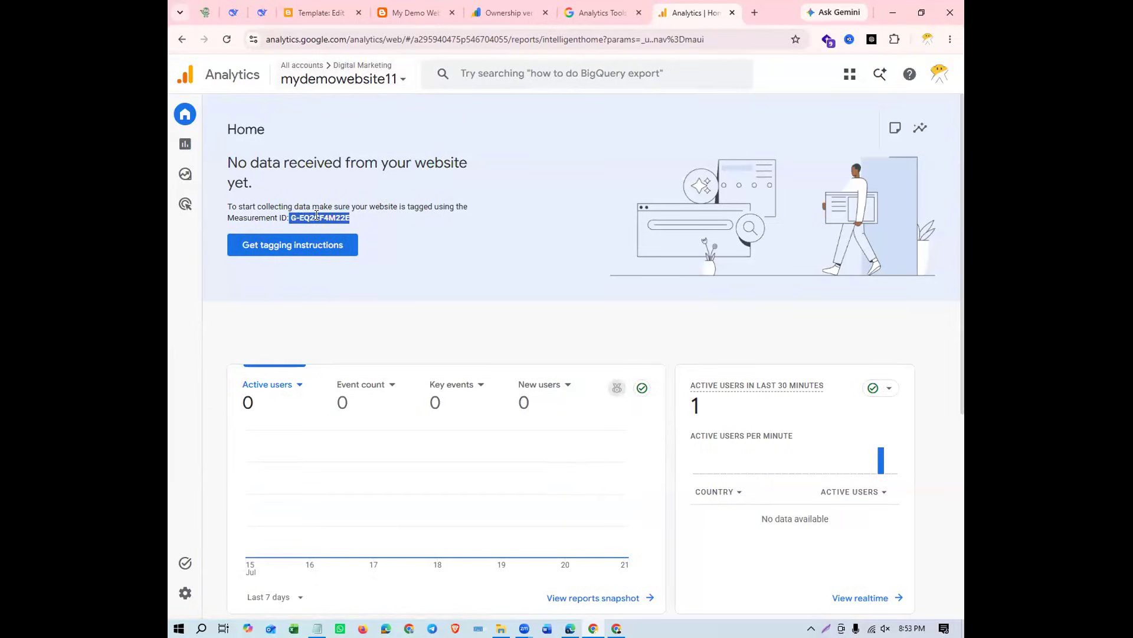
key("ctrl+plus")
key("ctrl+plus")
key("ctrl+plus")
key("ctrl+plus")
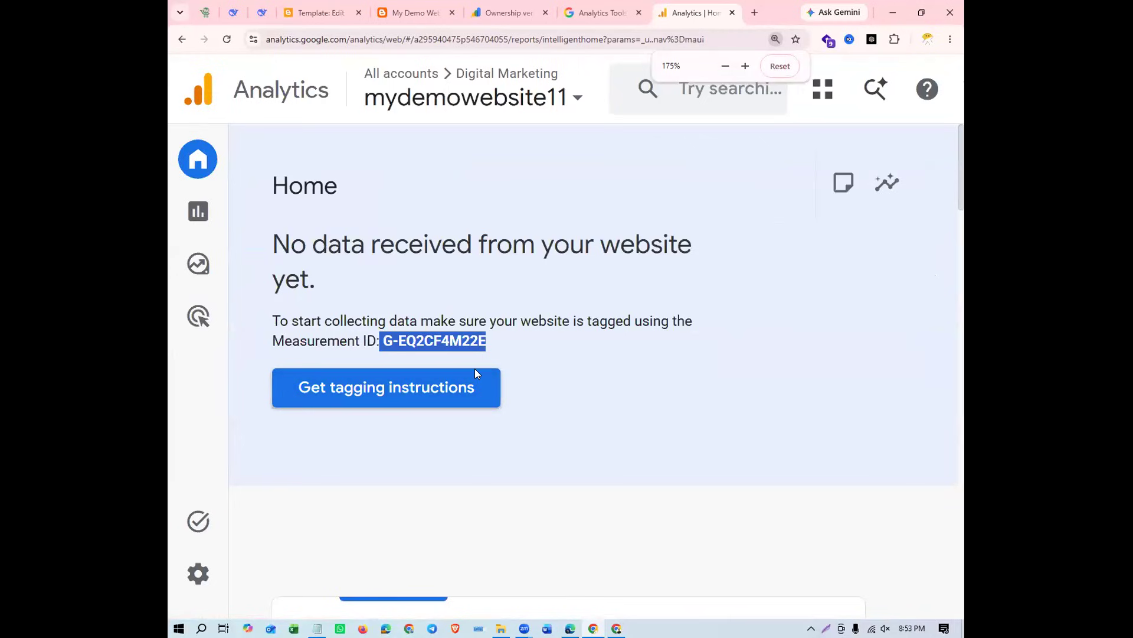
key("alt+Tab")
left_click_drag(499, 526, 397, 526)
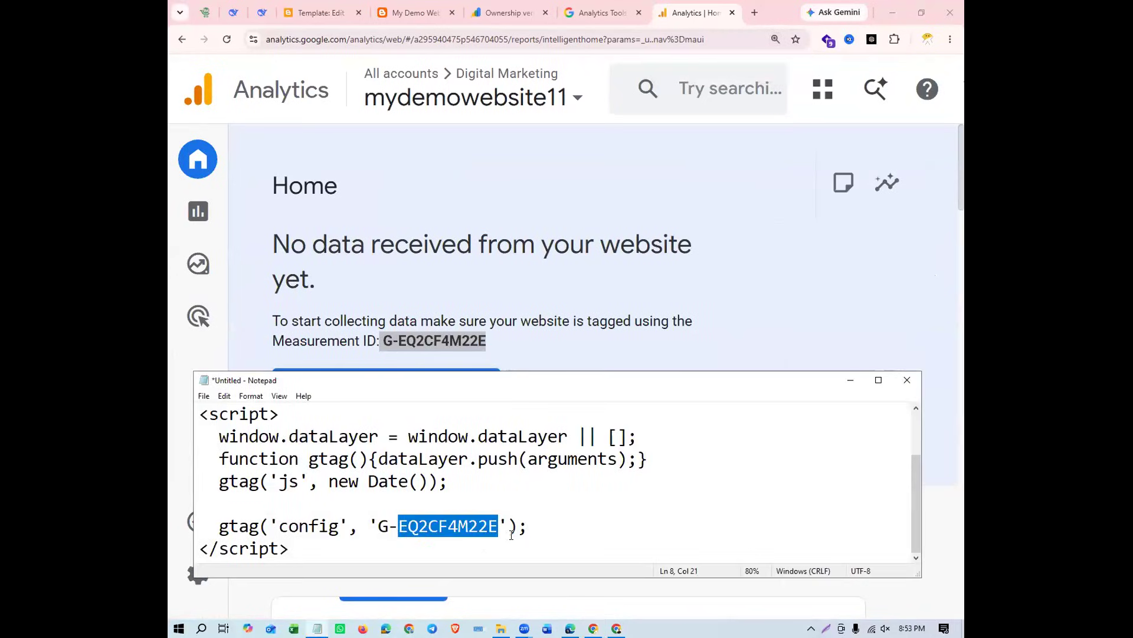
left_click(526, 294)
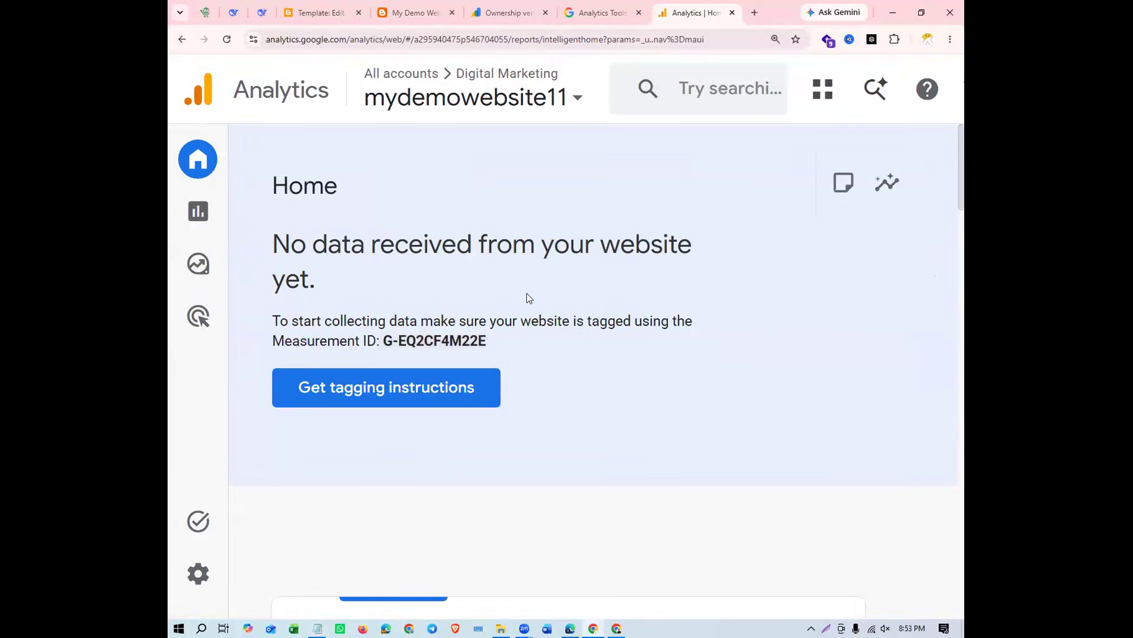
Reset the page zoom to 100% and open the list of data streams in the mydemowebsite11 property's Admin settings
key("ctrl+0")
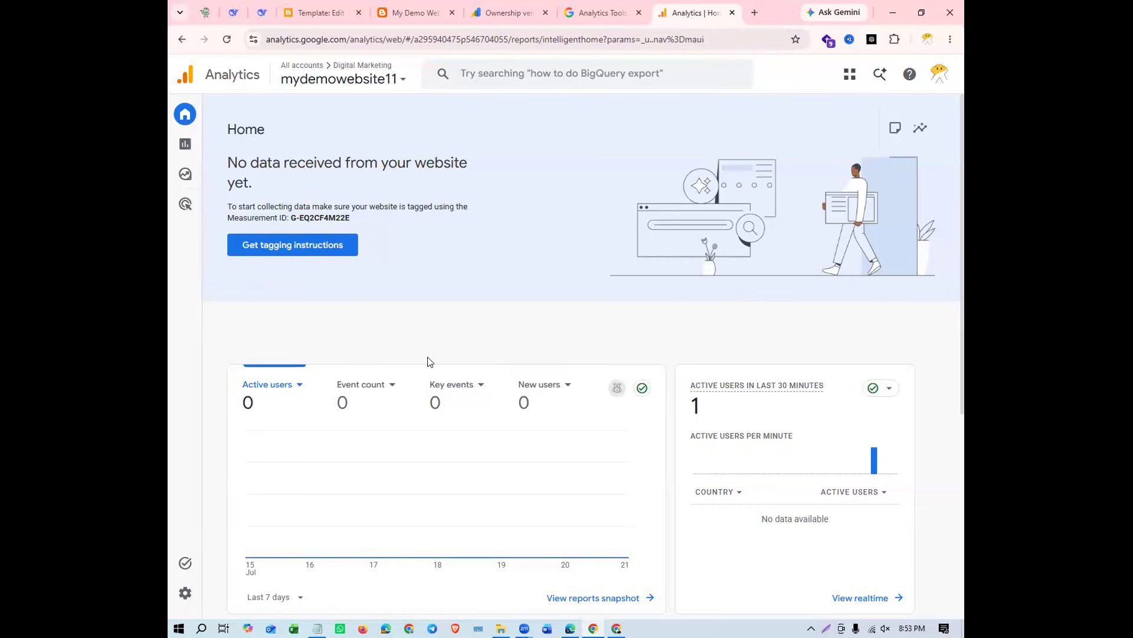
mouse_move(181, 595)
left_click(232, 600)
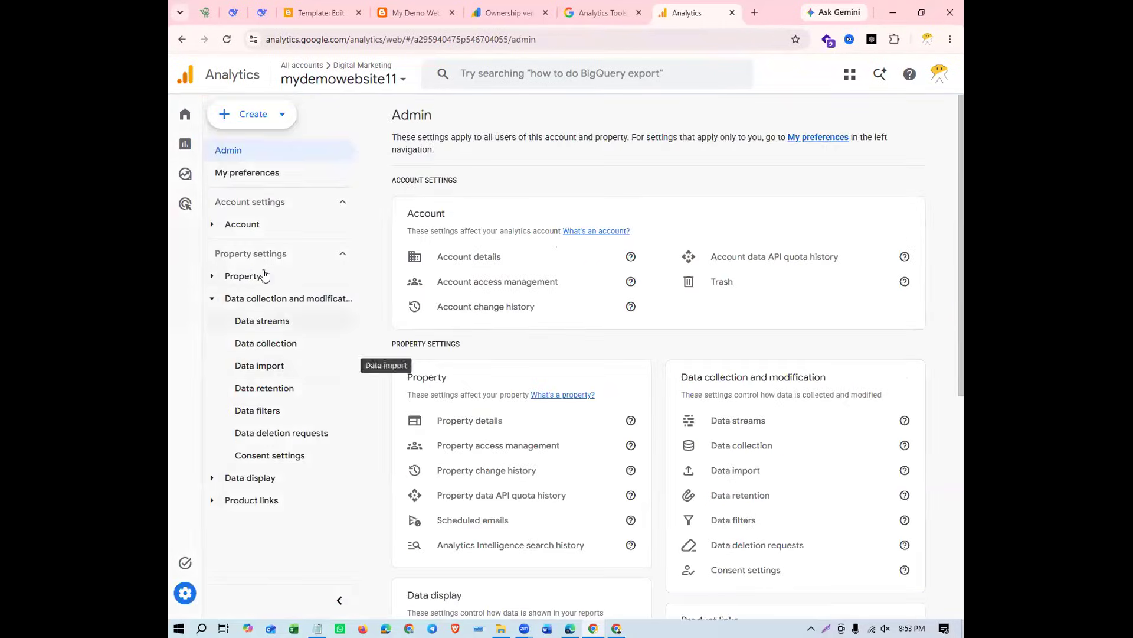
left_click(213, 298)
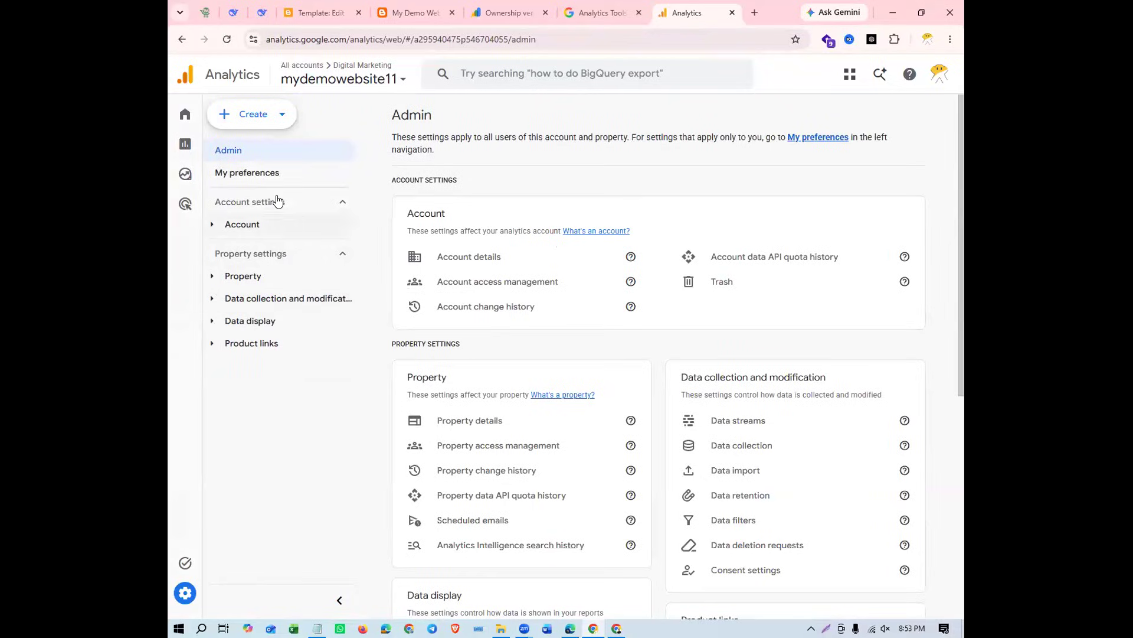
left_click(329, 304)
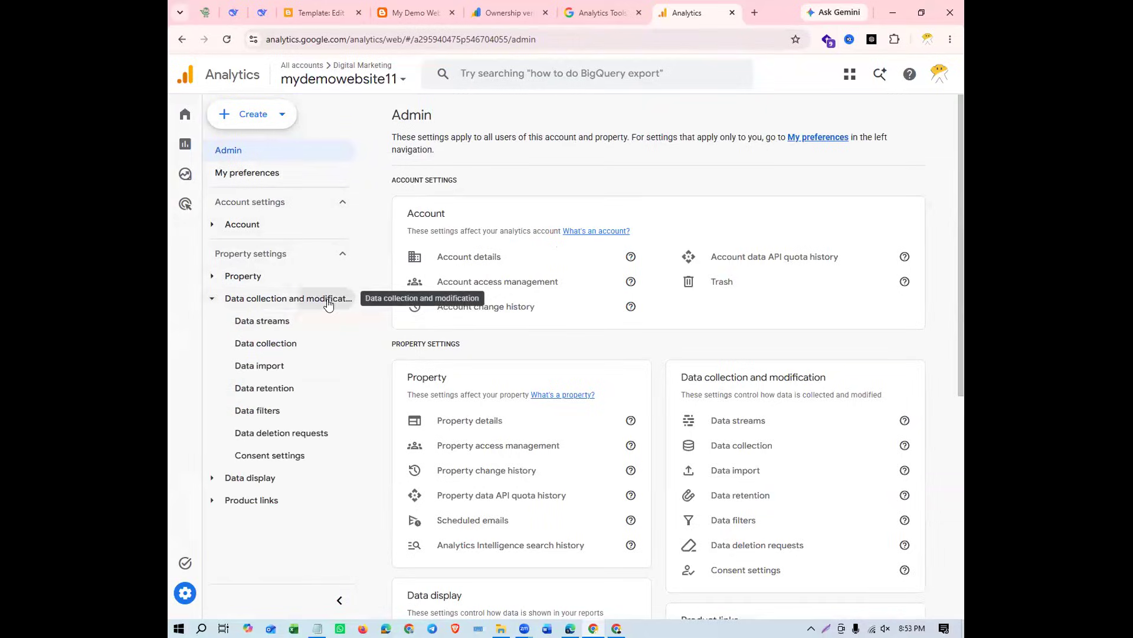
left_click(293, 318)
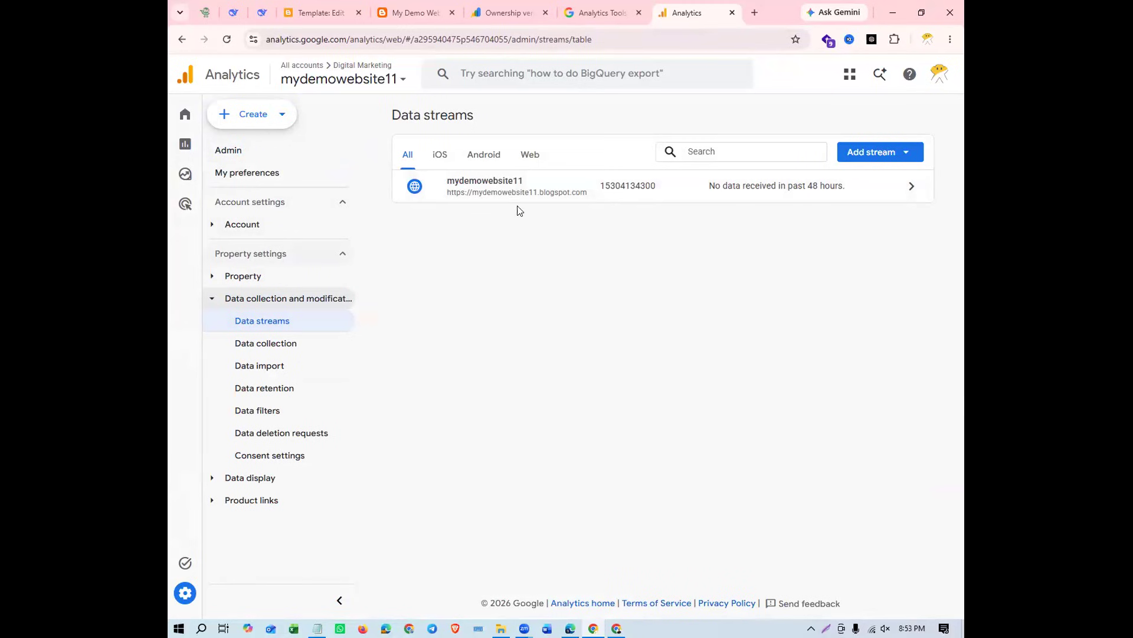
Open the mydemowebsite11 web stream's details and check its stream URL and stream name
left_click(505, 188)
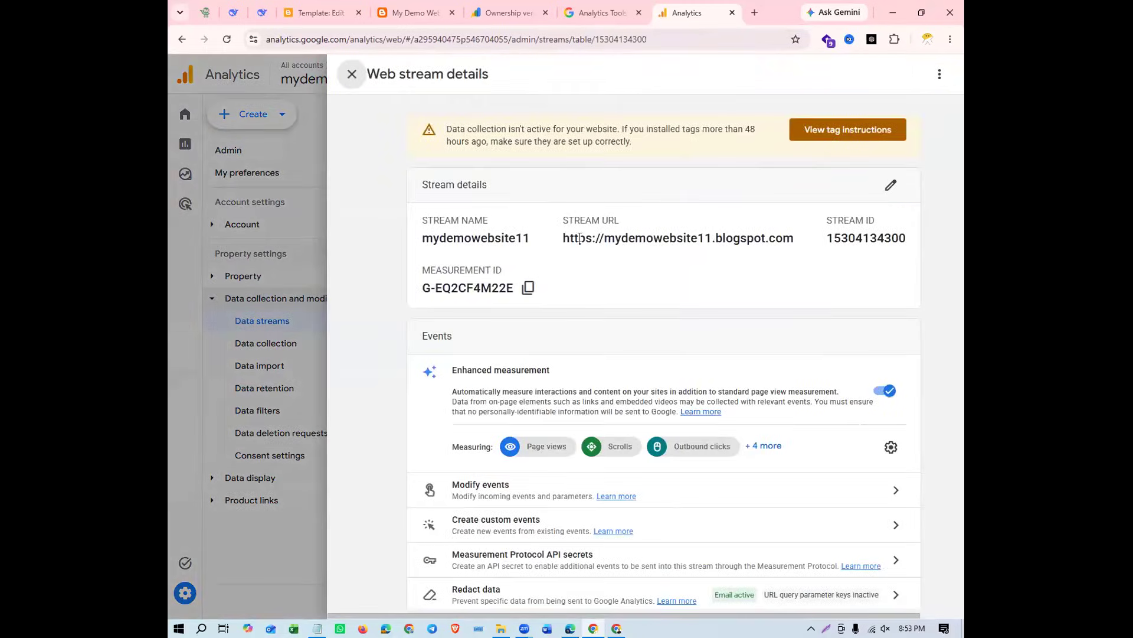
left_click_drag(563, 238, 786, 233)
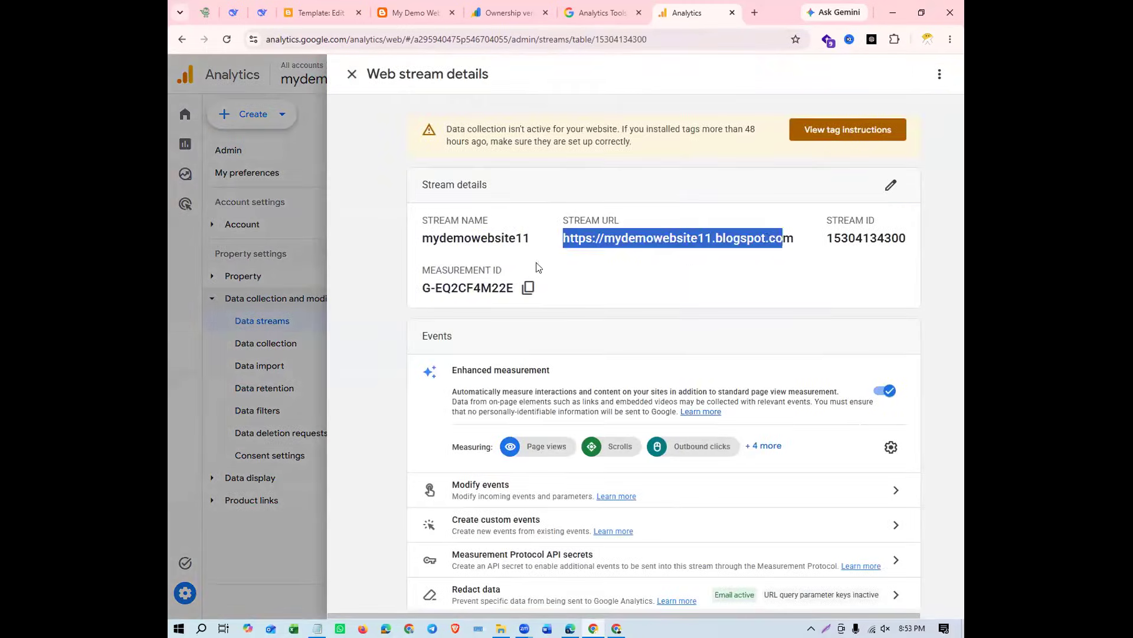
double_click(440, 238)
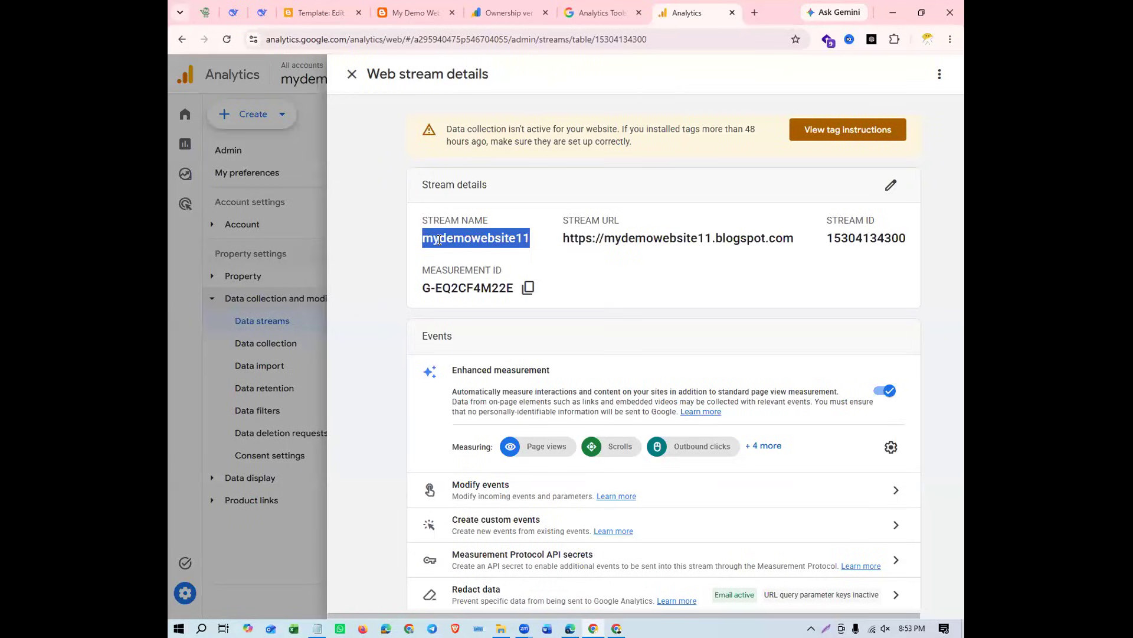
left_click(590, 278)
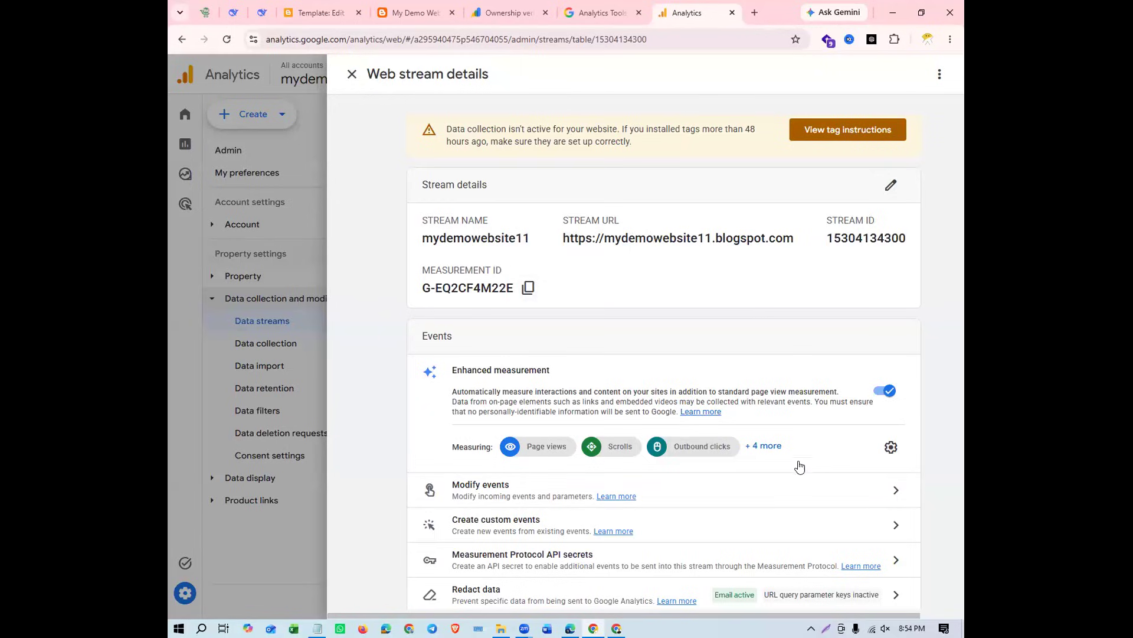
View the stream's tag instructions for manual installation and examine the Google tag code and its measurement ID
scroll(527, 236, "down", 3)
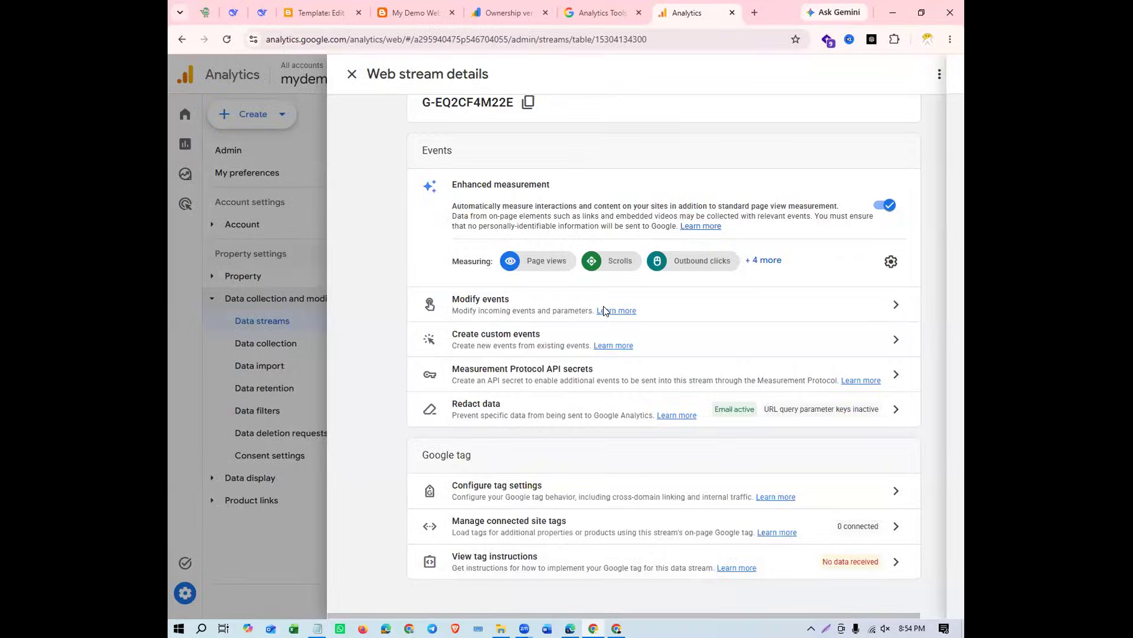
left_click(896, 558)
left_click(779, 143)
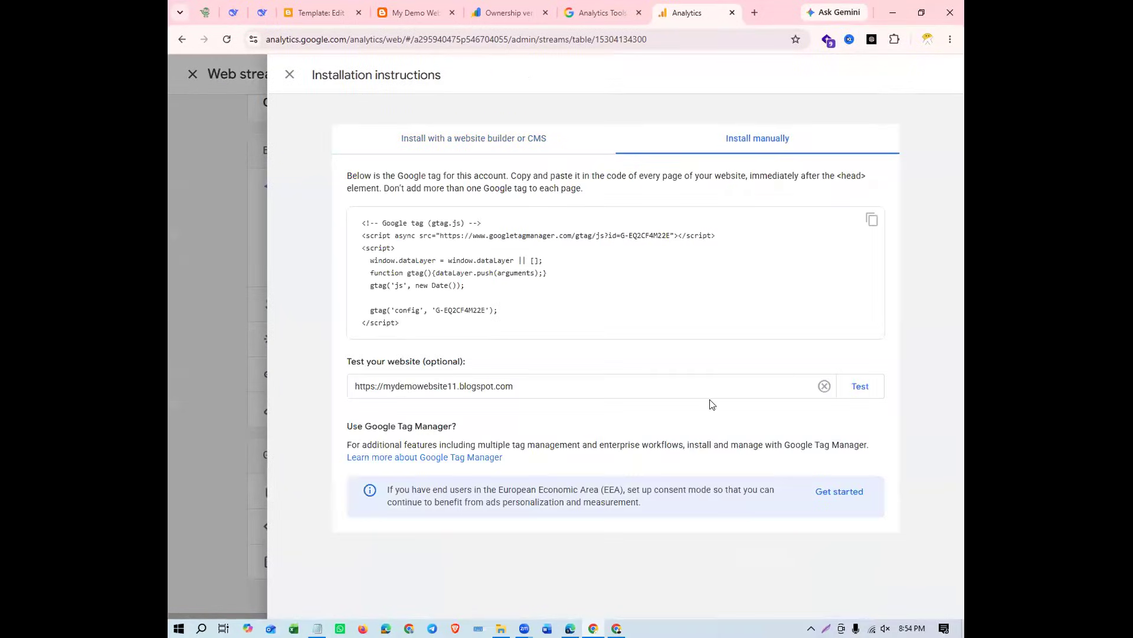
left_click_drag(401, 325, 364, 216)
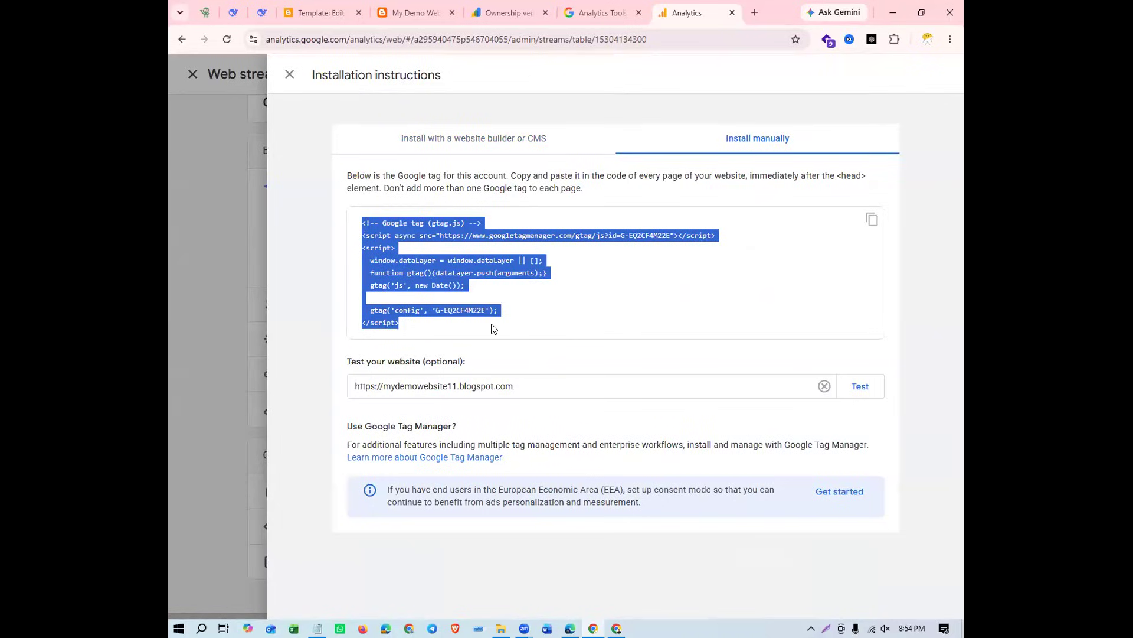
left_click(431, 321)
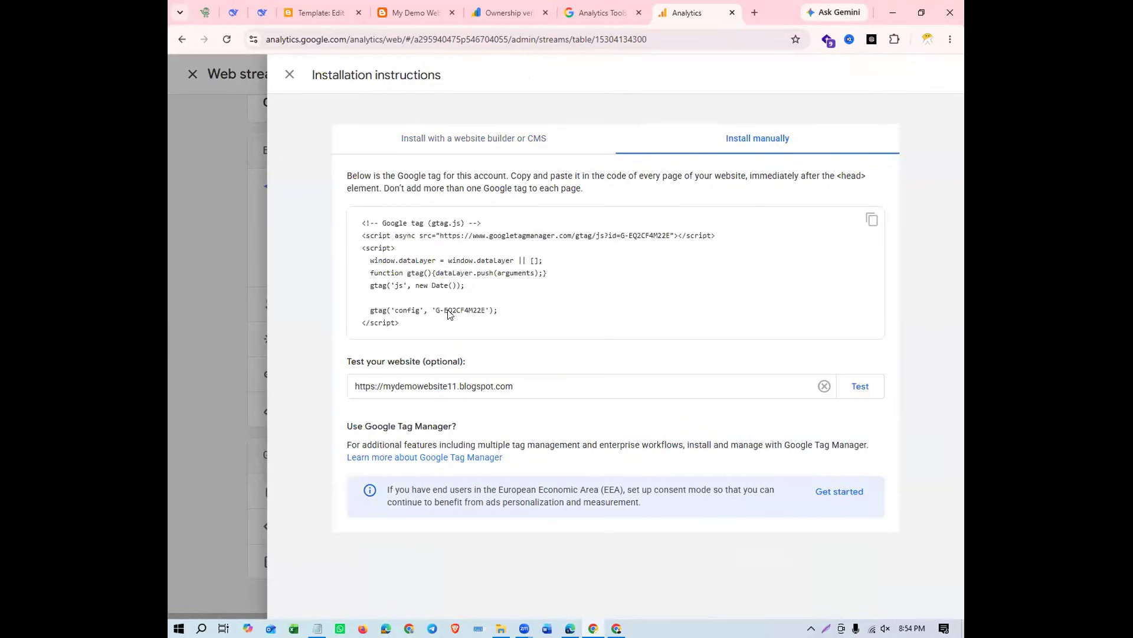
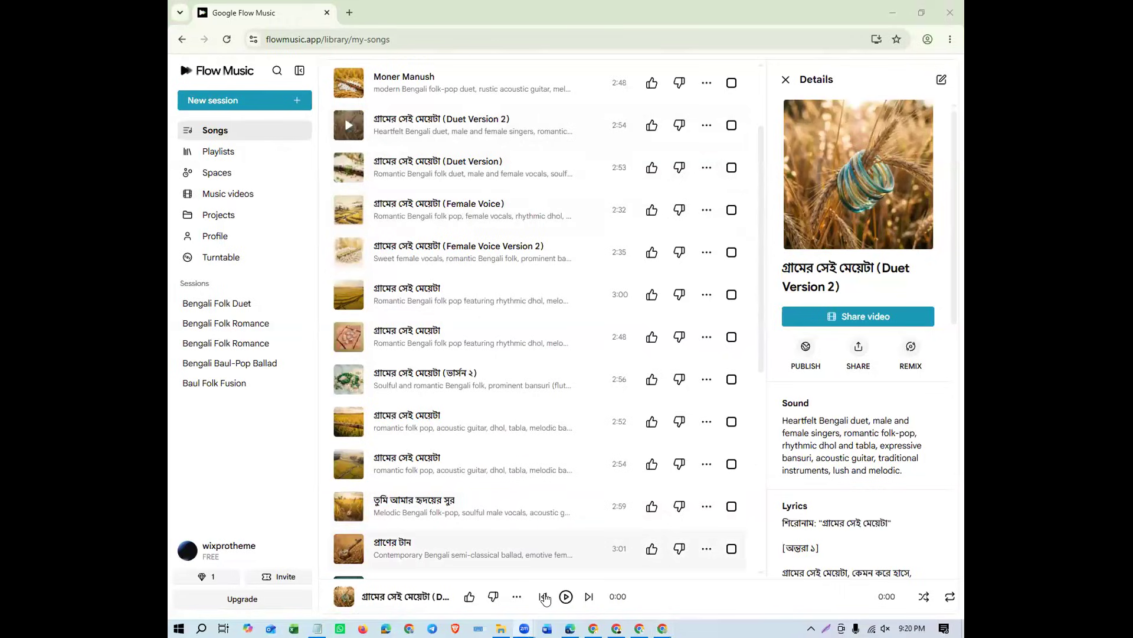
View the page of the song "গ্রামের সেই মেয়েটা (Duet Version 2)" and load the 2:48 "গ্রামের সেই মেয়েটা" track from the song library
left_click(459, 125)
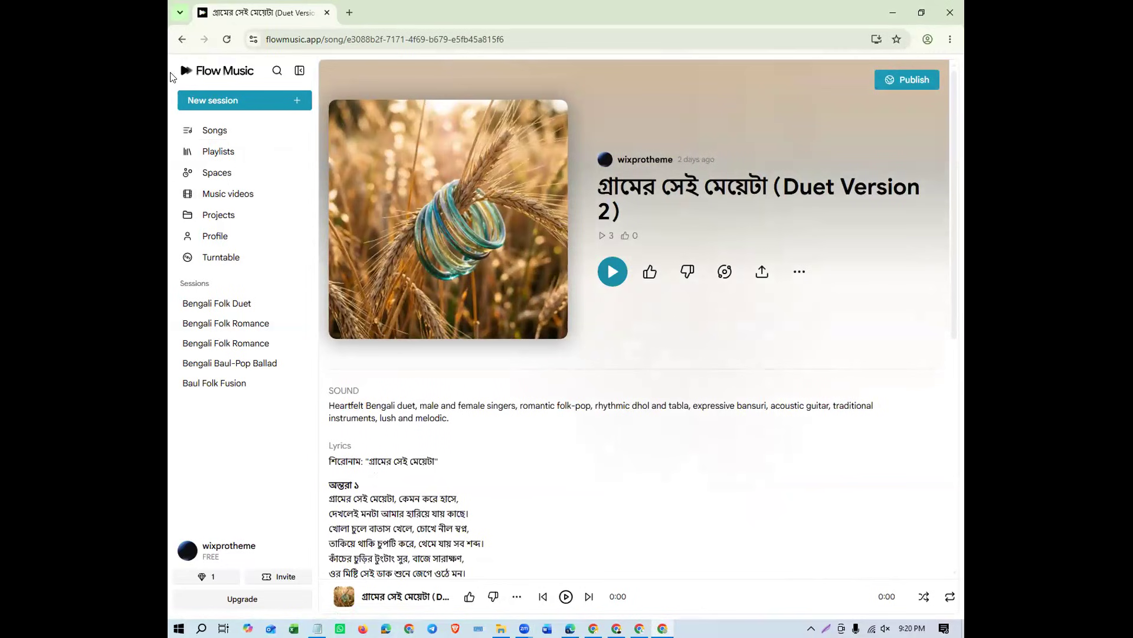
left_click(212, 130)
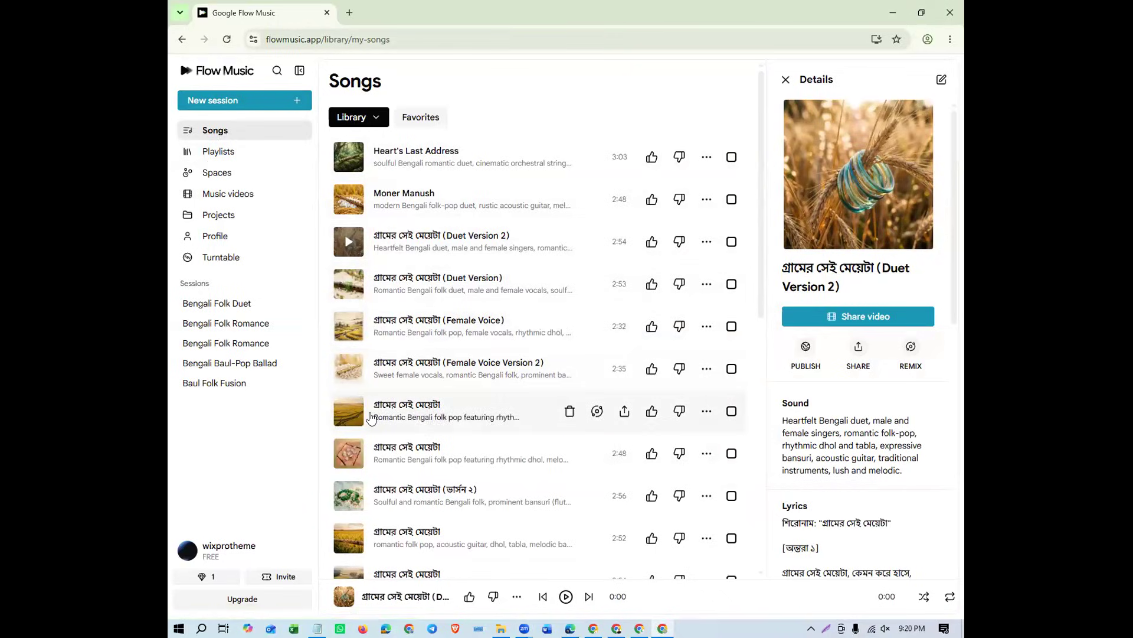
left_click(354, 458)
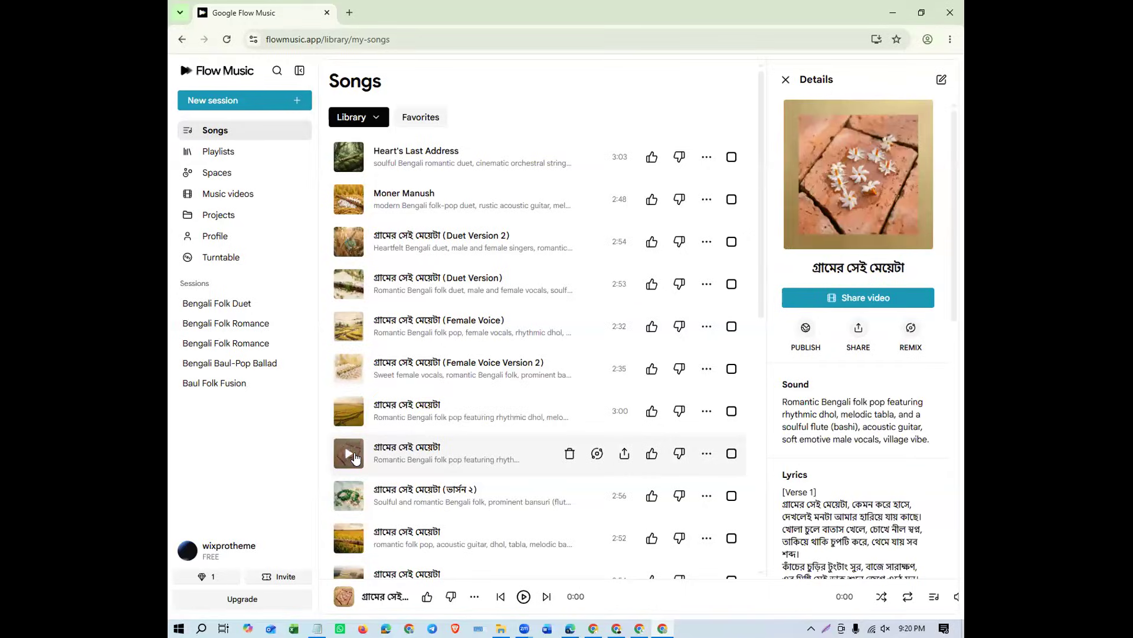
Open the loaded song's page and copy its Bengali lyrics down to the outro line "আমার সেই মেয়েটা..."
left_click(248, 104)
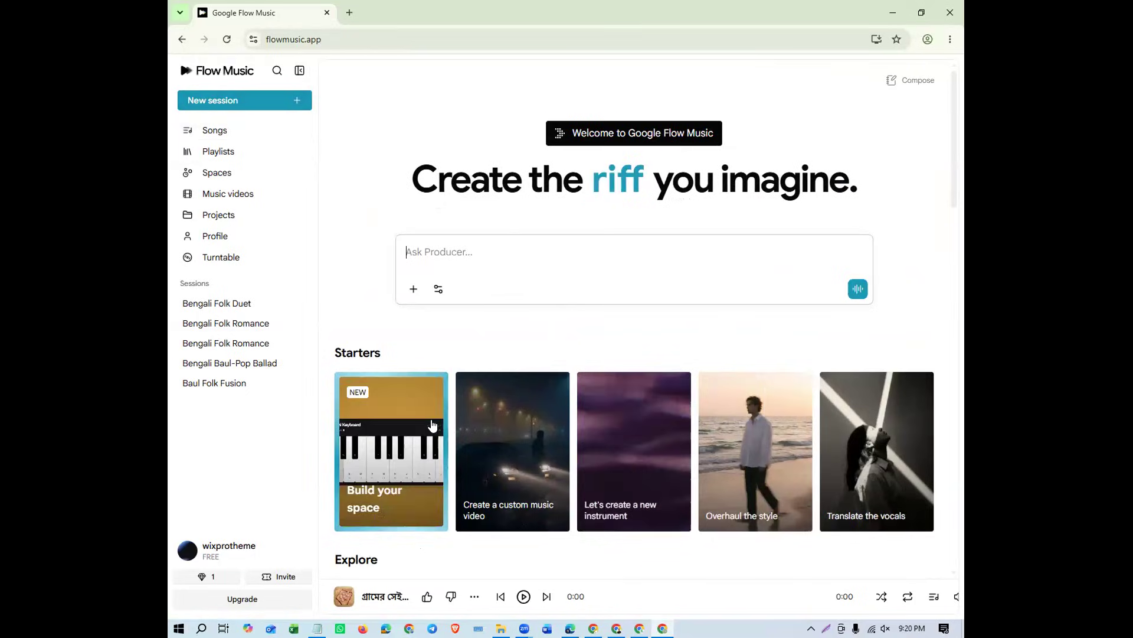
left_click(371, 598)
left_click_drag(330, 338, 460, 541)
scroll(480, 442, "down", 3)
scroll(473, 480, "down", 2)
scroll(470, 475, "down", 2)
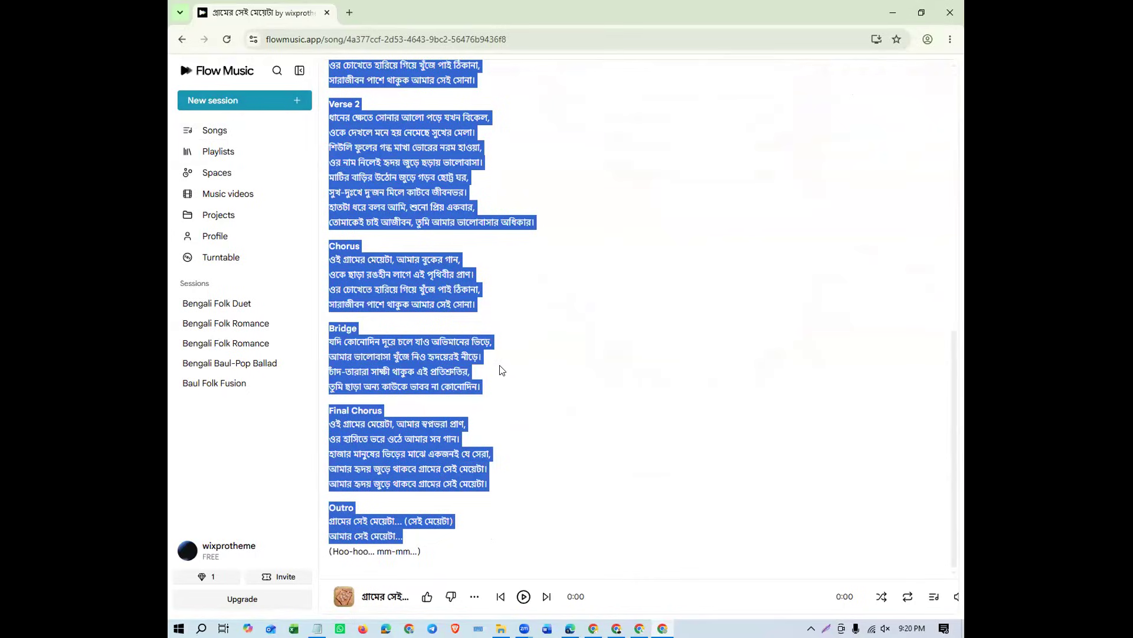
Start a new session and submit the copied Bengali lyrics as the prompt to generate a song
left_click(246, 101)
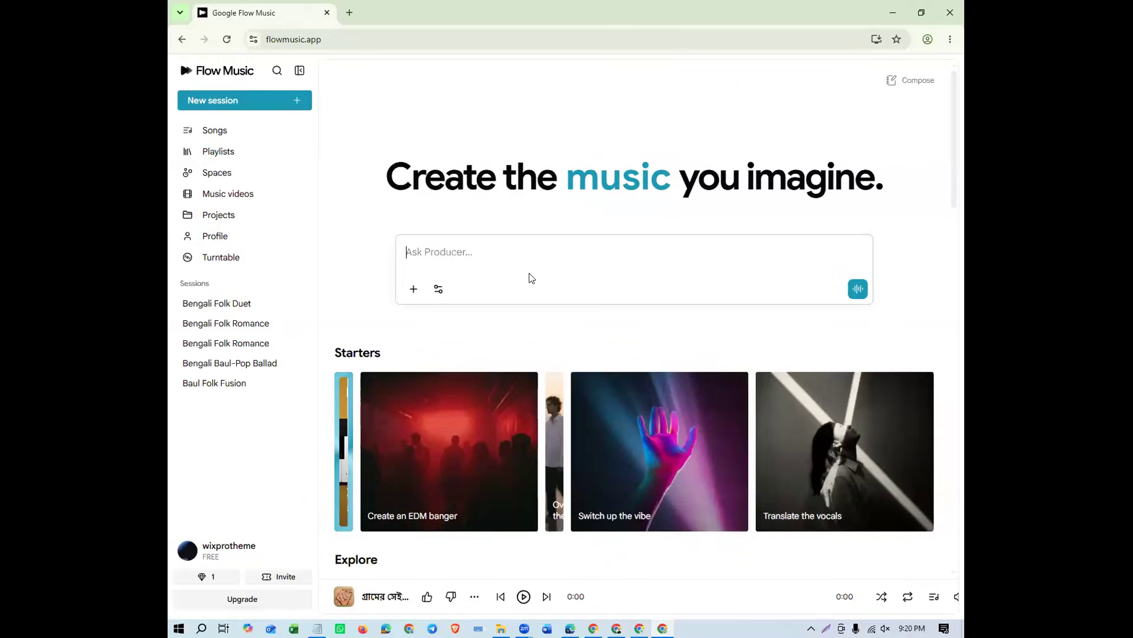
left_click(509, 247)
key("ctrl+v")
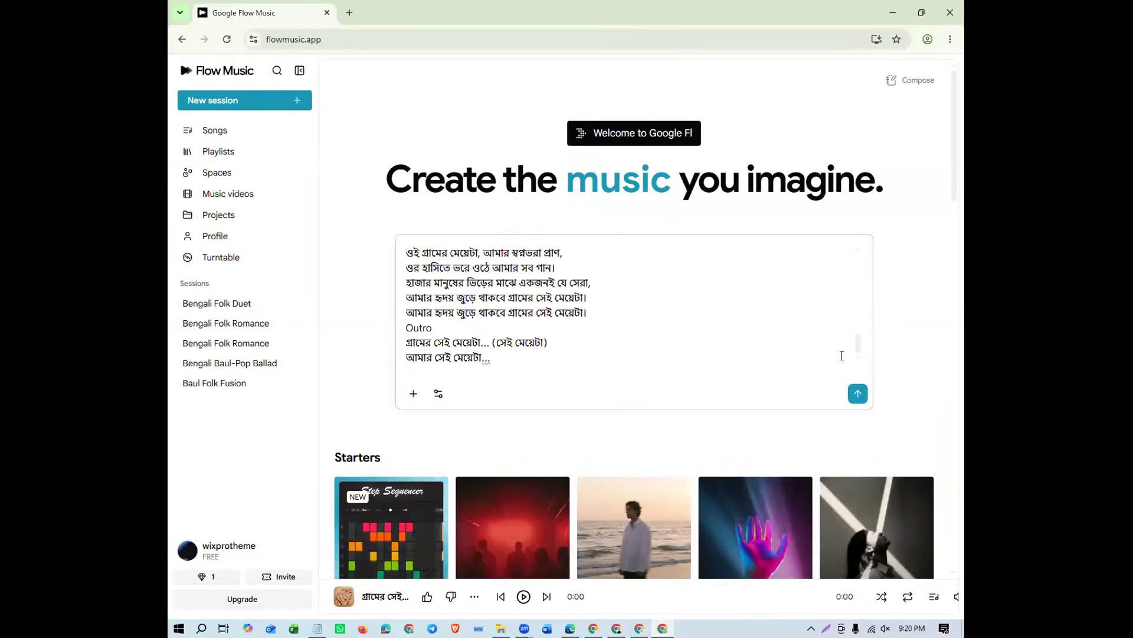
left_click(861, 397)
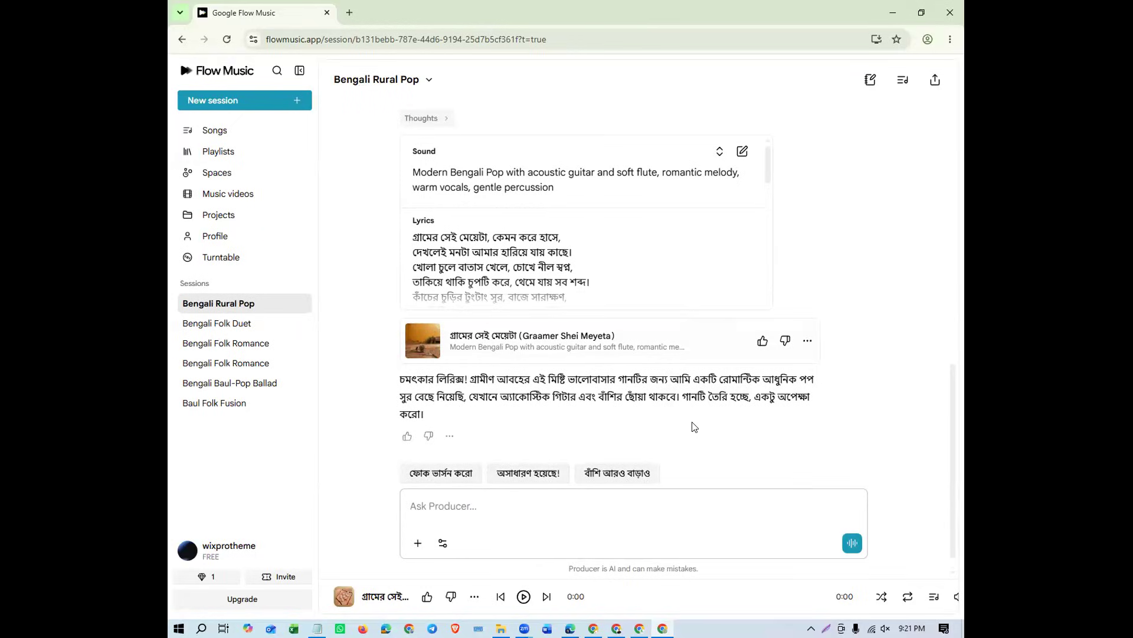
Play the opening seconds of the generated song in the session and pause it
left_click(421, 344)
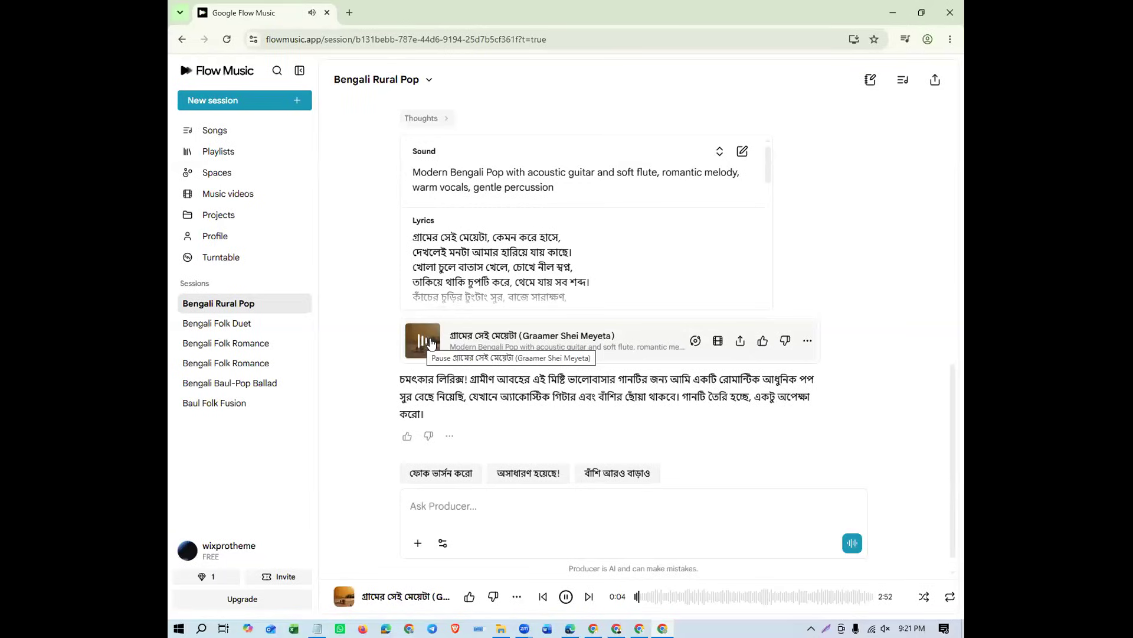
left_click(423, 342)
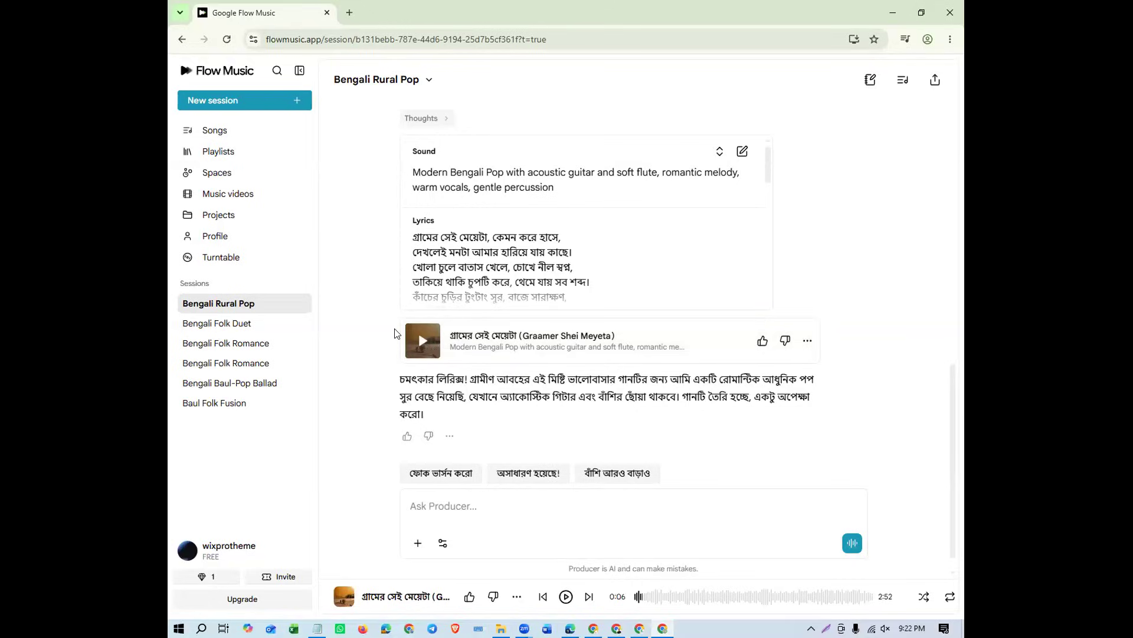
Browse the song library and play the track "গ্রামের সেই মেয়েটা (ভার্সন ২)"
left_click(257, 137)
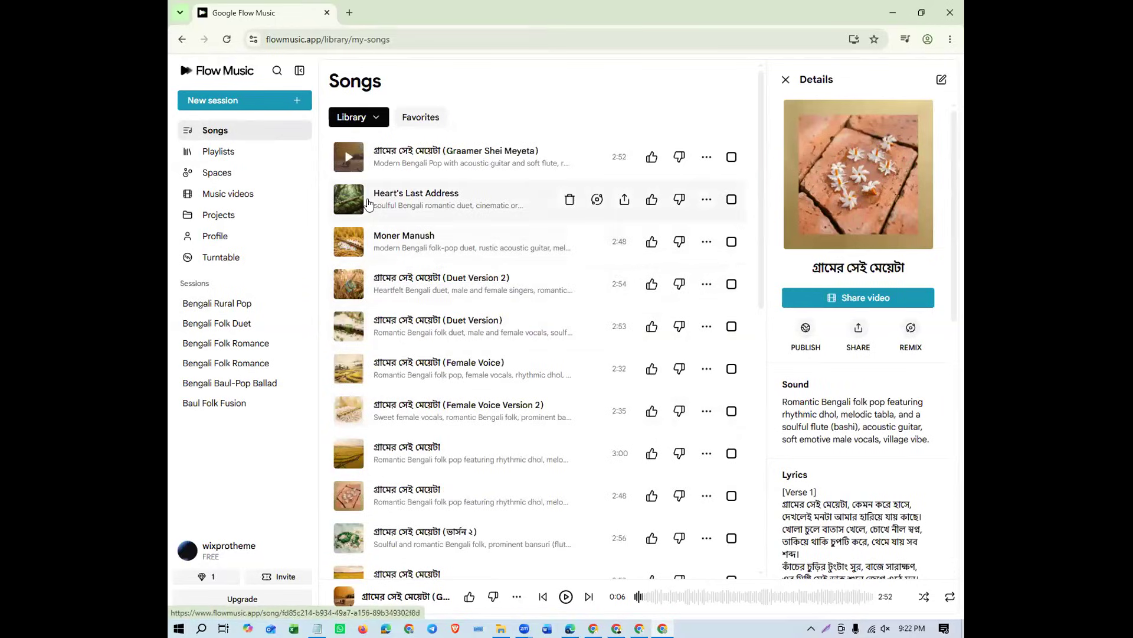
scroll(377, 276, "down", 2)
scroll(376, 275, "down", 3)
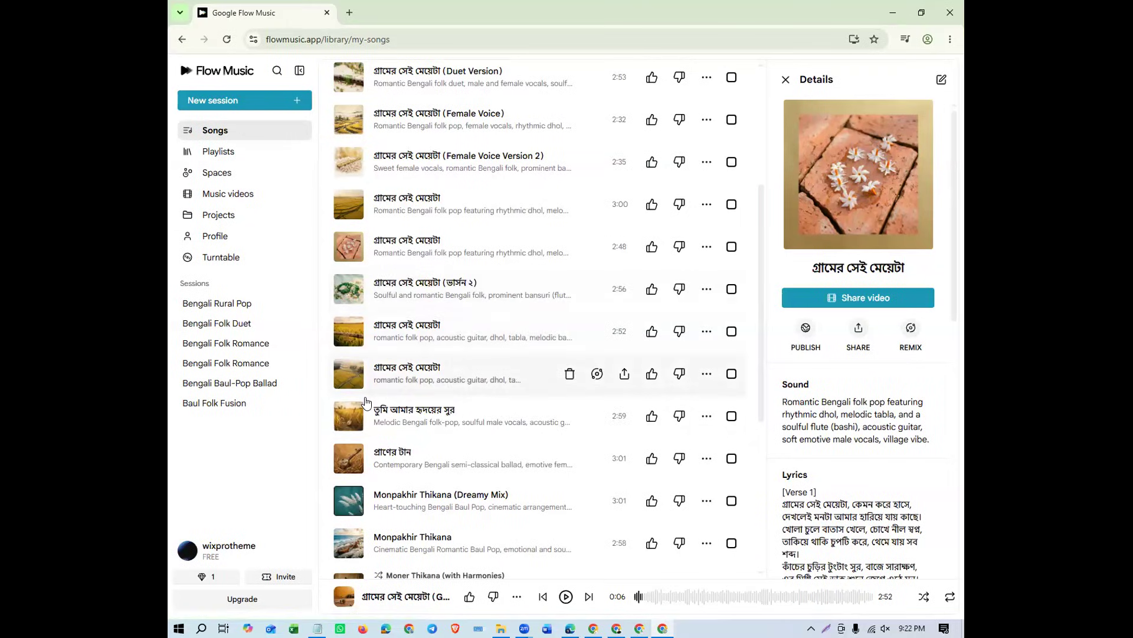
scroll(351, 283, "up", 3)
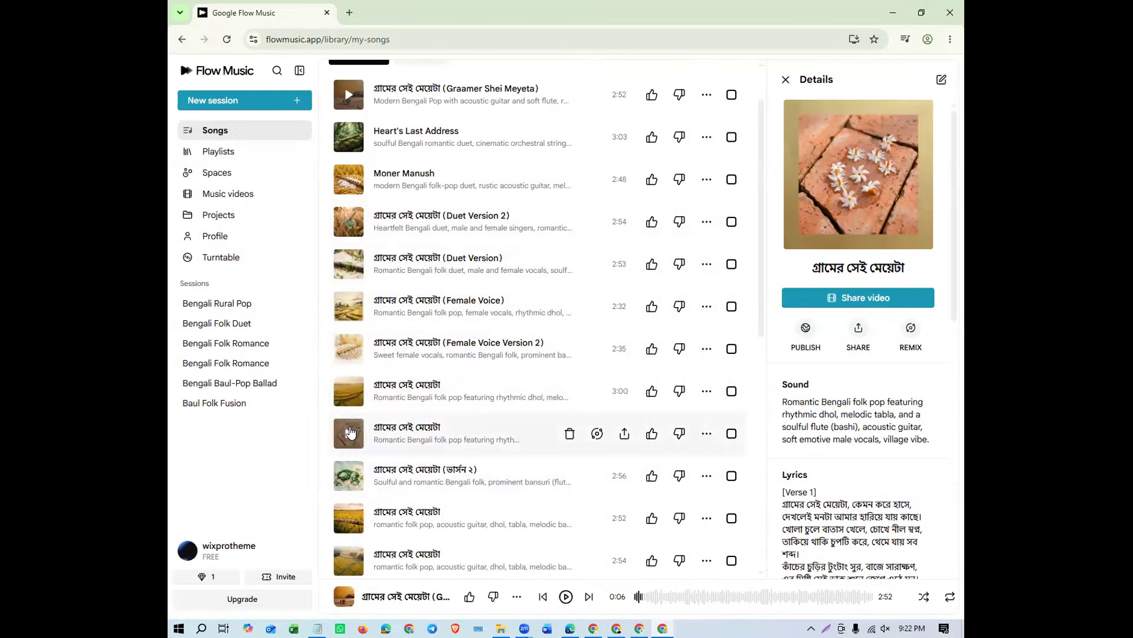
scroll(351, 432, "down", 1)
left_click(348, 417)
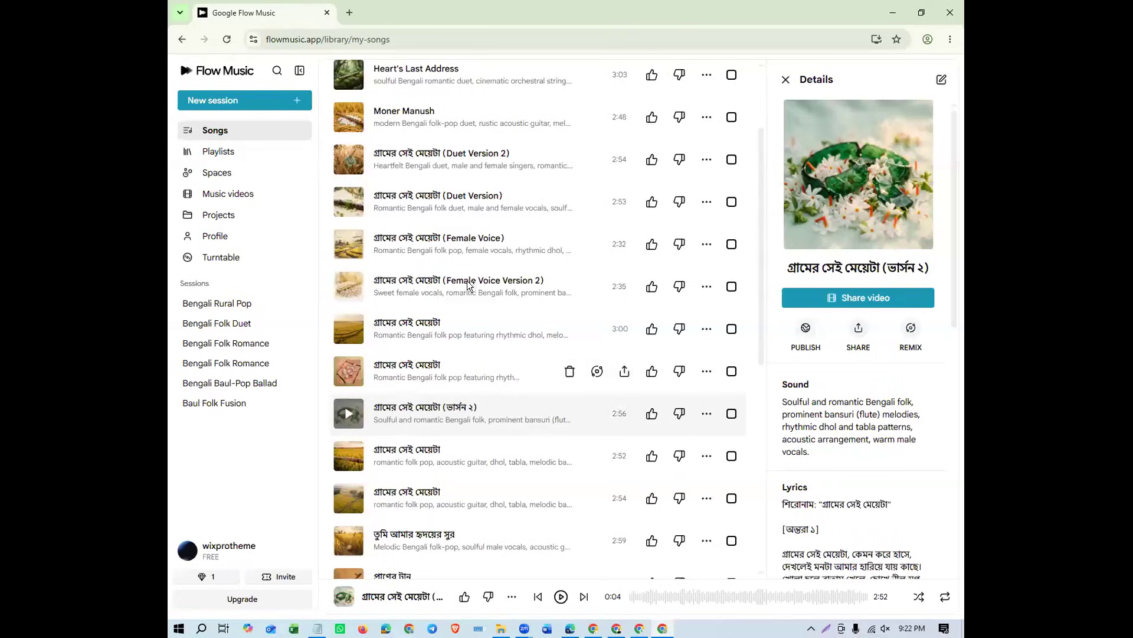
Play "গ্রামের সেই মেয়েটা (Graamer Shei Meyeta)" from the song library and pause it
scroll(499, 255, "up", 3)
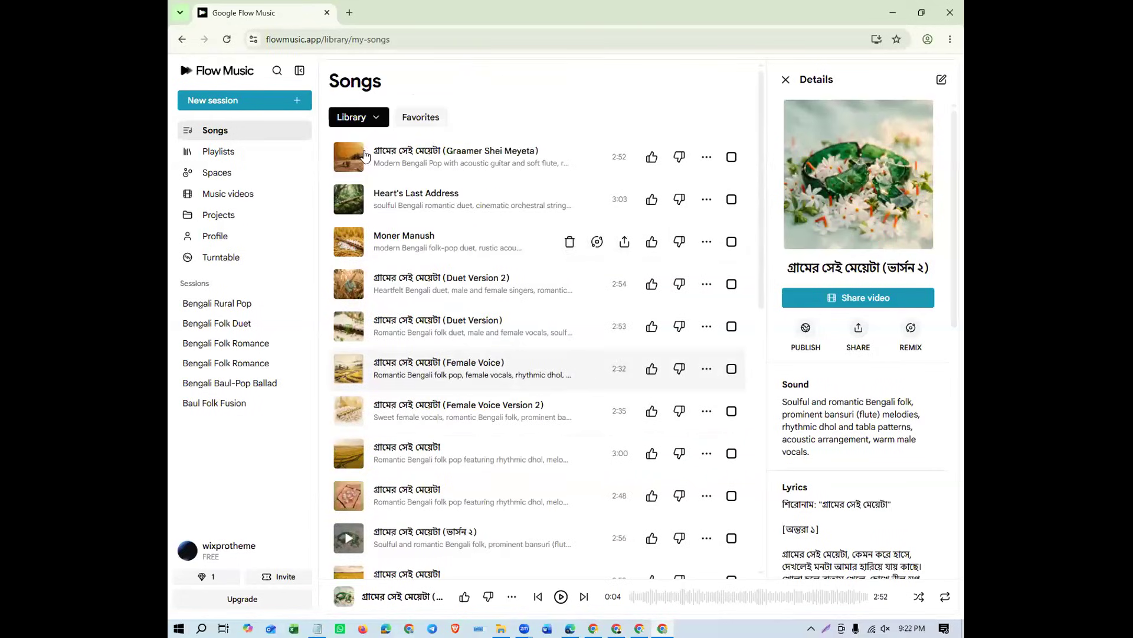
left_click(347, 158)
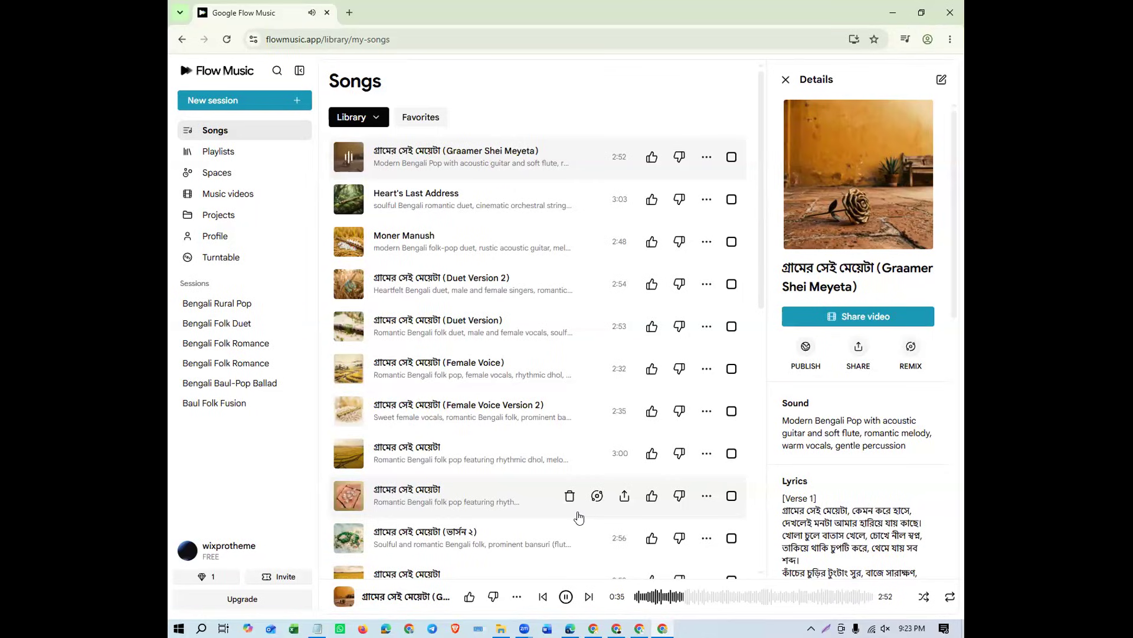
left_click(566, 596)
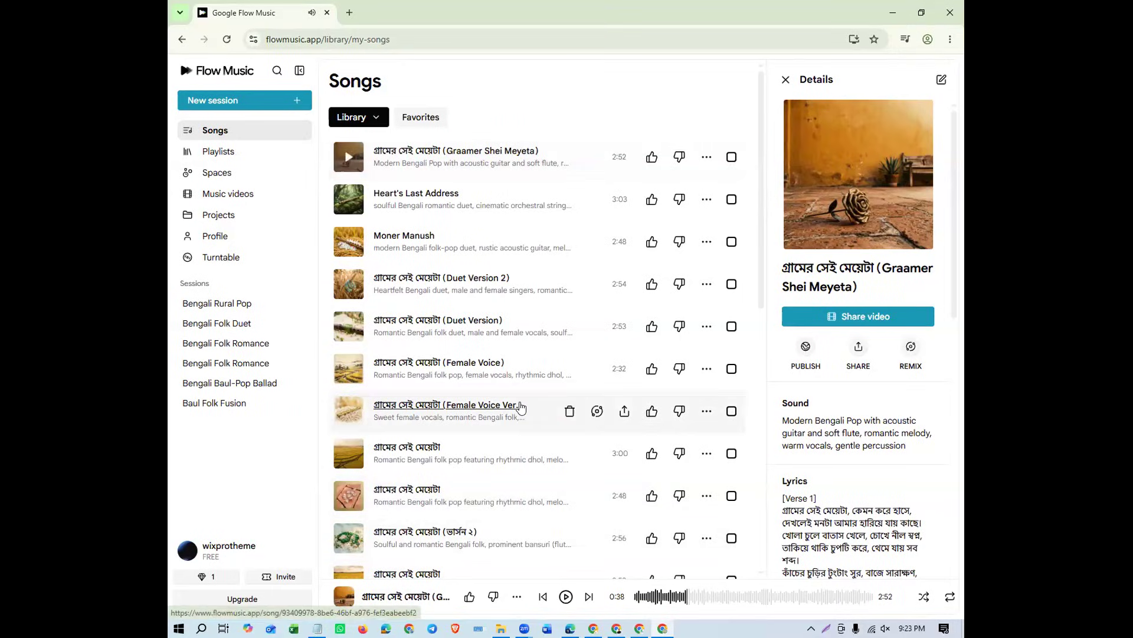
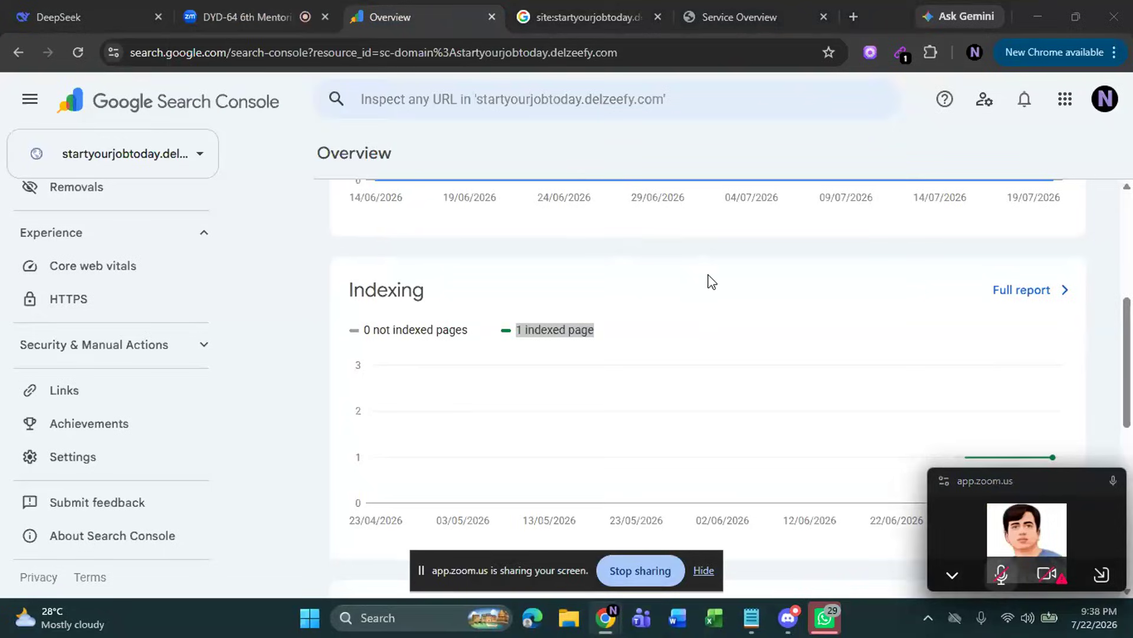
Switch to the Zoom meeting and stop sharing the screen
left_click(252, 13)
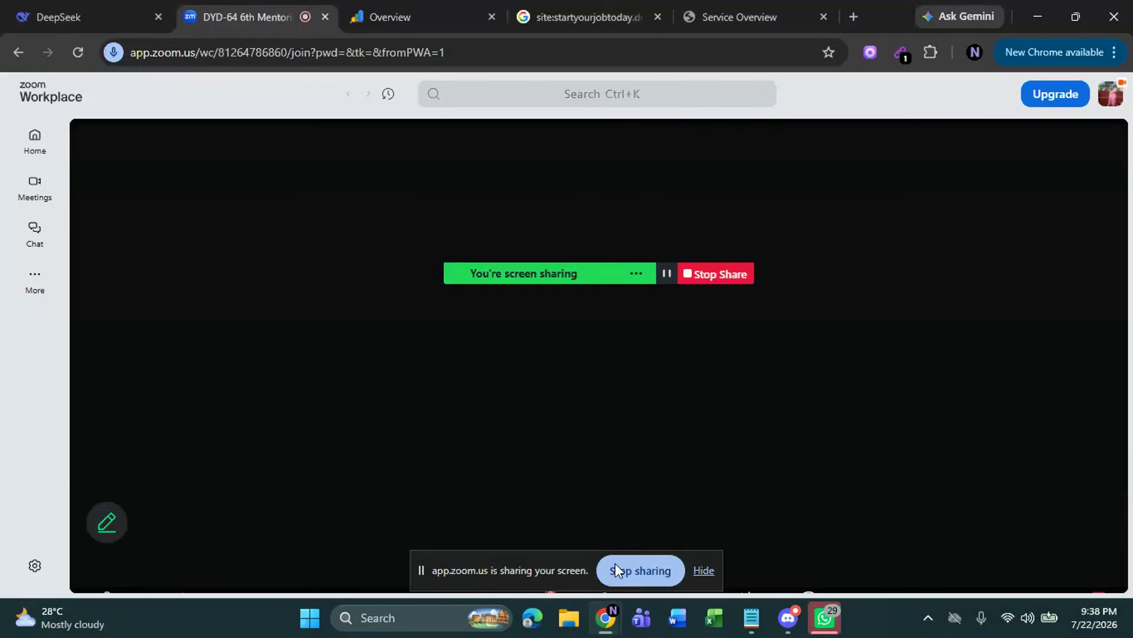
left_click(626, 565)
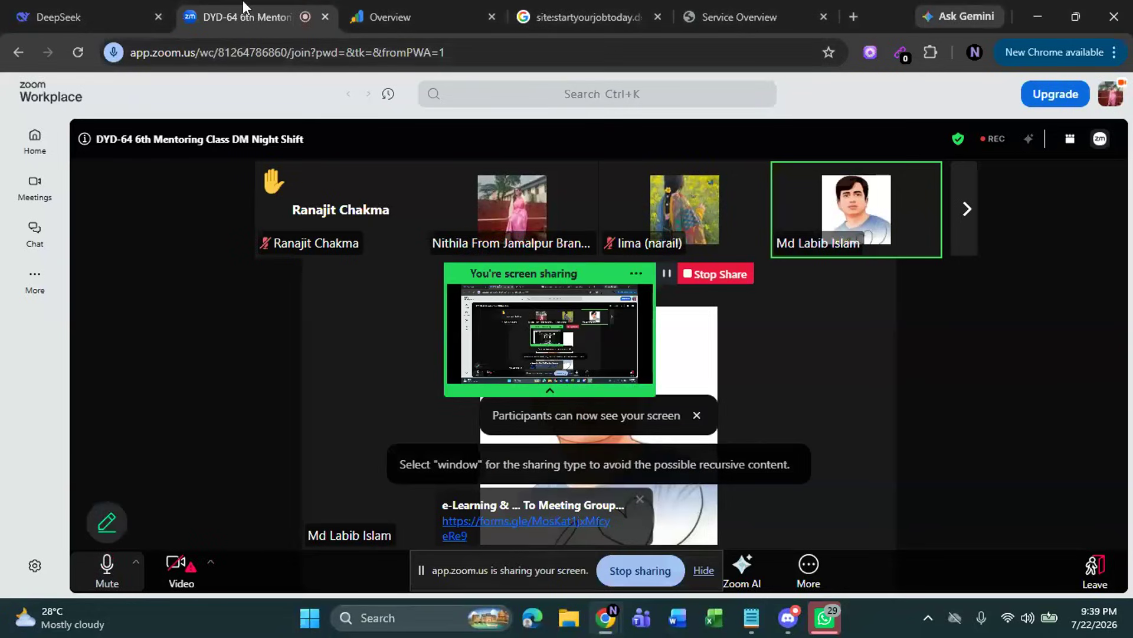
Return to the Search Console overview of startyourjobtoday.delzeefy.com and highlight the indexed page count under Indexing
left_click(366, 12)
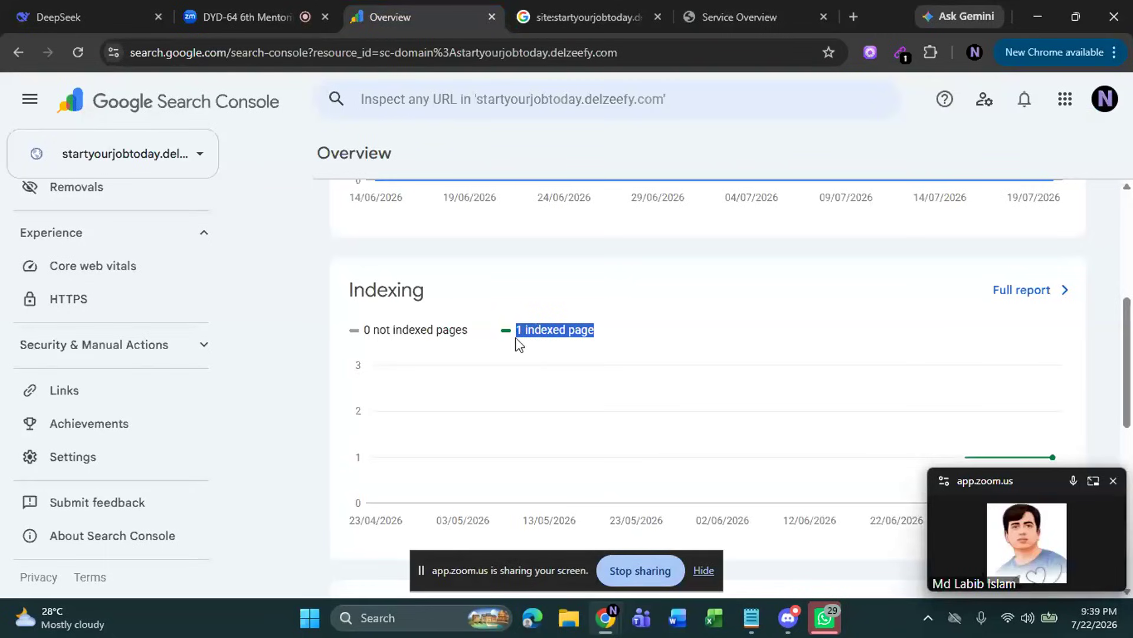
left_click_drag(517, 330, 608, 343)
scroll(556, 304, "up", 4)
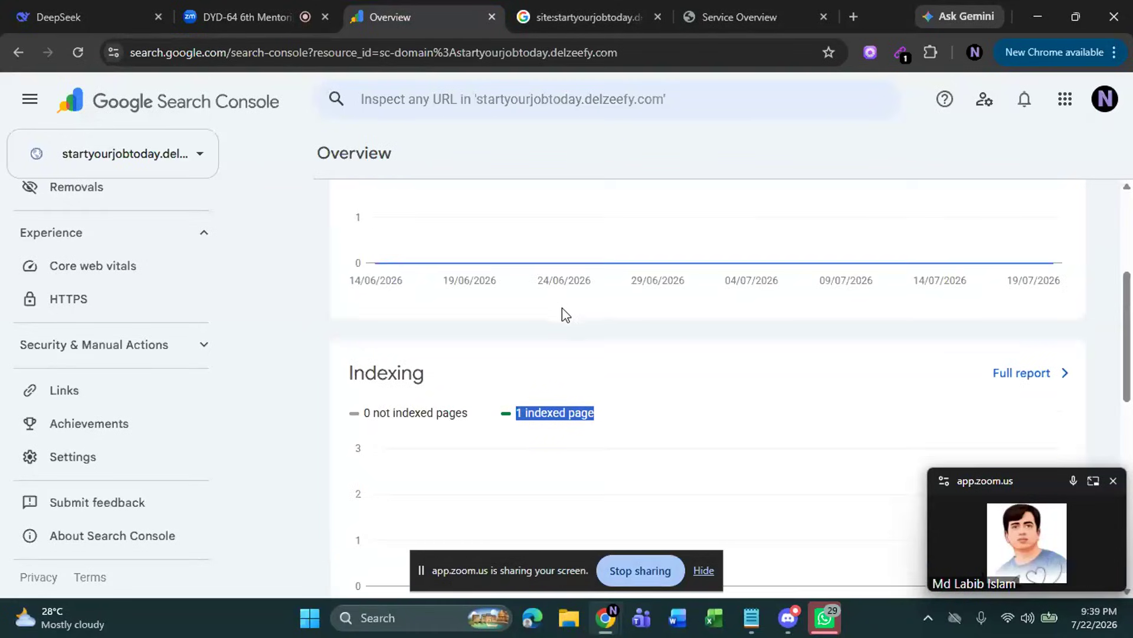
scroll(575, 339, "down", 1)
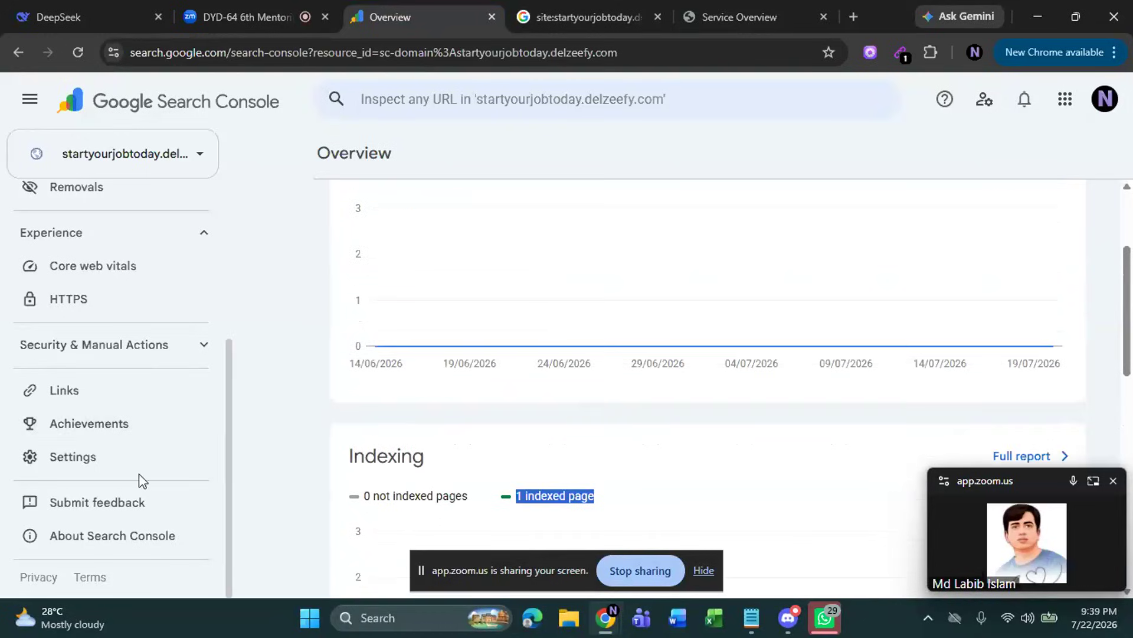
Check the general settings and then the submitted sitemaps of the startyourjobtoday.delzeefy.com property
left_click(101, 461)
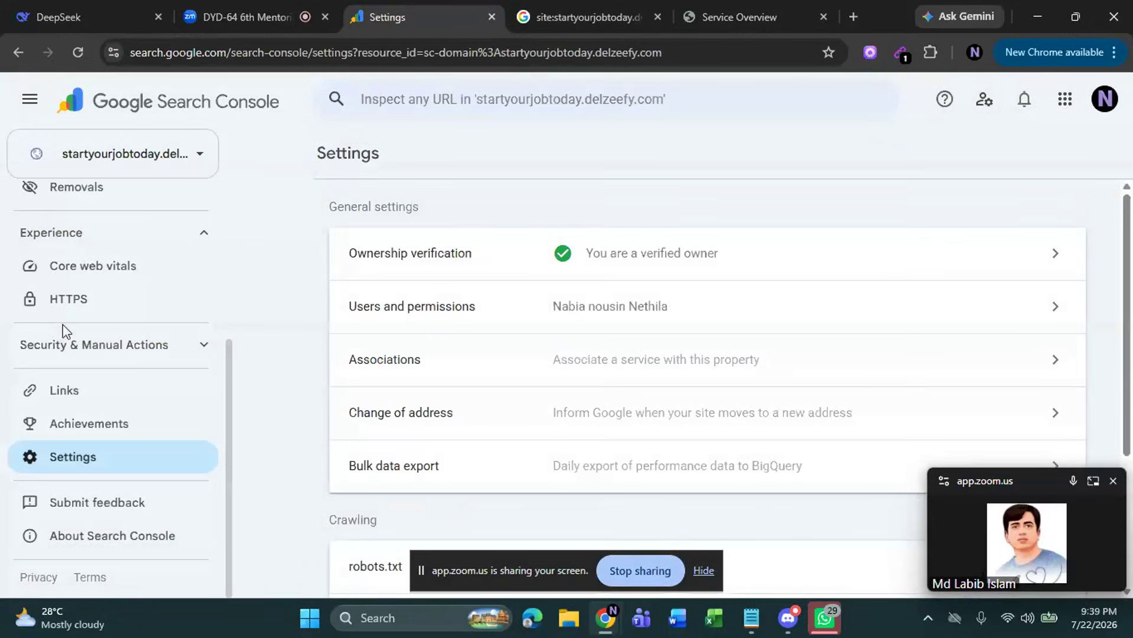
scroll(30, 324, "up", 4)
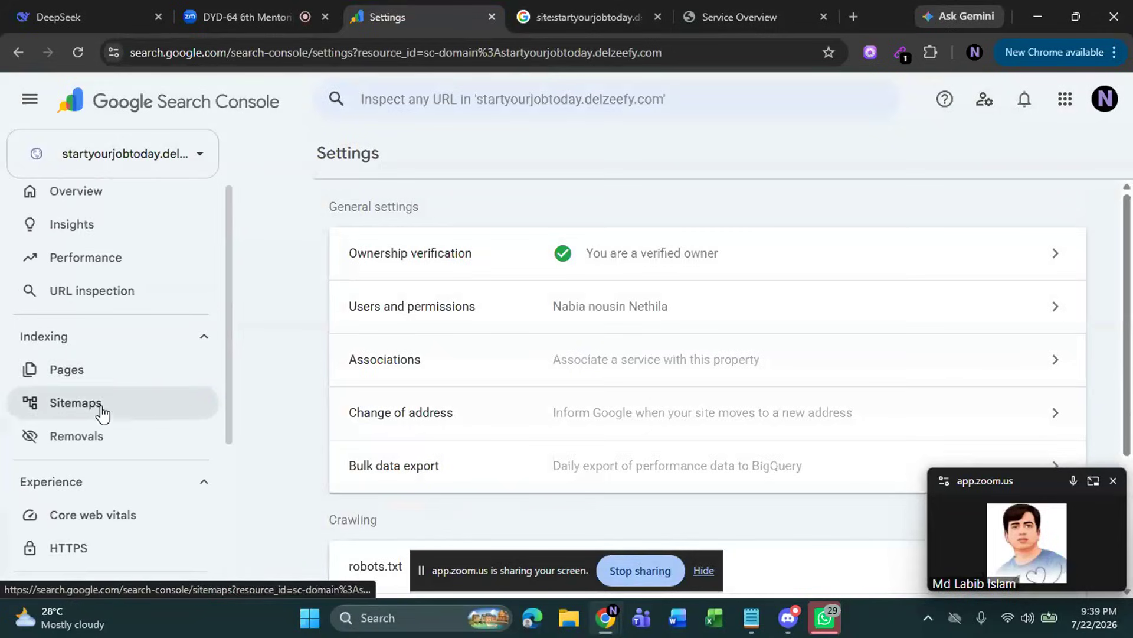
left_click(102, 404)
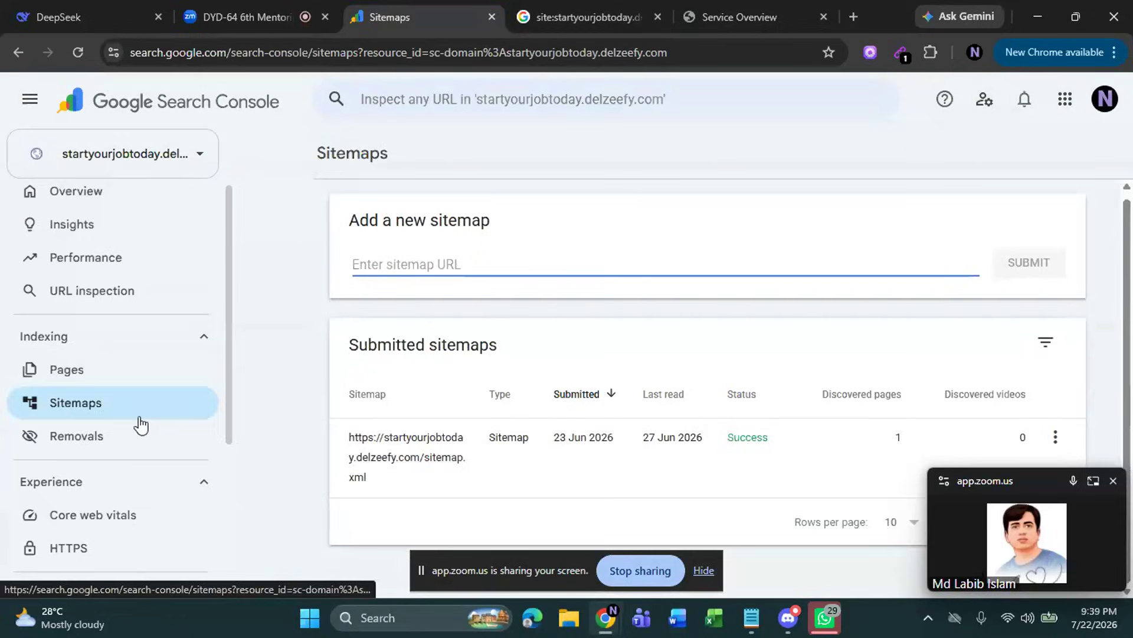
scroll(140, 467, "down", 4)
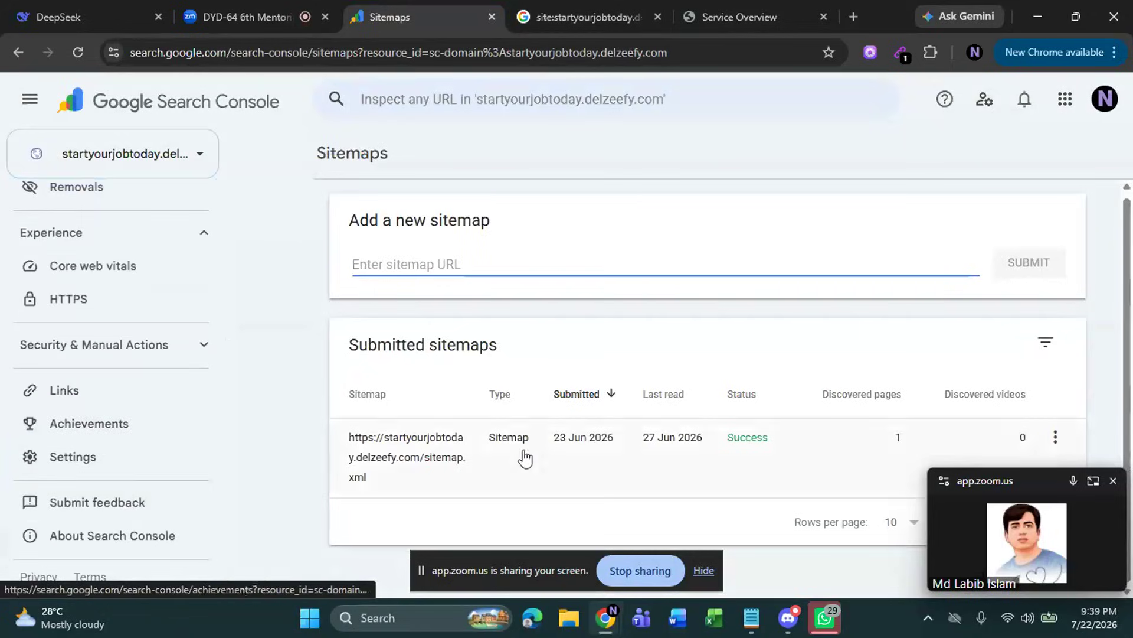
scroll(472, 428, "up", 1)
scroll(200, 359, "up", 4)
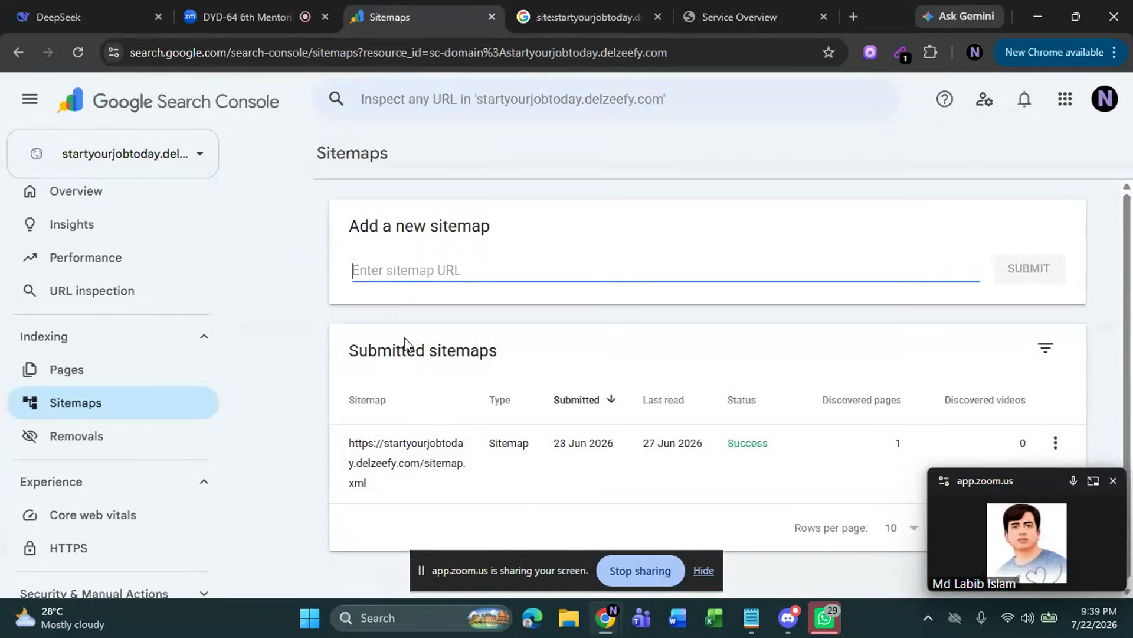
Switch Search Console to the delzeefy.com property and look over the list of available properties
left_click(202, 168)
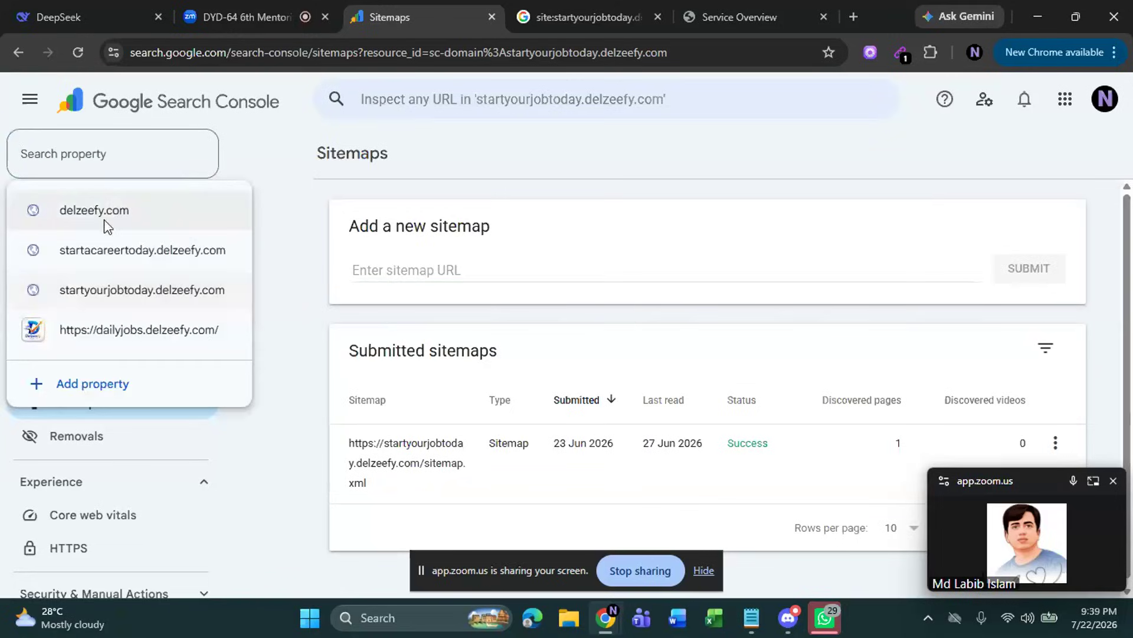
left_click(122, 212)
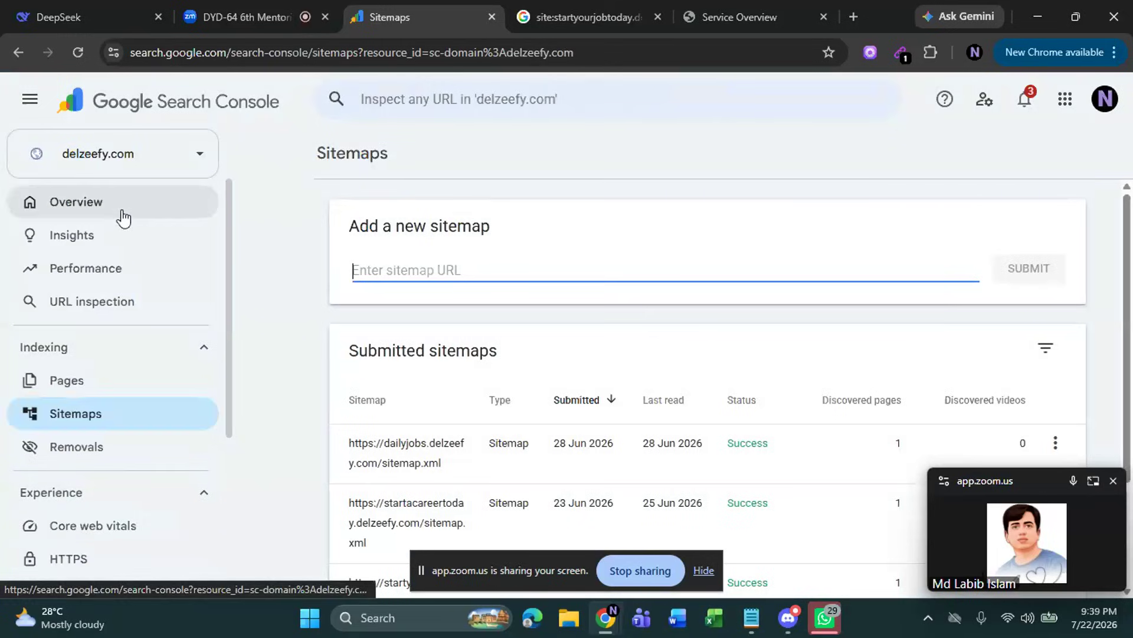
left_click(132, 153)
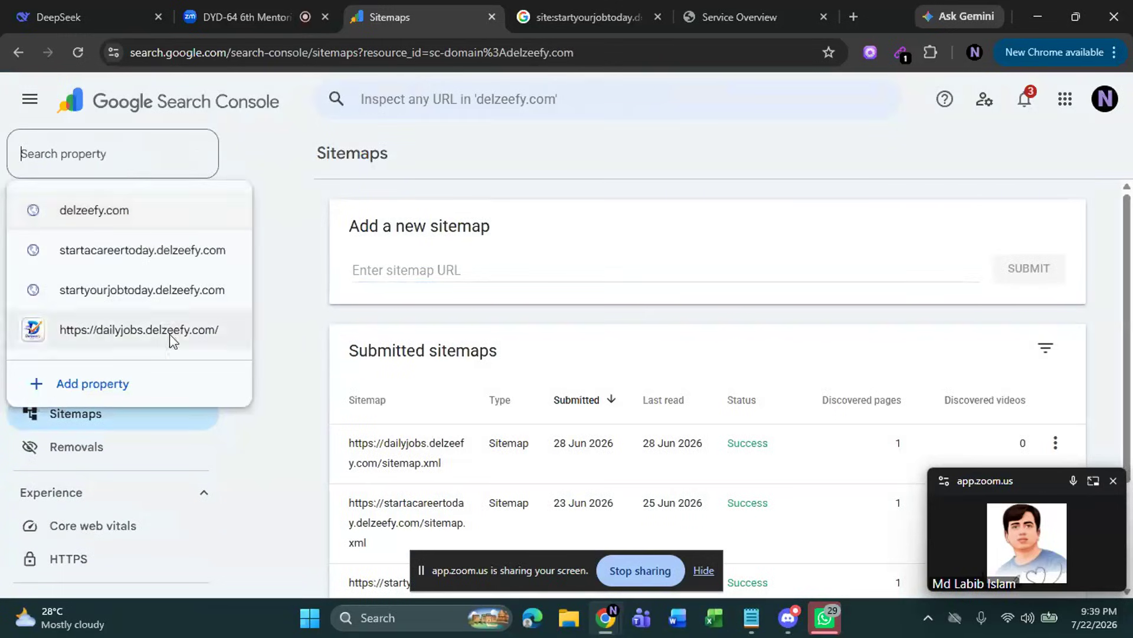
left_click(280, 336)
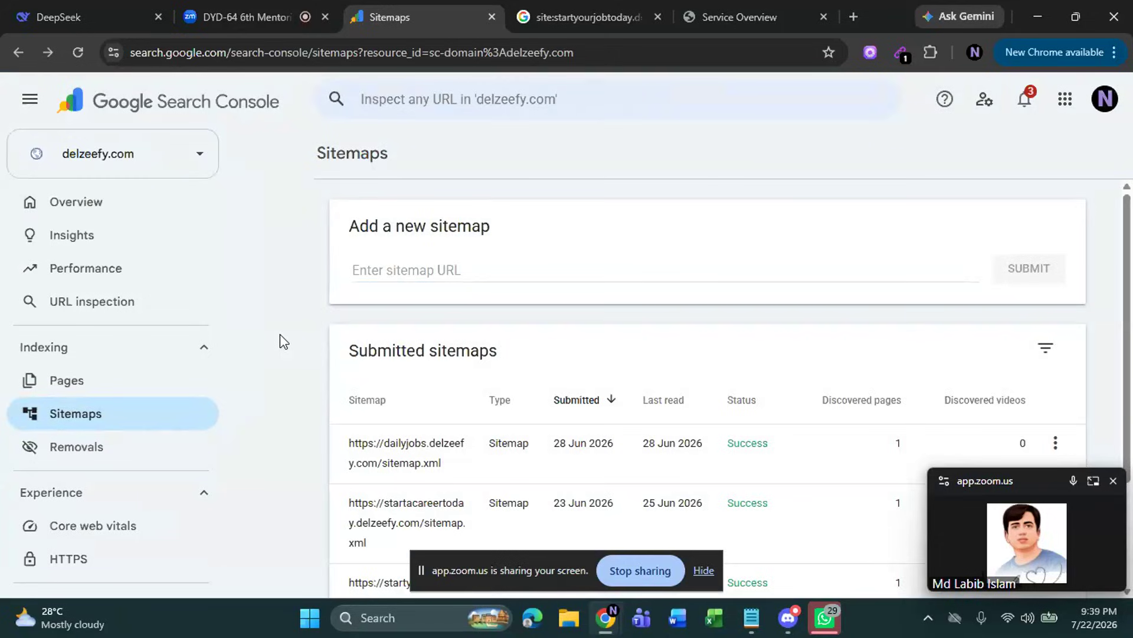
left_click(166, 160)
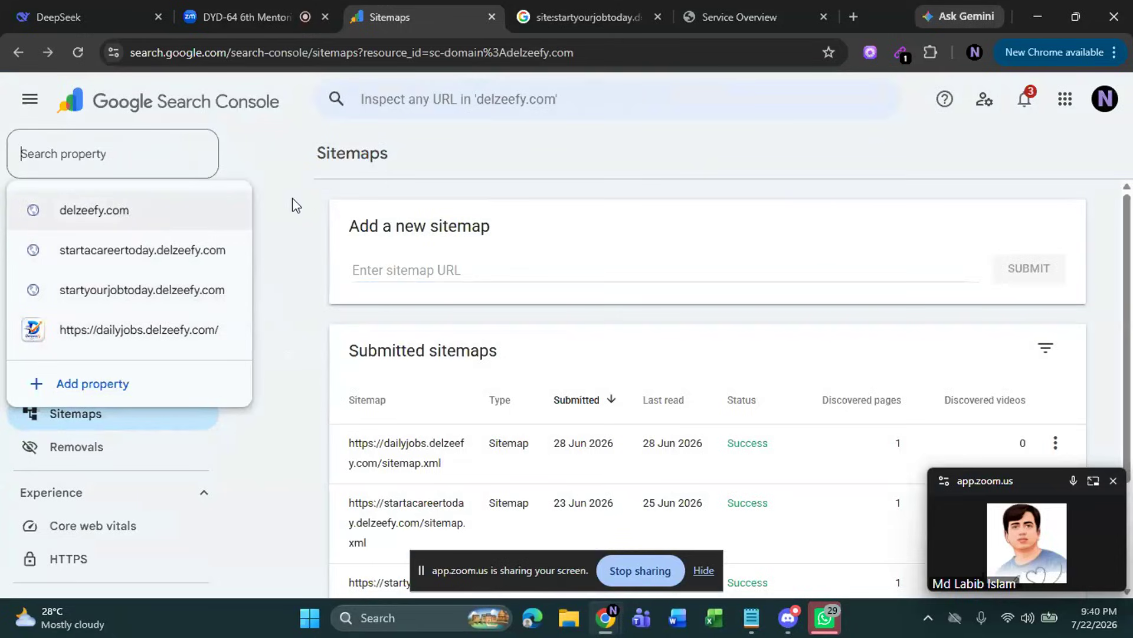
left_click(729, 17)
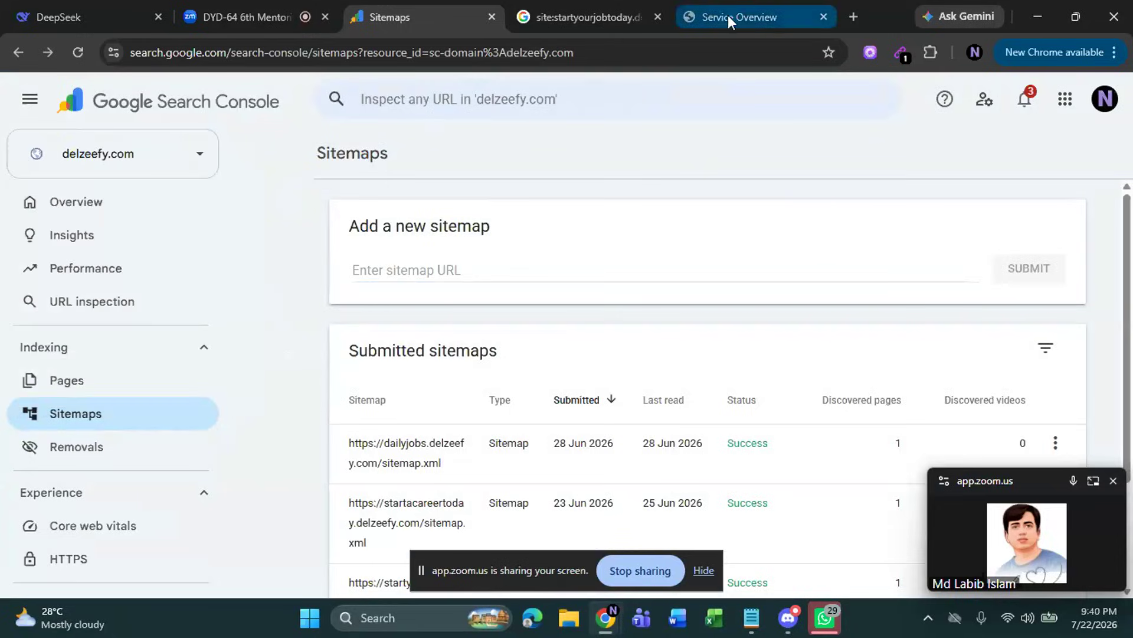
Load delzeefy.com in a new browser tab and look over its homepage
left_click(853, 17)
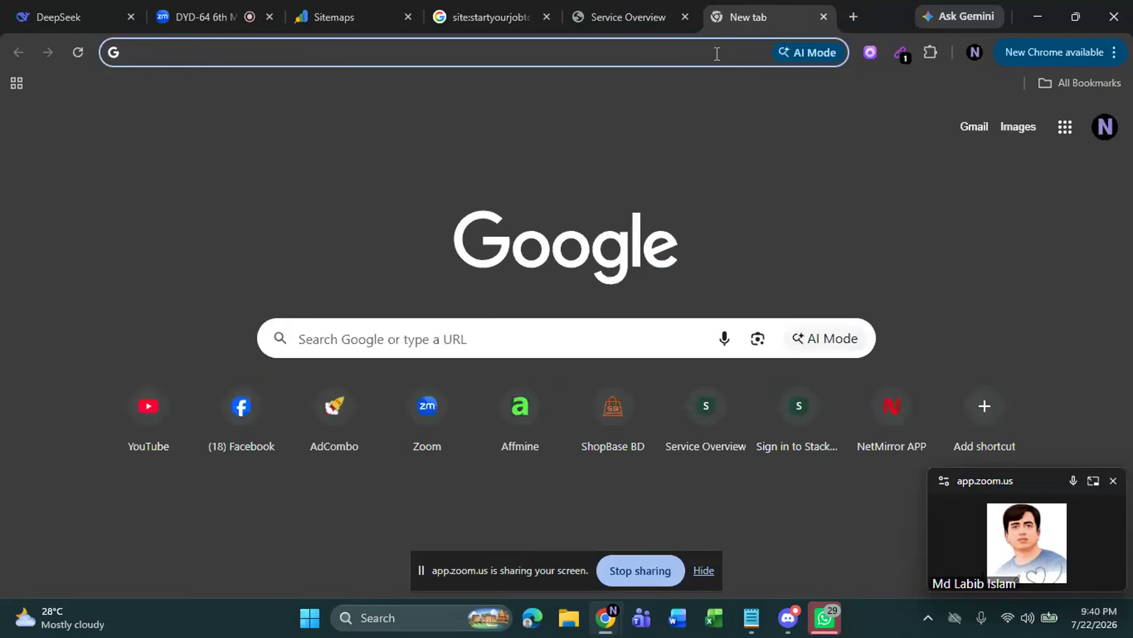
left_click(681, 53)
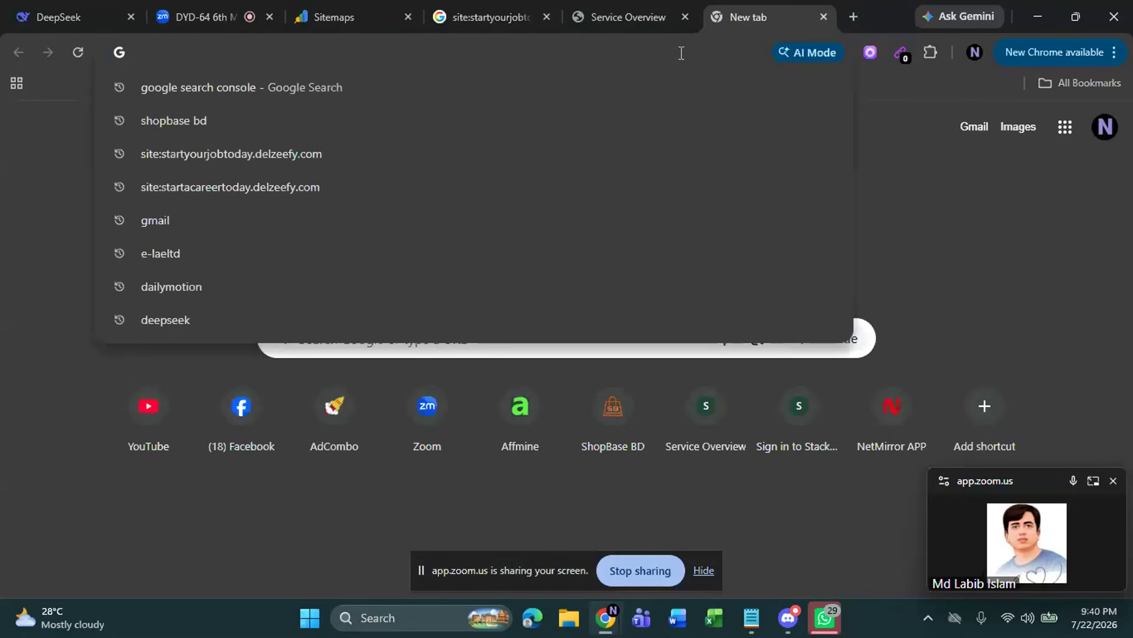
type("delzeefy")
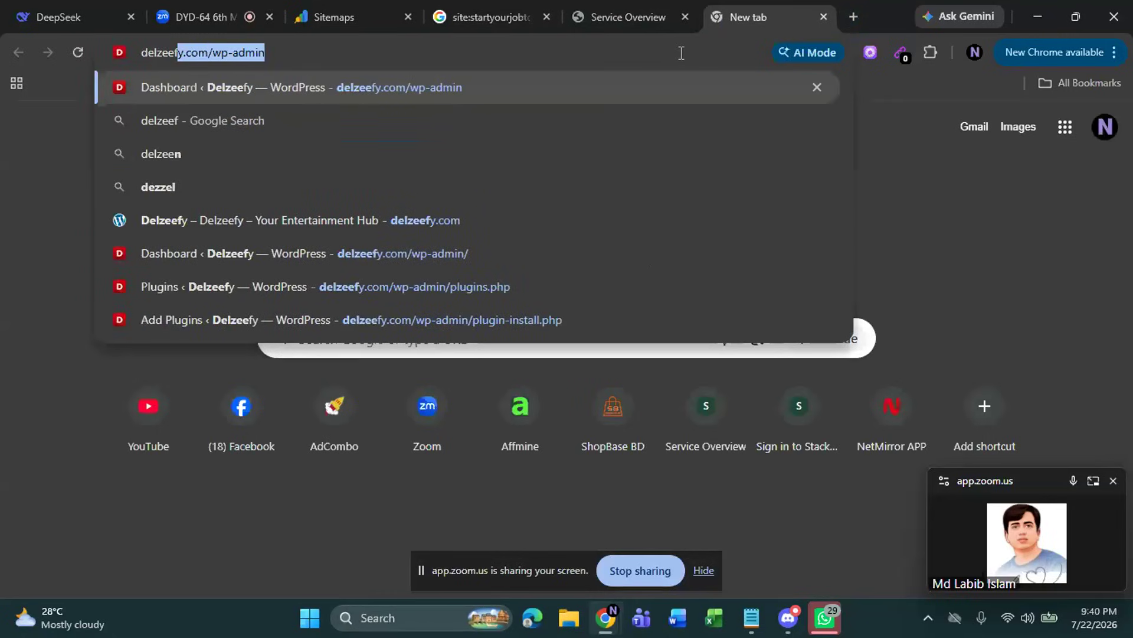
type(".com")
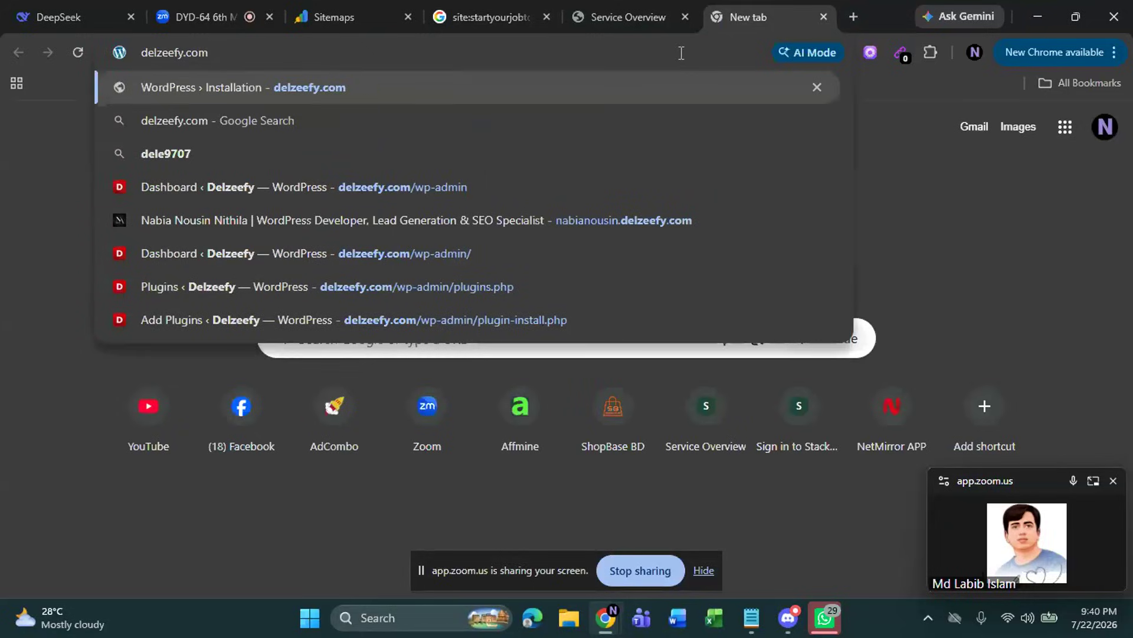
key("Return")
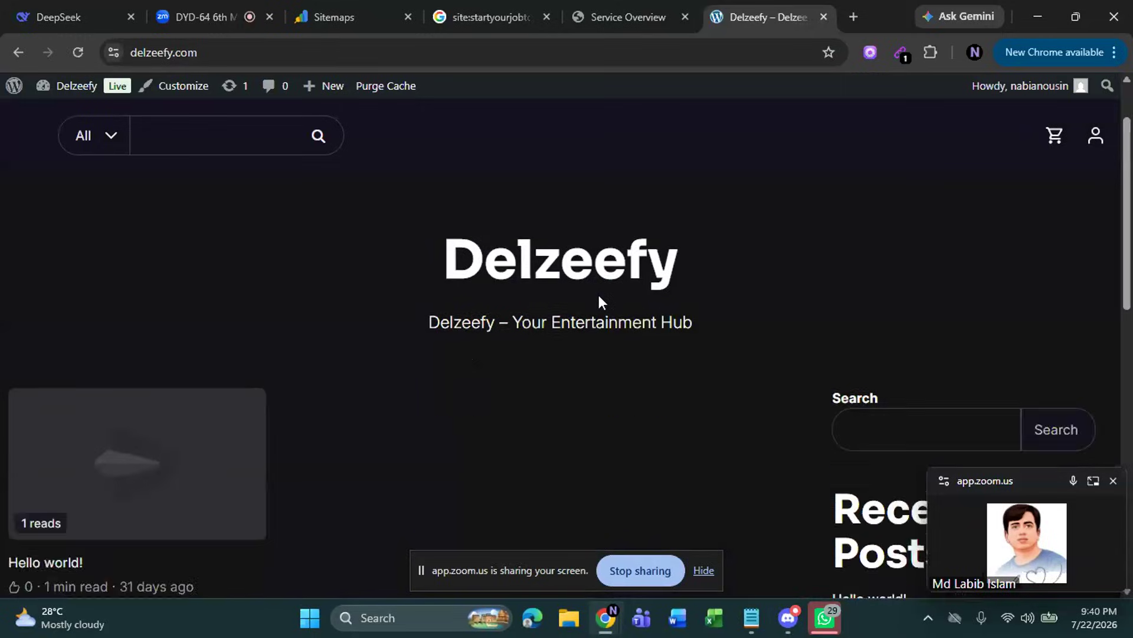
scroll(598, 295, "down", 10)
scroll(604, 316, "up", 11)
scroll(603, 330, "down", 6)
scroll(604, 331, "up", 6)
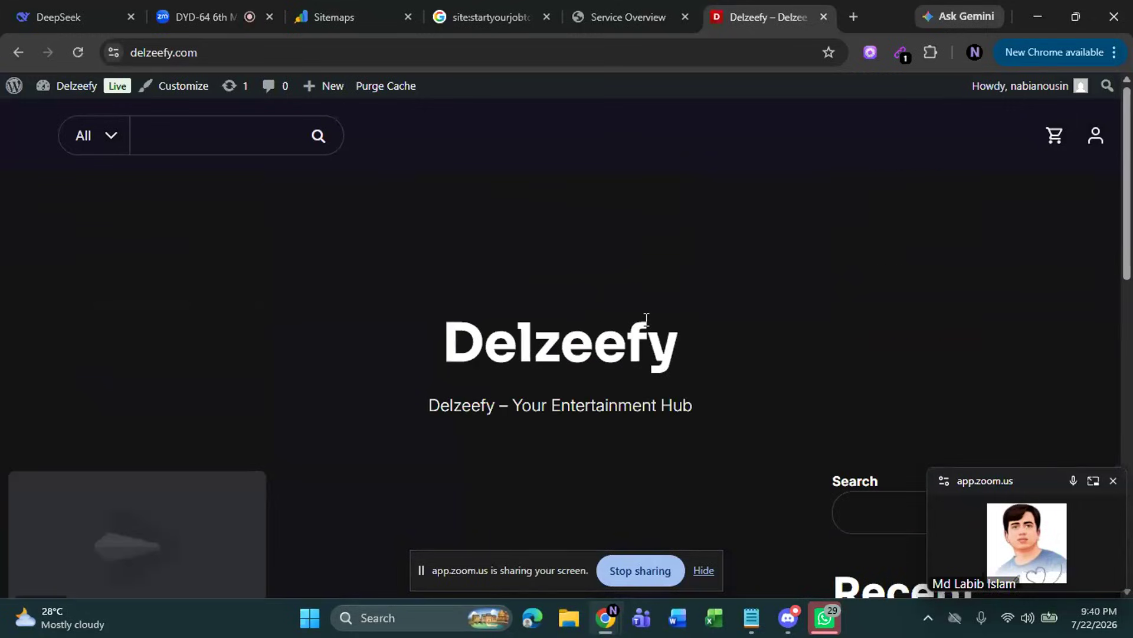
Stop the current screen share and unmute the microphone in the Zoom meeting
left_click(647, 583)
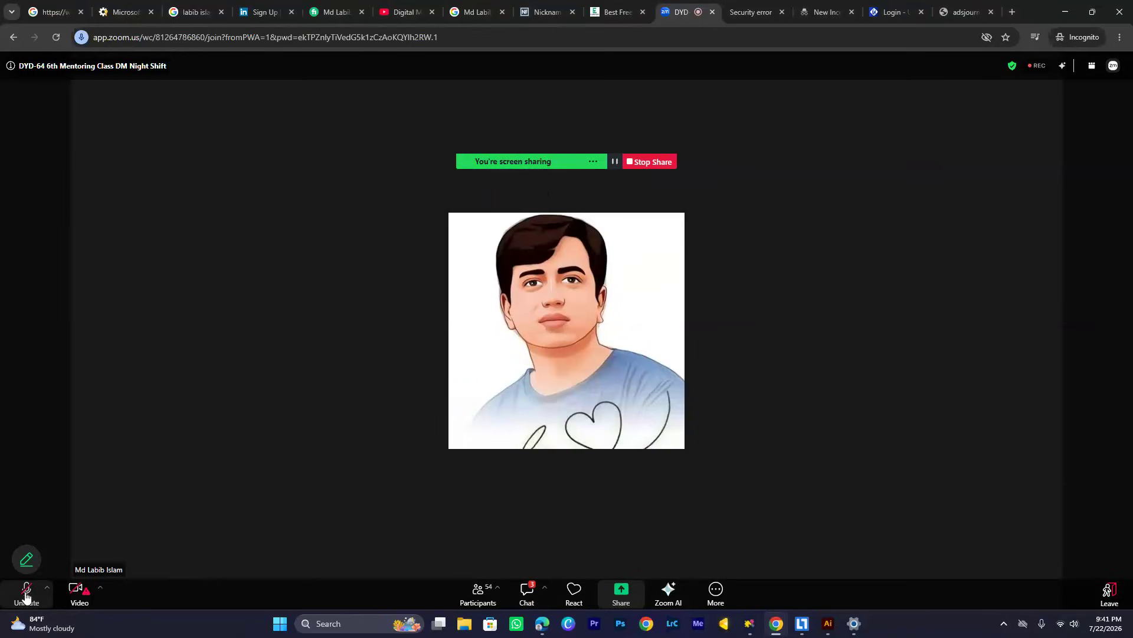
left_click(25, 590)
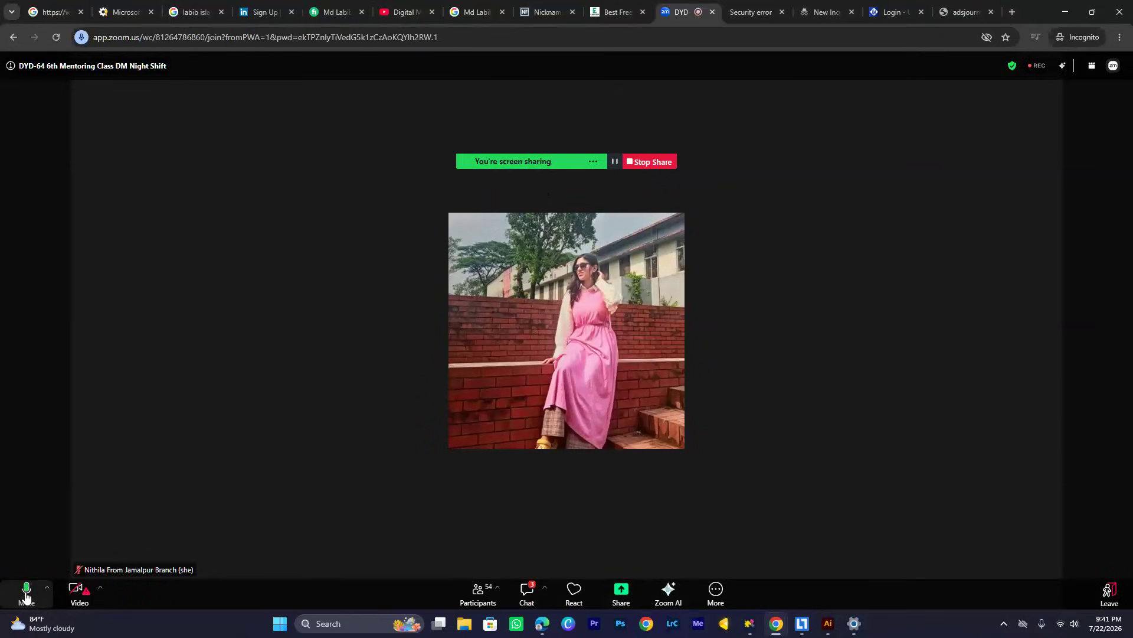
Switch to the Ads Journey WordPress dashboard window and open the list of installed plugins
left_click(780, 626)
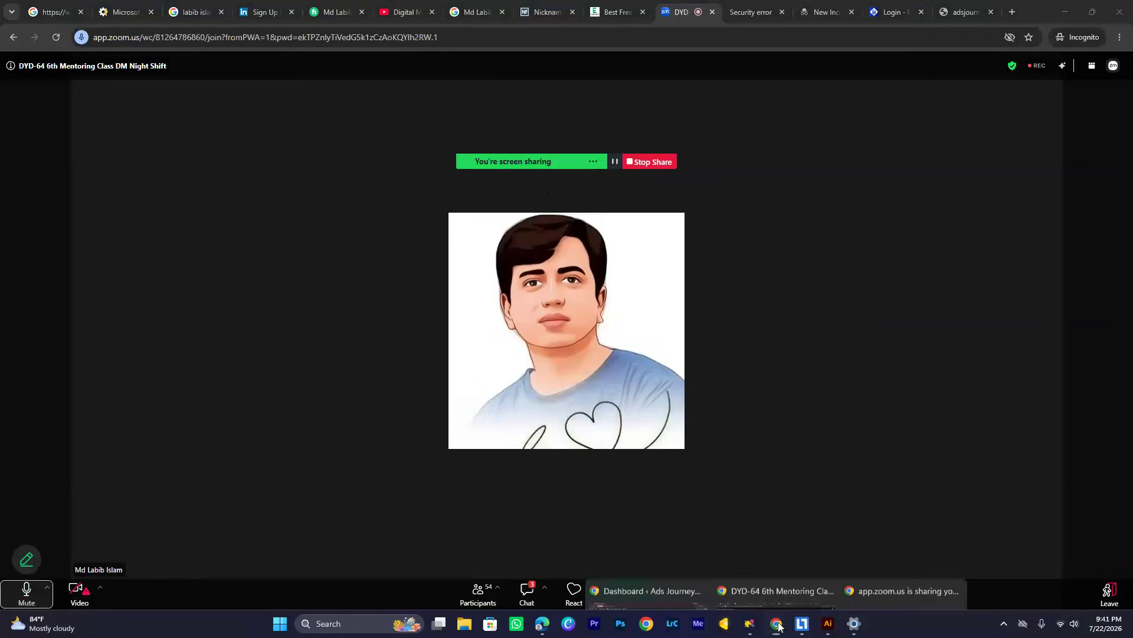
left_click(664, 559)
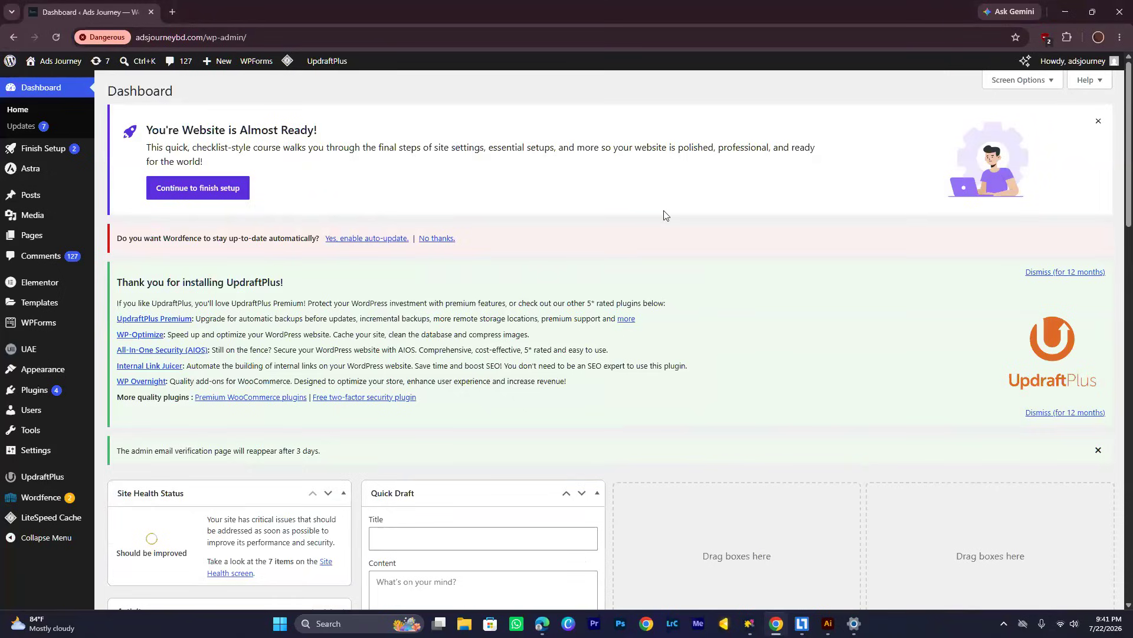
mouse_move(26, 356)
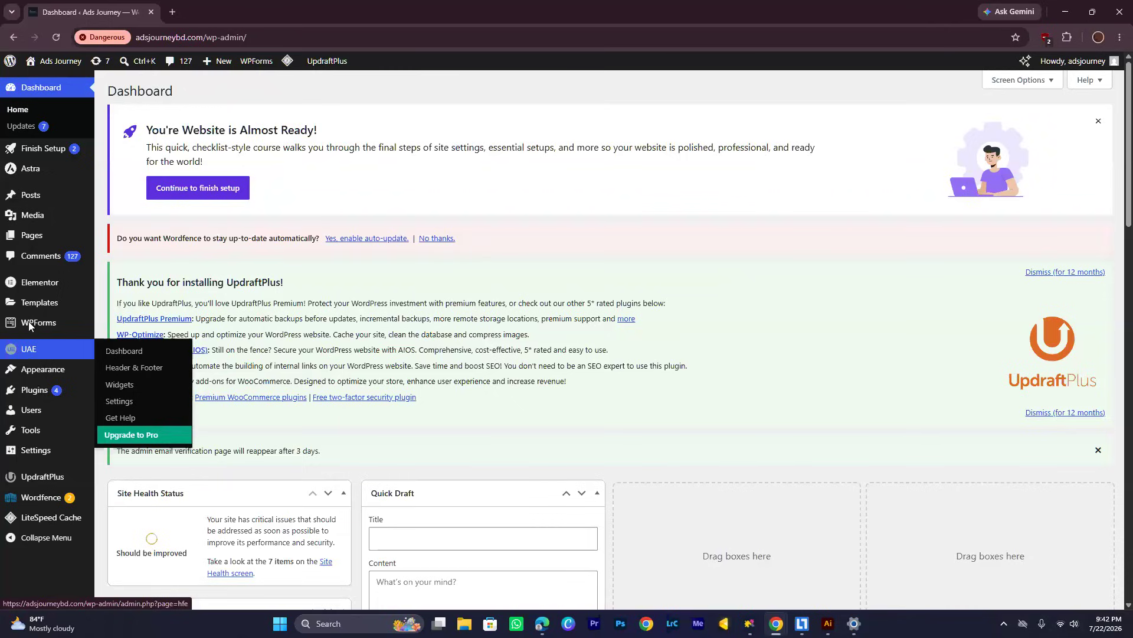
left_click(39, 392)
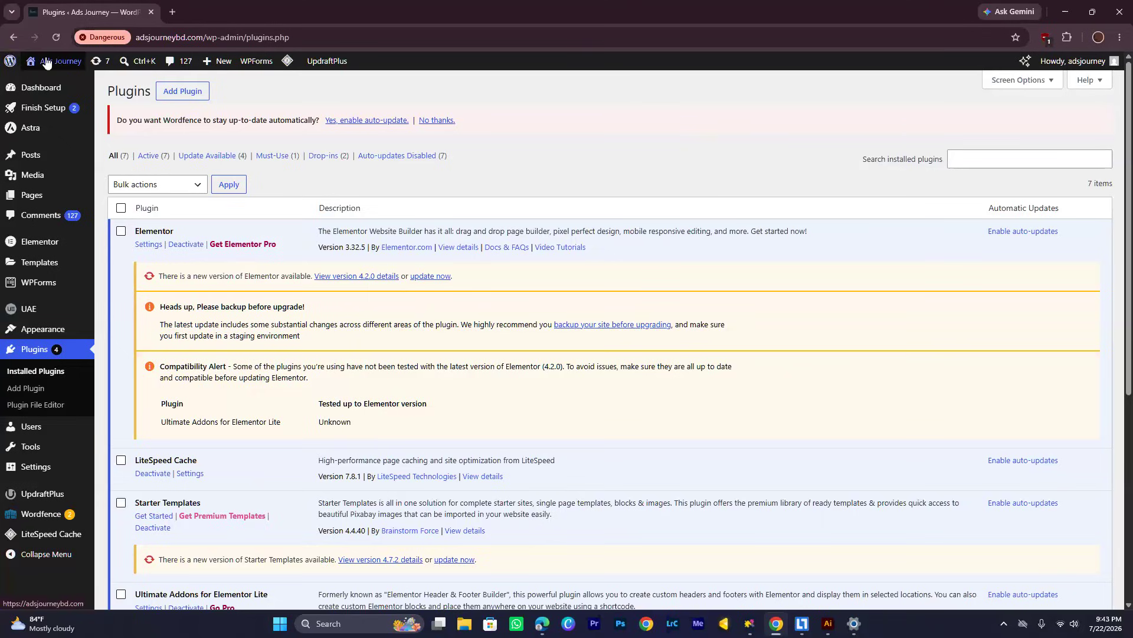
Open the public Ads Journey website from the WordPress admin in a new browser tab and view it
mouse_move(49, 64)
middle_click(50, 84)
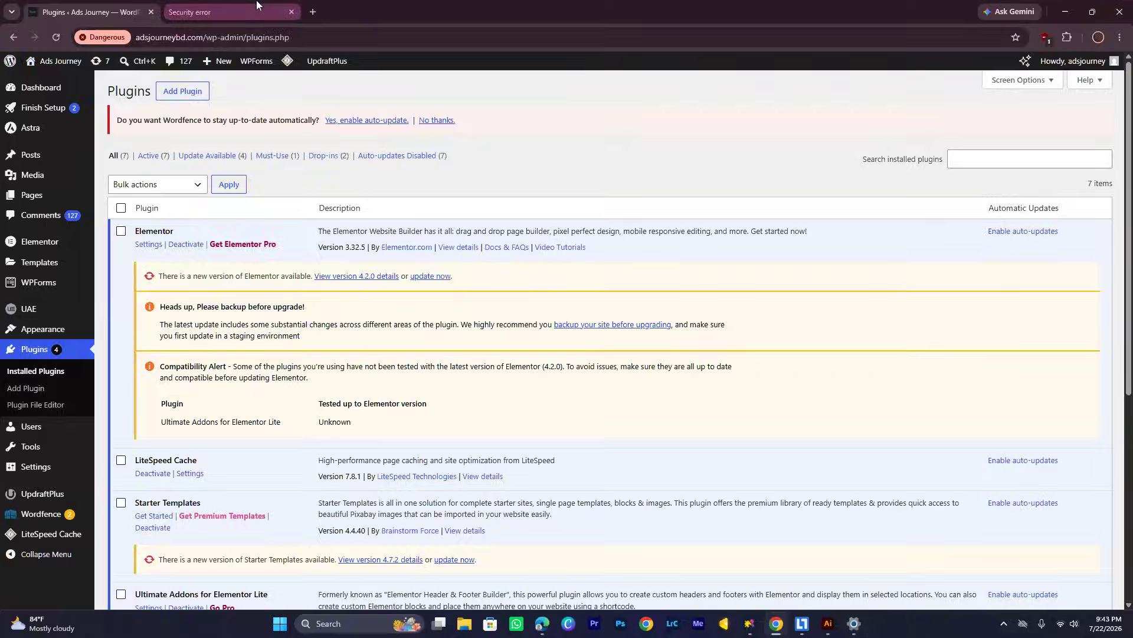
left_click(248, 10)
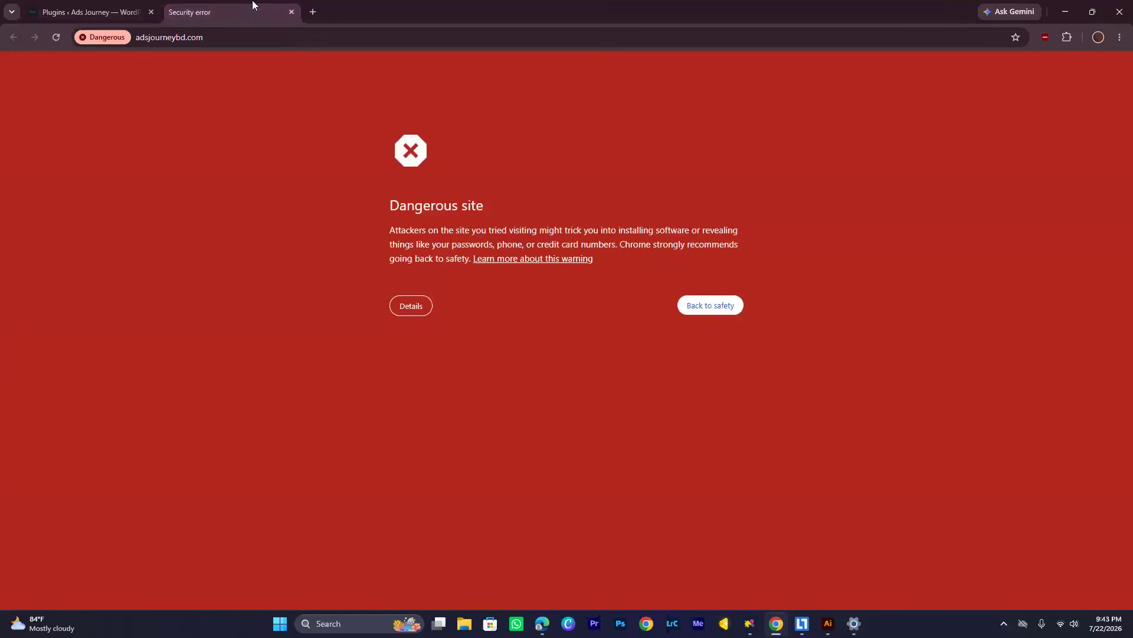
left_click(722, 310)
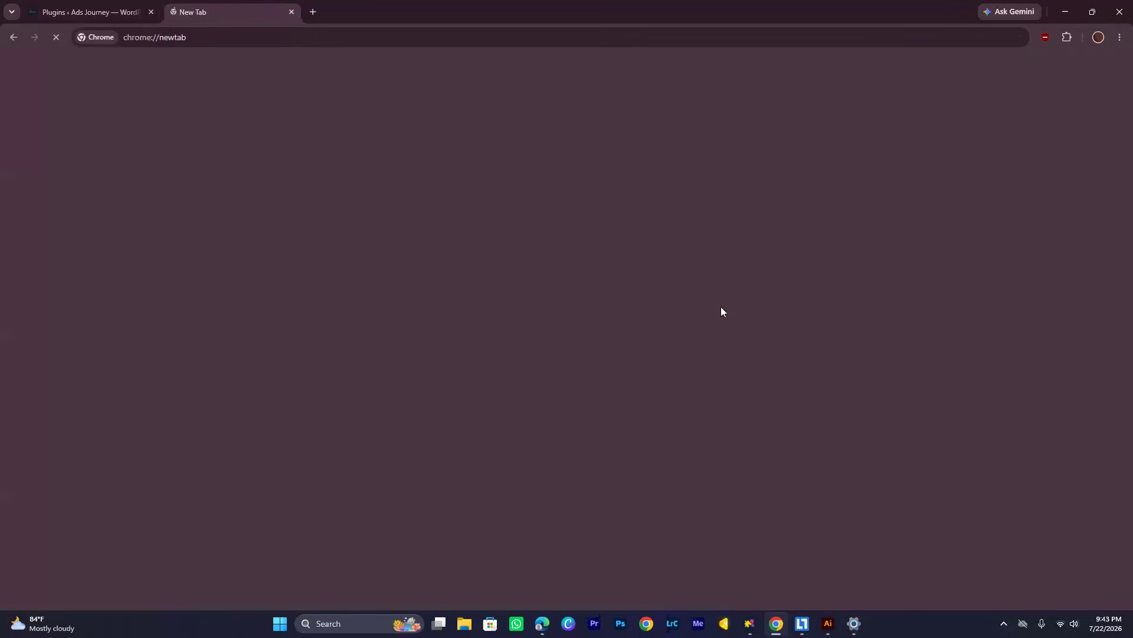
left_click(108, 16)
left_click(200, 13)
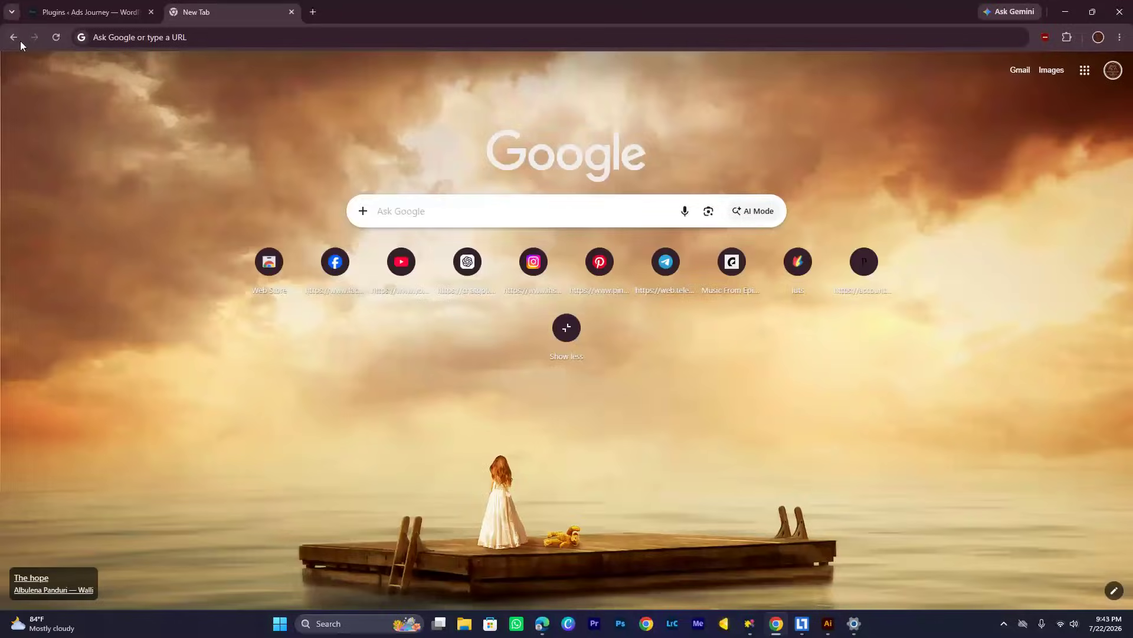
left_click(14, 38)
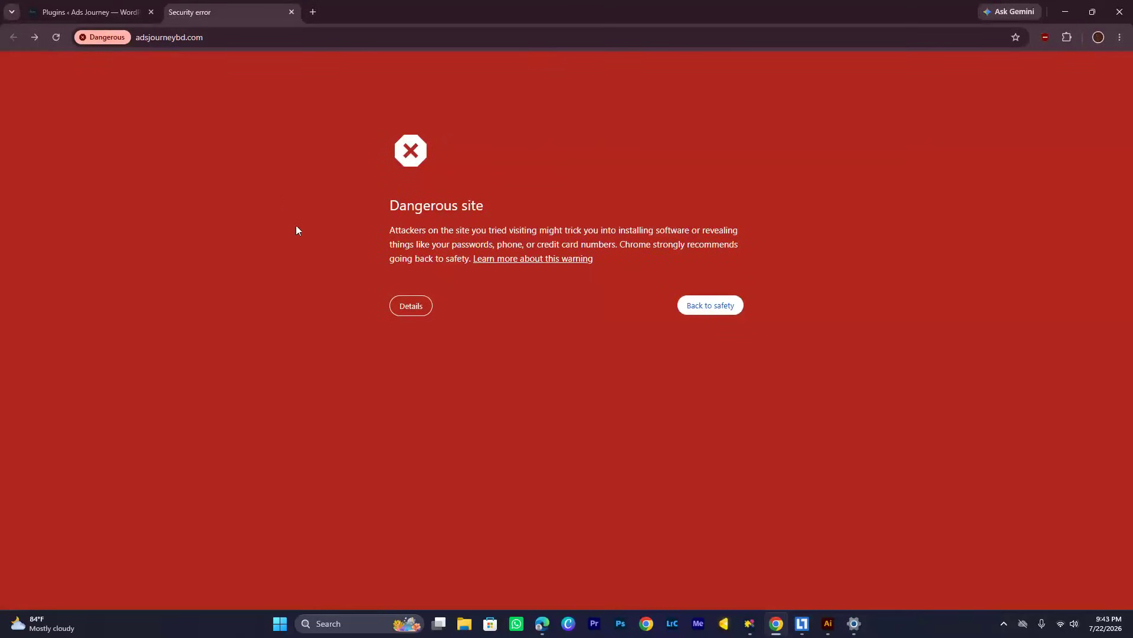
Expand the details of the dangerous-site warning for adsjourneybd.com
left_click(96, 8)
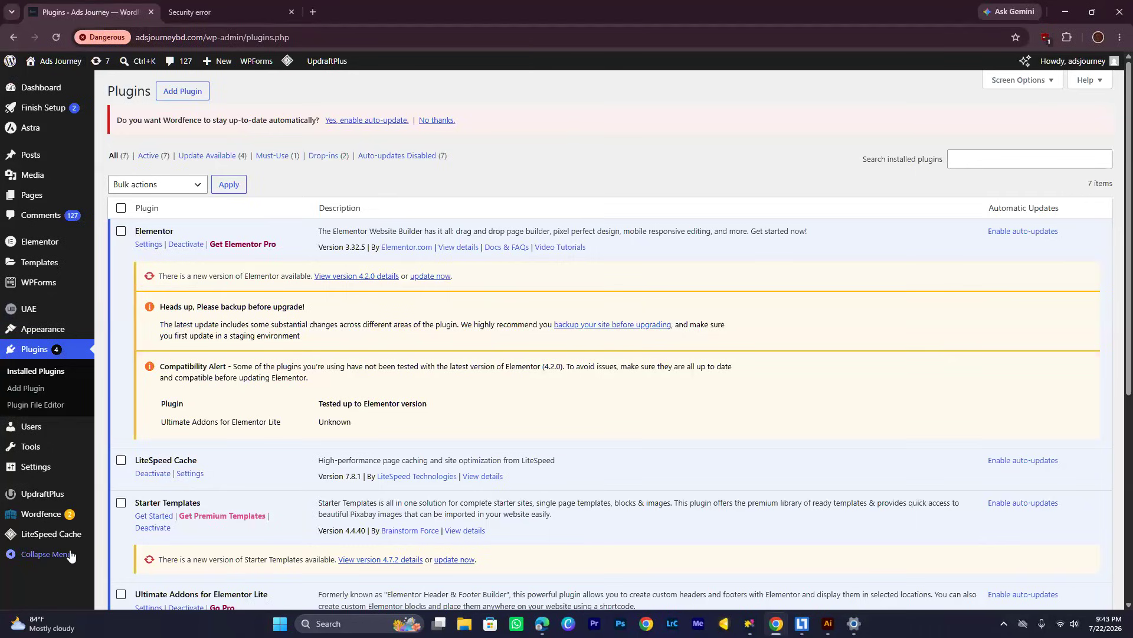
left_click(204, 12)
left_click(420, 309)
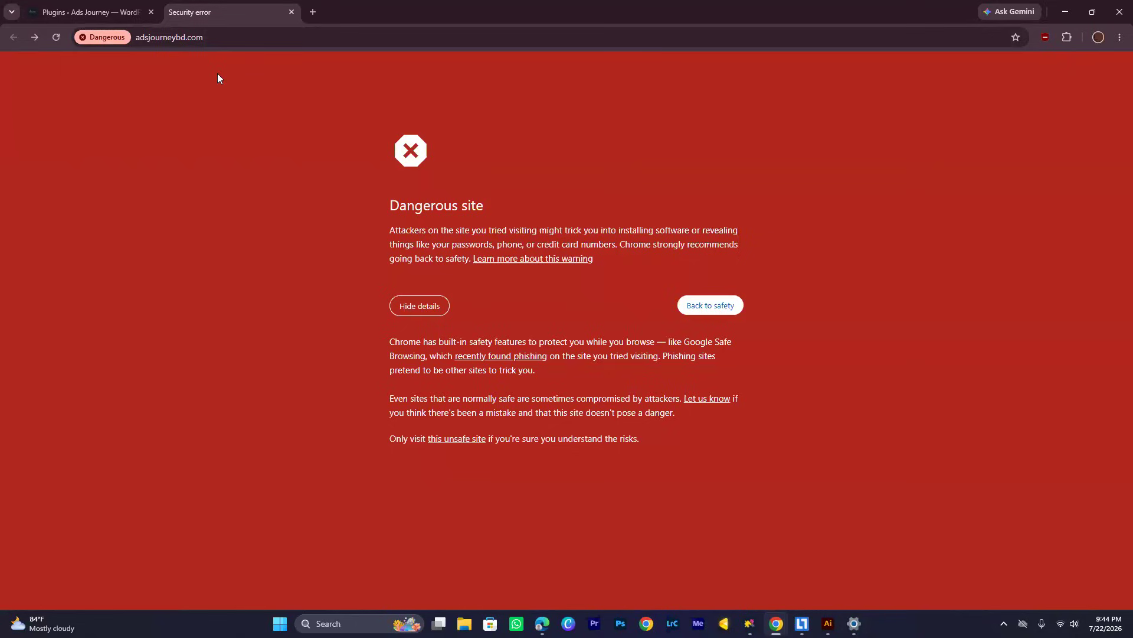
Return to the WordPress admin tab and review the installed plugins list, including the Wordfence Security entry
left_click(69, 7)
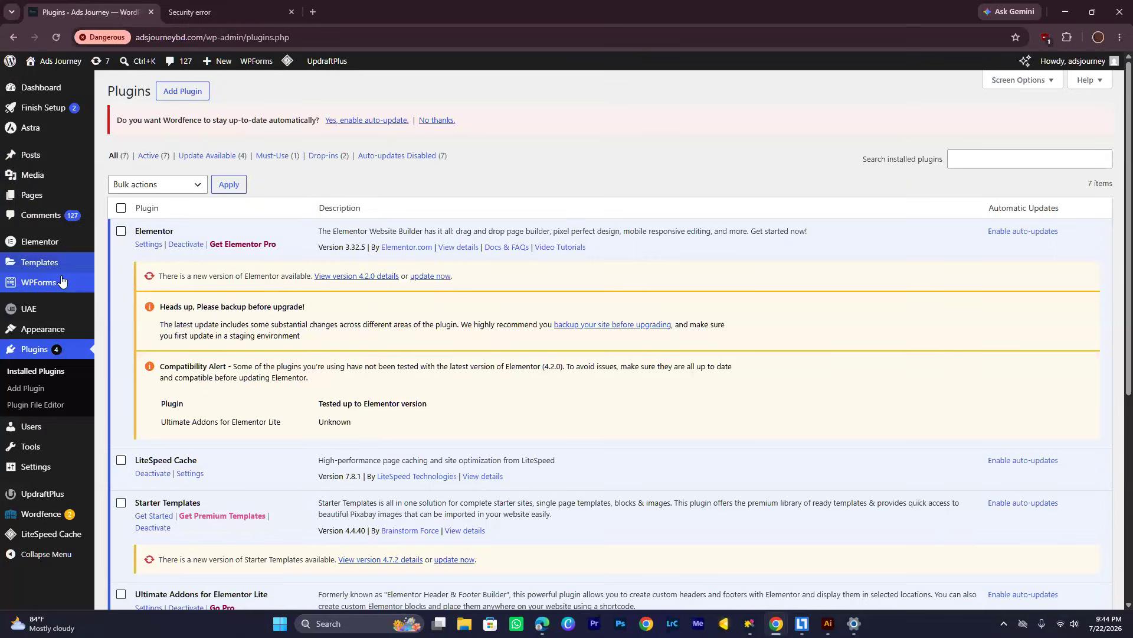
mouse_move(75, 340)
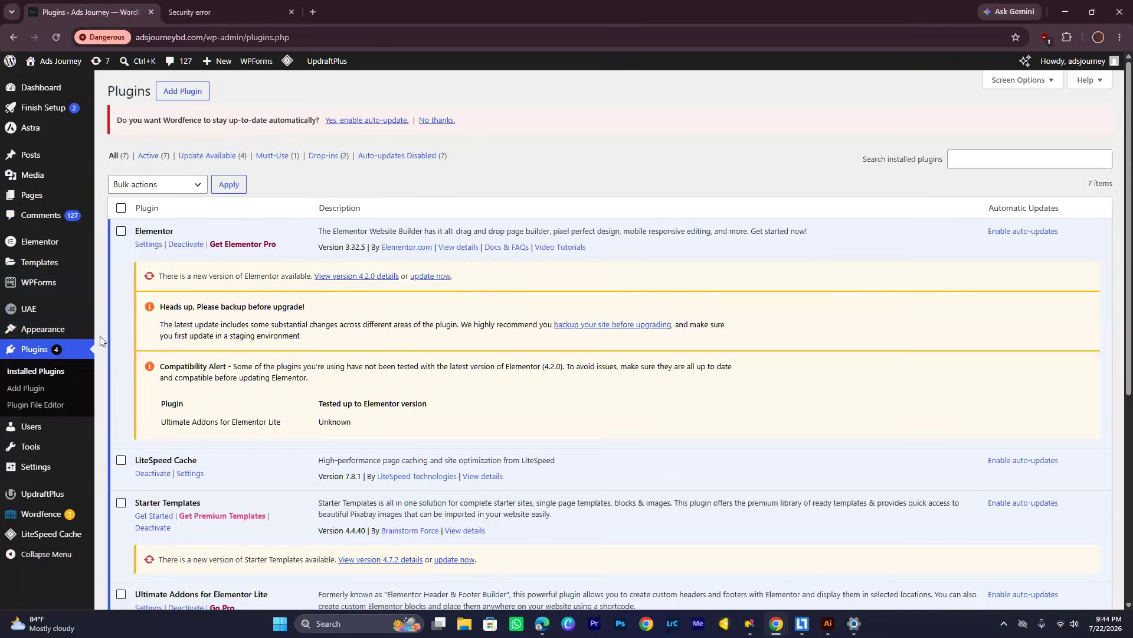
scroll(100, 335, "down", 4)
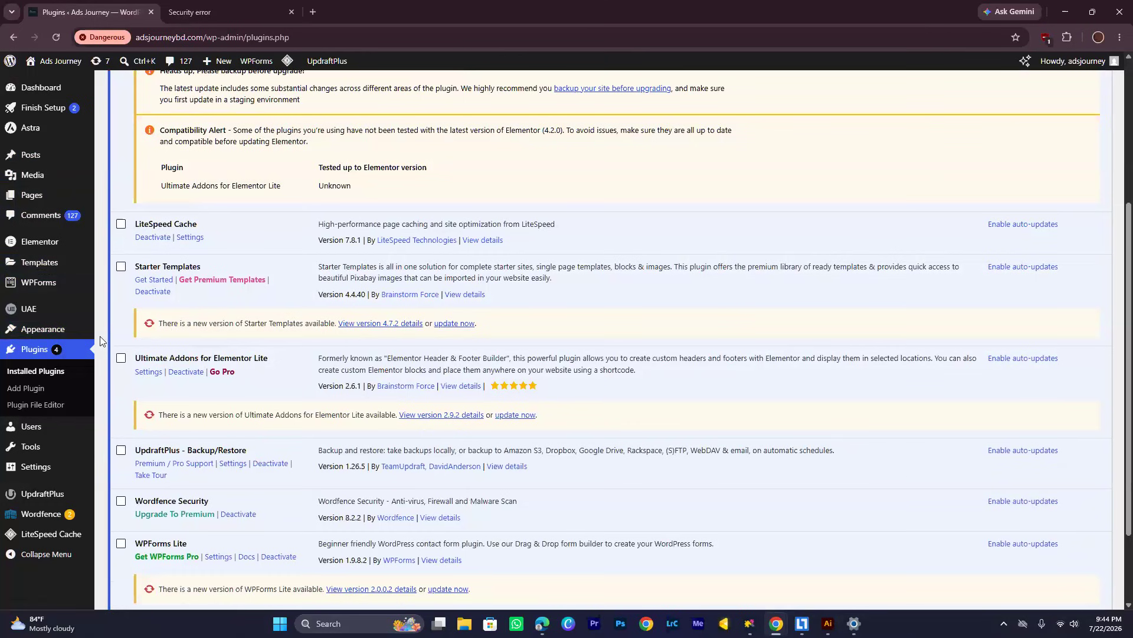
scroll(100, 335, "down", 1)
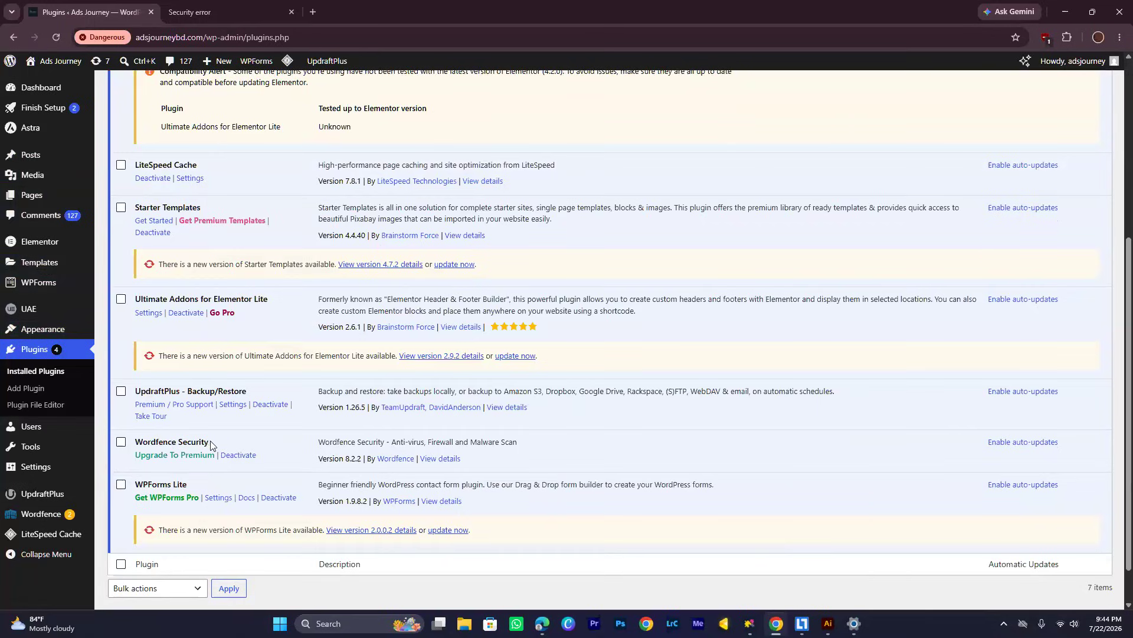
left_click_drag(212, 444, 134, 444)
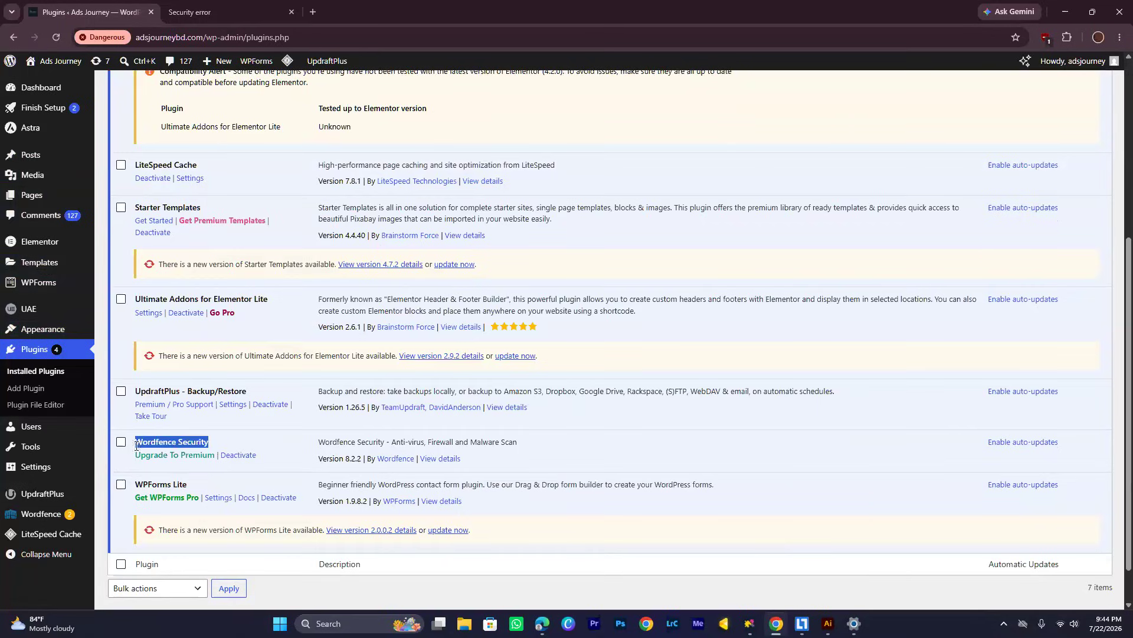
left_click(223, 443)
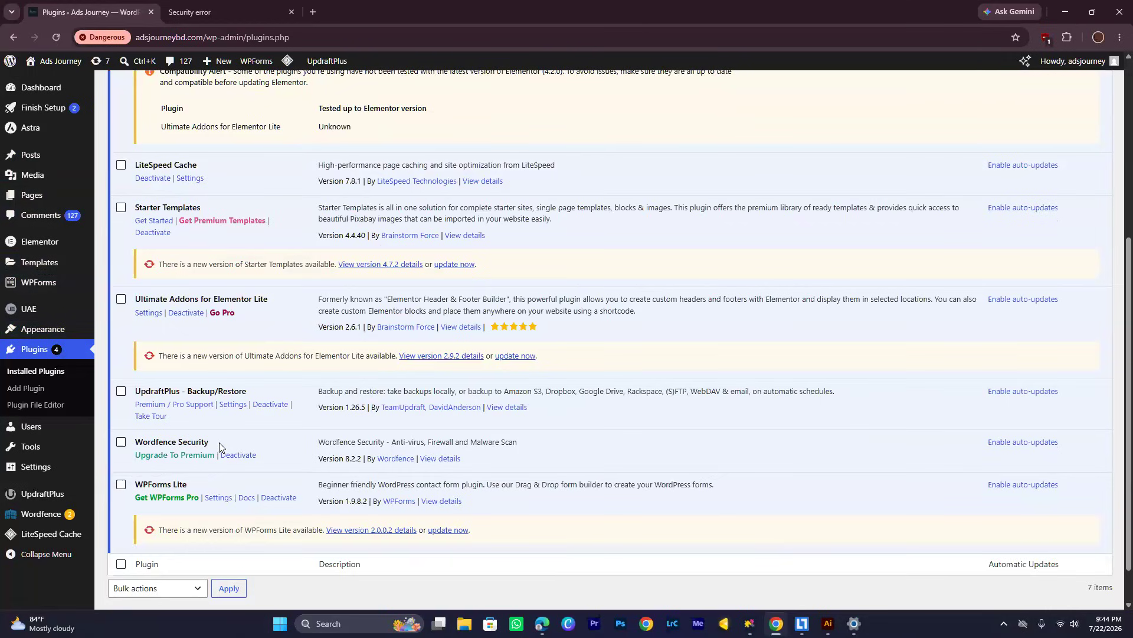
scroll(219, 444, "up", 5)
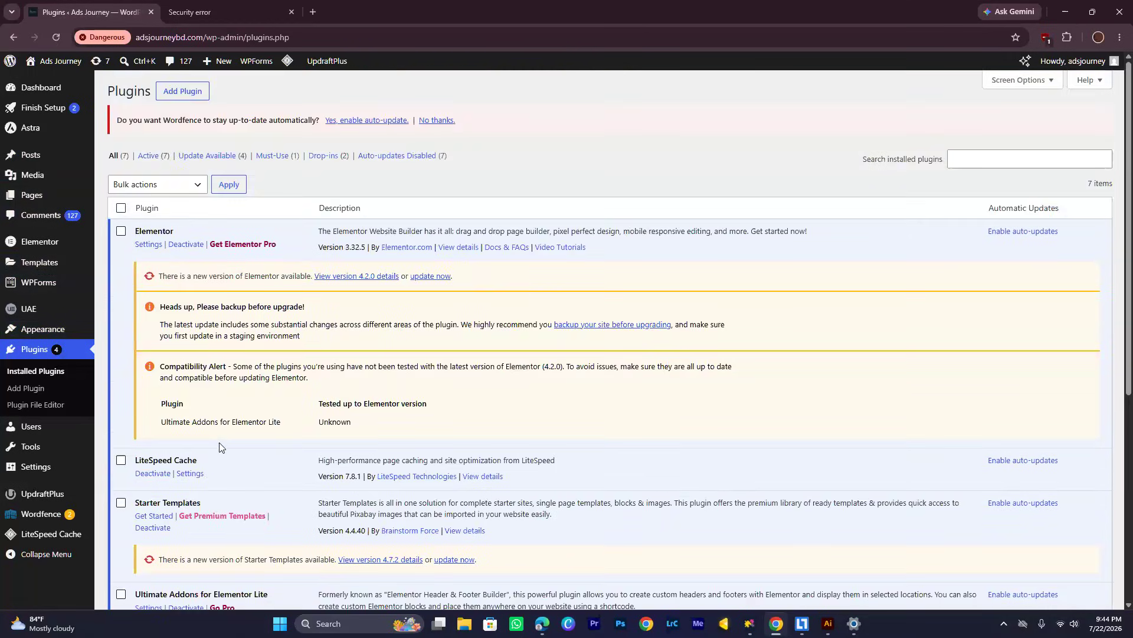
scroll(224, 438, "down", 2)
scroll(416, 227, "up", 2)
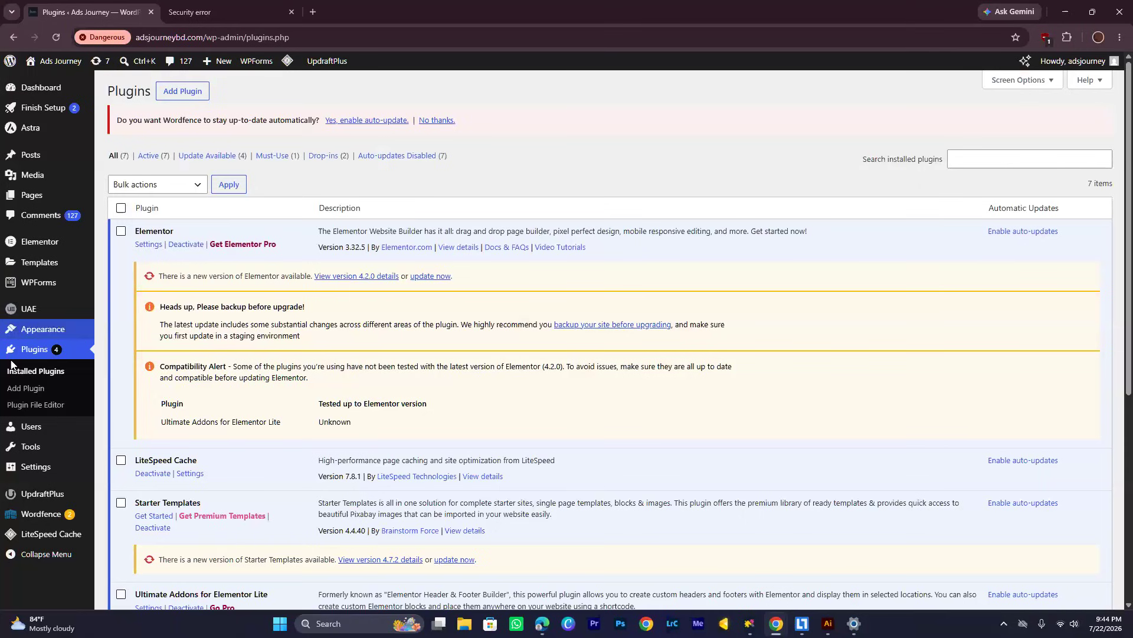
Search the plugin directory for "FILE", then install and activate the File Manager plugin
left_click(28, 394)
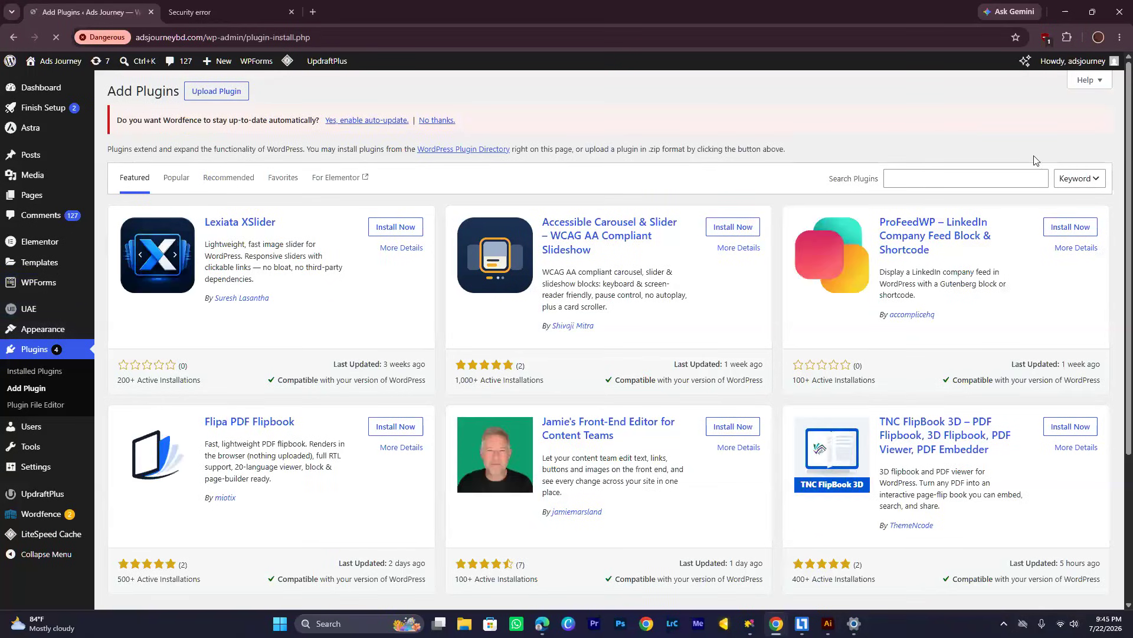
left_click(1017, 184)
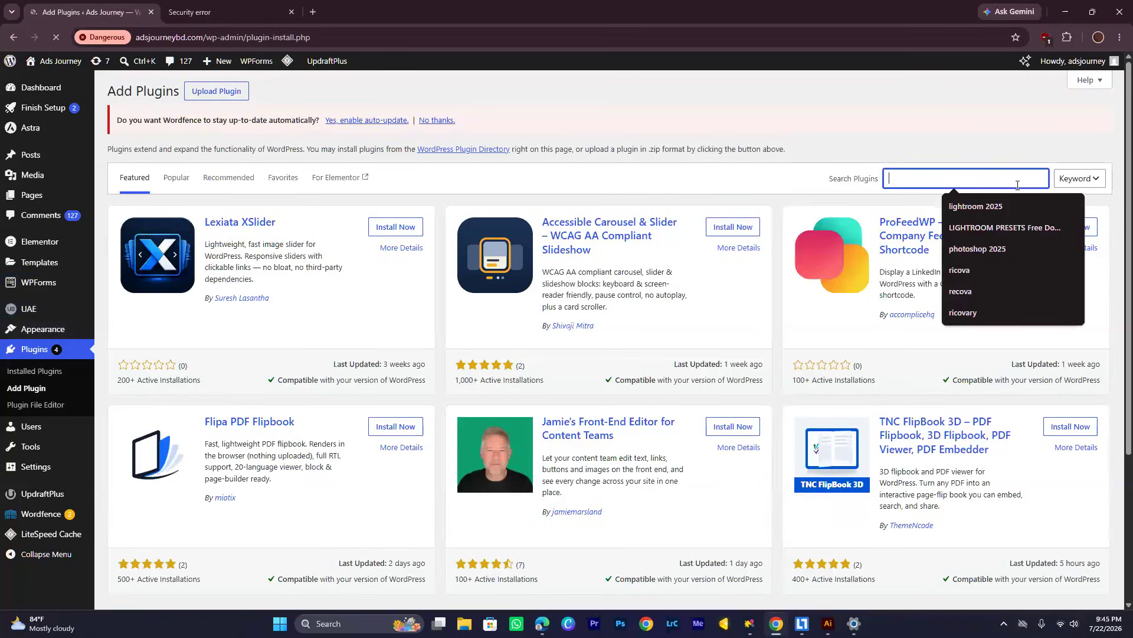
type("FILE")
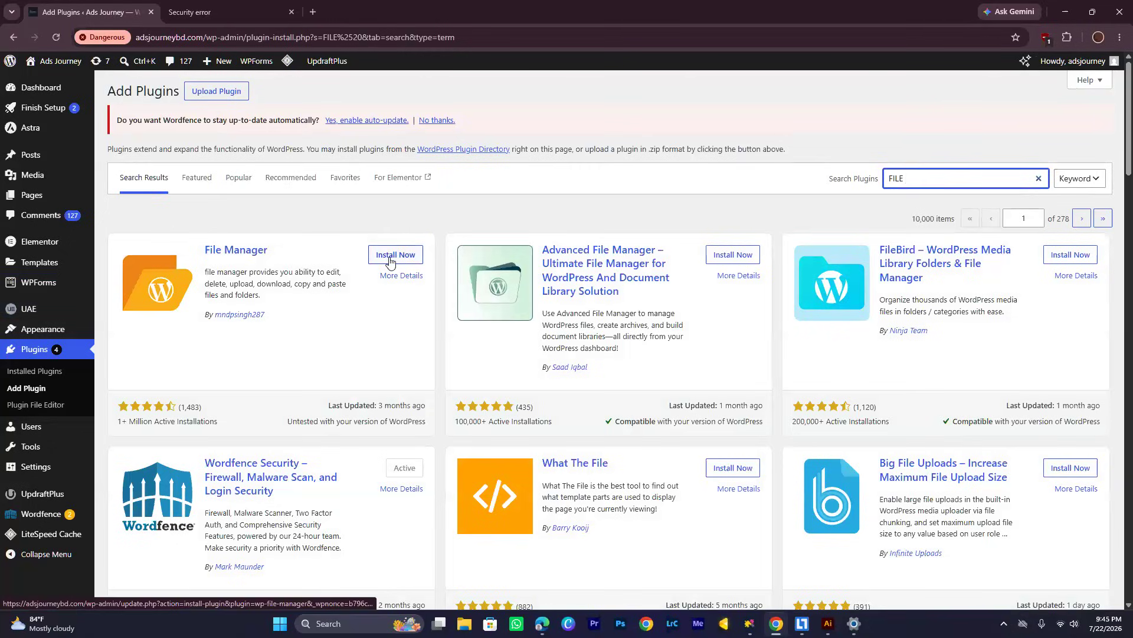
left_click(389, 258)
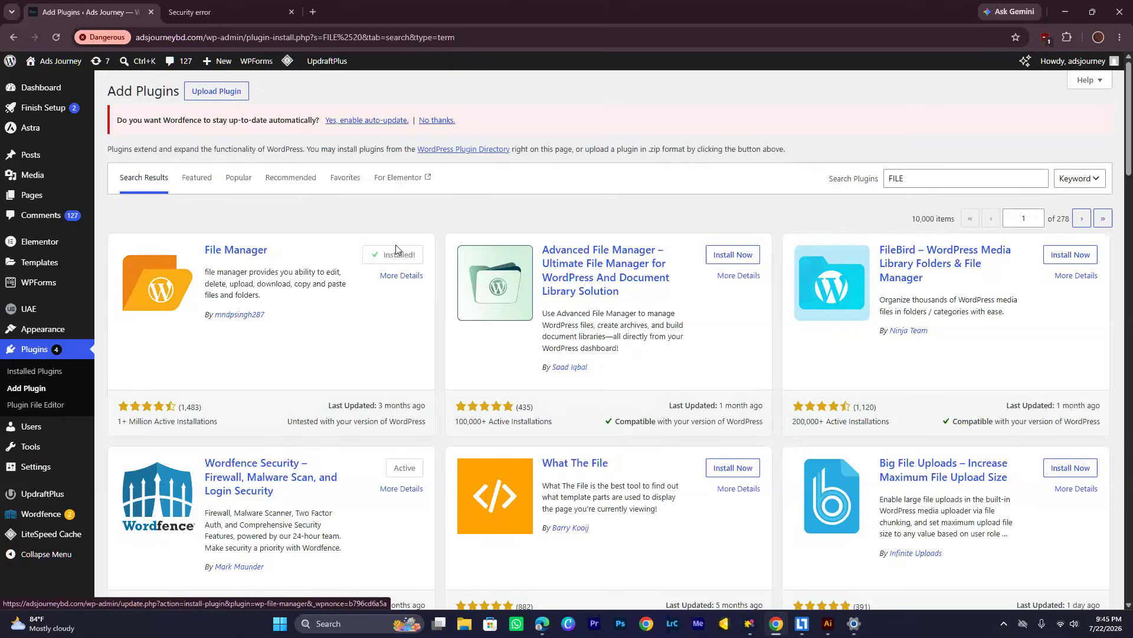
left_click(396, 253)
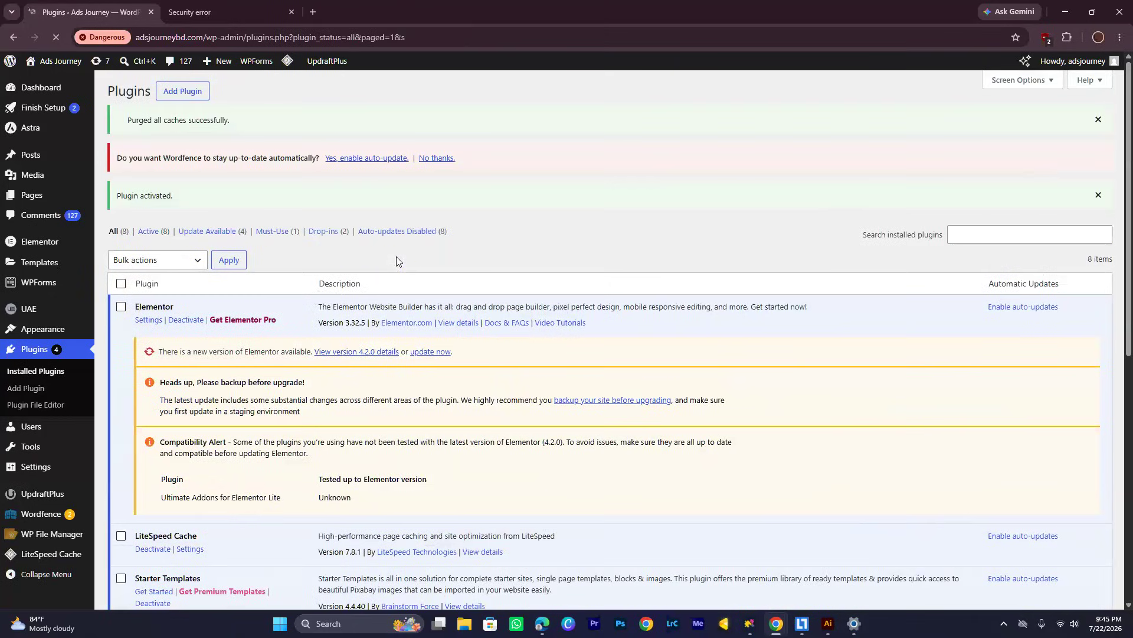
Open WP File Manager from the WordPress admin and decline its welcome subscription offer
scroll(304, 408, "down", 5)
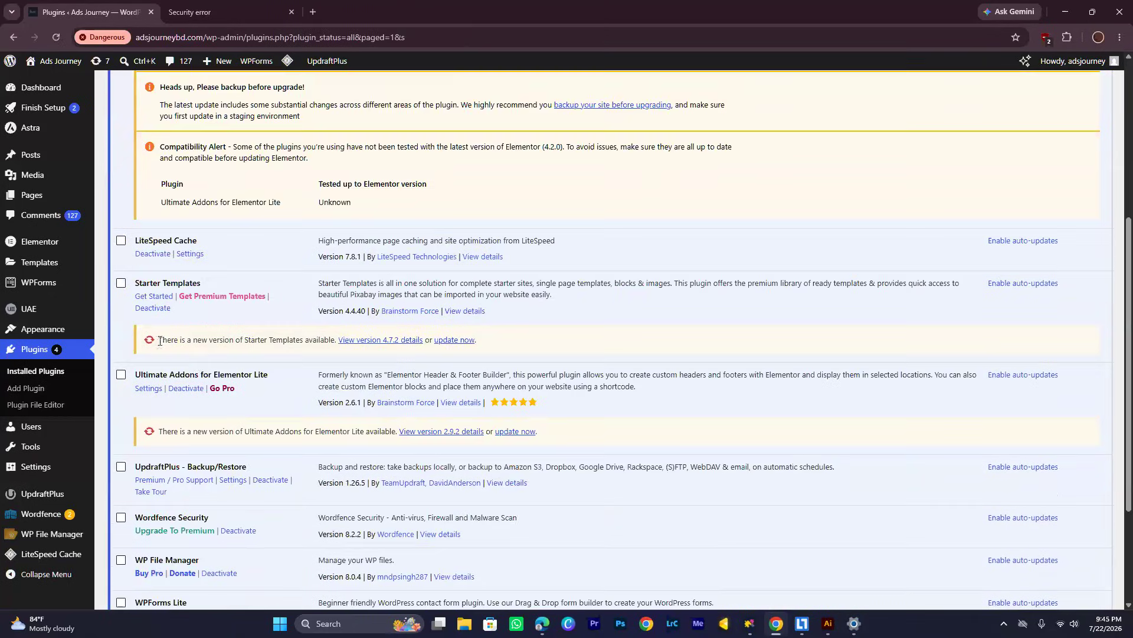
scroll(136, 459, "down", 2)
scroll(154, 350, "up", 4)
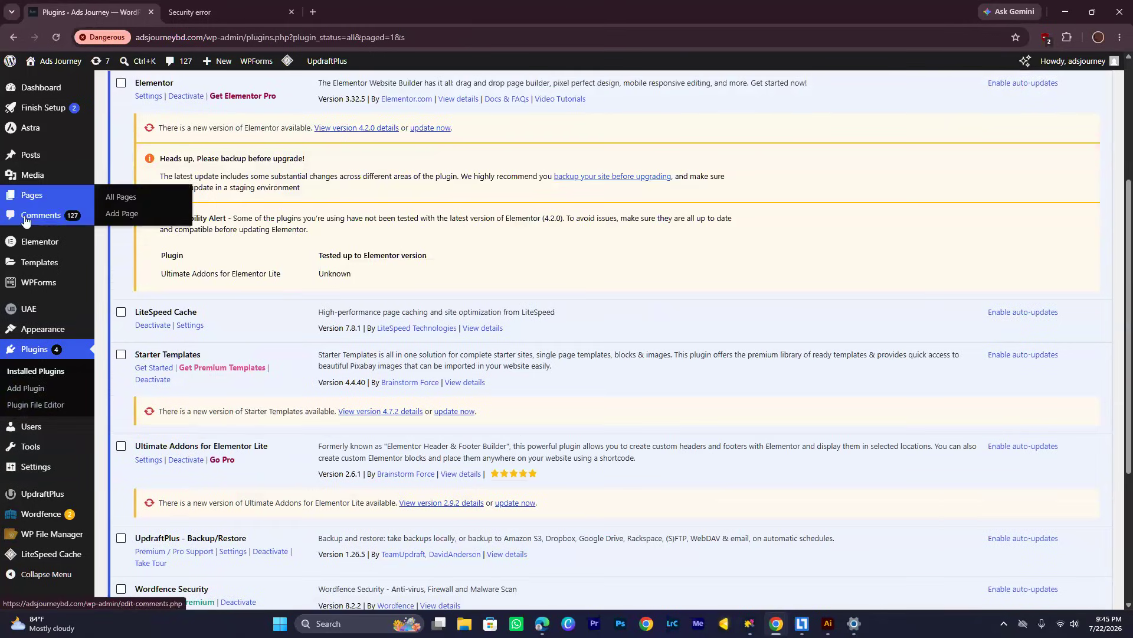
mouse_move(27, 279)
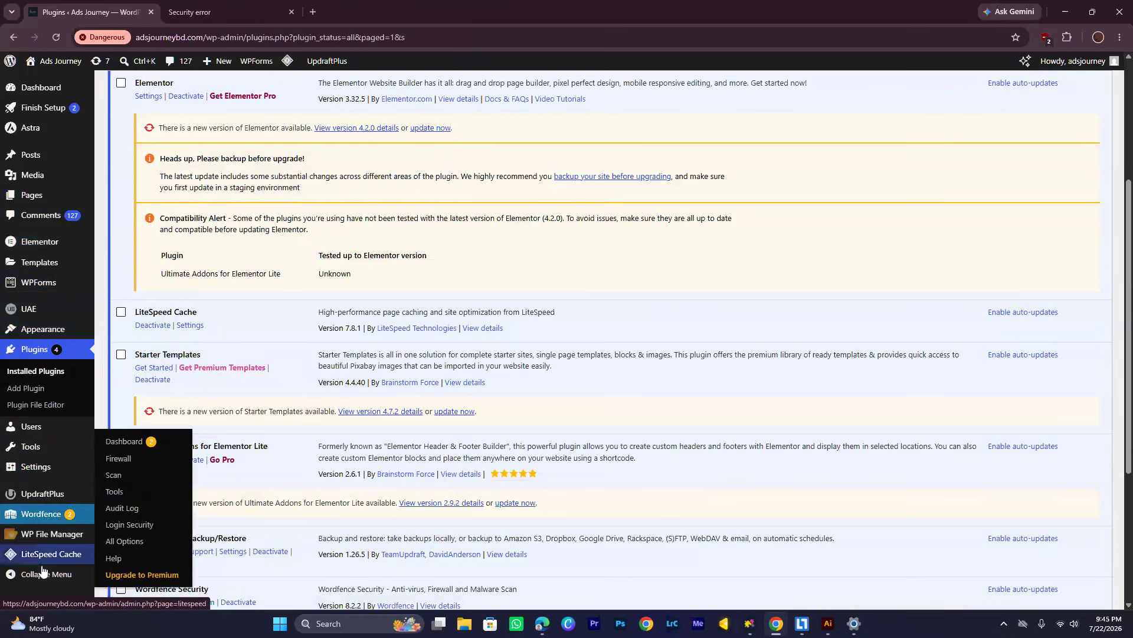
mouse_move(40, 540)
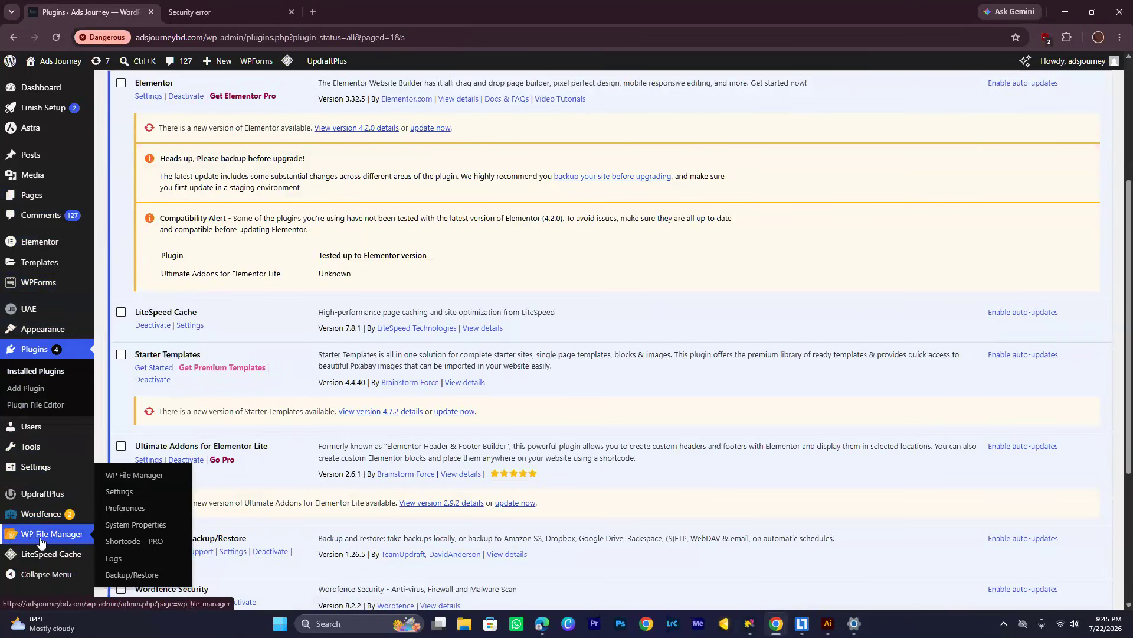
left_click(43, 540)
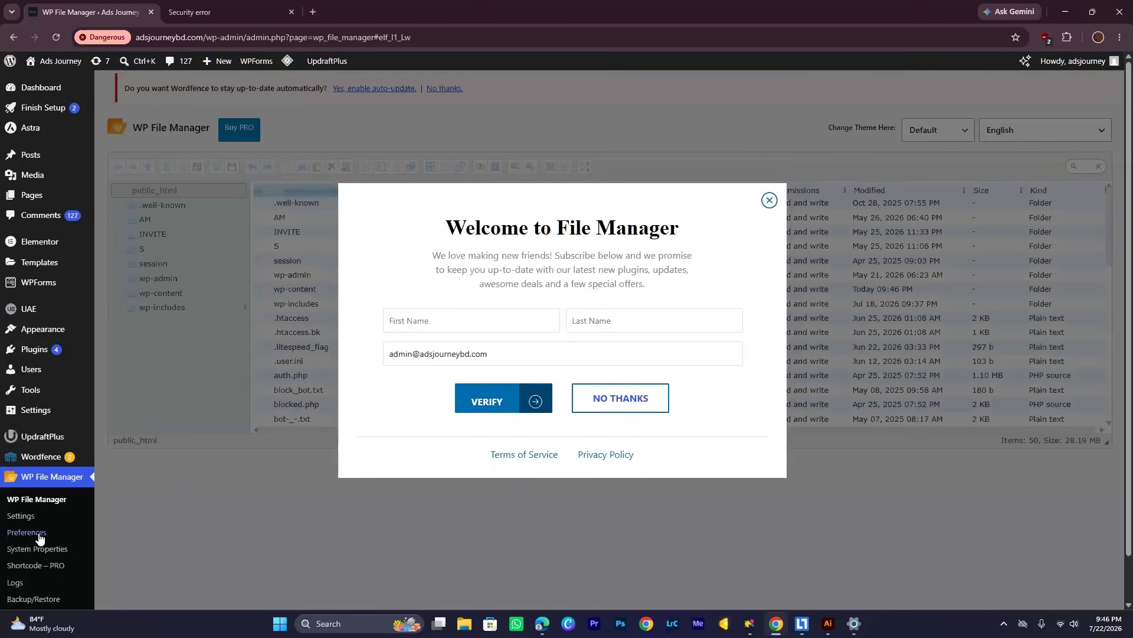
left_click(420, 324)
left_click(620, 399)
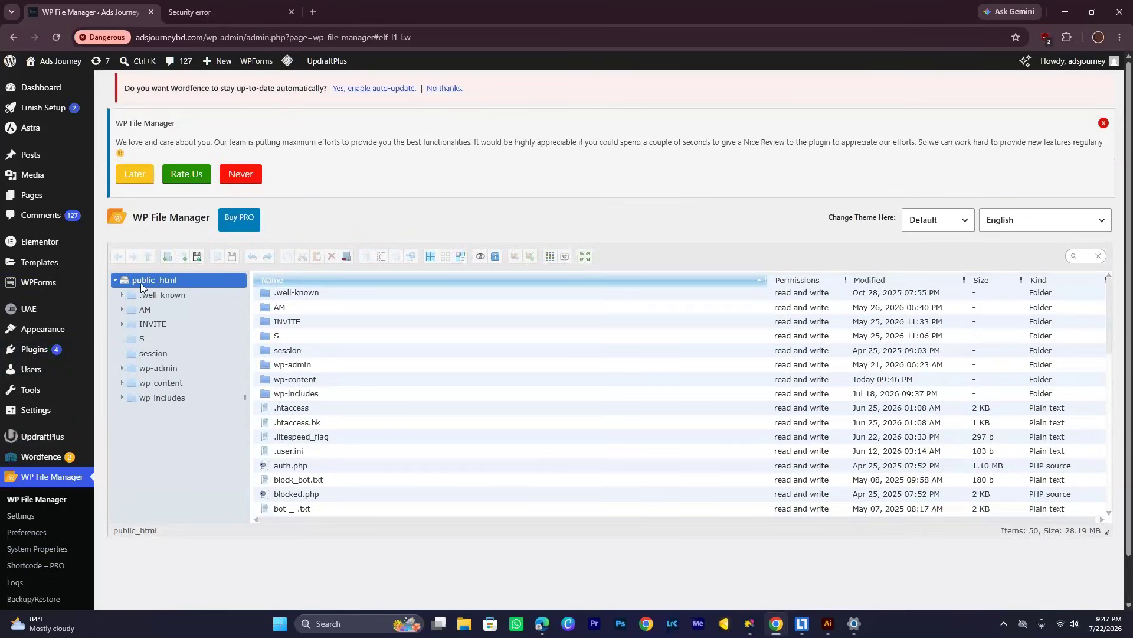
Browse to the public_html/wp-content/themes/astra folder in the file manager
left_click(164, 381)
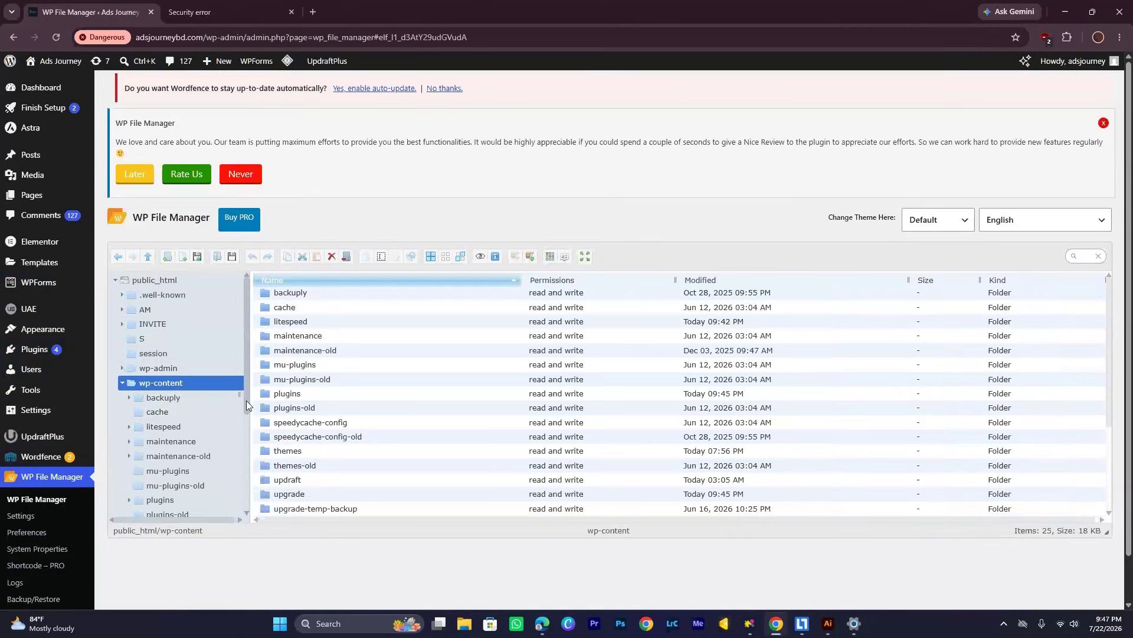
scroll(246, 404, "down", 1)
scroll(413, 404, "down", 2)
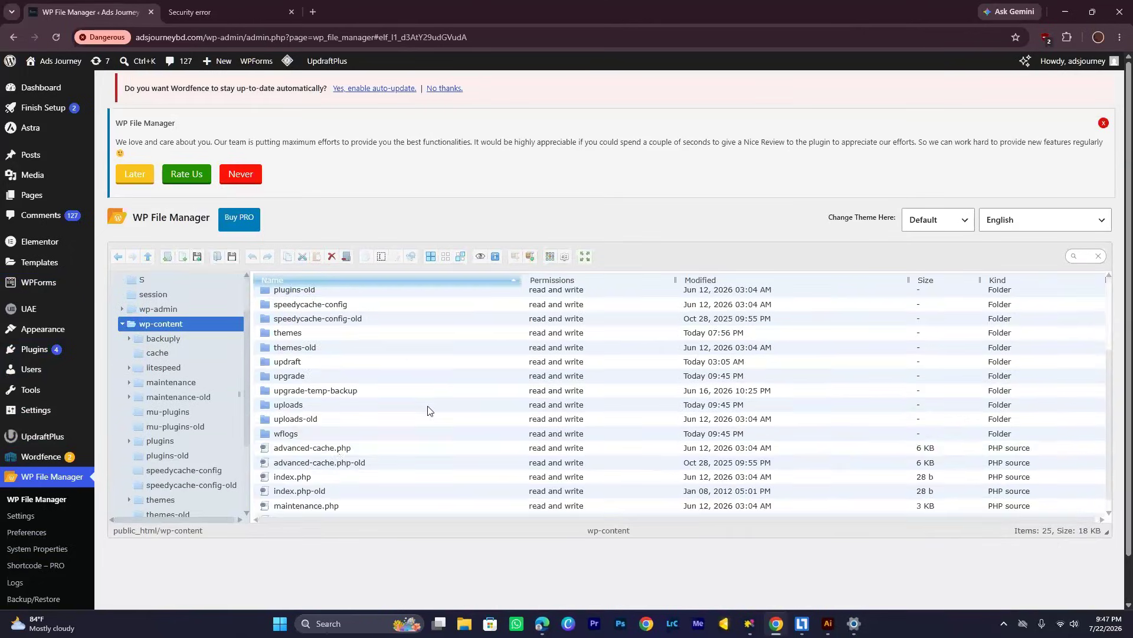
scroll(412, 417, "down", 3)
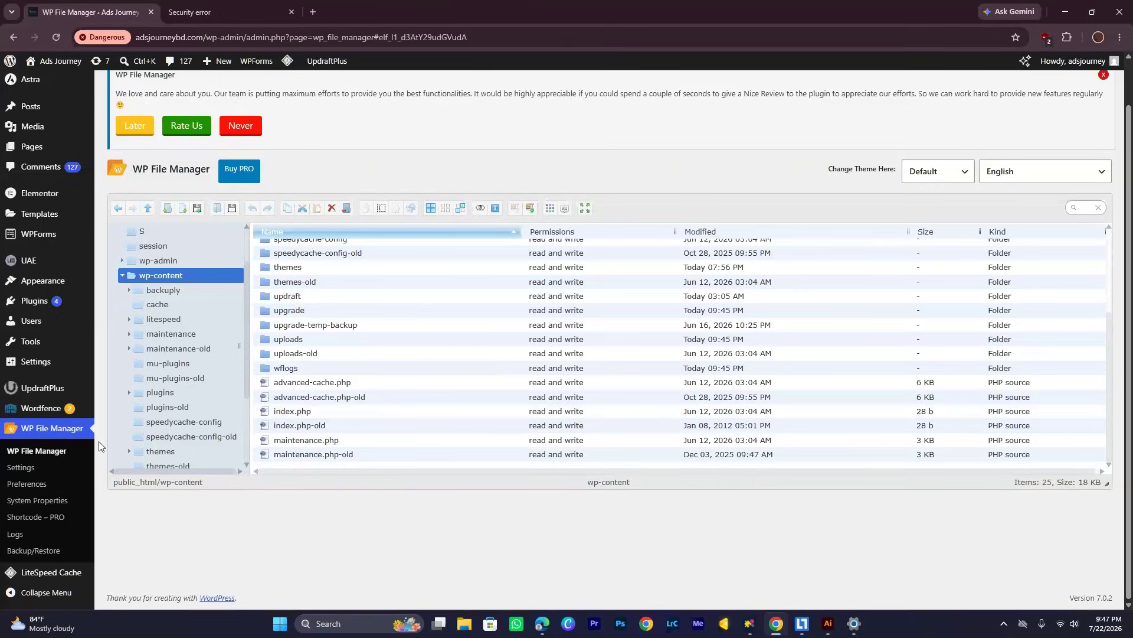
left_click(162, 452)
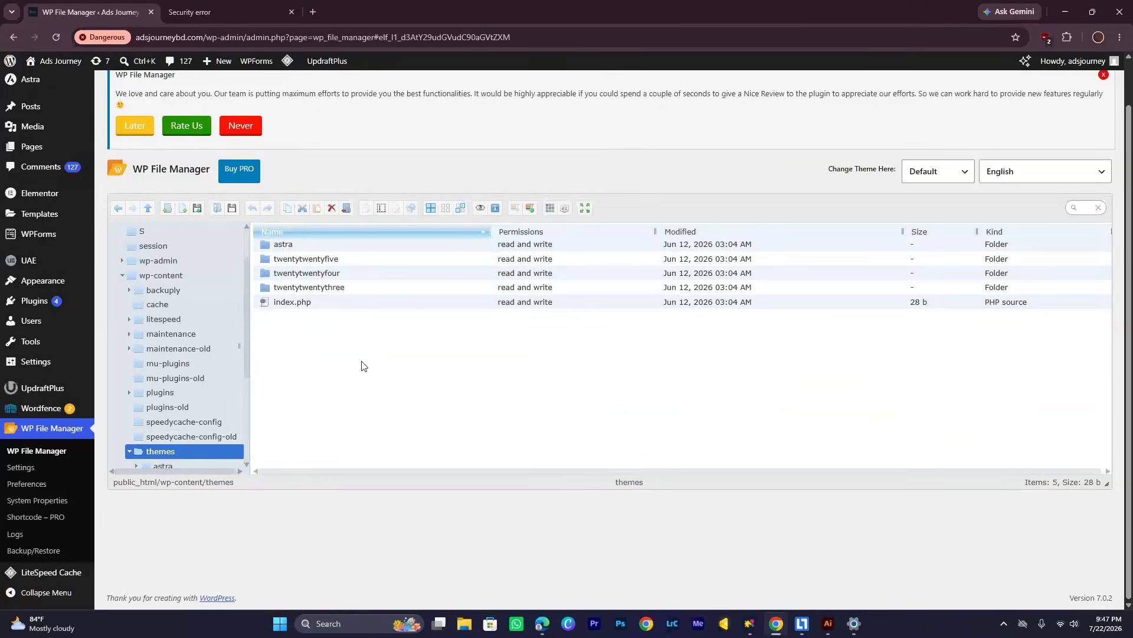
left_click(403, 245)
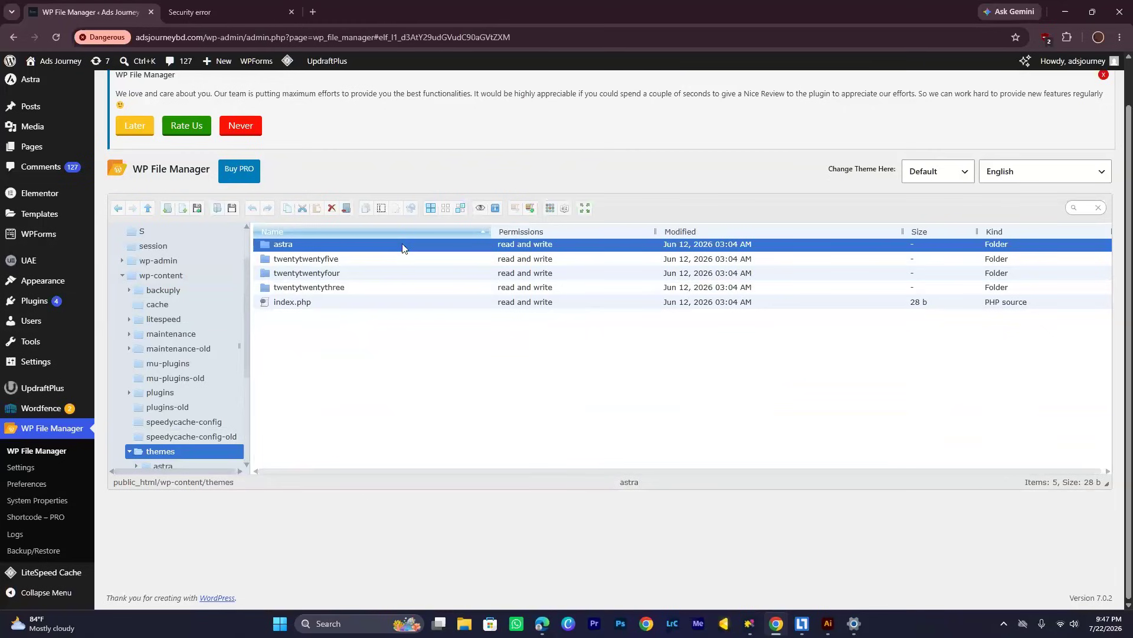
double_click(403, 246)
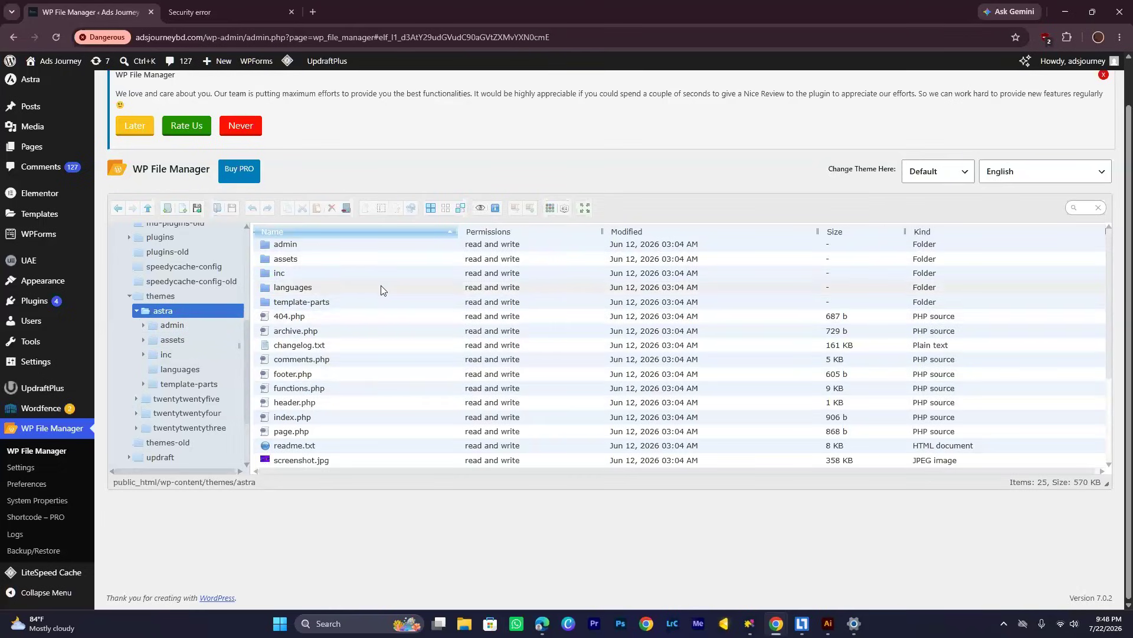
Examine the files and subfolders of the astra theme folder, including their modification dates and sizes
scroll(389, 346, "down", 1)
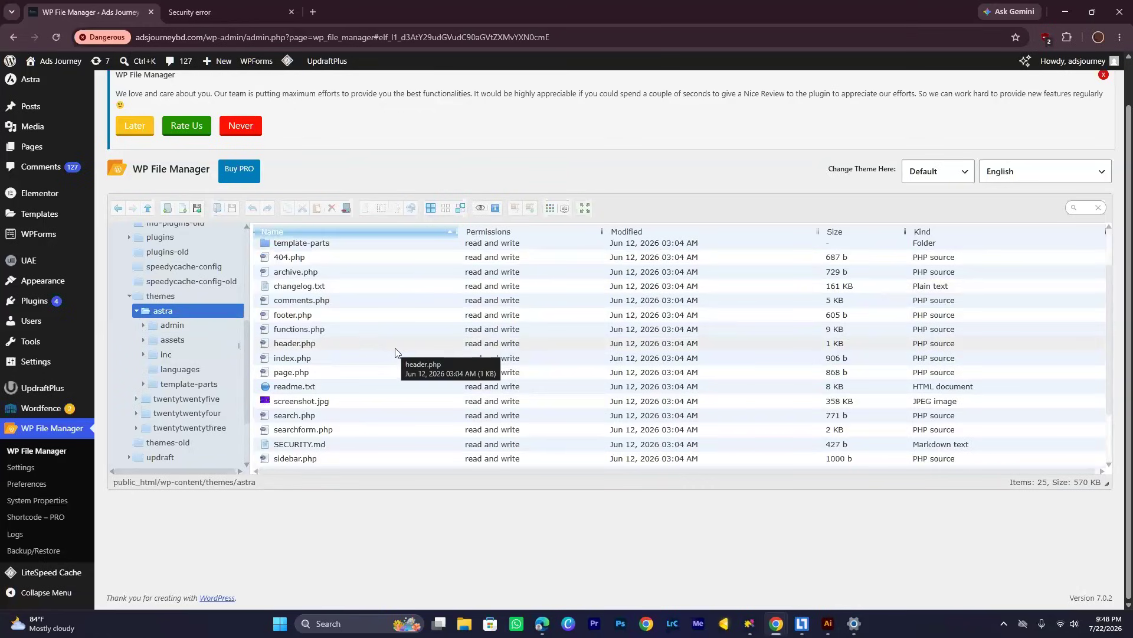
scroll(393, 354, "down", 2)
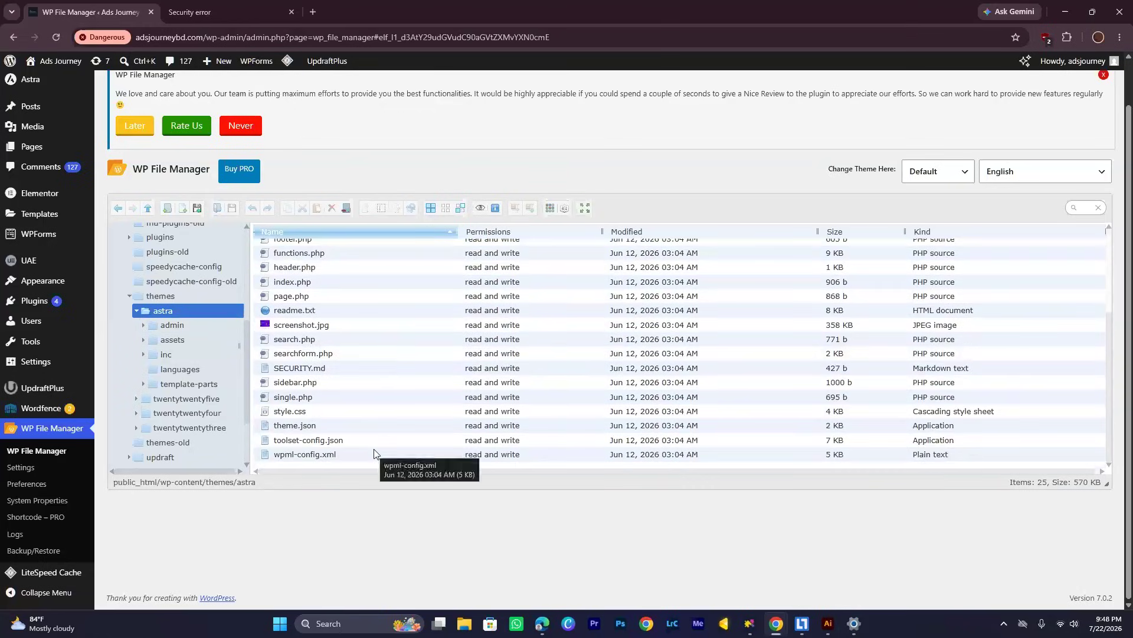
scroll(420, 435, "up", 1)
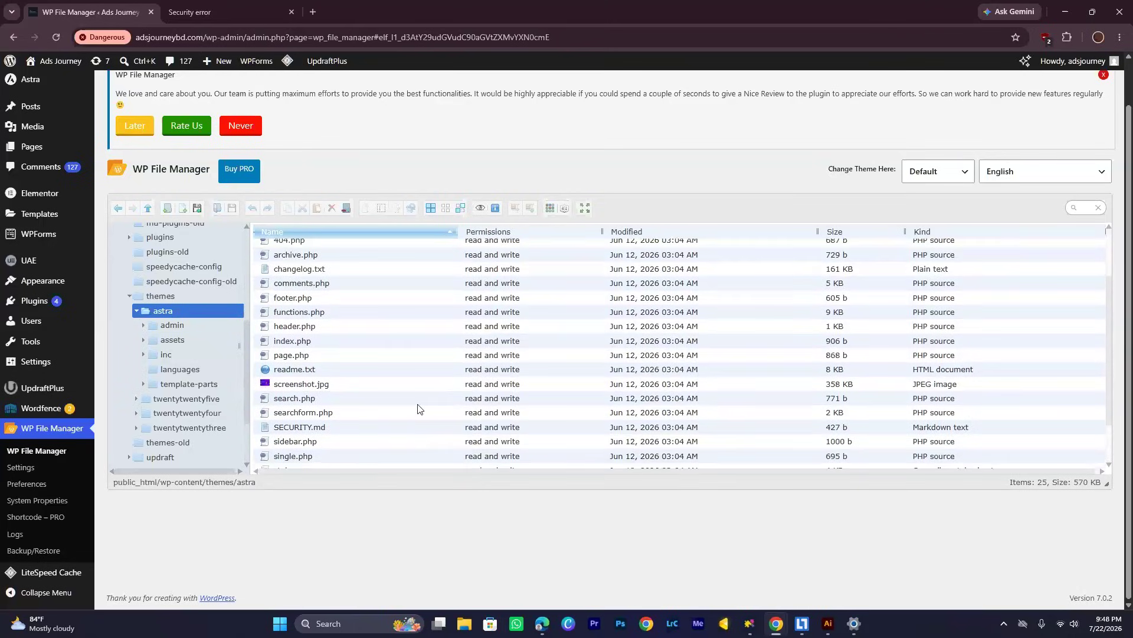
scroll(337, 302, "up", 2)
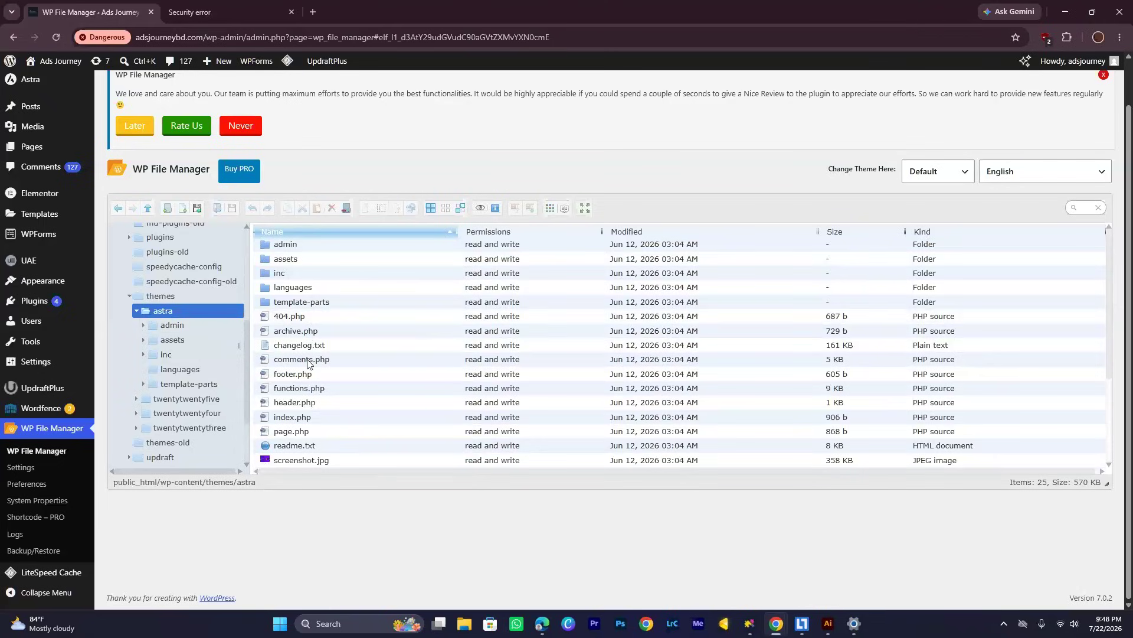
scroll(339, 379, "down", 1)
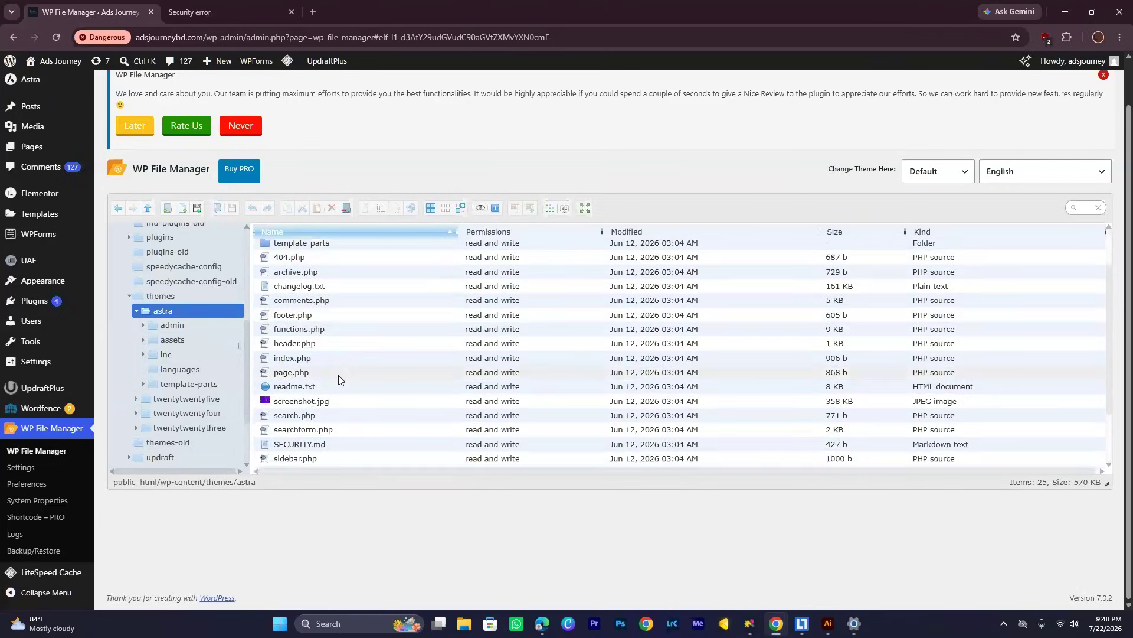
scroll(339, 379, "down", 1)
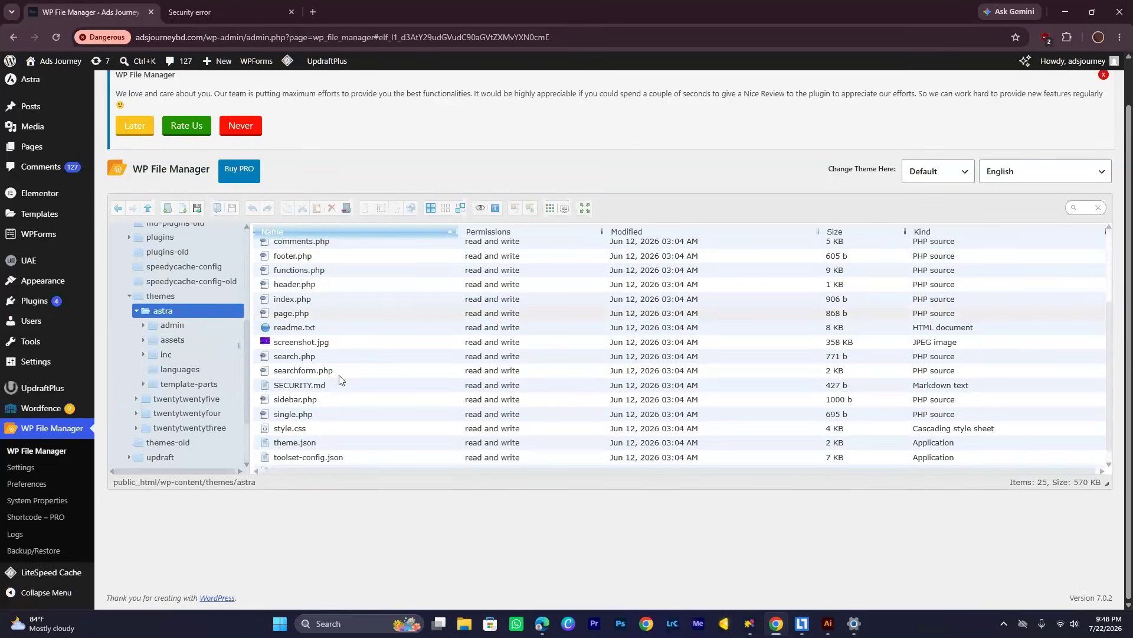
scroll(338, 375, "down", 1)
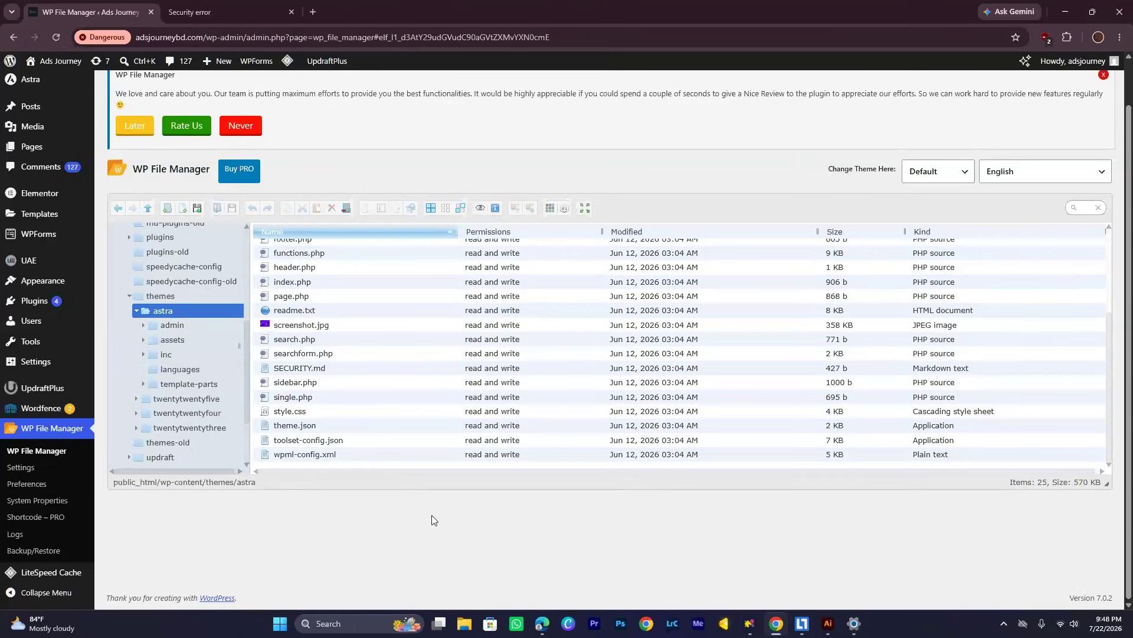
left_click(463, 533)
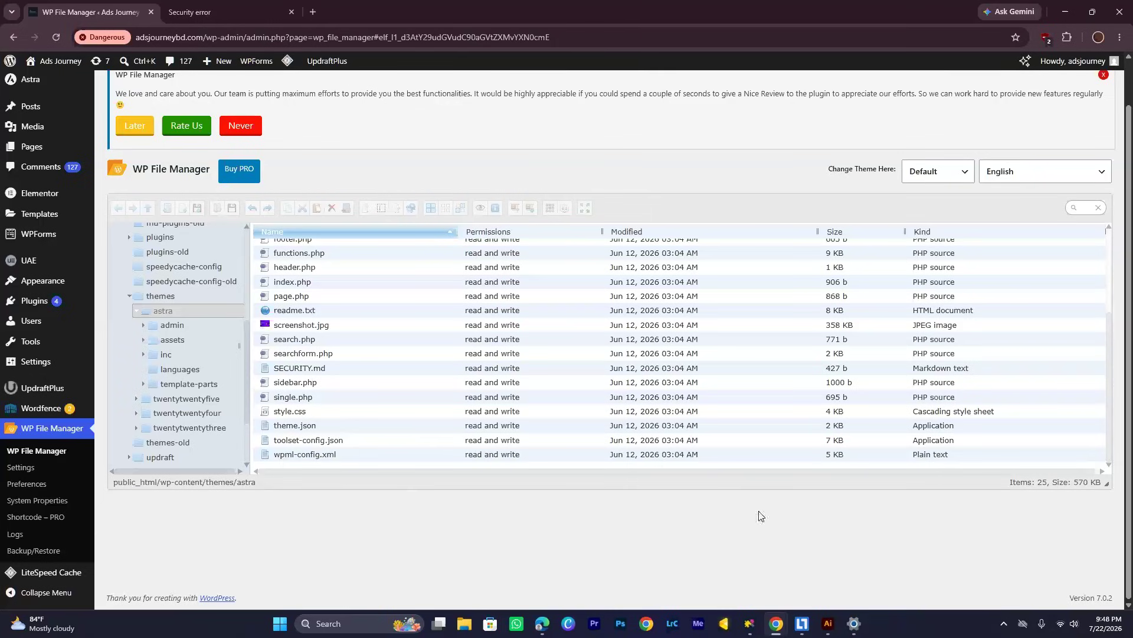
scroll(759, 518, "up", 2)
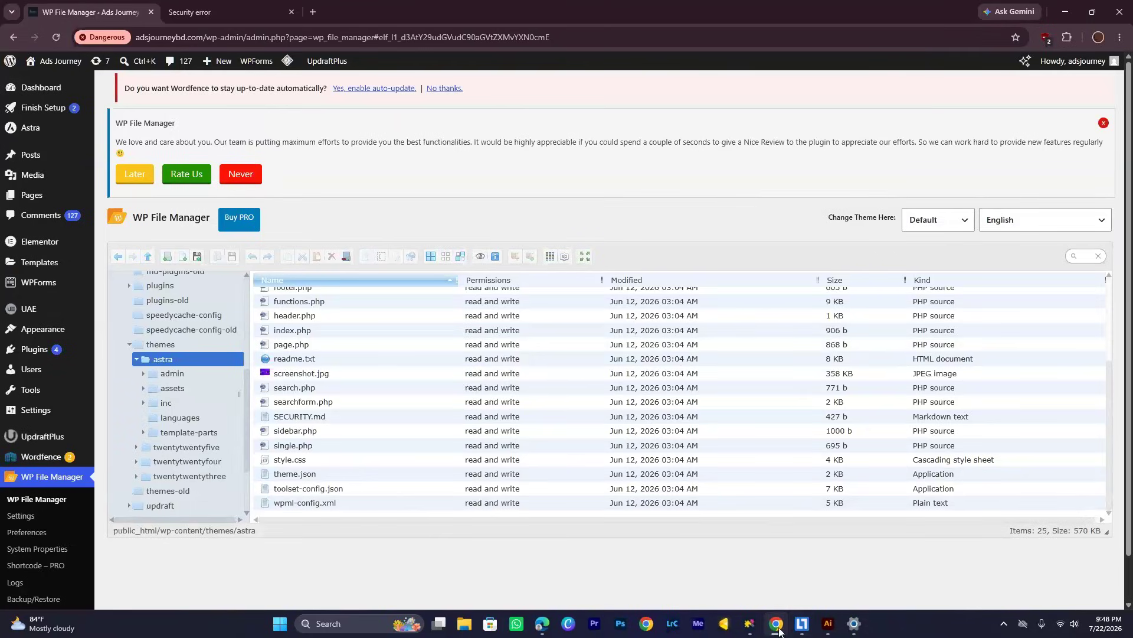
Switch to the Zoom meeting window and stop sharing the screen
mouse_move(776, 623)
mouse_move(838, 559)
left_click(926, 566)
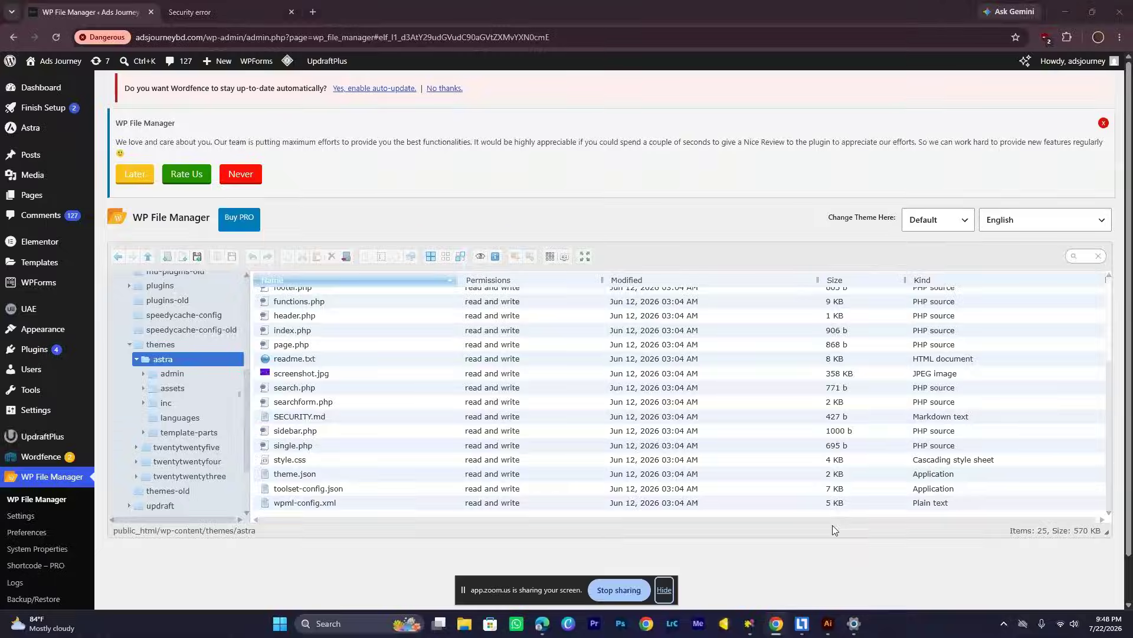
left_click(608, 592)
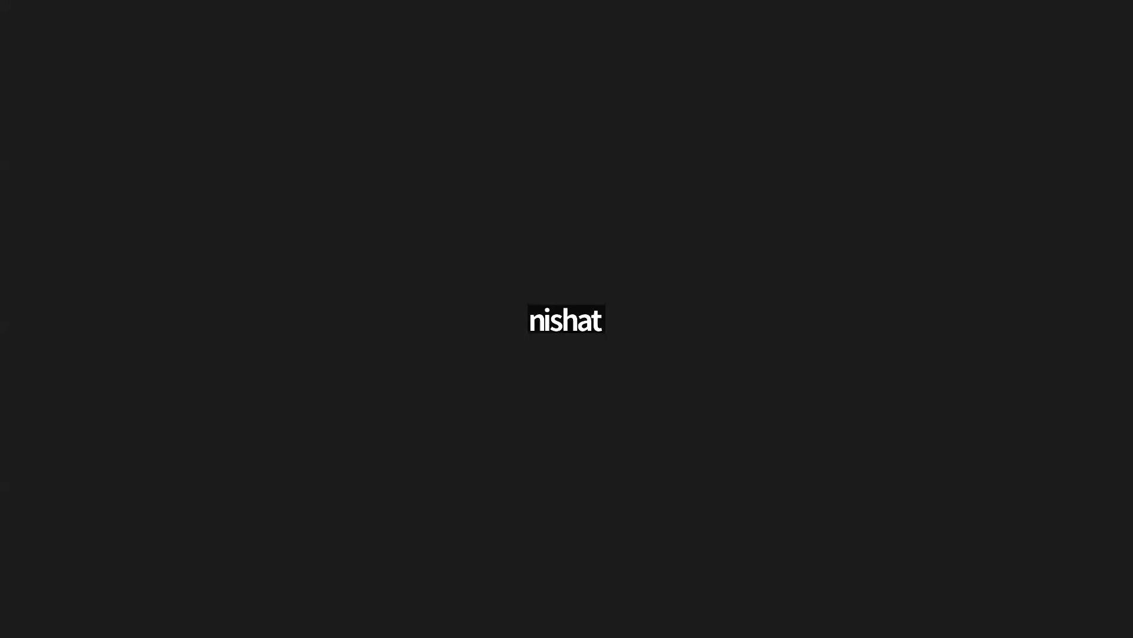